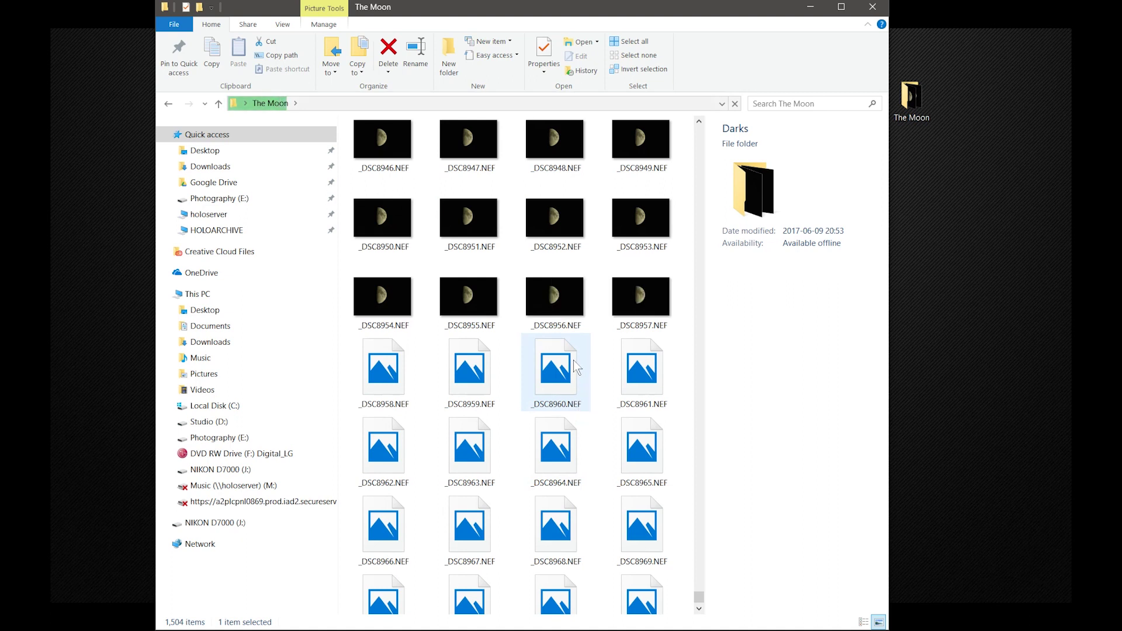
# Preview the moon photo _DSC8956.NEF, examine its surface detail up close, and close the viewer.
pyautogui.doubleClick(555, 300)
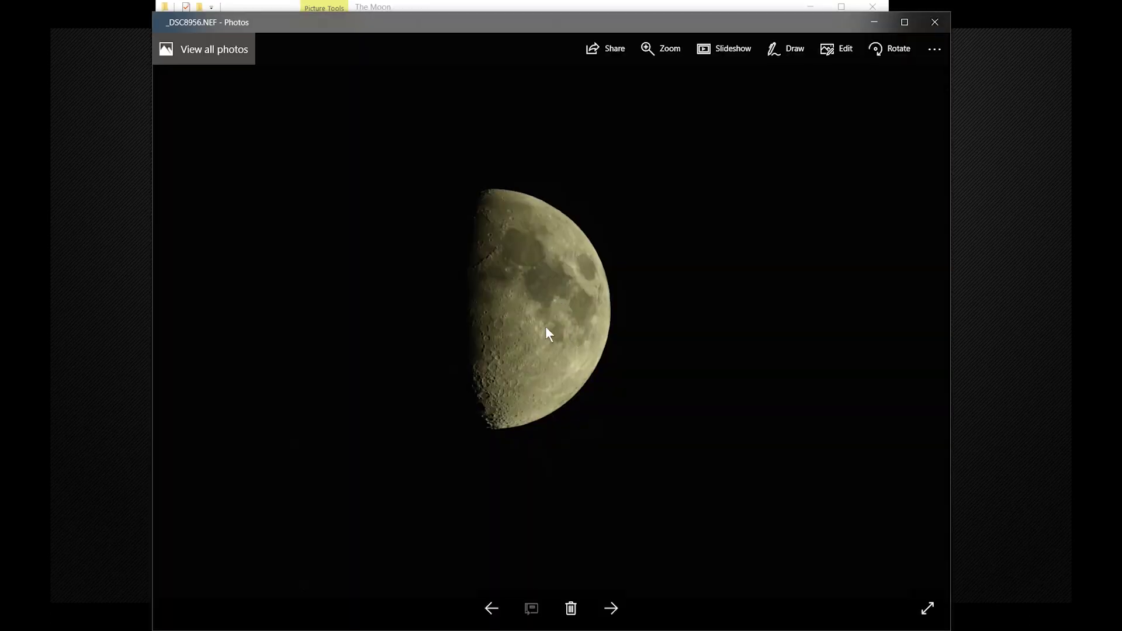
pyautogui.scroll(3, 541, 325)
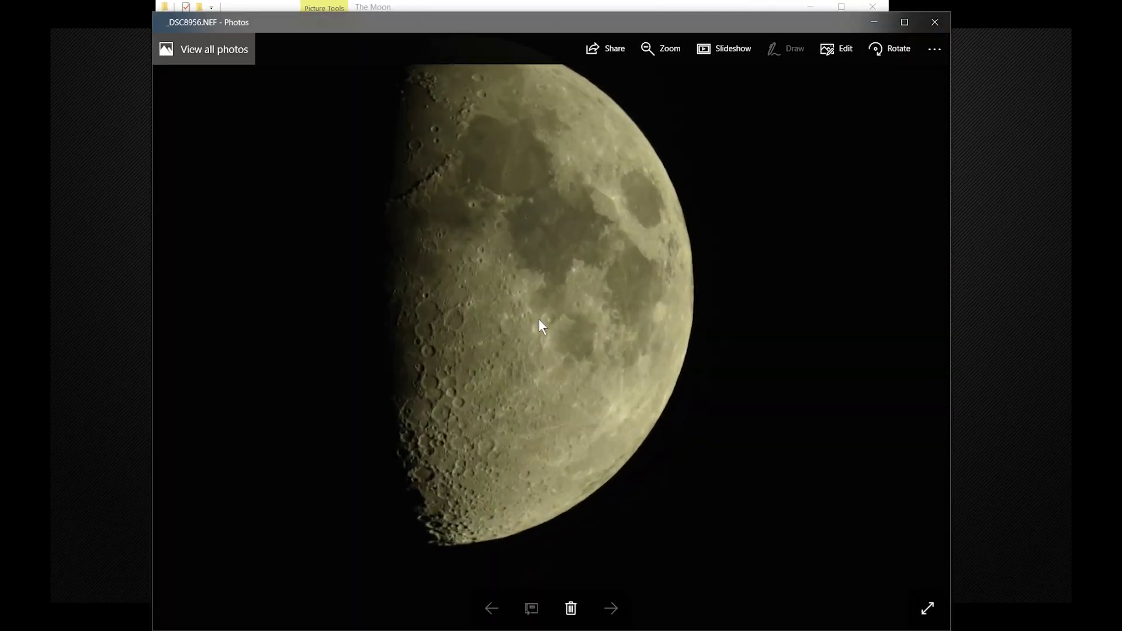
pyautogui.scroll(-3, 538, 316)
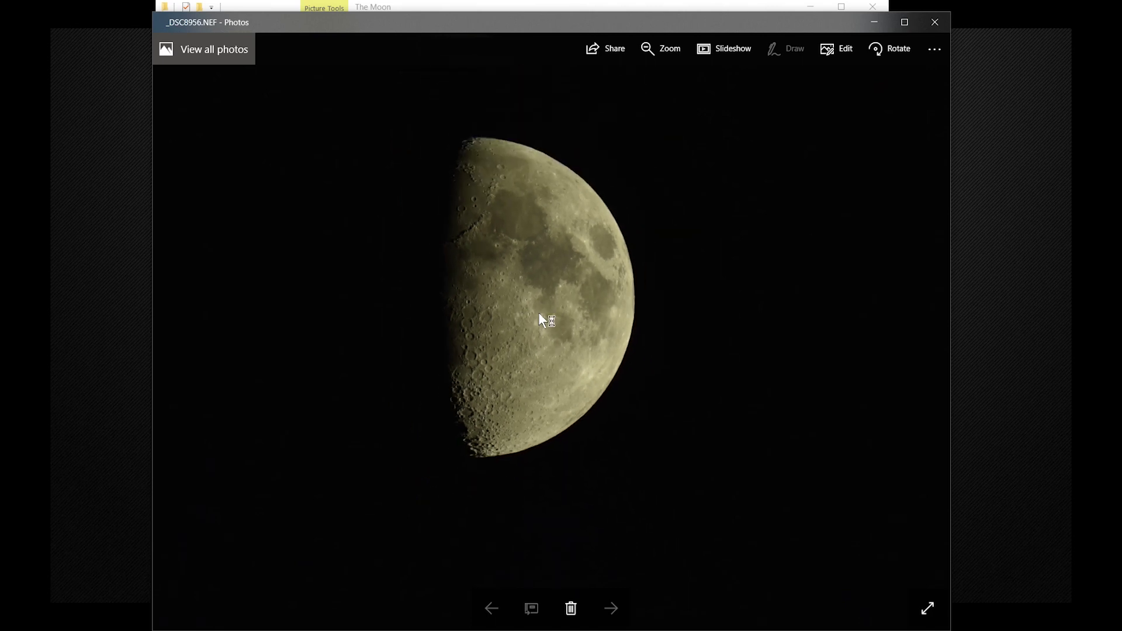
pyautogui.click(933, 26)
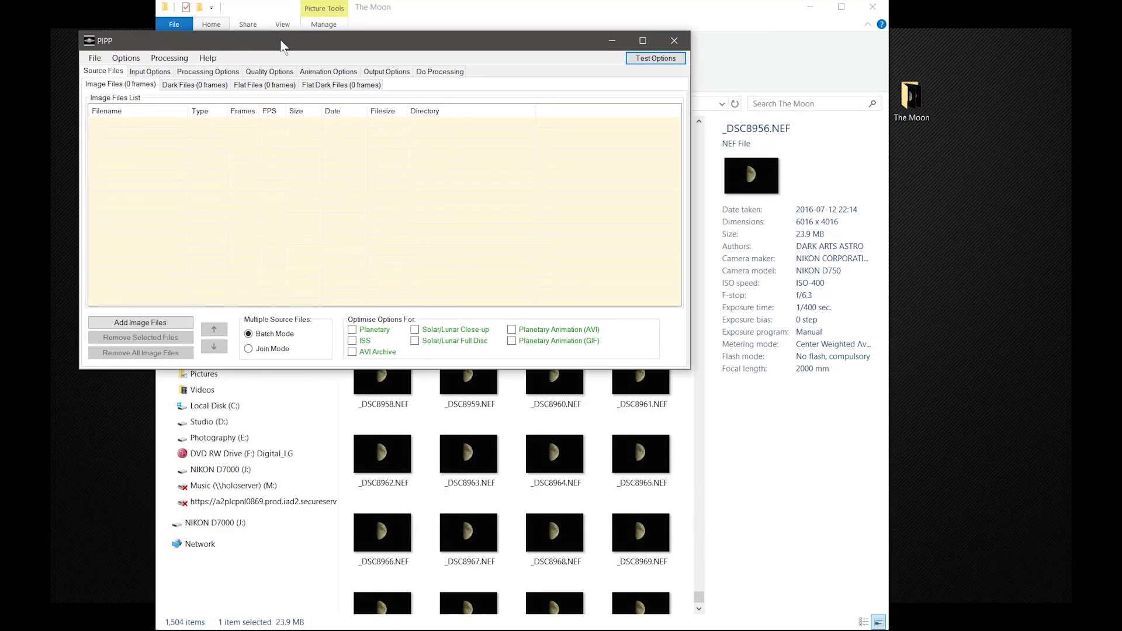
# Add all NEF photos in The Moon folder, excluding the Darks subfolder, to PIPP's image files list.
pyautogui.moveTo(502, 14); pyautogui.dragTo(686, 14)
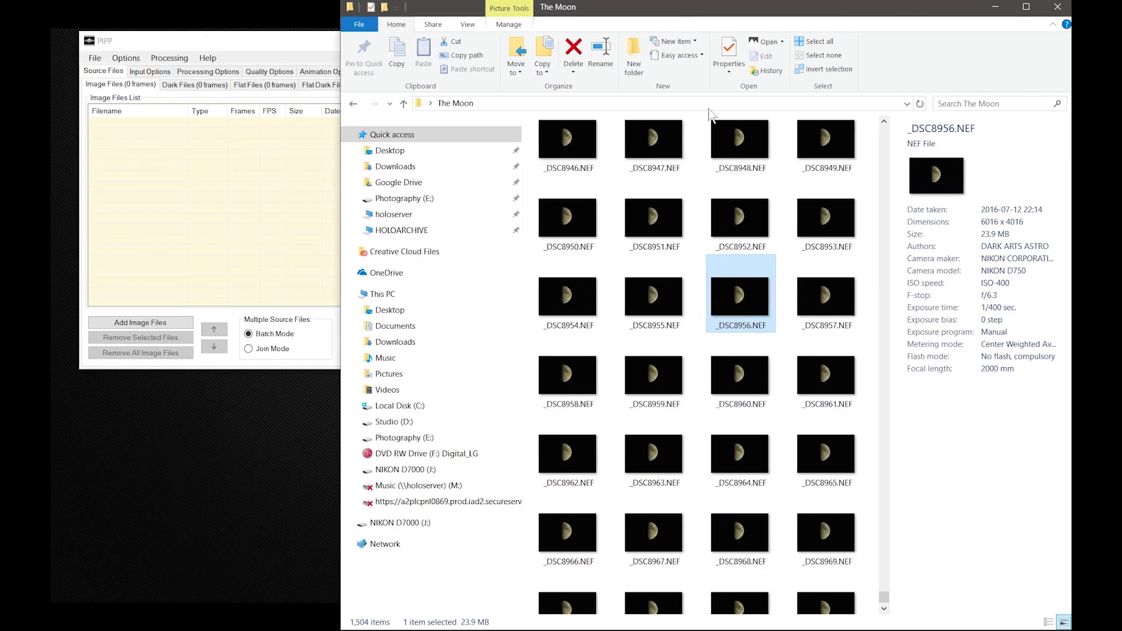
pyautogui.scroll(15, 731, 199)
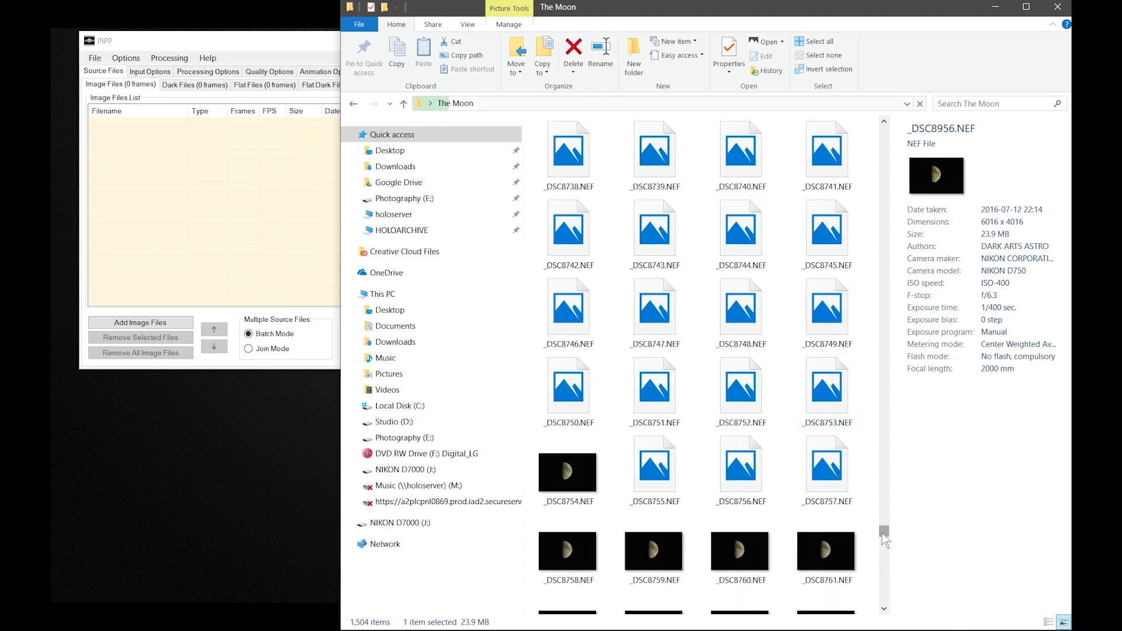
pyautogui.moveTo(884, 531); pyautogui.dragTo(893, 118)
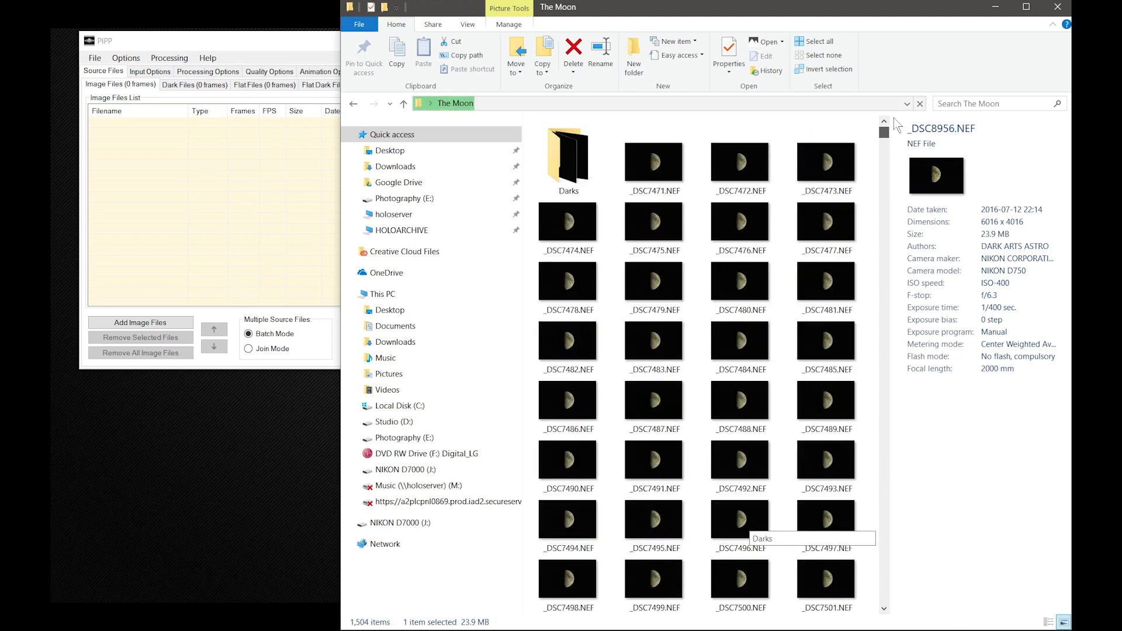
pyautogui.click(869, 201)
pyautogui.hotkey('ctrl', 'a')
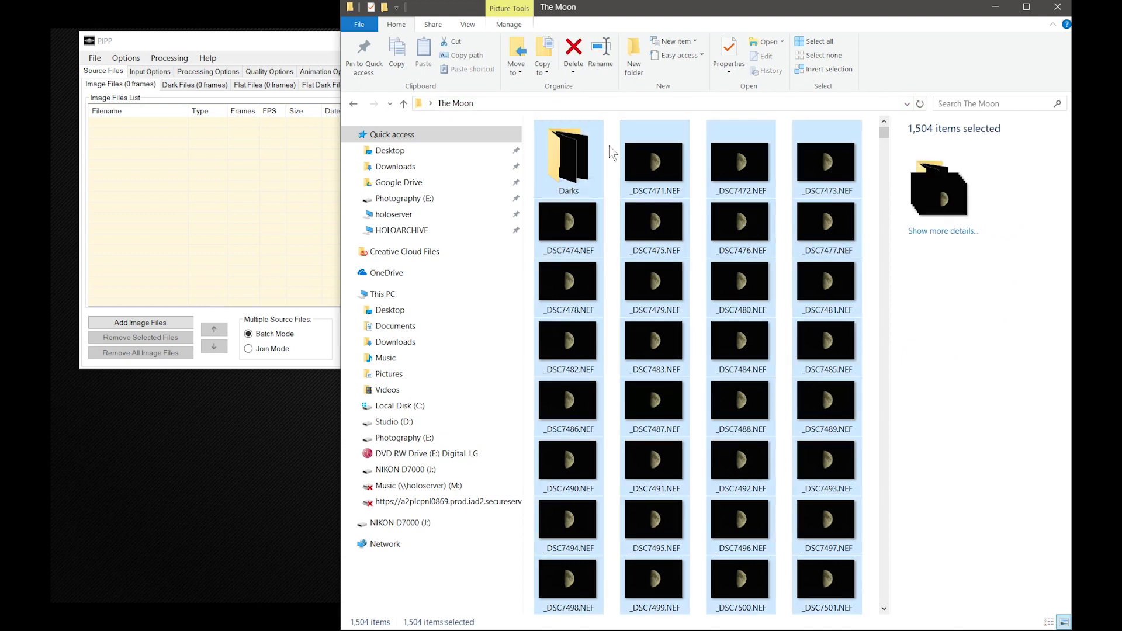
pyautogui.keyDown('ctrl'); pyautogui.click(570, 147); pyautogui.keyUp('ctrl')
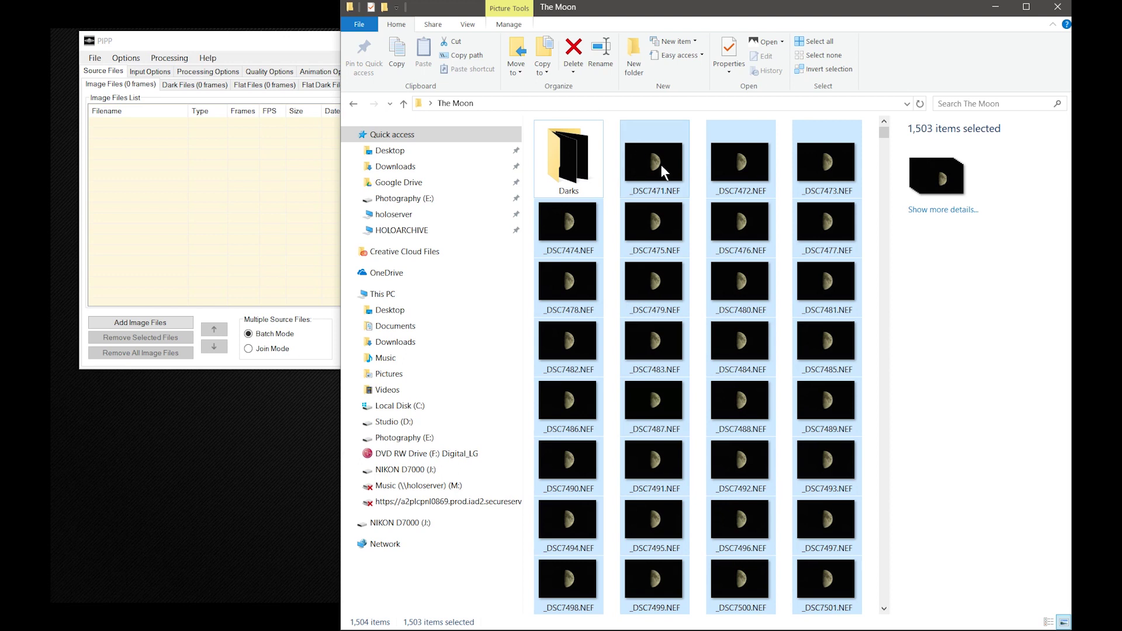
pyautogui.moveTo(660, 163); pyautogui.dragTo(130, 153)
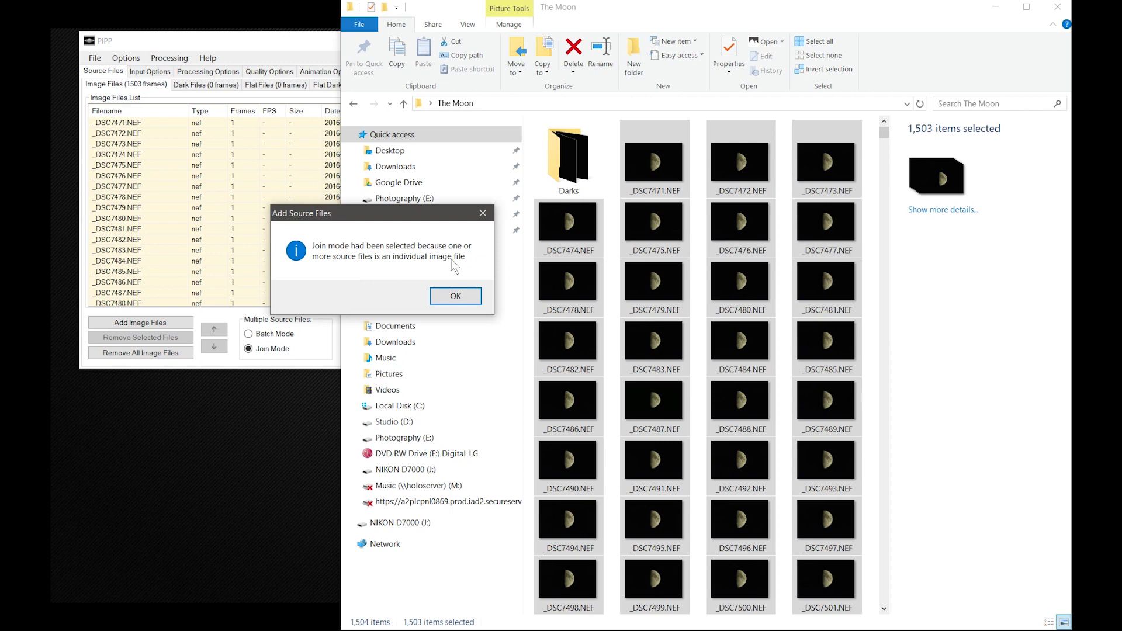
pyautogui.click(451, 296)
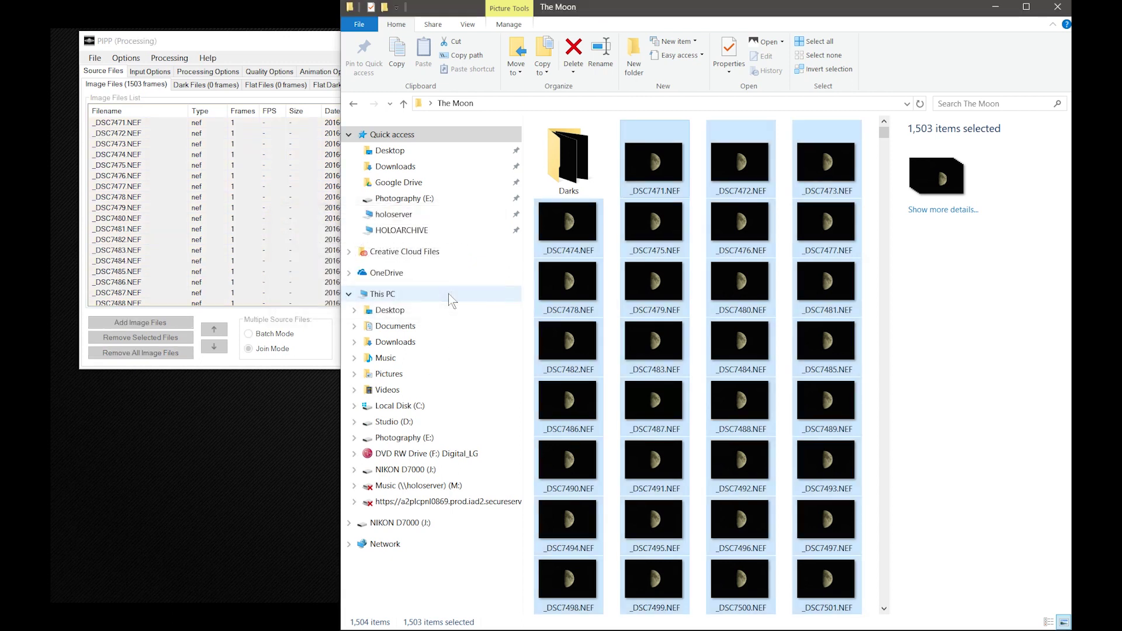
# Add all NEF frames from the Darks subfolder to PIPP's dark files list.
pyautogui.click(321, 344)
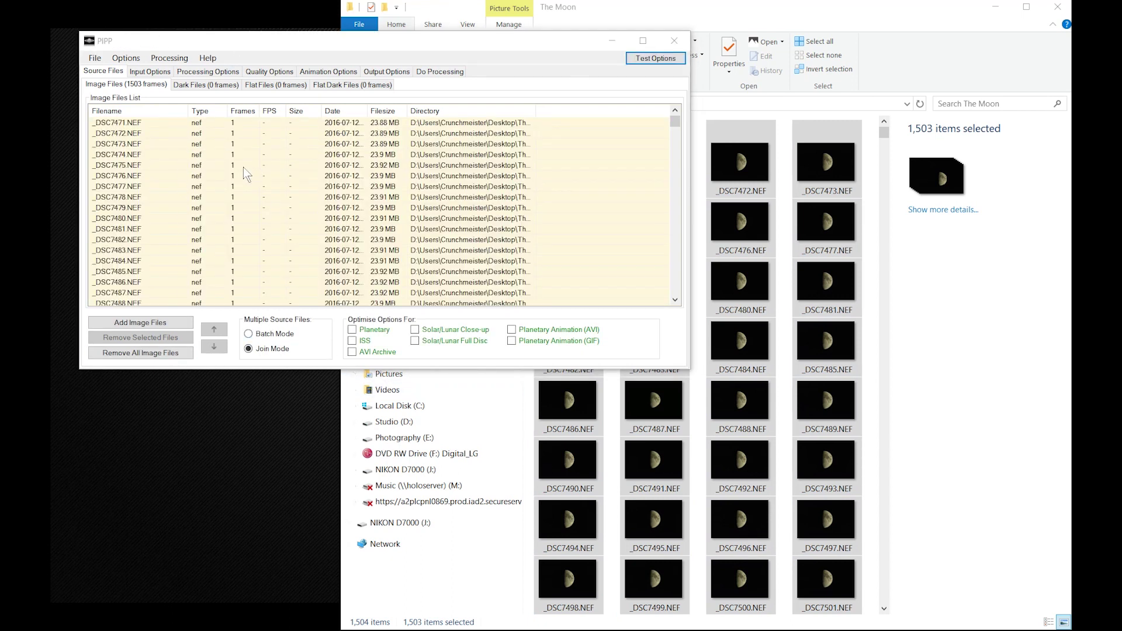
pyautogui.click(191, 85)
pyautogui.click(554, 146)
pyautogui.doubleClick(554, 146)
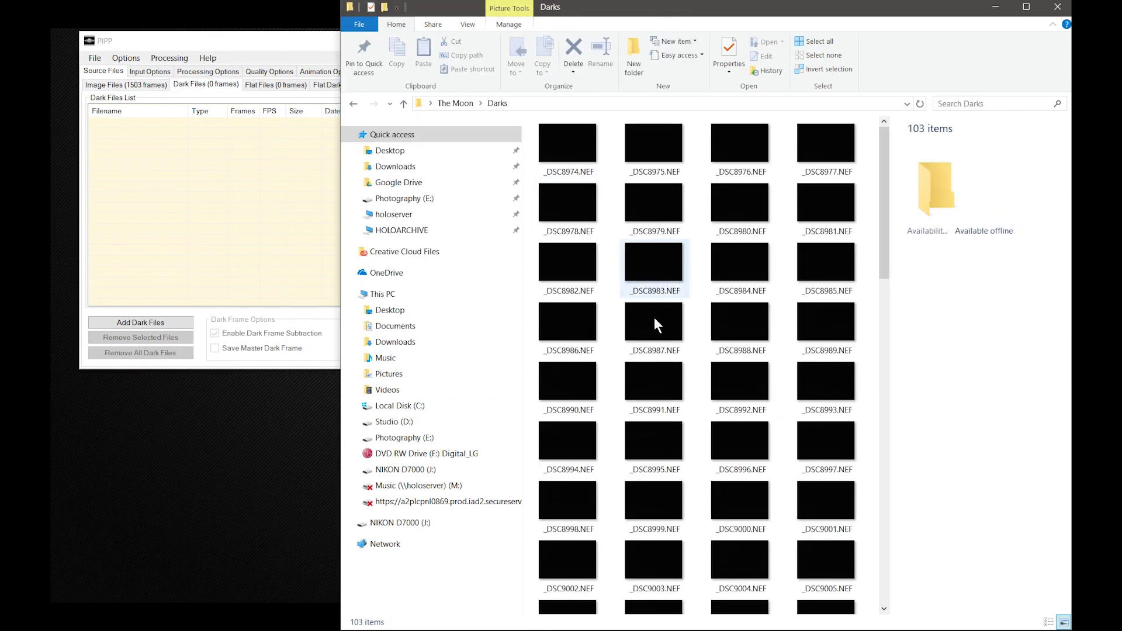
pyautogui.click(676, 365)
pyautogui.hotkey('ctrl', 'a')
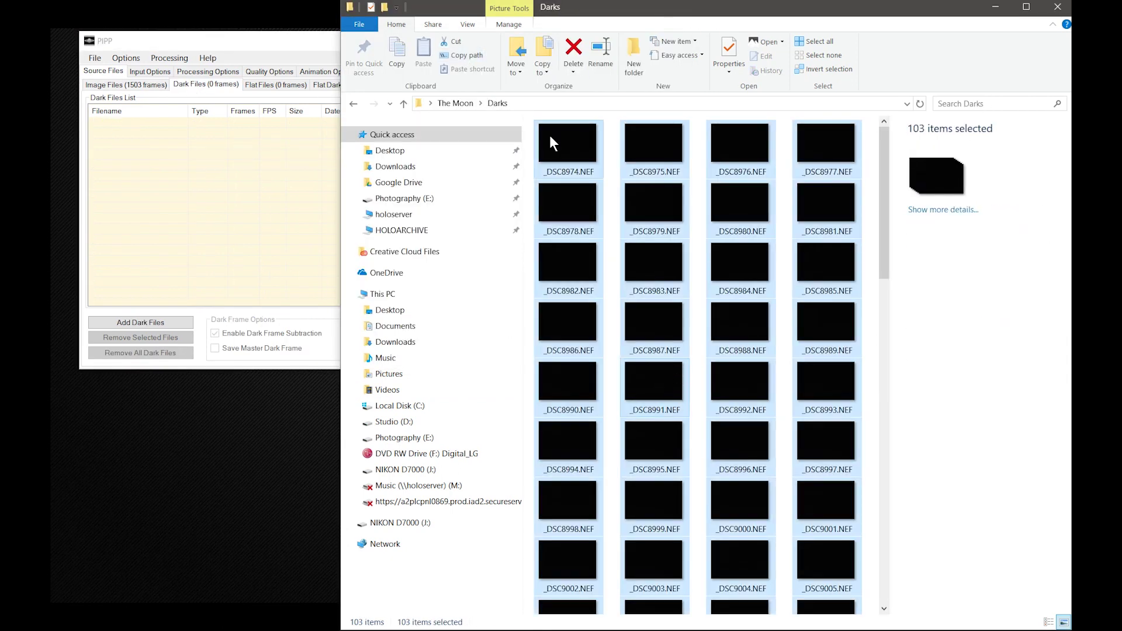
pyautogui.moveTo(551, 142); pyautogui.dragTo(152, 191)
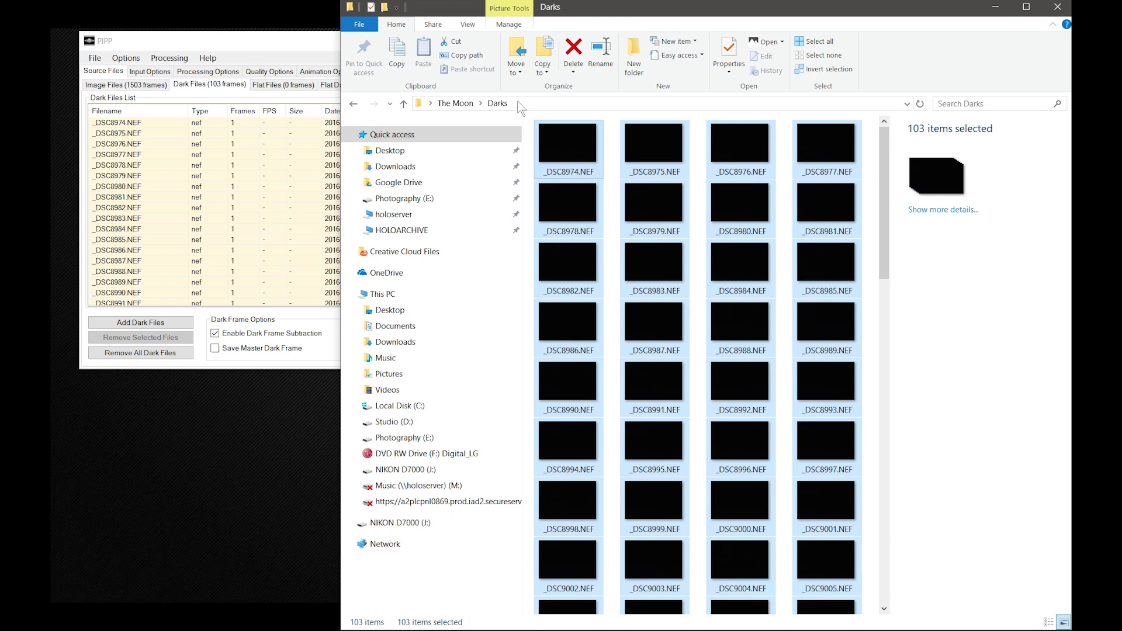
# Optimise the options for Solar/Lunar Full Disc and move the output frame preview clear of the source file list.
pyautogui.click(129, 85)
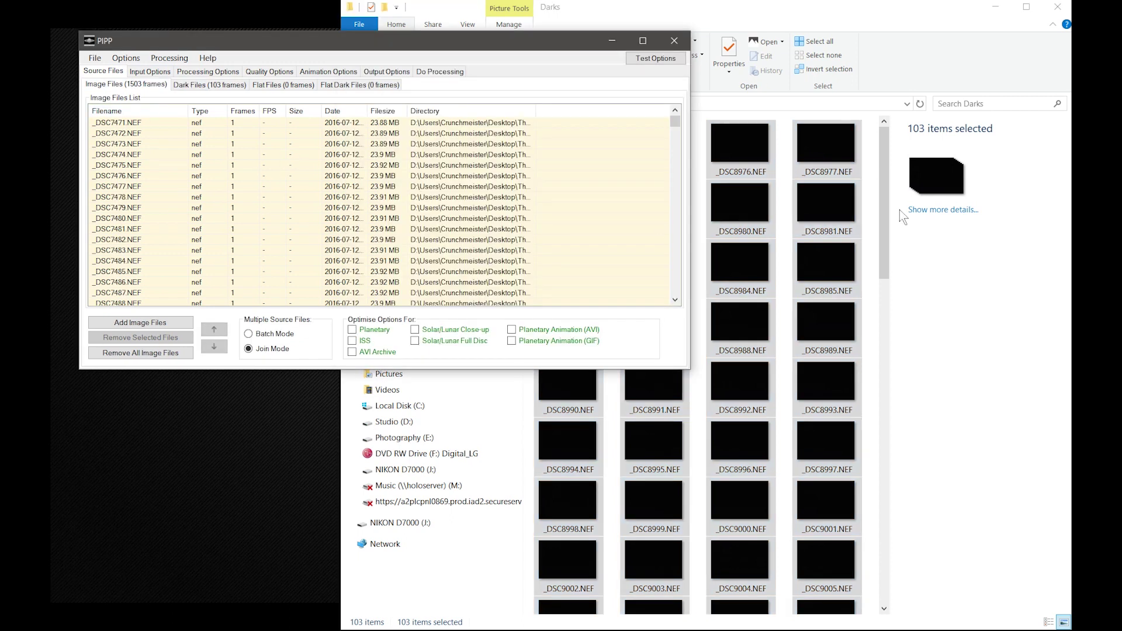
pyautogui.click(875, 235)
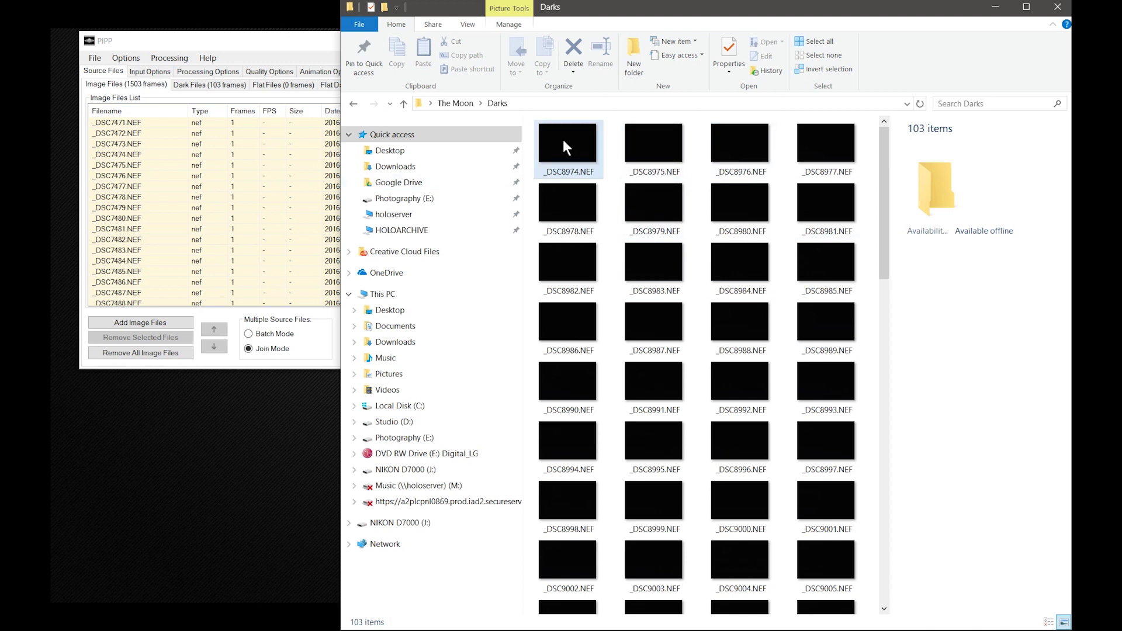
pyautogui.click(252, 44)
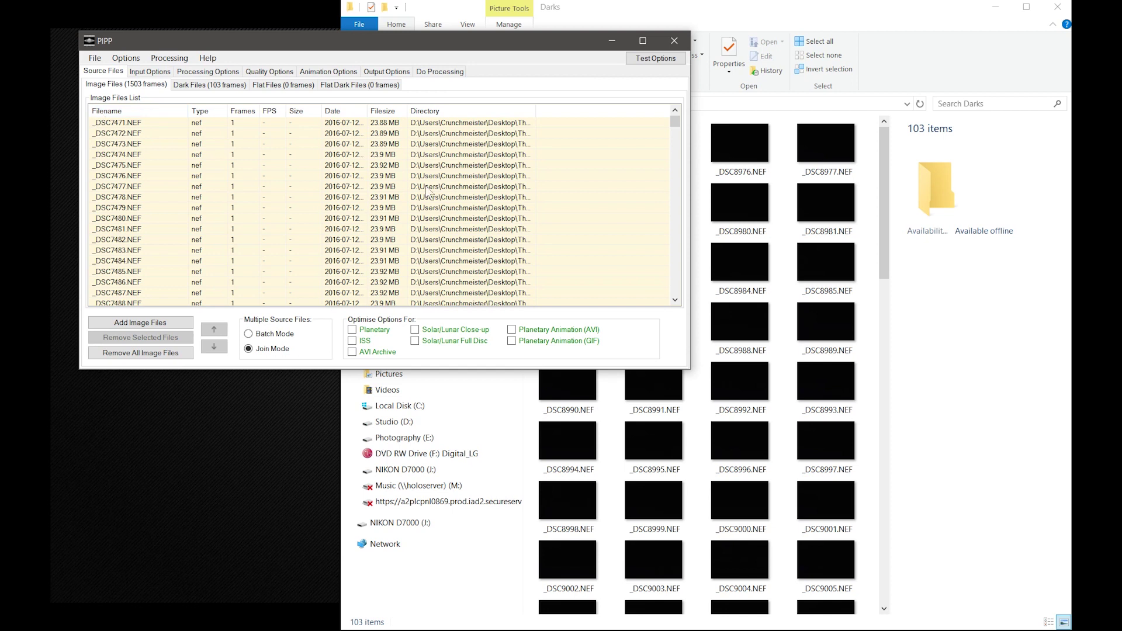
pyautogui.click(414, 341)
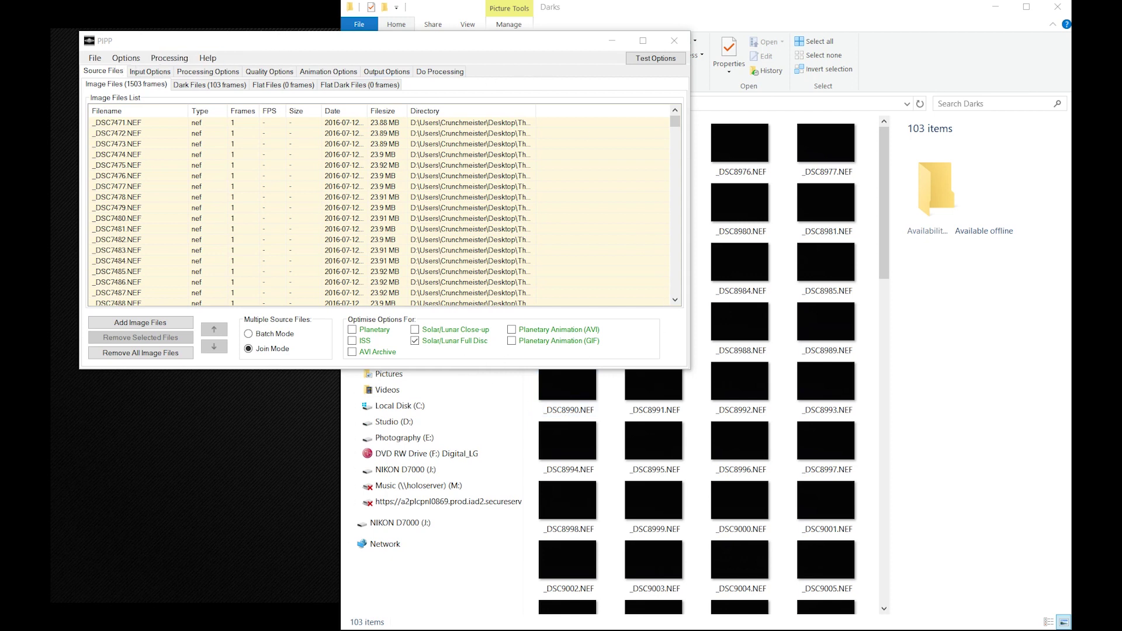
pyautogui.moveTo(875, 537); pyautogui.dragTo(815, 325)
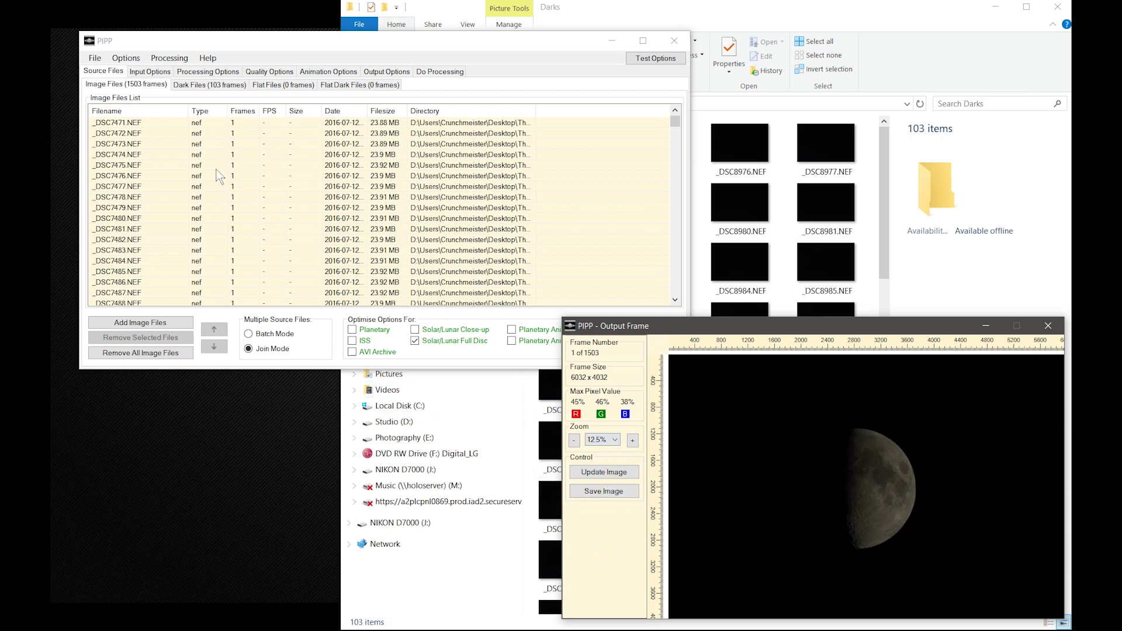
pyautogui.moveTo(770, 330); pyautogui.dragTo(759, 279)
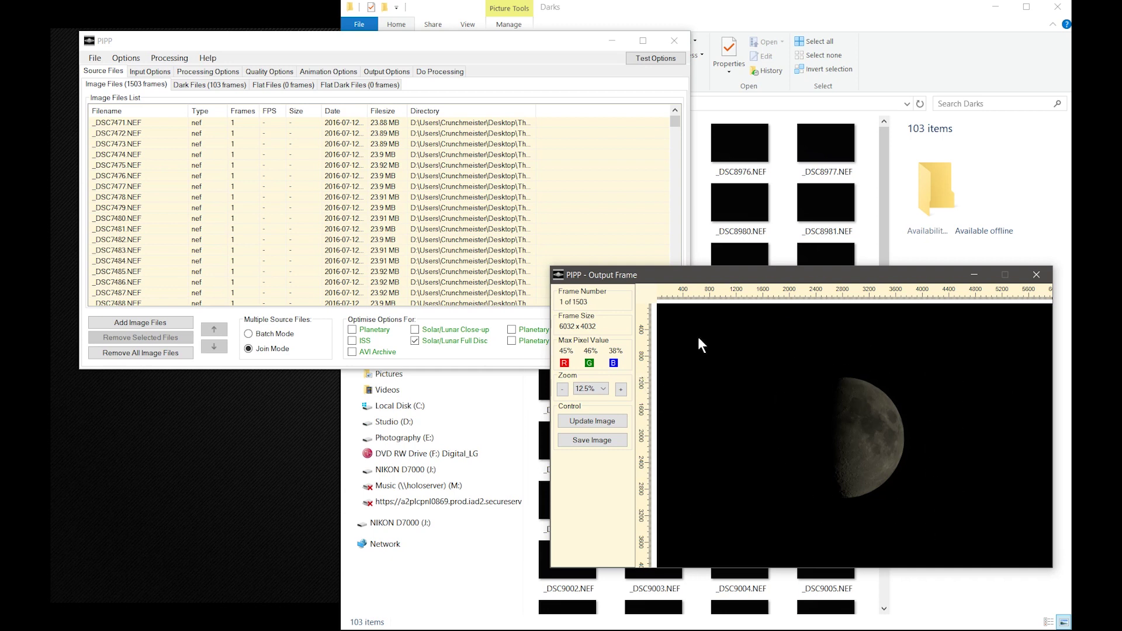
# Enable the raw image hot pixel filter in the input options.
pyautogui.click(142, 75)
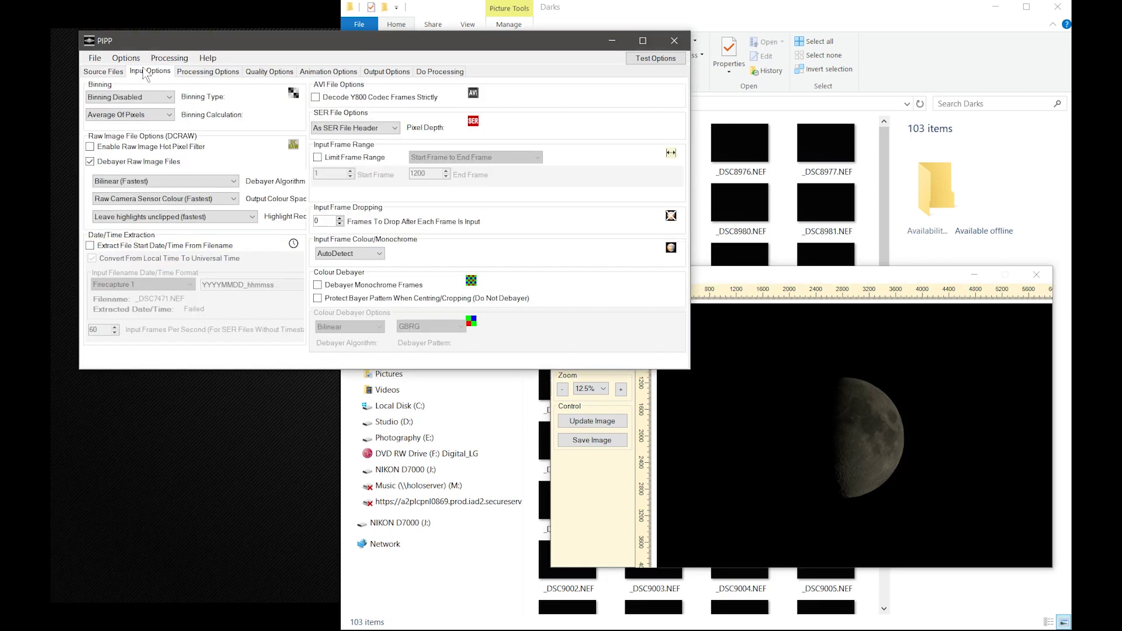
pyautogui.click(111, 72)
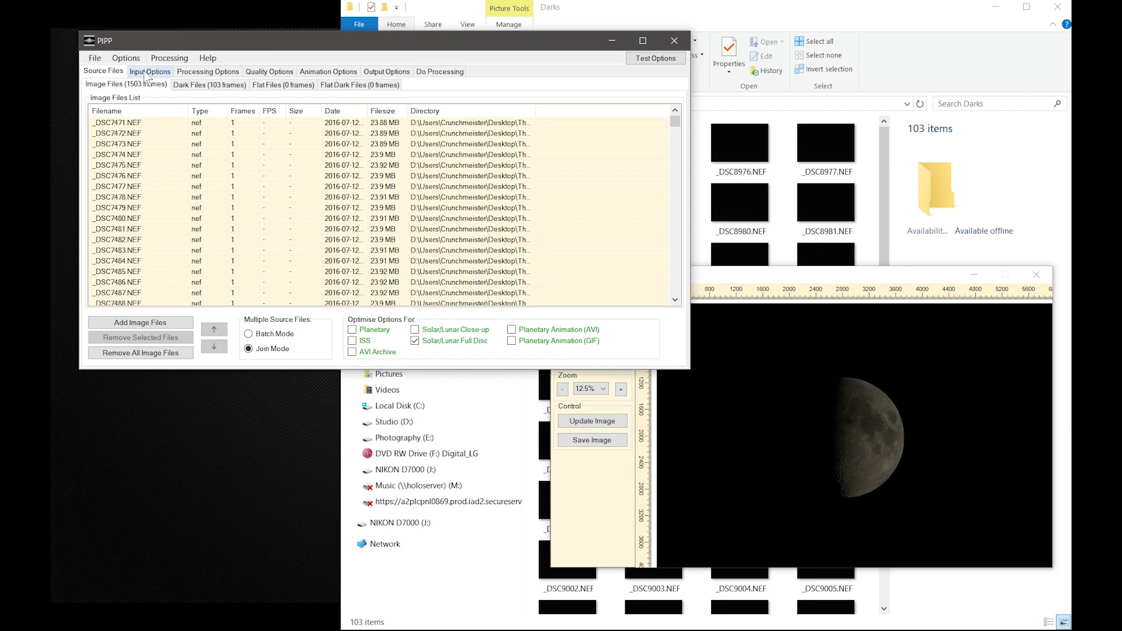
pyautogui.click(146, 71)
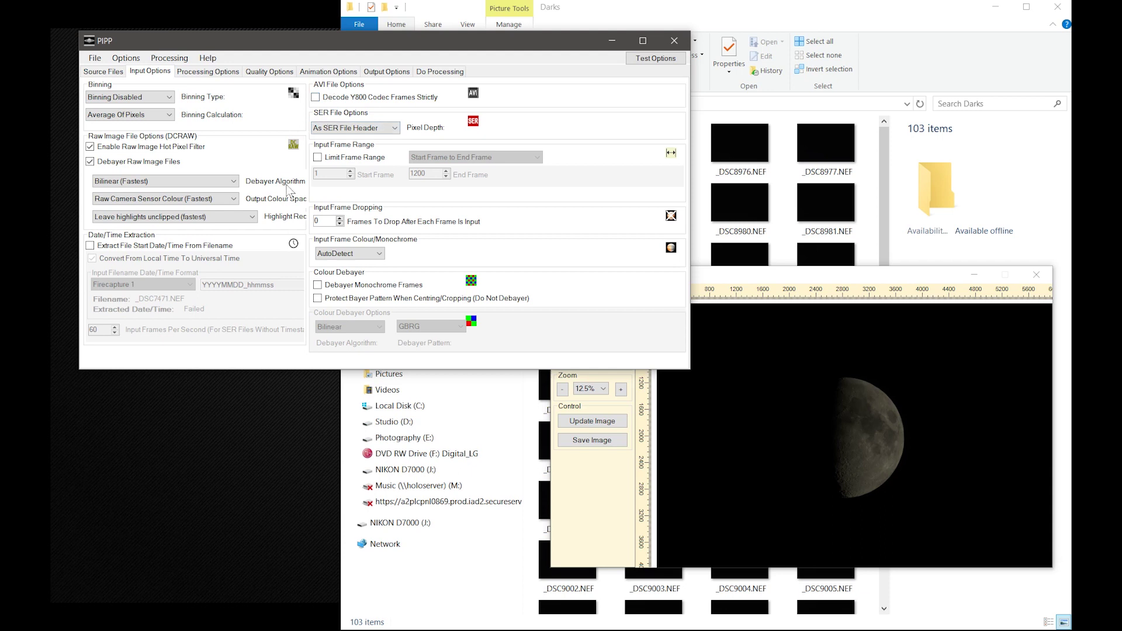
# Choose AutoDetect for the input frame colour mode and enable debayering of monochrome frames.
pyautogui.click(355, 255)
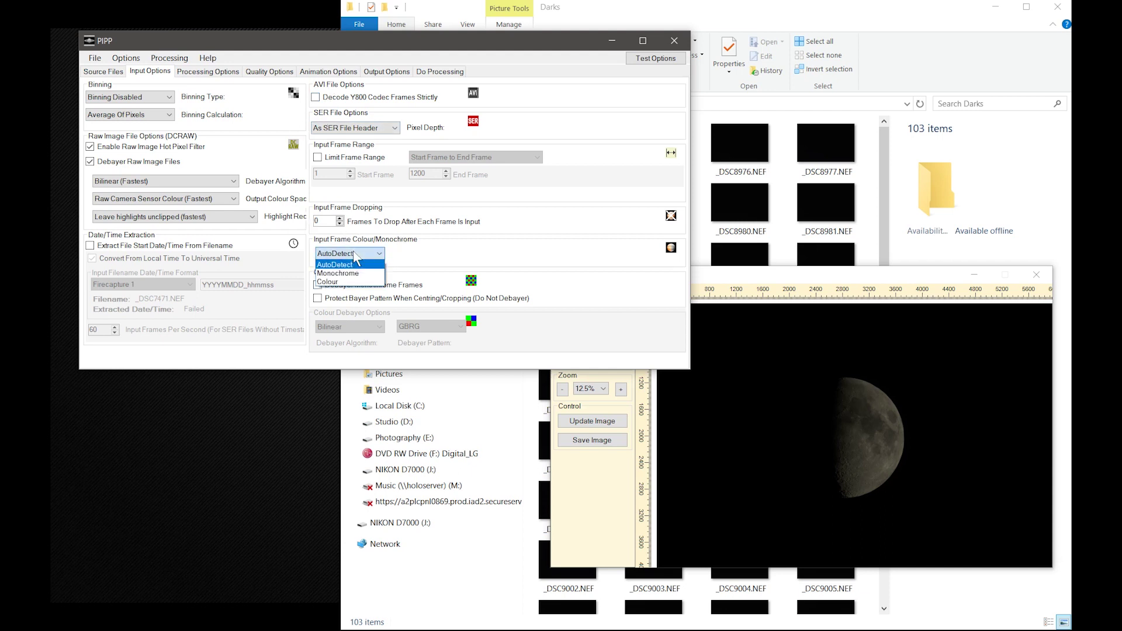
pyautogui.click(419, 257)
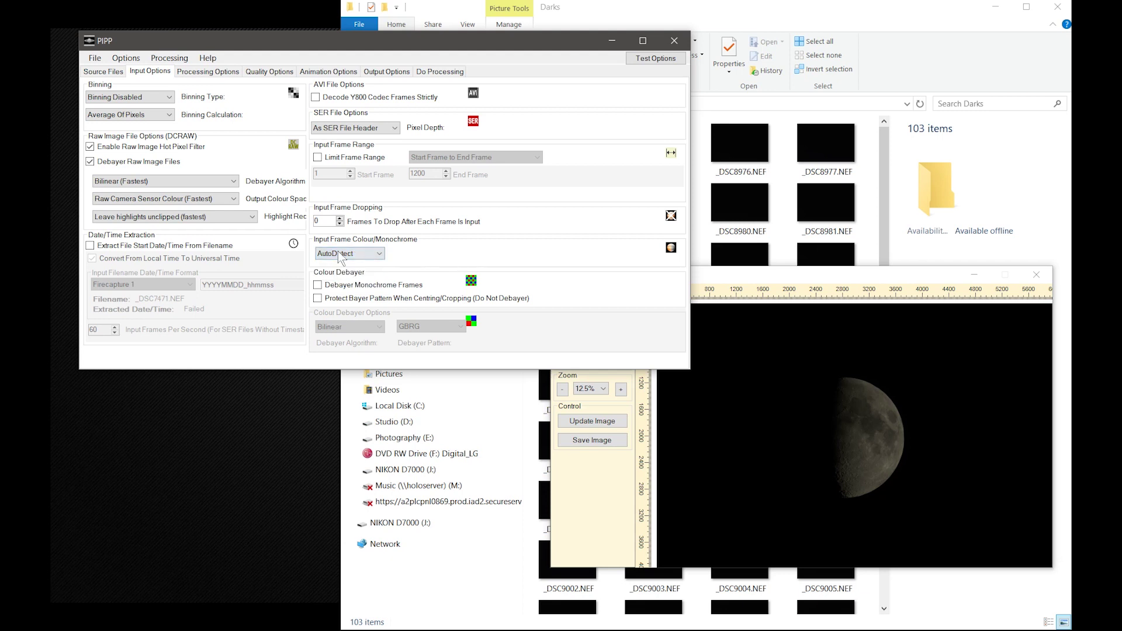
pyautogui.click(339, 255)
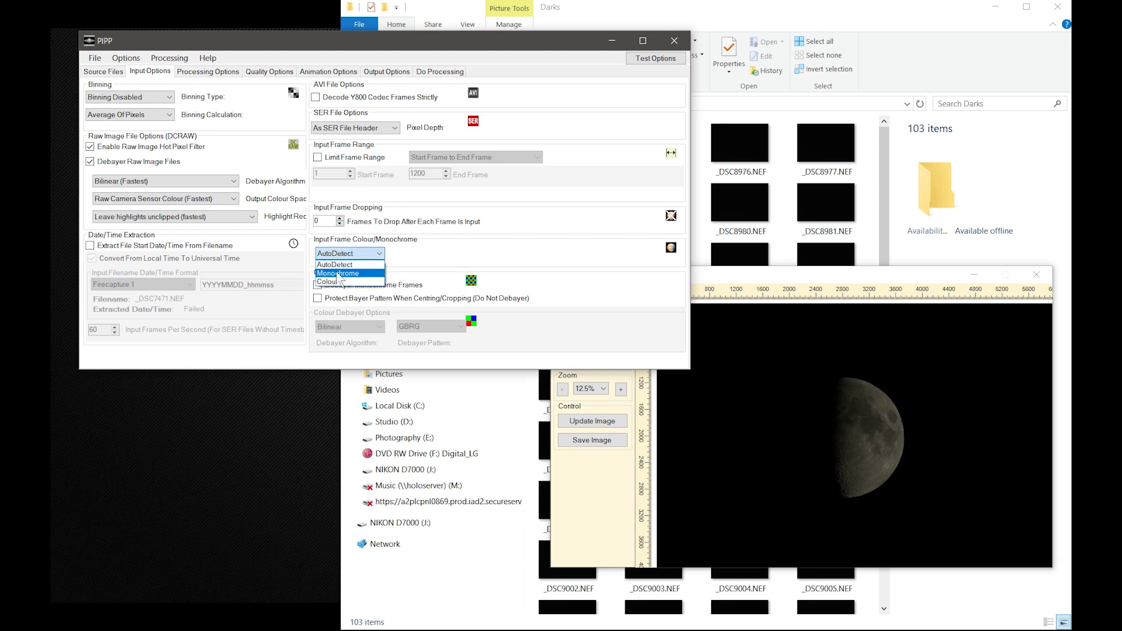
pyautogui.click(341, 264)
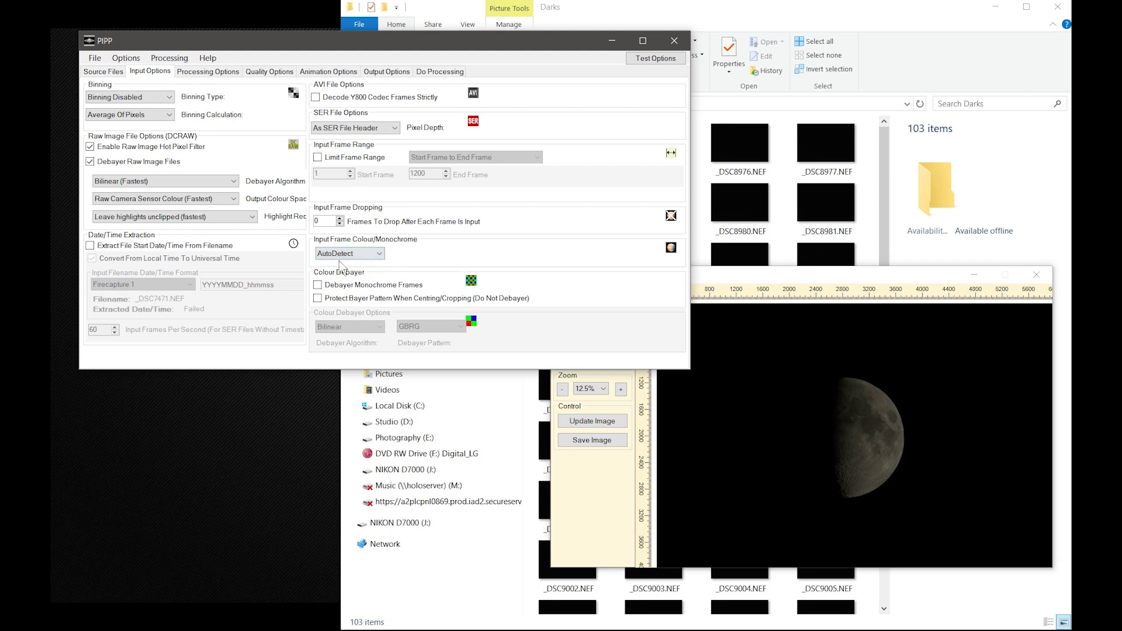
pyautogui.click(318, 298)
pyautogui.click(317, 285)
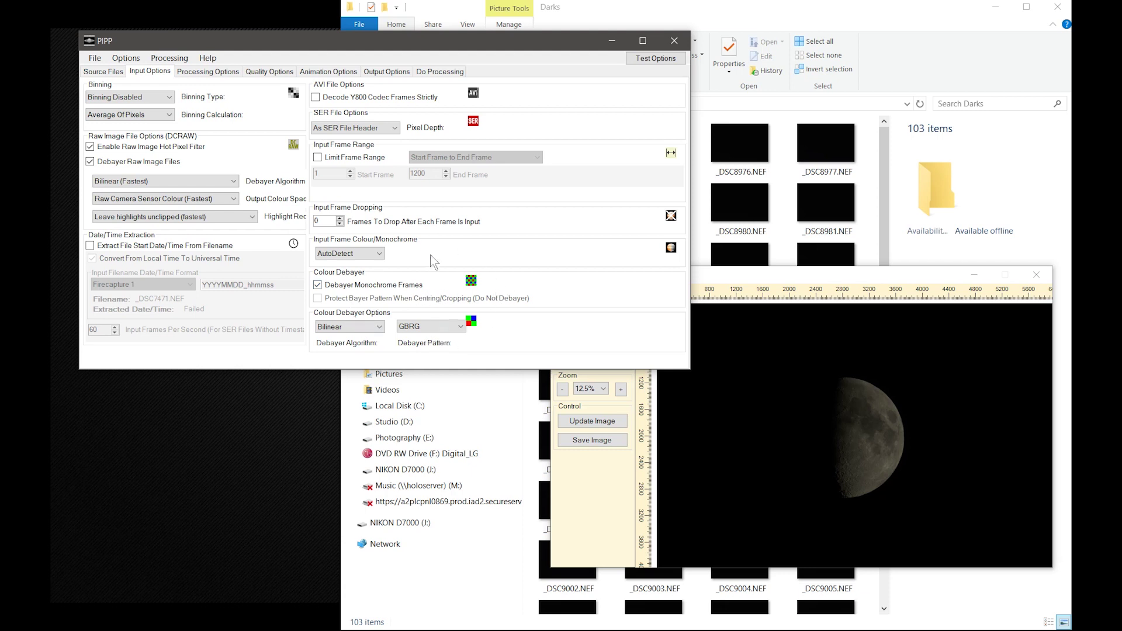
# Enable the median noise filter and turn off the conversion of colour to monochrome in the processing options.
pyautogui.click(211, 72)
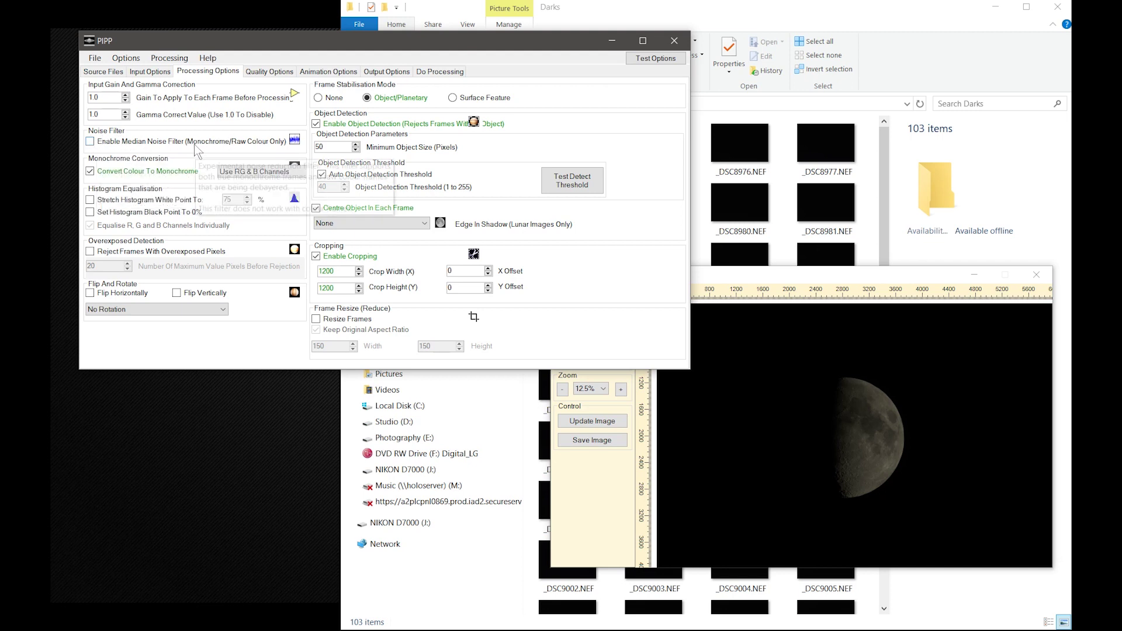
pyautogui.click(90, 142)
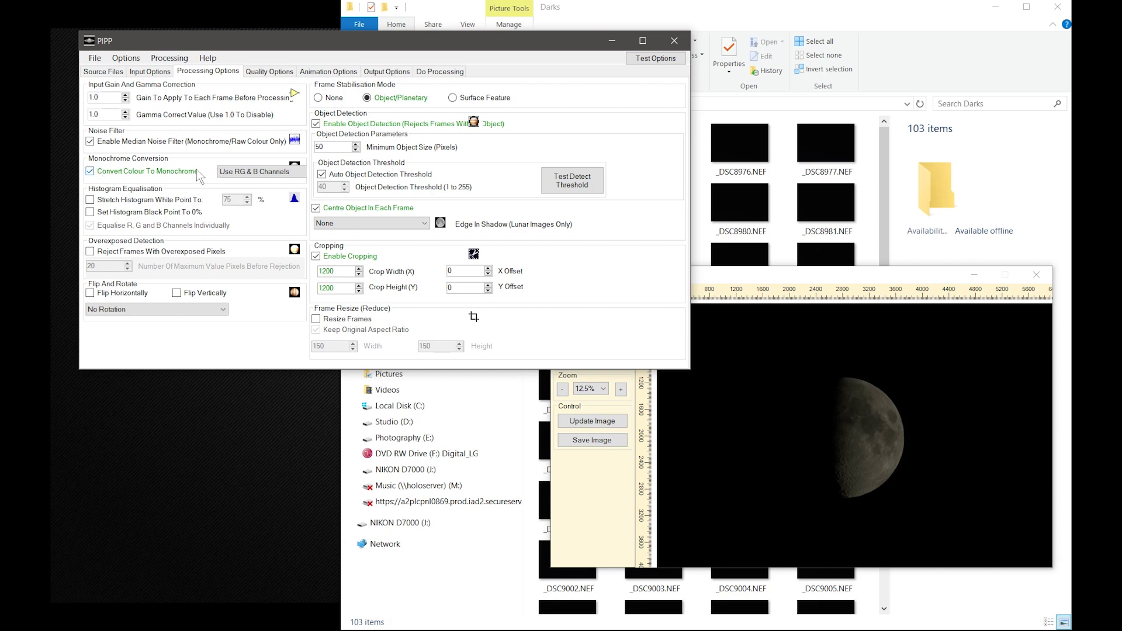
pyautogui.click(90, 172)
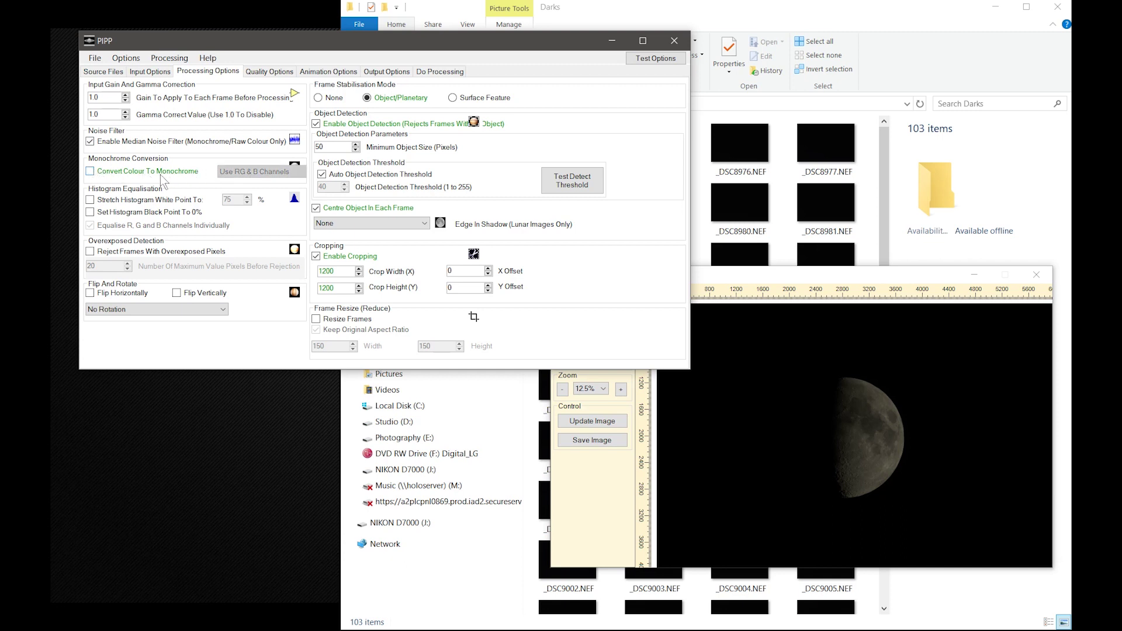
# Enable stretching the histogram white point to 75% and setting the black point to 0%, and return to the source files.
pyautogui.click(90, 200)
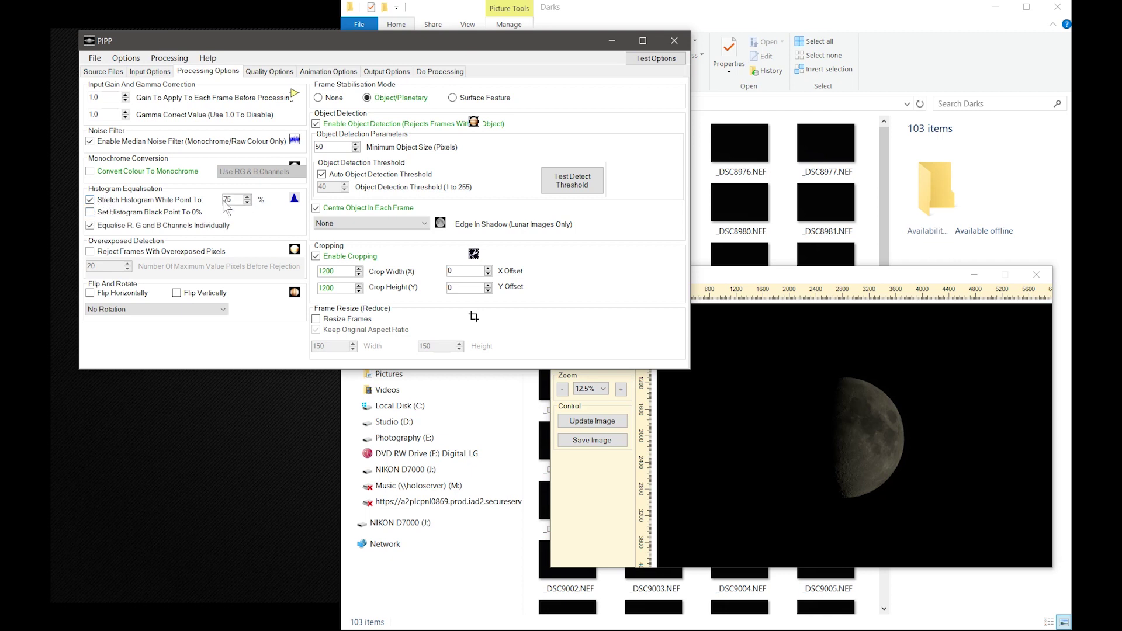
pyautogui.click(91, 212)
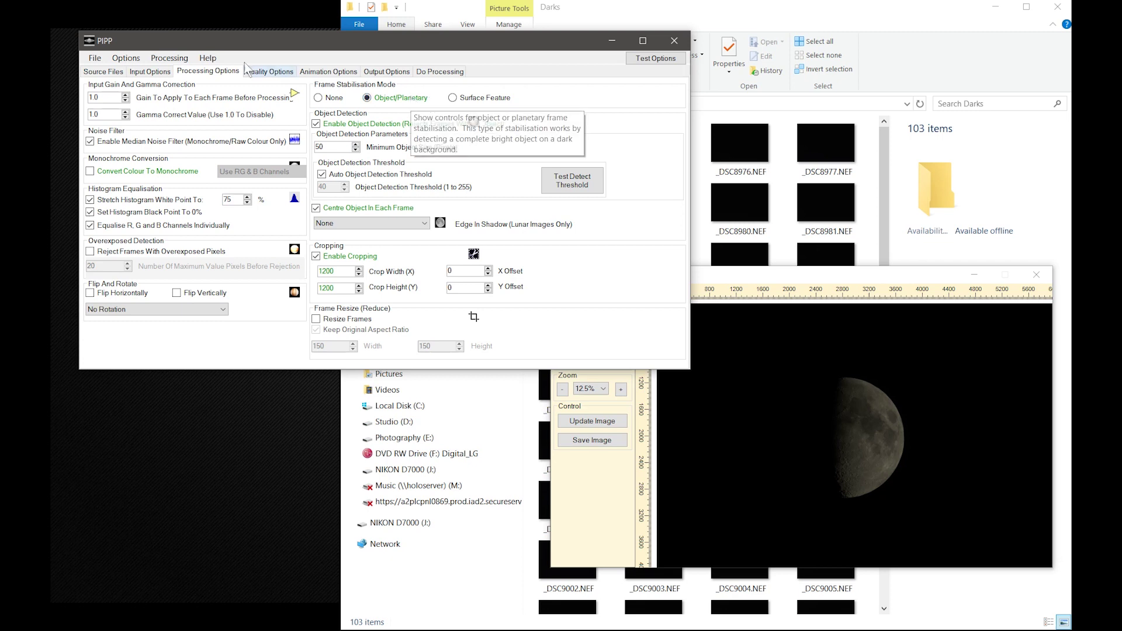
pyautogui.click(110, 72)
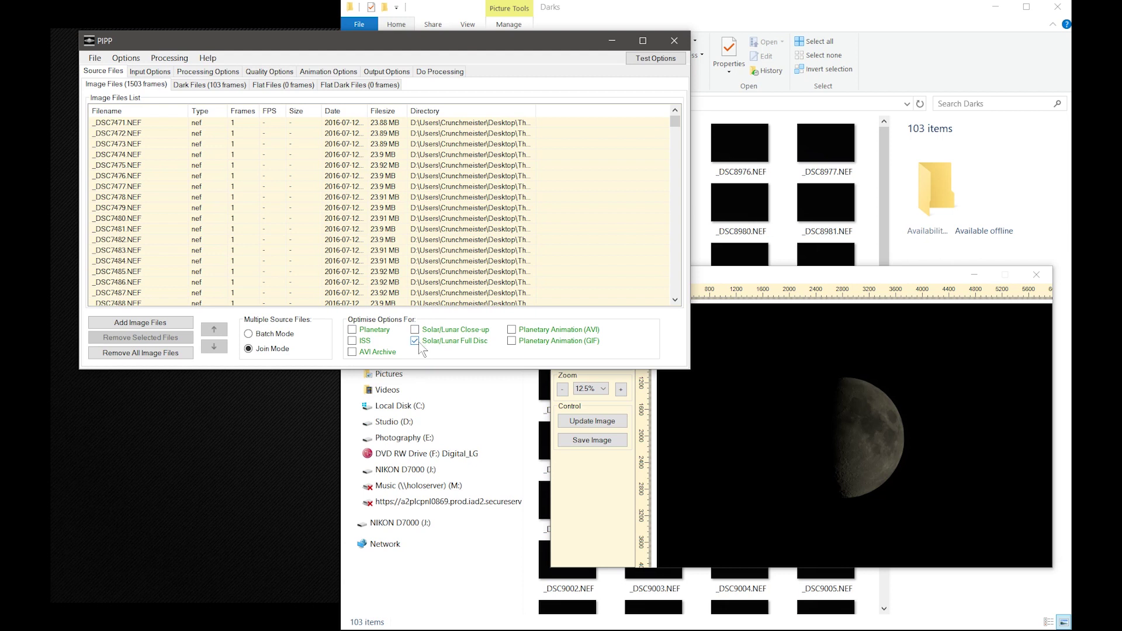
# Set the lunar edge in shadow to Left Hand Side for object centring in the processing options.
pyautogui.click(209, 71)
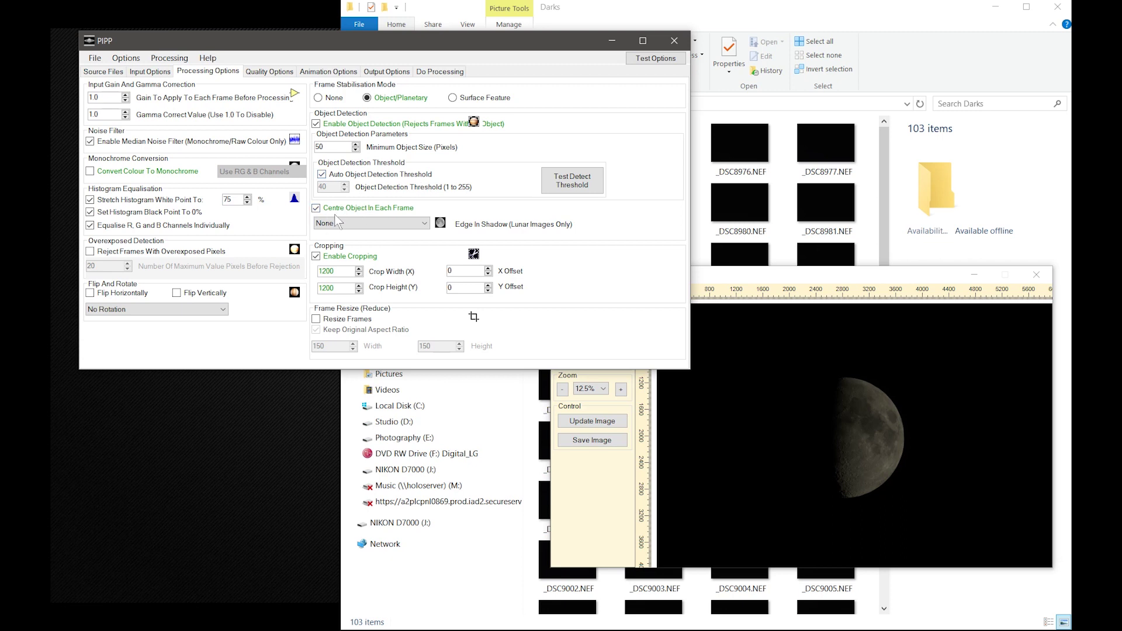
pyautogui.click(426, 226)
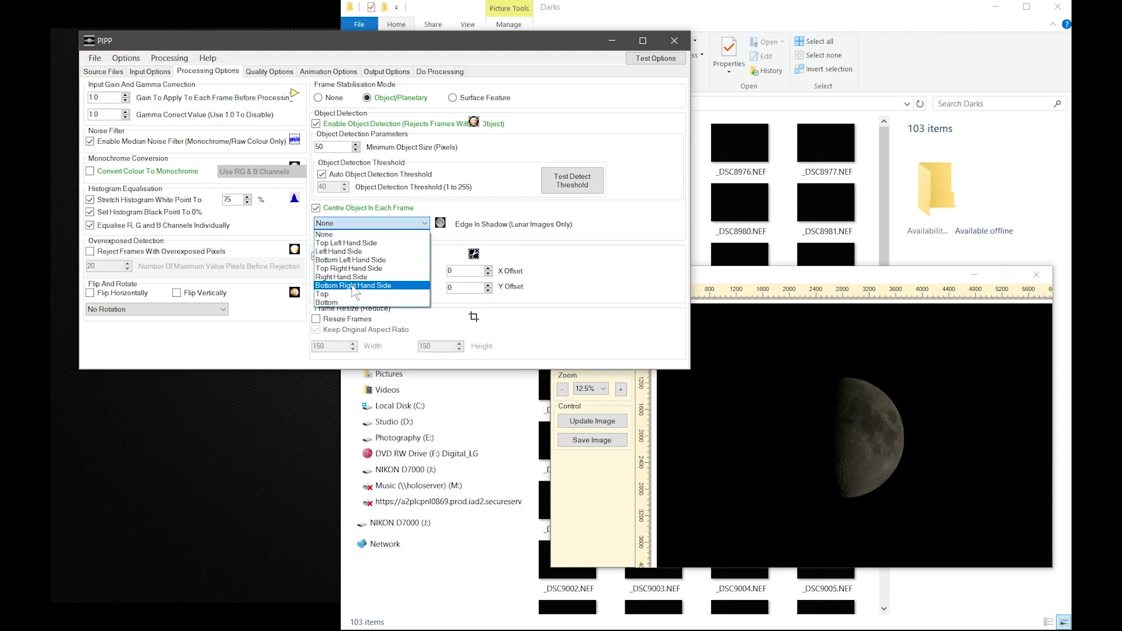
pyautogui.click(373, 252)
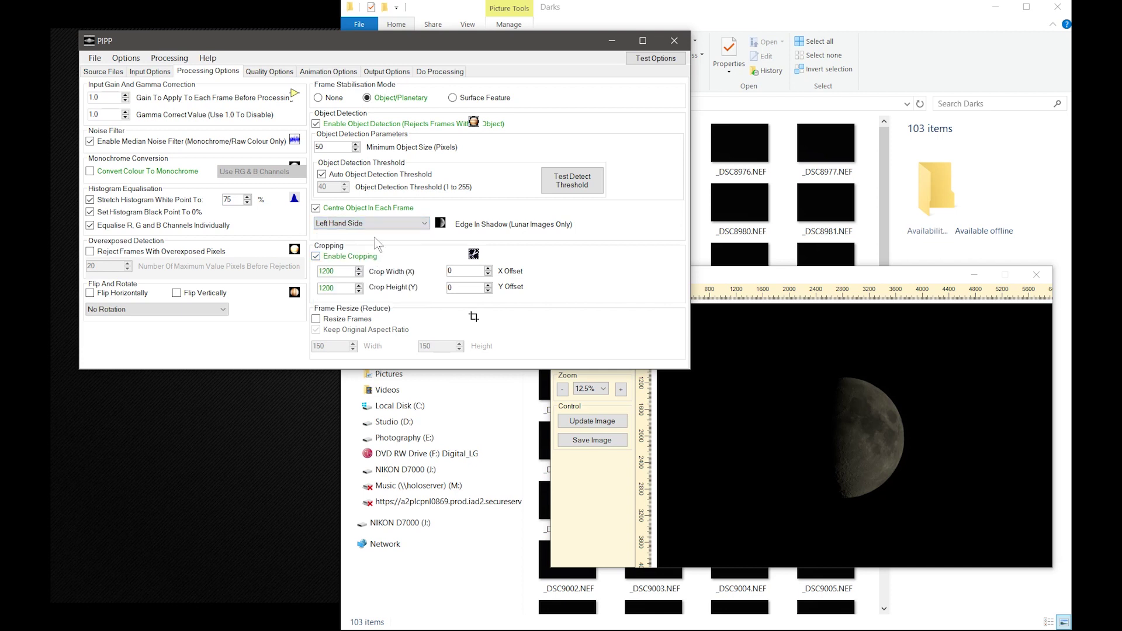
pyautogui.click(418, 224)
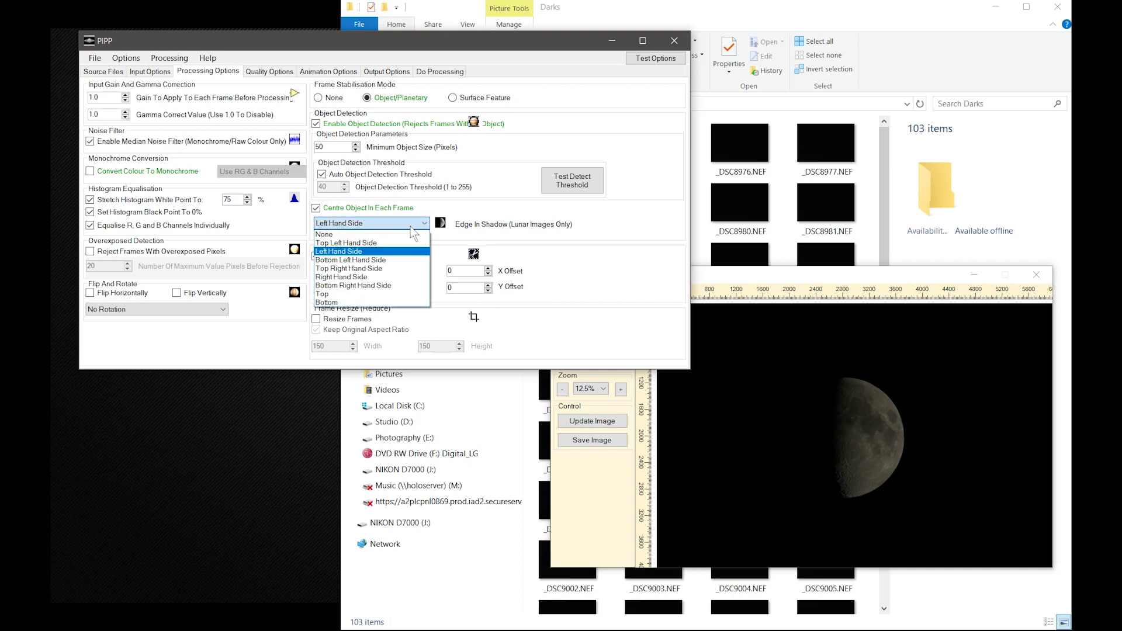
pyautogui.click(393, 250)
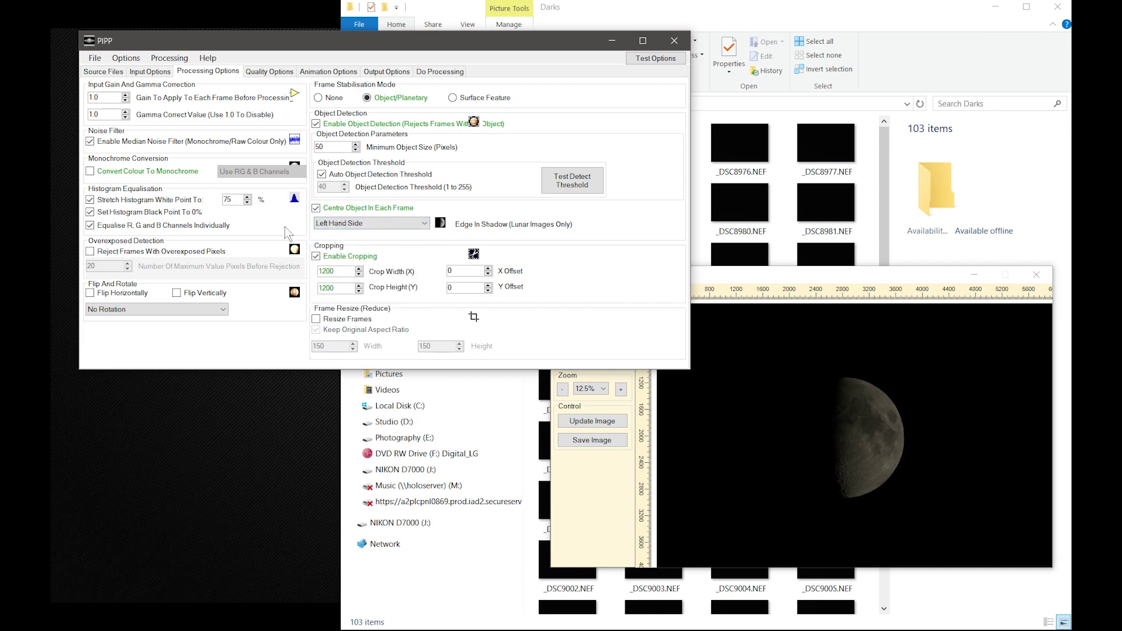
# Set the crop width and crop height to 2000 pixels each.
pyautogui.moveTo(346, 272); pyautogui.dragTo(273, 265)
pyautogui.write('20')
pyautogui.moveTo(342, 289); pyautogui.dragTo(236, 288)
pyautogui.write('20')
# Test the current options and place the output frame preview clear of the settings to inspect the cropped moon.
pyautogui.click(653, 62)
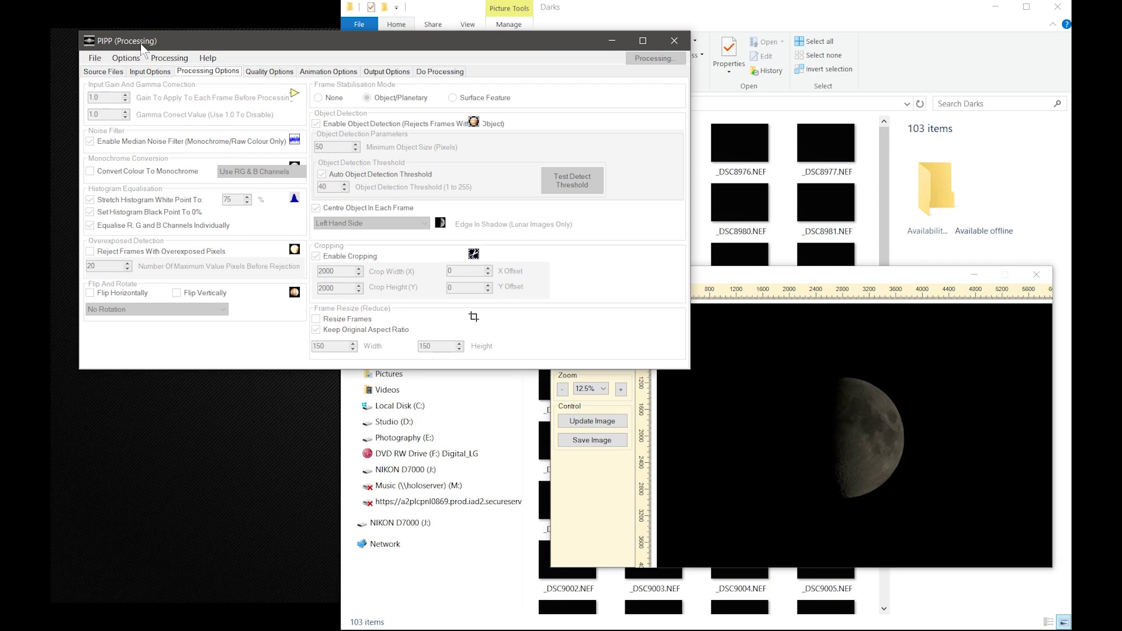
pyautogui.click(766, 279)
pyautogui.moveTo(765, 280); pyautogui.dragTo(675, 250)
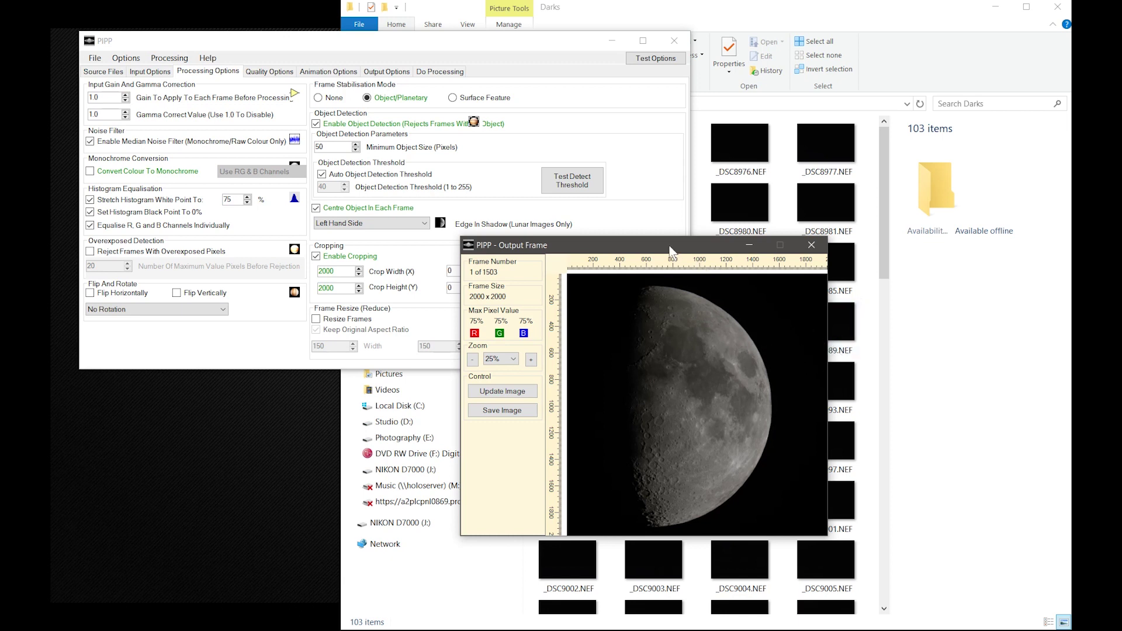
pyautogui.moveTo(671, 251); pyautogui.dragTo(880, 294)
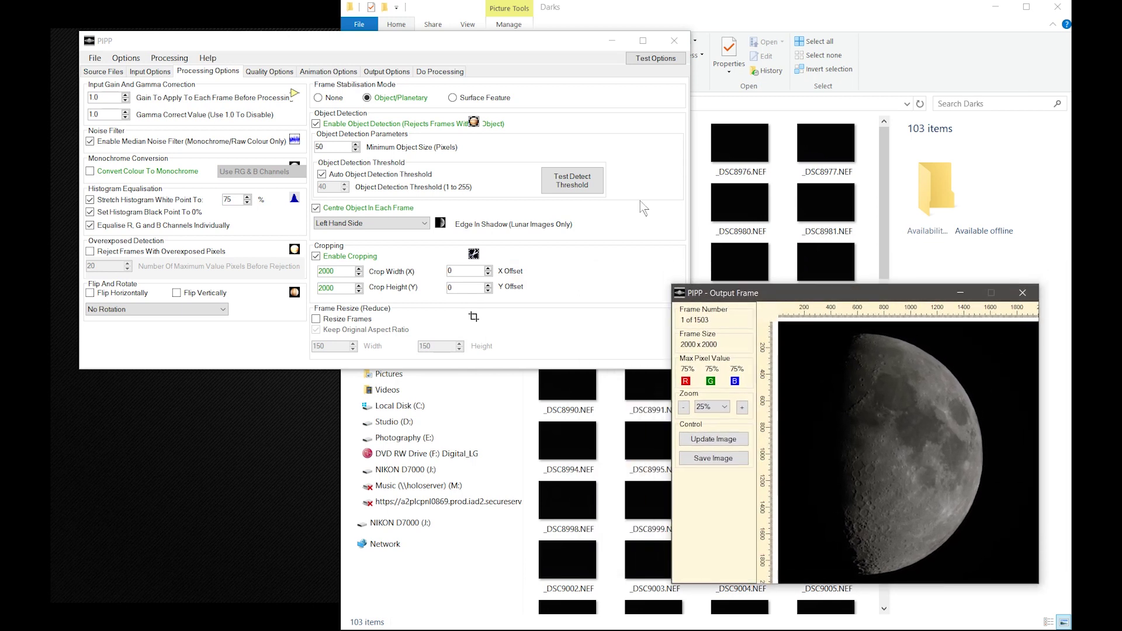
# Enable keeping only the best quality frames and set the number of frames to keep to 1000.
pyautogui.click(261, 73)
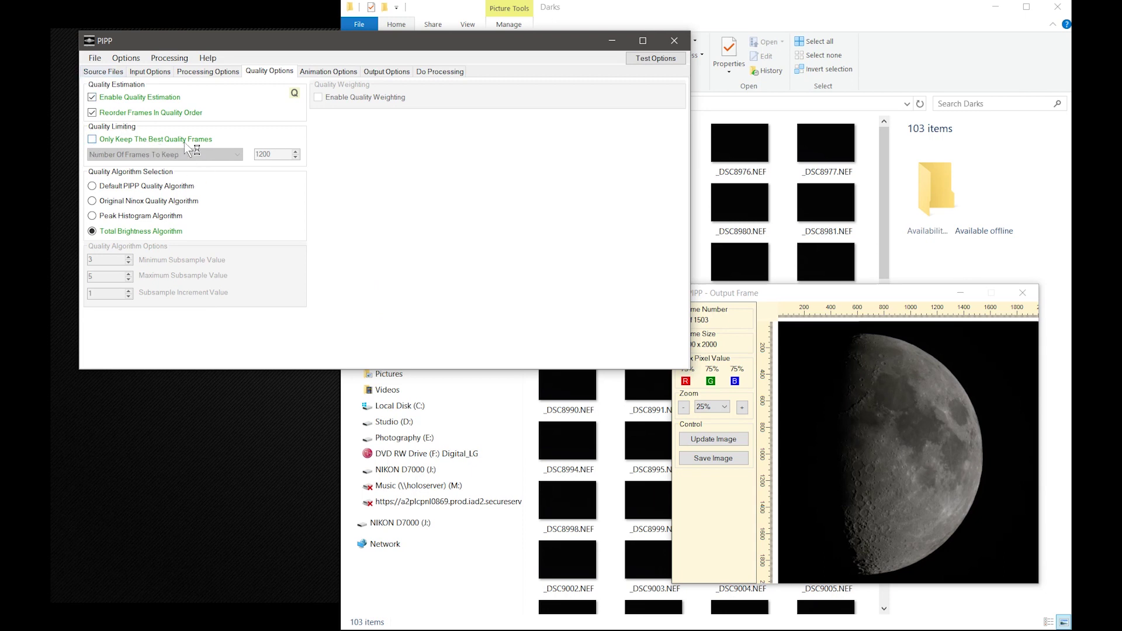
pyautogui.click(92, 140)
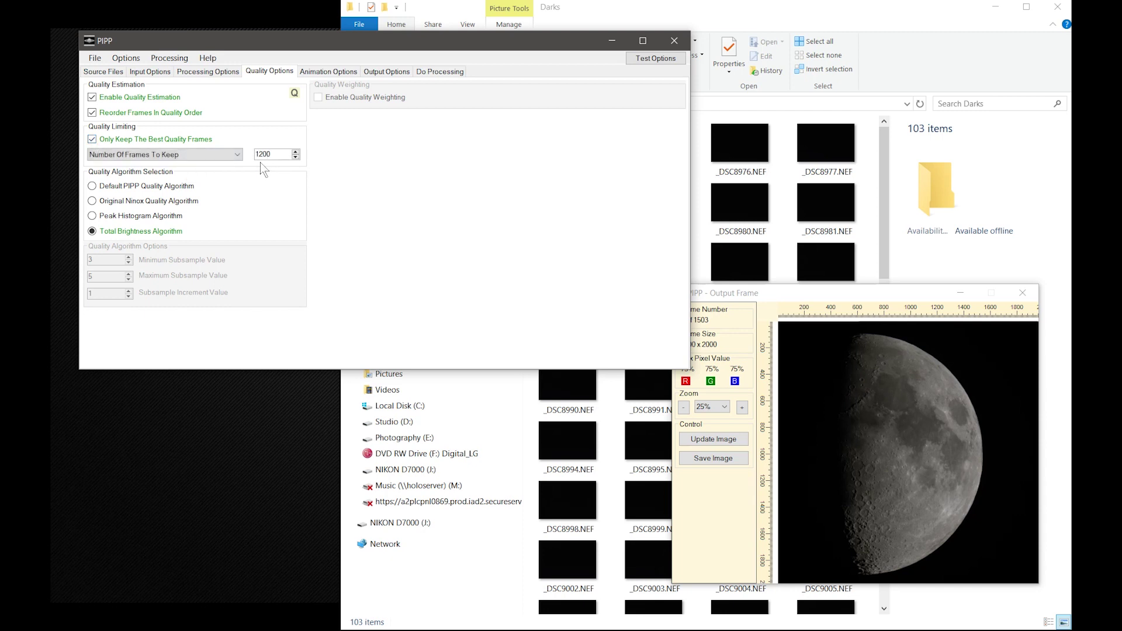
pyautogui.click(264, 154)
pyautogui.hotkey('shift', 'Left')
pyautogui.write('0')
# Review the animation and output options and start processing the full set of frames.
pyautogui.click(339, 73)
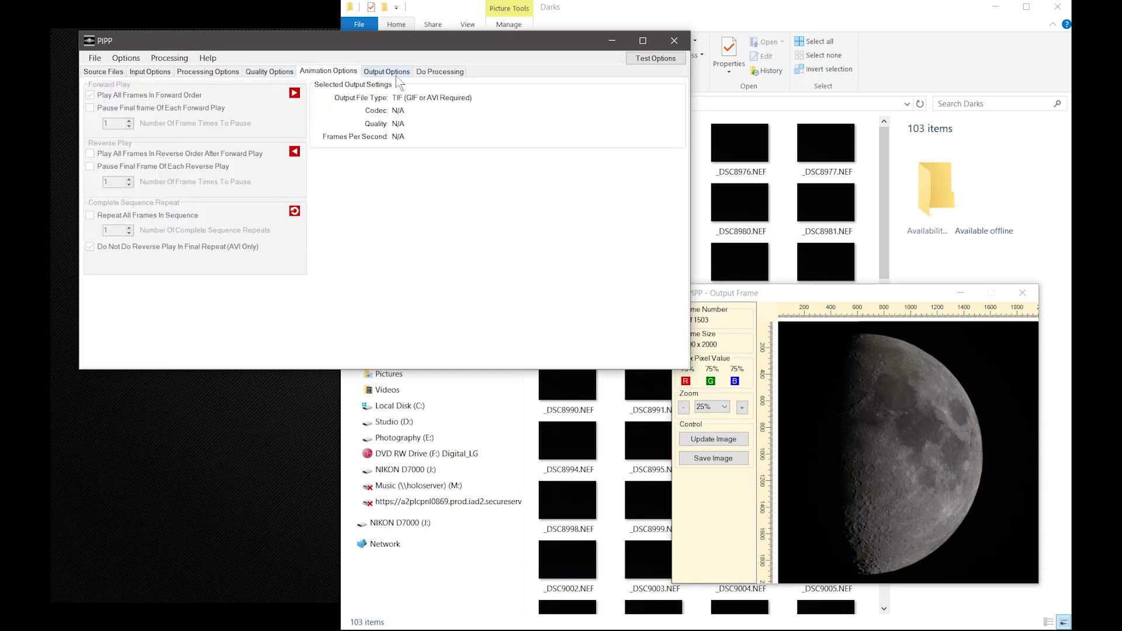
pyautogui.click(388, 73)
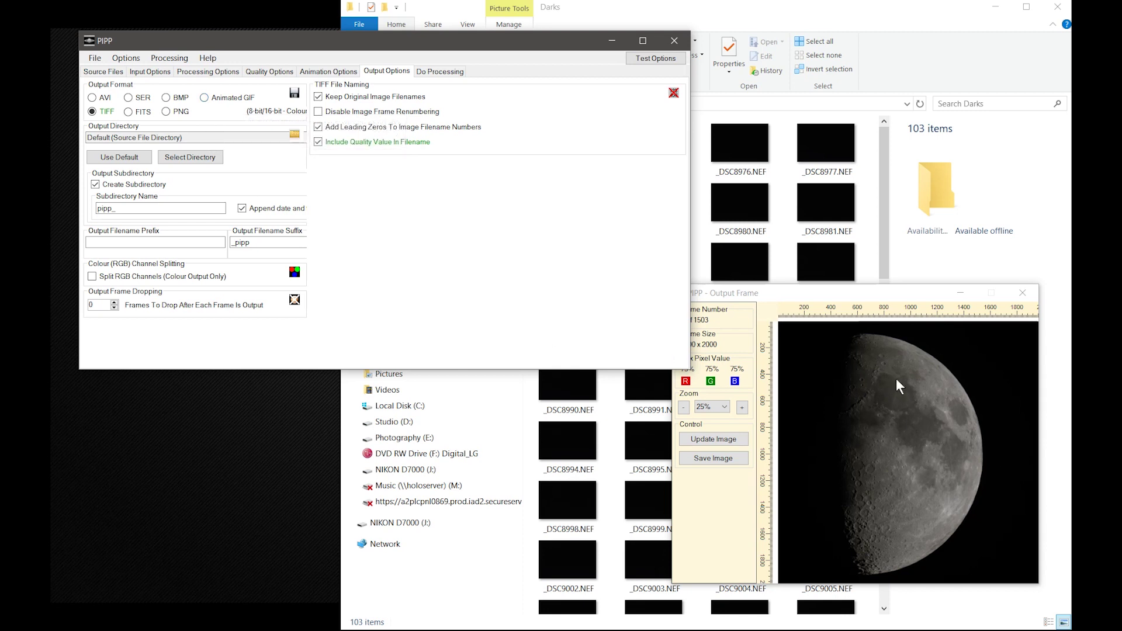
pyautogui.click(439, 72)
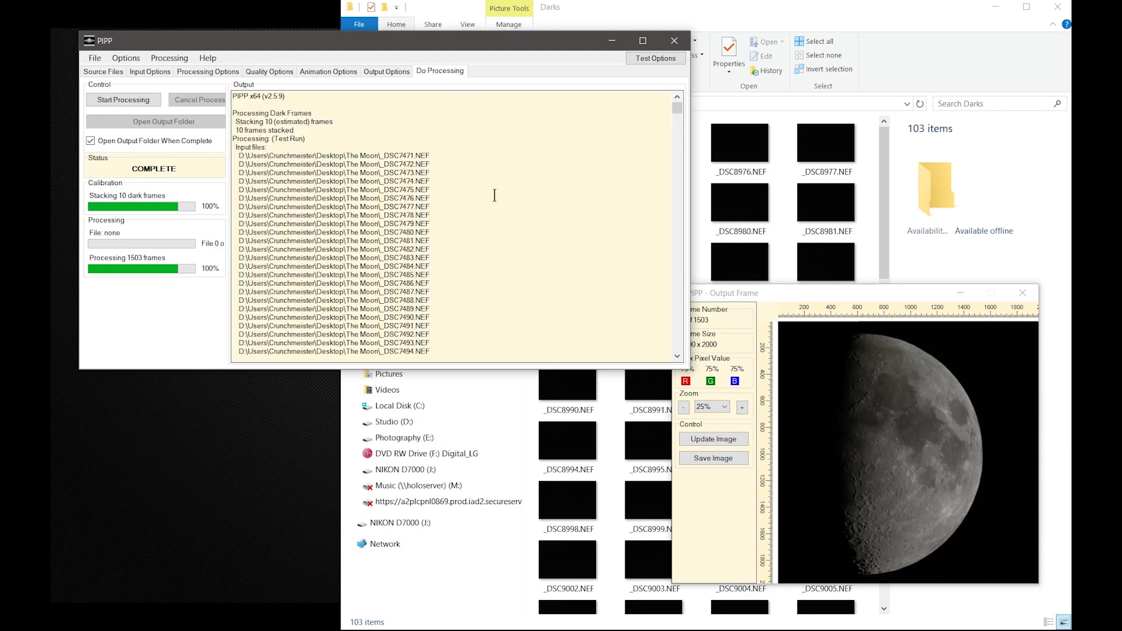
pyautogui.click(119, 100)
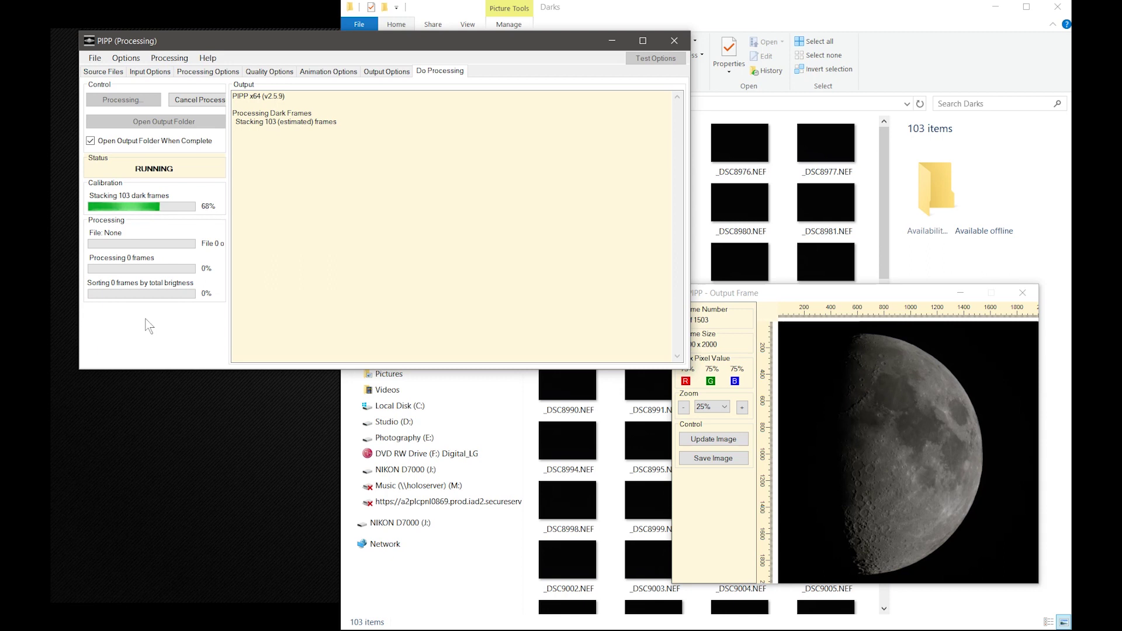
# Switch to File Explorer, look through The Moon folder and open the pipp_20170609_215936 output subfolder.
pyautogui.click(655, 12)
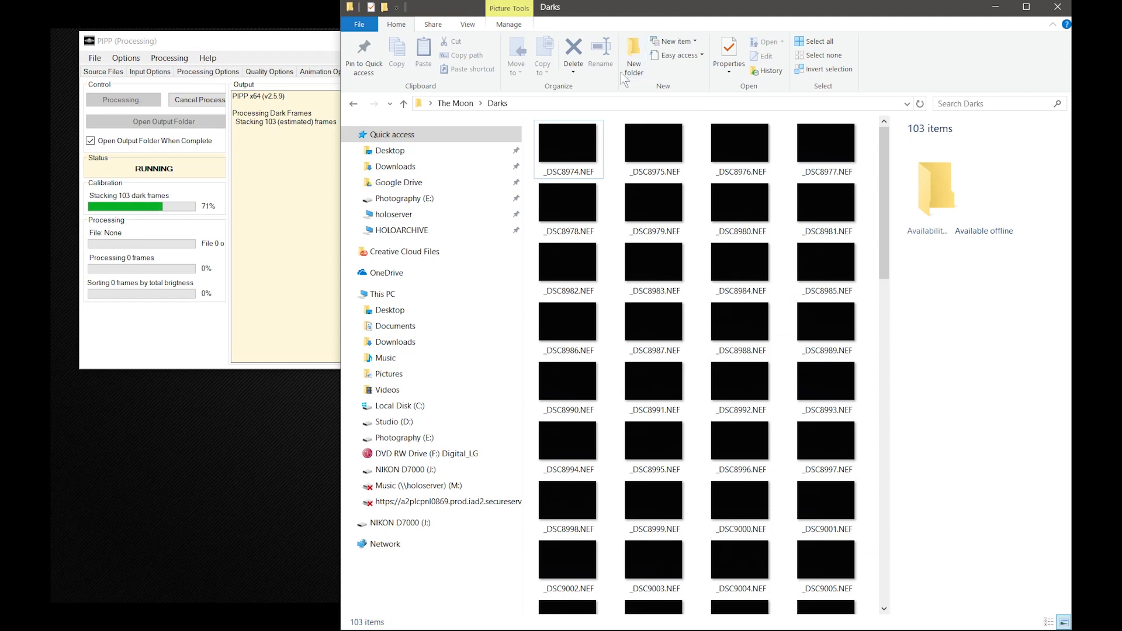
pyautogui.click(458, 104)
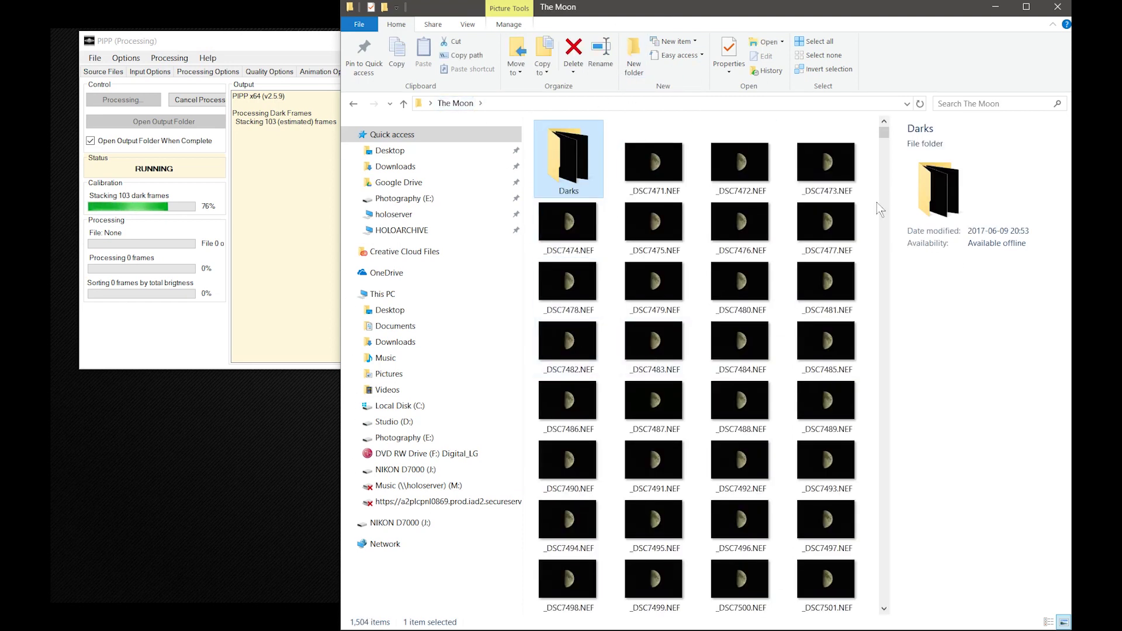
pyautogui.scroll(-10, 892, 152)
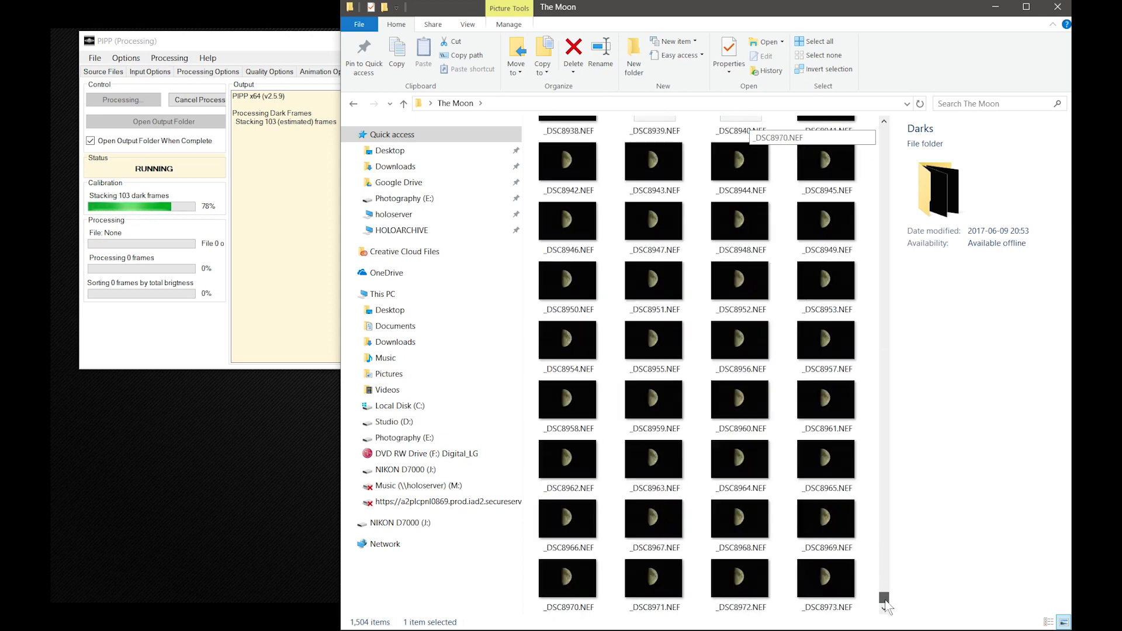
pyautogui.scroll(10, 892, 151)
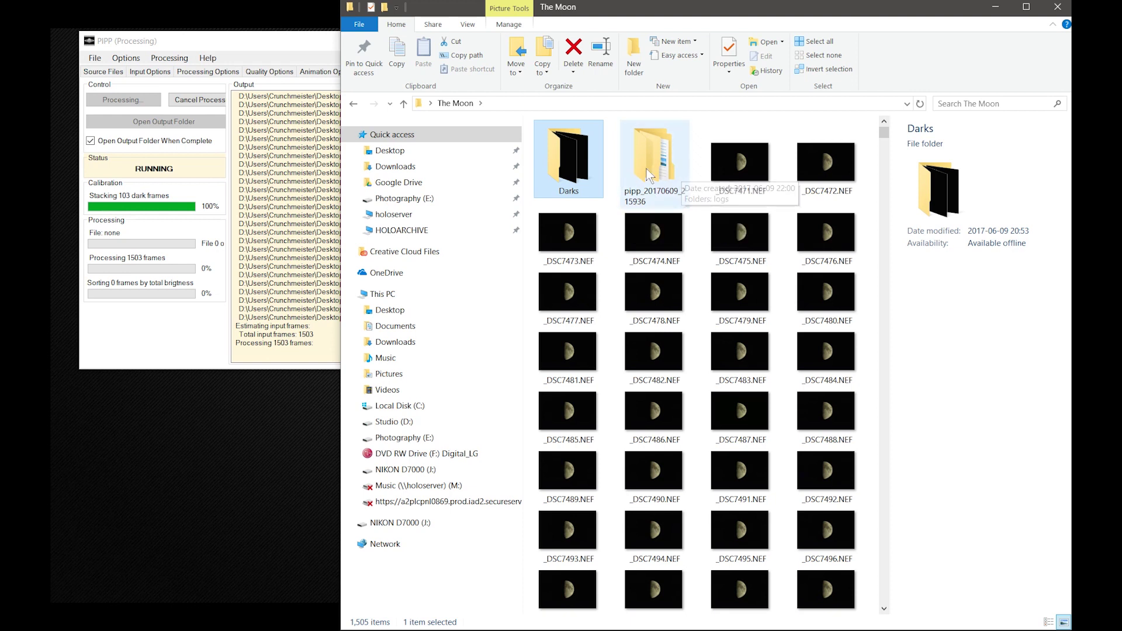
pyautogui.doubleClick(647, 150)
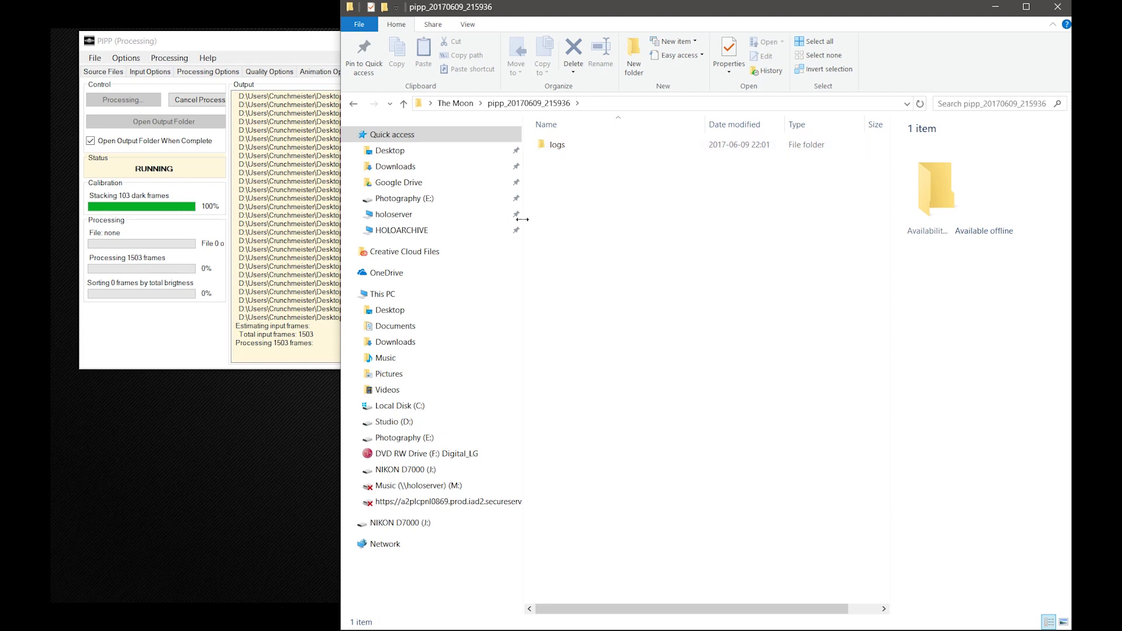
# Rearrange the PIPP and File Explorer windows to view the processing summary and the output folder side by side.
pyautogui.click(165, 316)
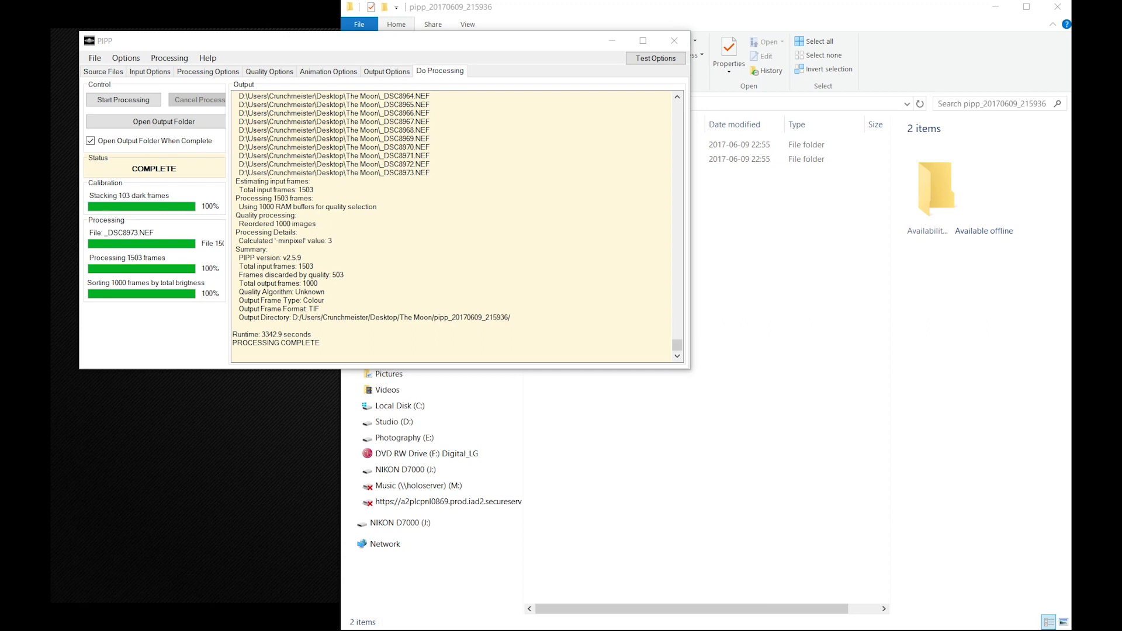
pyautogui.click(805, 288)
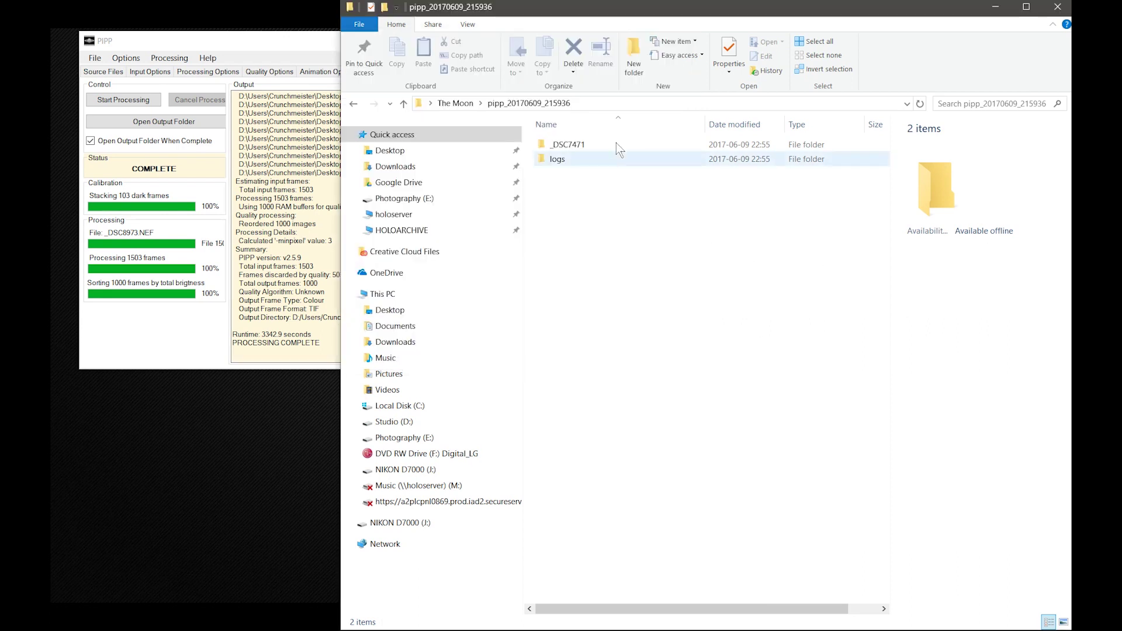
pyautogui.moveTo(518, 13); pyautogui.dragTo(668, 83)
pyautogui.click(390, 46)
pyautogui.moveTo(391, 46); pyautogui.dragTo(362, 67)
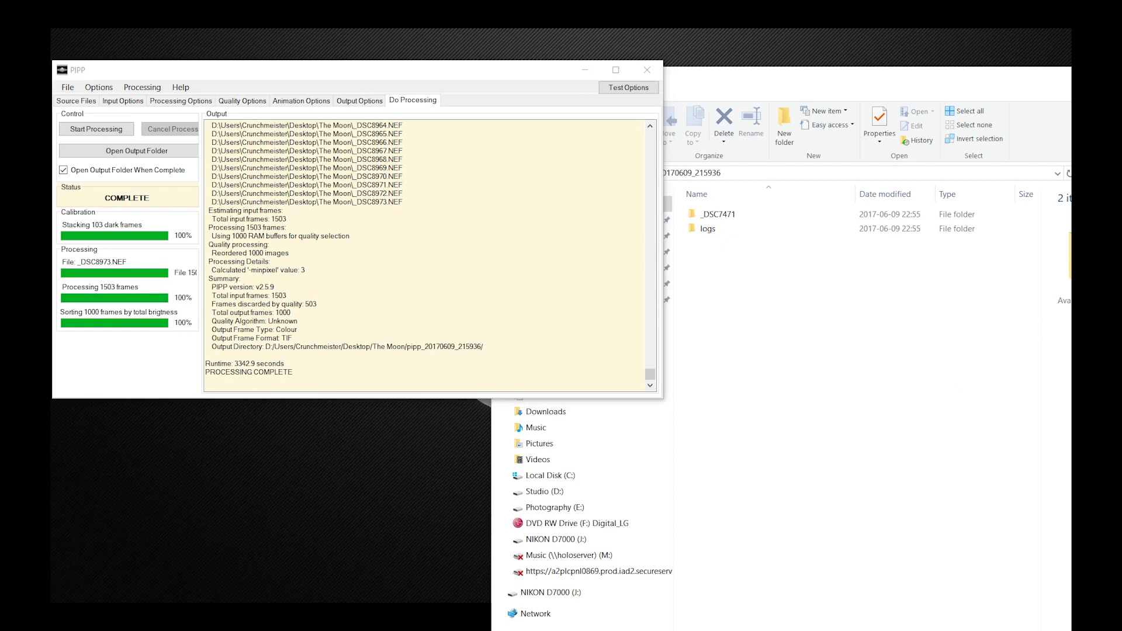
pyautogui.click(494, 261)
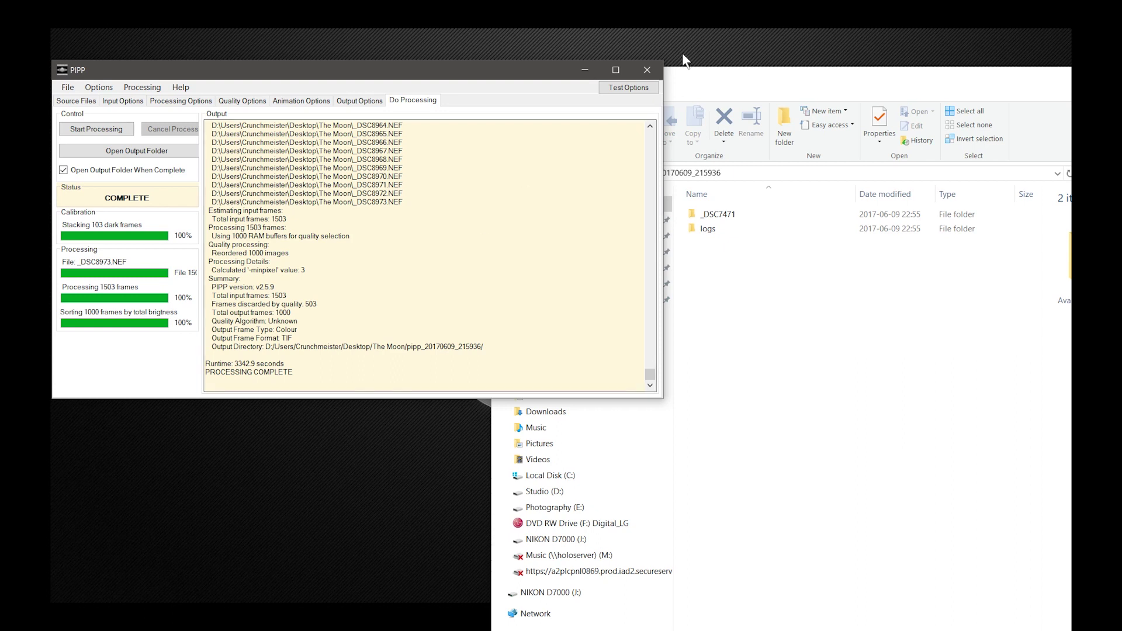
pyautogui.click(792, 342)
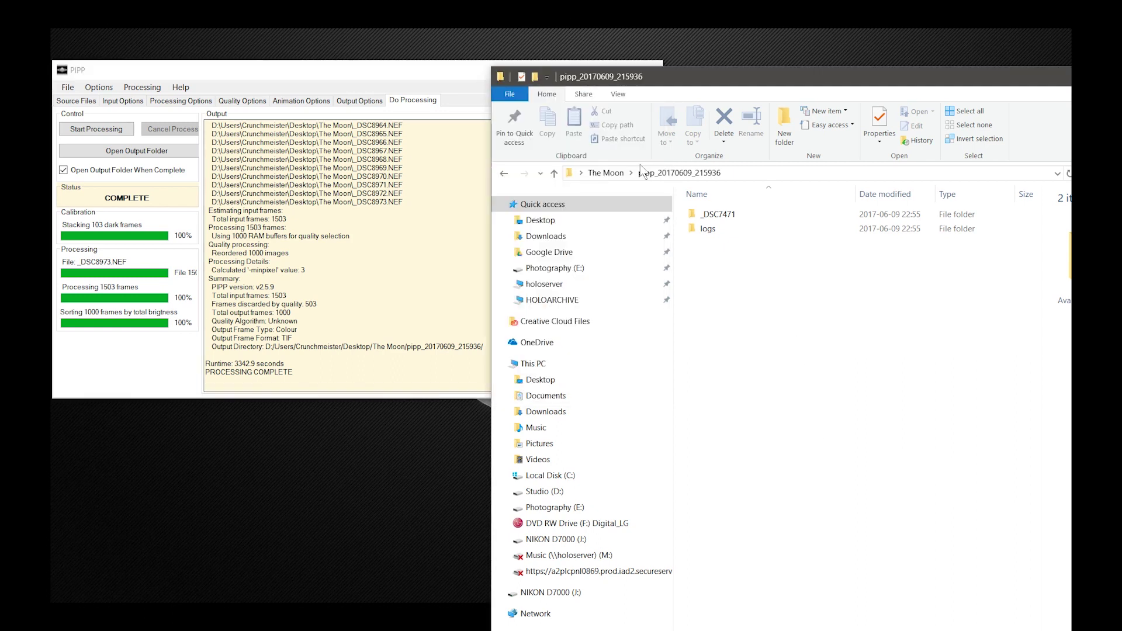
pyautogui.moveTo(740, 82); pyautogui.dragTo(589, 70)
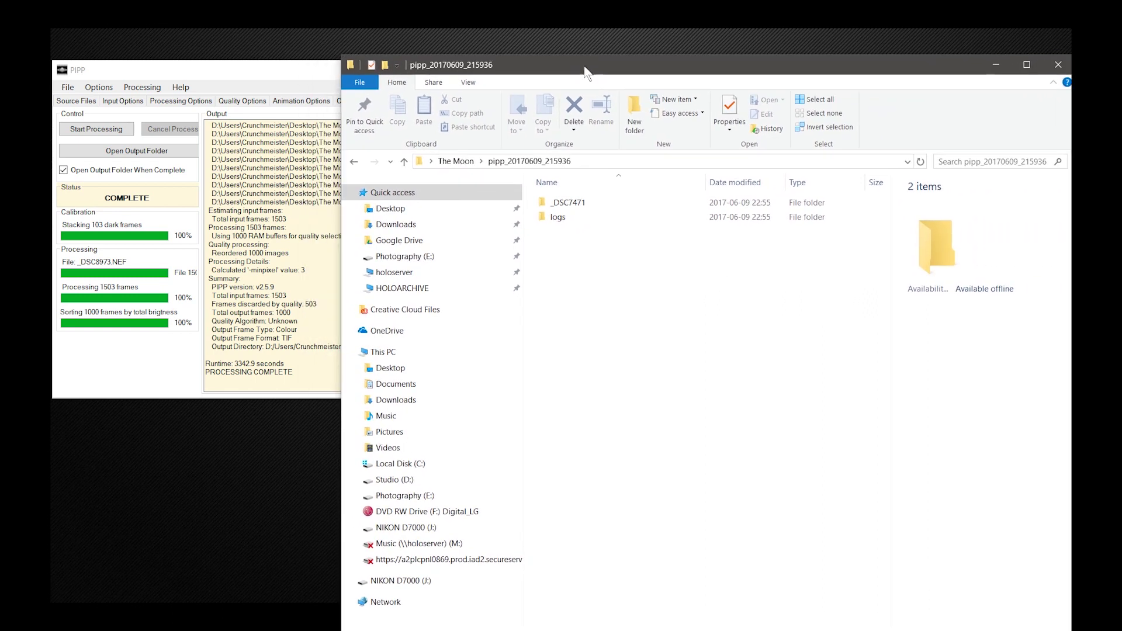
# Open the _DSC7471 folder and examine the quality-ordered TIFF frames through to the last one, 0999__DSC8386_quality_98.12%.tif.
pyautogui.click(455, 161)
pyautogui.doubleClick(667, 225)
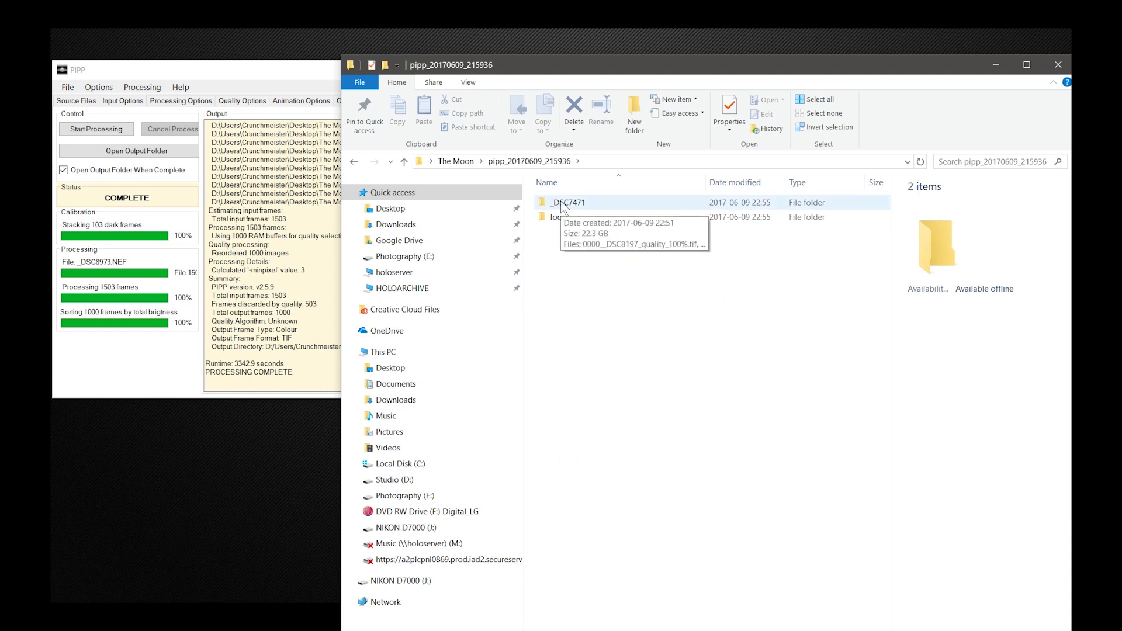
pyautogui.doubleClick(564, 203)
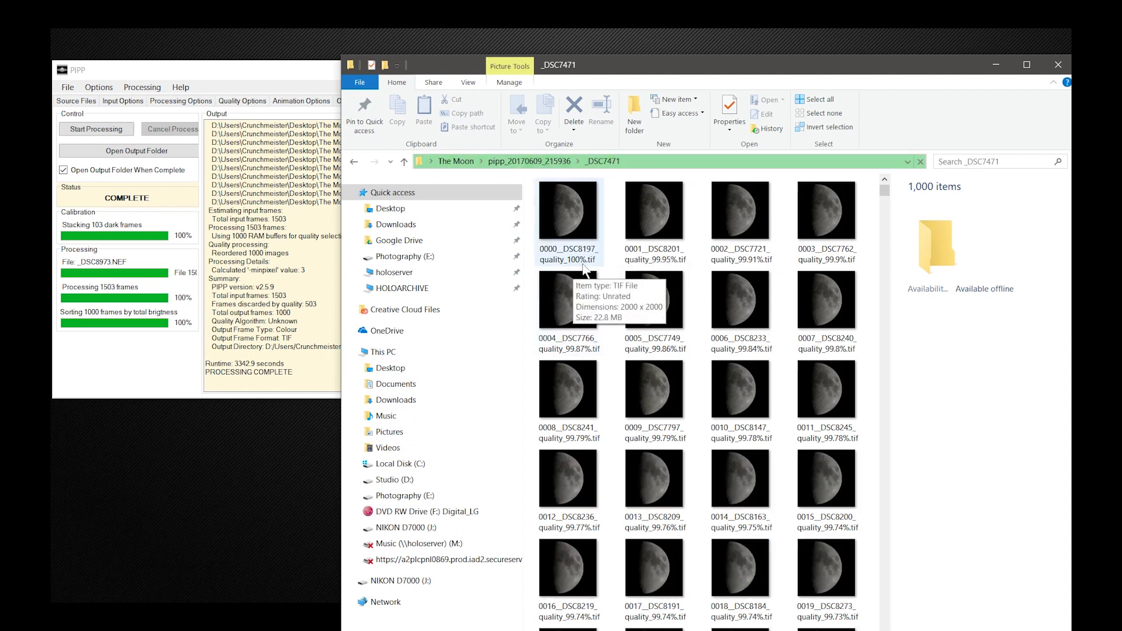
pyautogui.moveTo(888, 188); pyautogui.dragTo(889, 628)
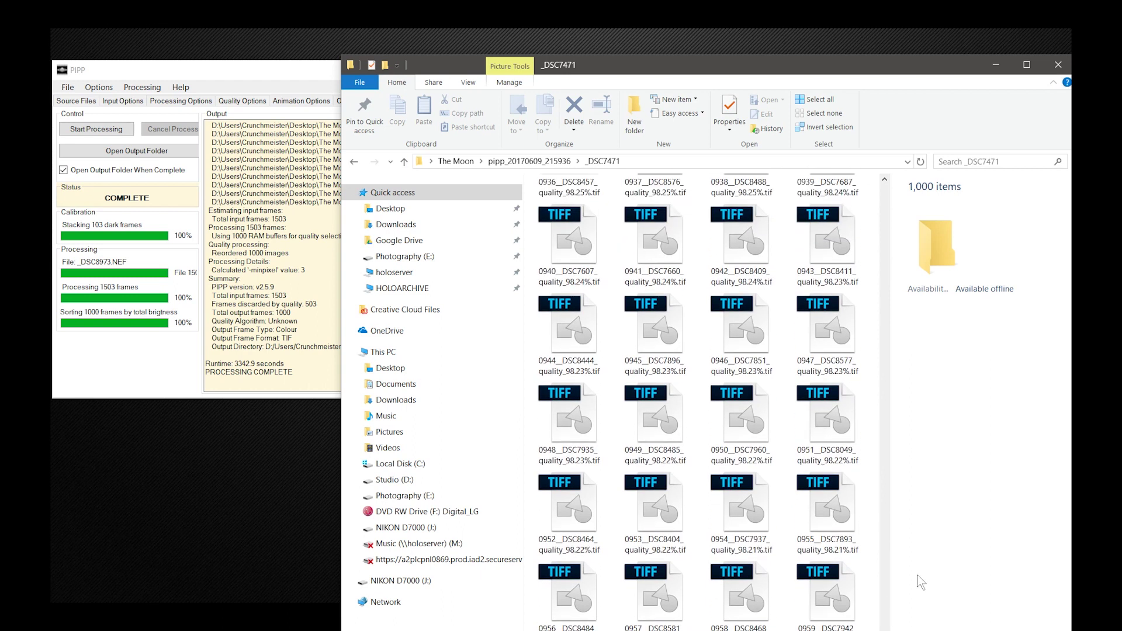
pyautogui.moveTo(857, 69); pyautogui.dragTo(1070, 1)
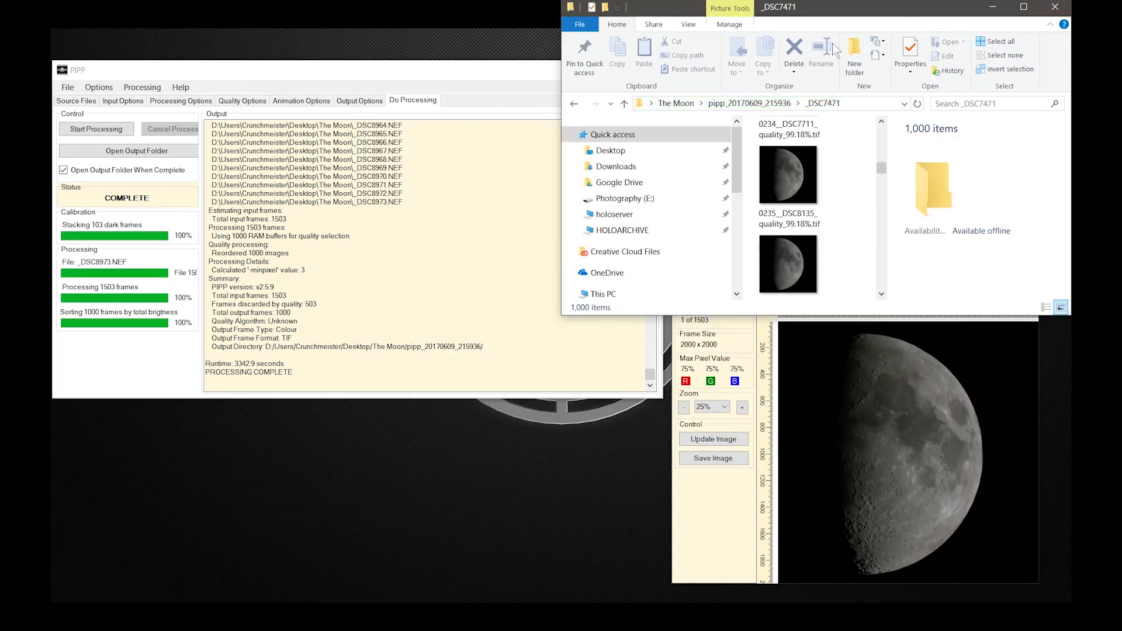
pyautogui.moveTo(828, 13); pyautogui.dragTo(711, 2)
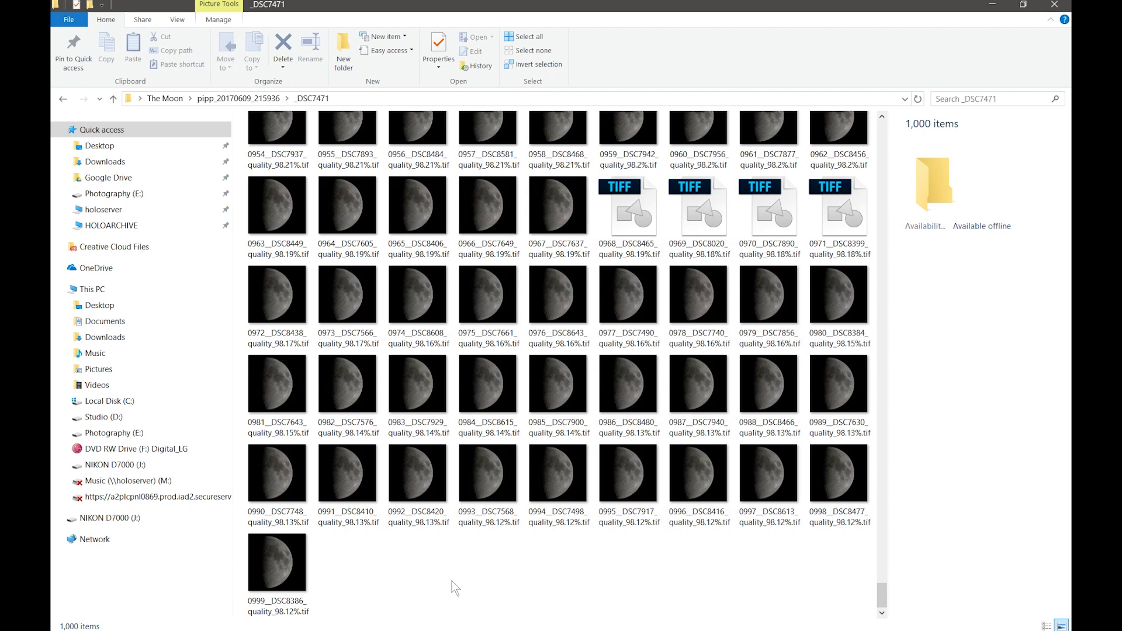
pyautogui.click(262, 577)
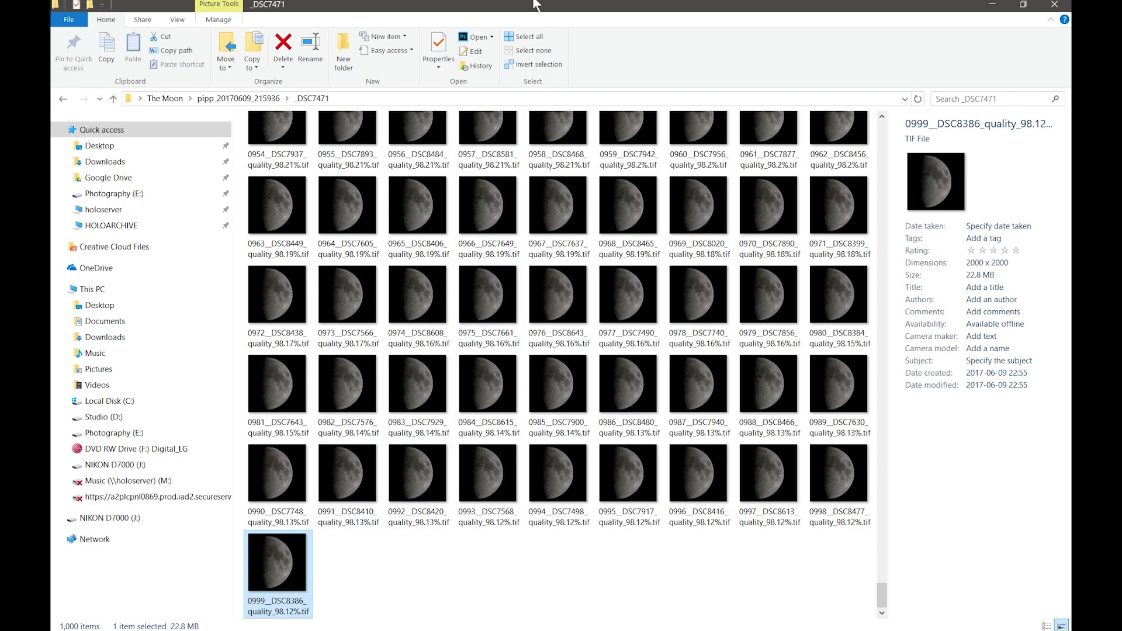
# Open 0429__DSC7807_quality_98.92%.tif in Photoshop and examine the lunar surface for noise at pixel level.
pyautogui.moveTo(520, 7); pyautogui.dragTo(722, 18)
pyautogui.click(237, 69)
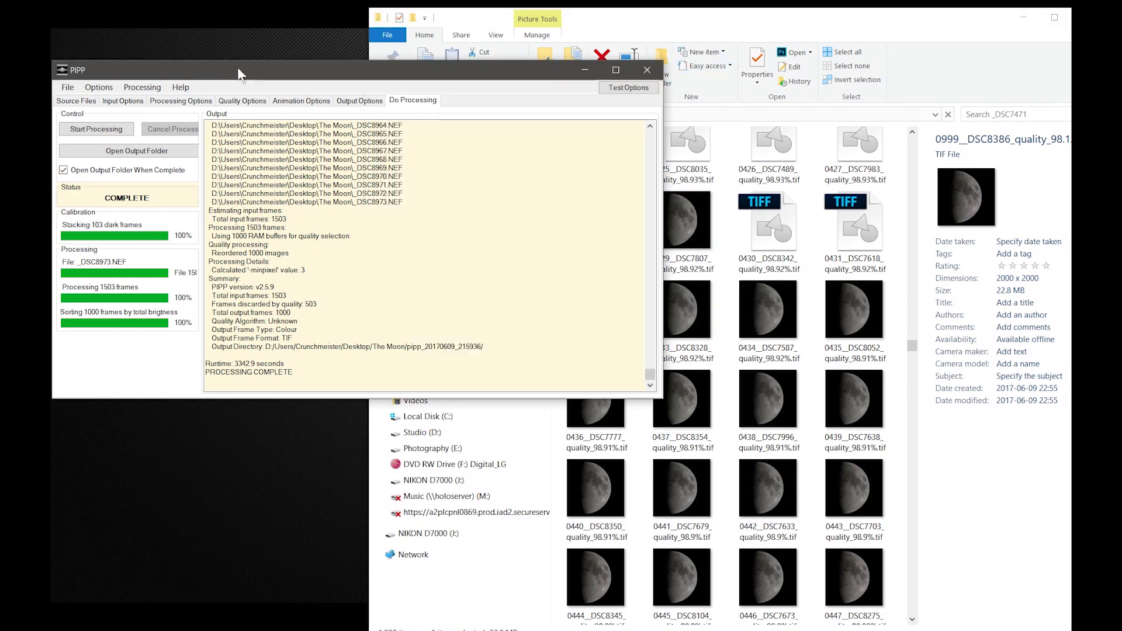
pyautogui.click(696, 218)
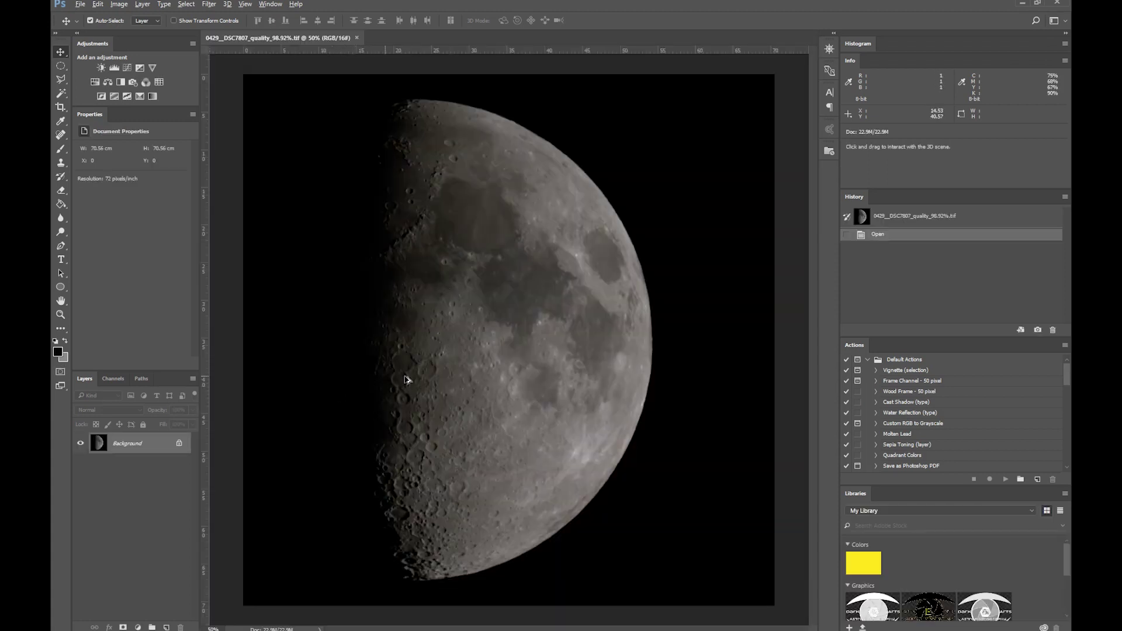
pyautogui.moveTo(405, 375); pyautogui.dragTo(523, 369)
pyautogui.scroll(8, 410, 349)
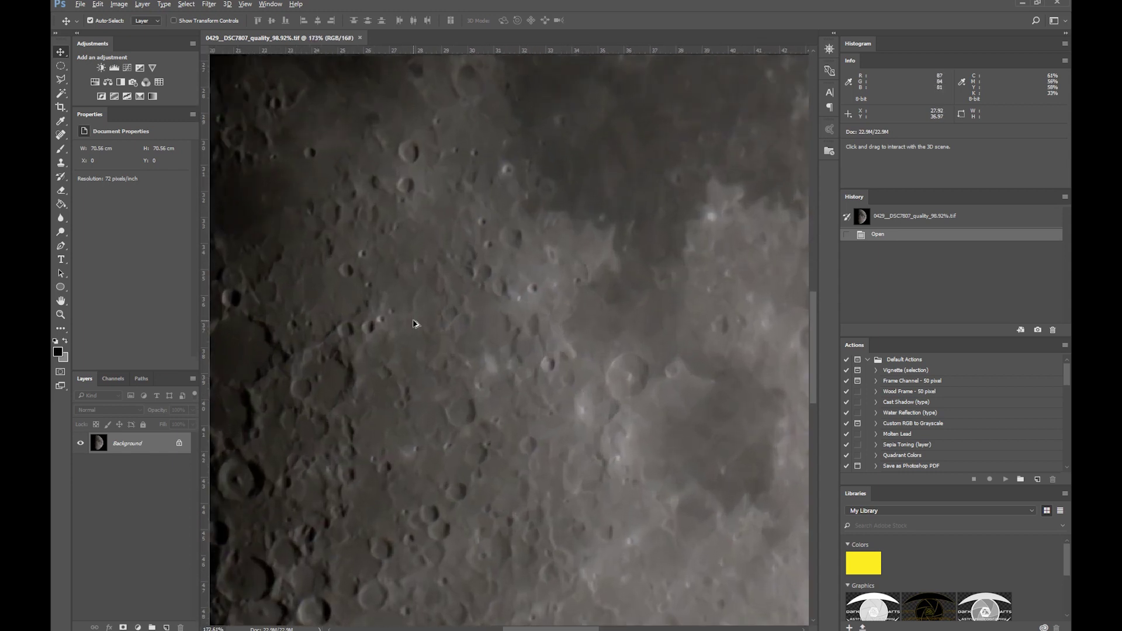
pyautogui.scroll(2, 411, 349)
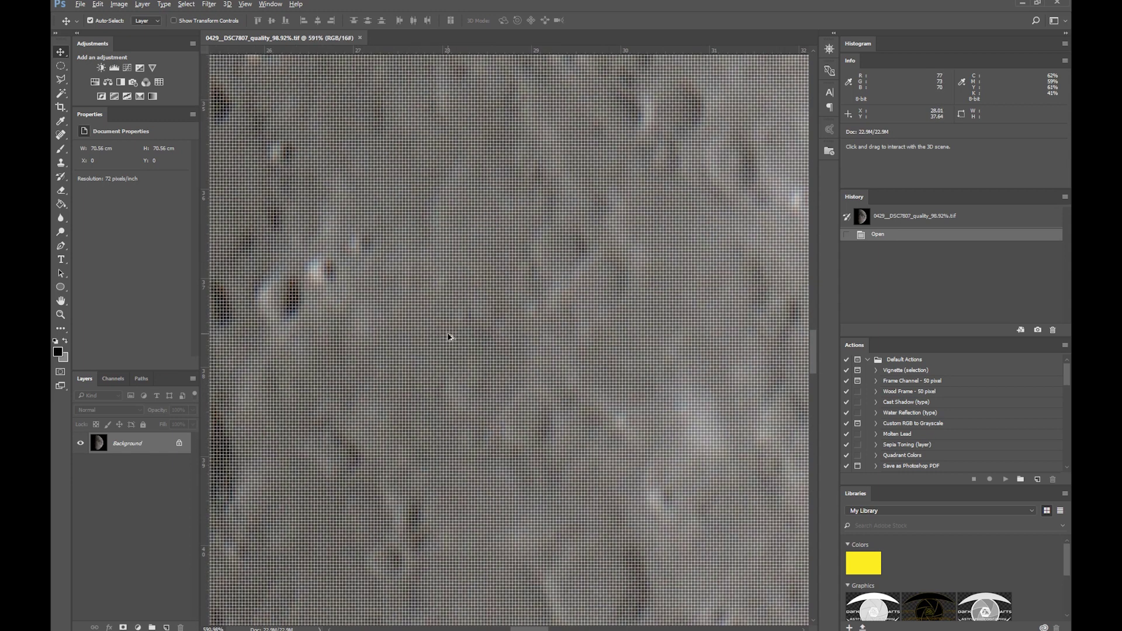
# Zoom the frame out to about 117% to examine the wider lunar surface, and minimise Photoshop.
pyautogui.scroll(-4, 450, 338)
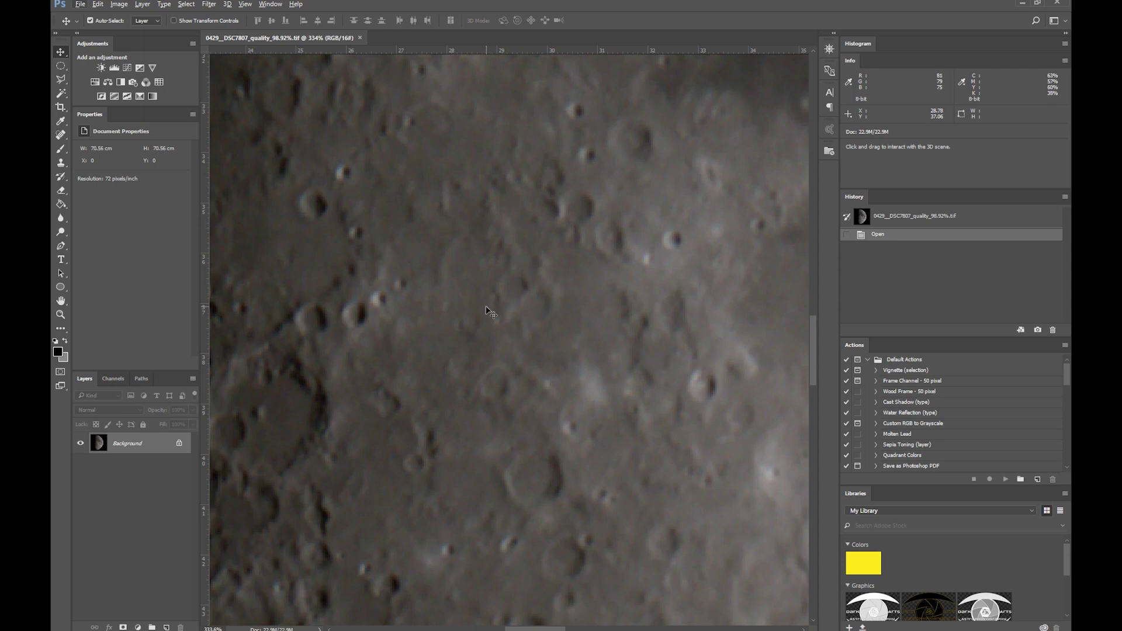
pyautogui.scroll(-8, 485, 306)
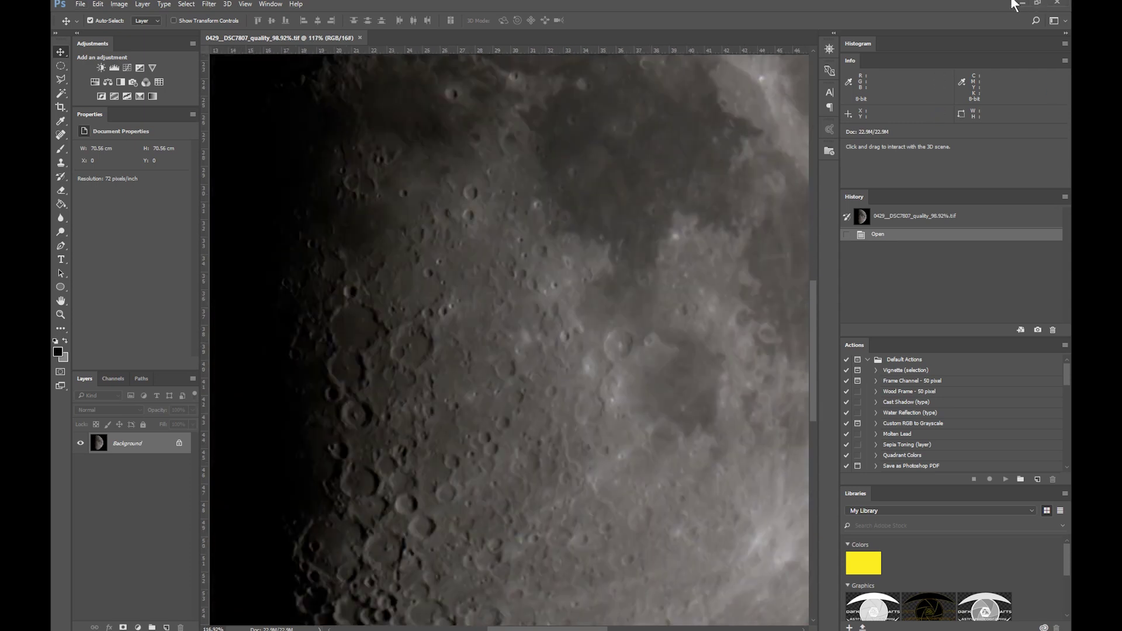
pyautogui.click(1021, 3)
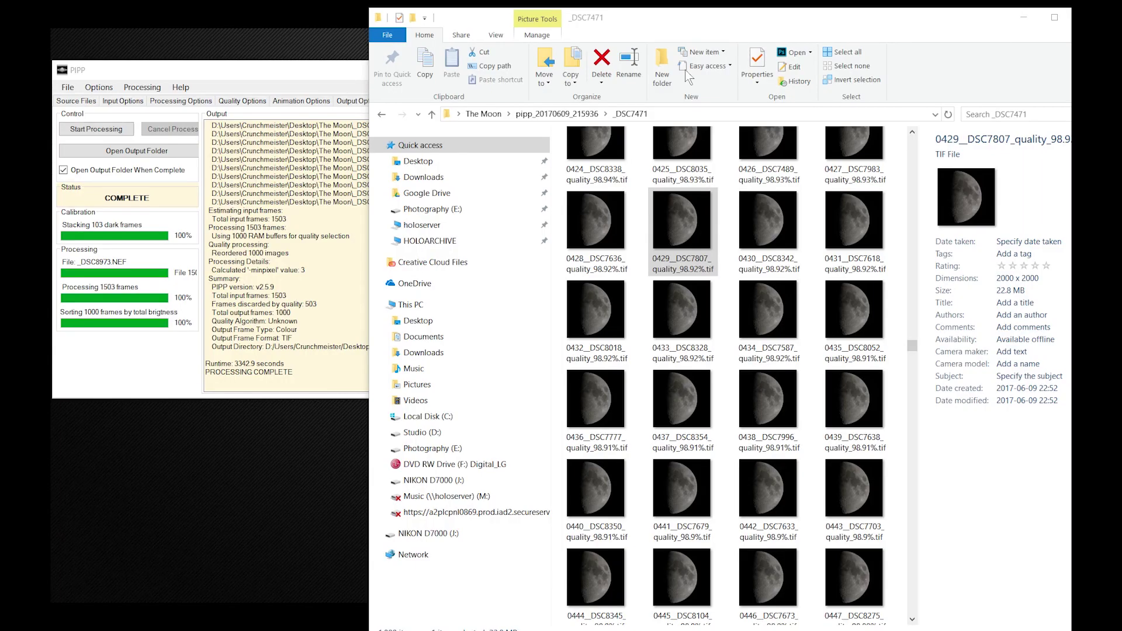
# Look over the raw NEF files in The Moon folder and reopen the _DSC7471 folder inside pipp_20170609_215936.
pyautogui.click(485, 113)
pyautogui.click(749, 229)
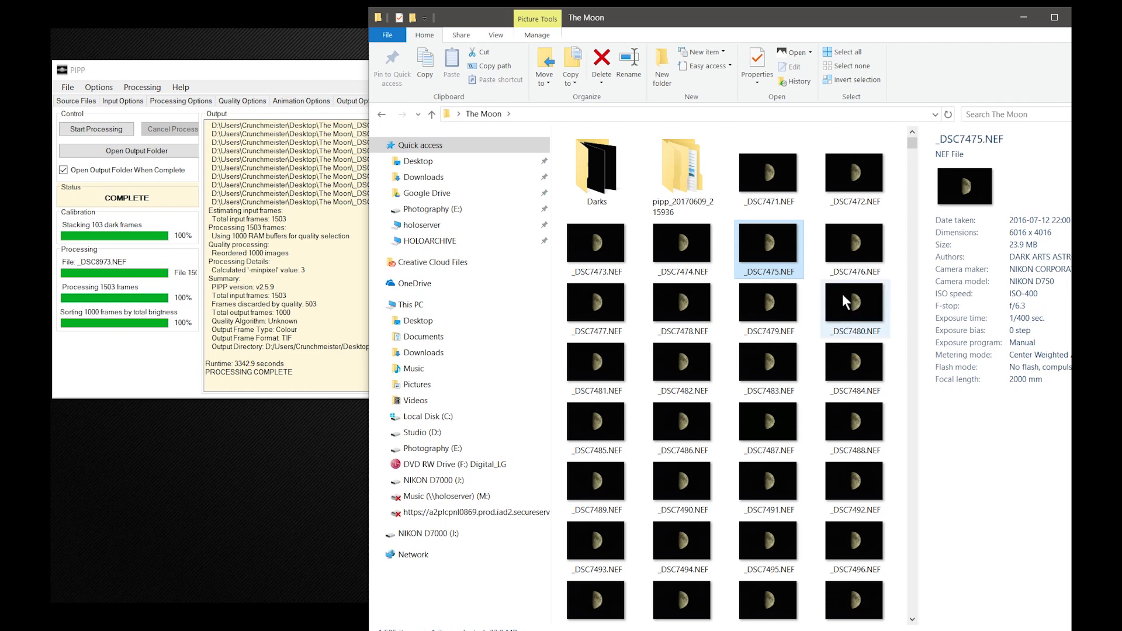
pyautogui.moveTo(666, 188)
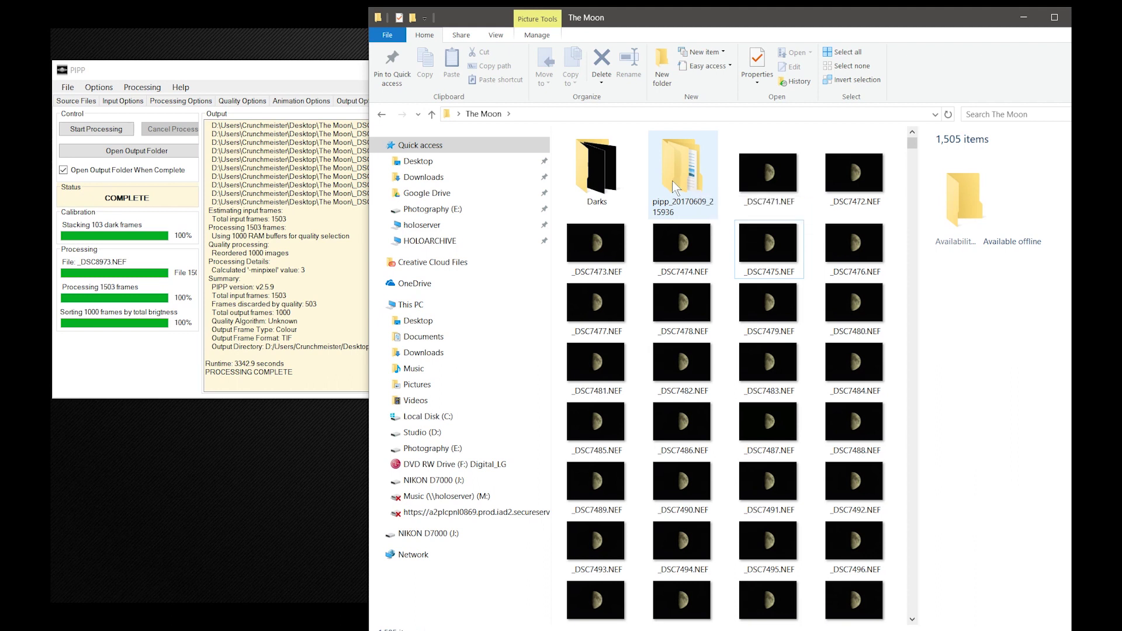
pyautogui.doubleClick(699, 187)
pyautogui.click(599, 155)
pyautogui.doubleClick(597, 155)
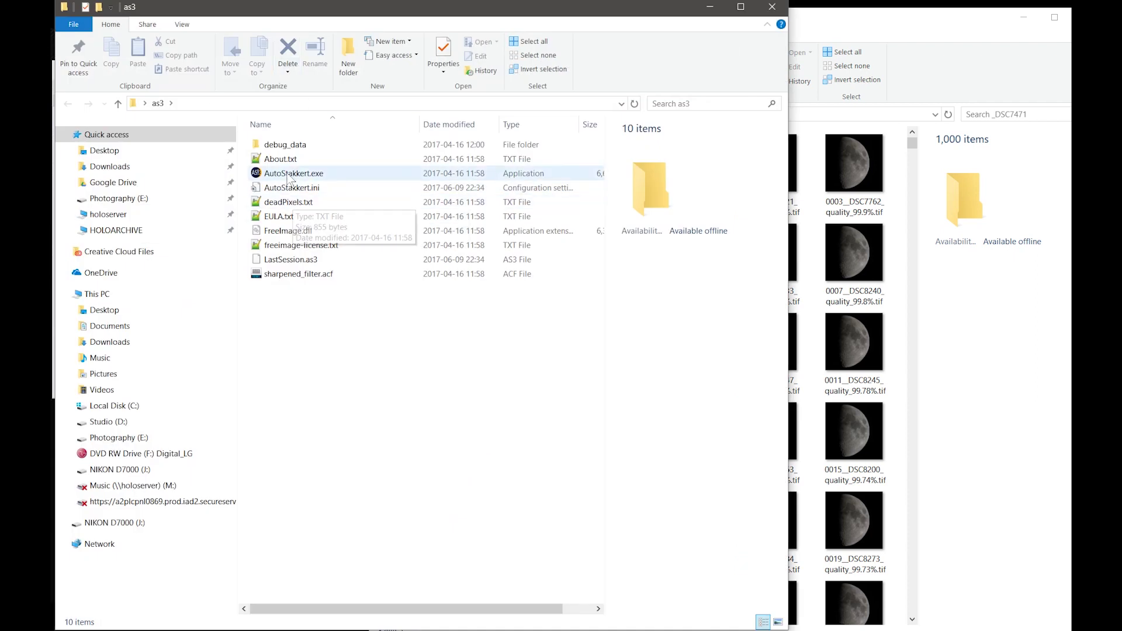
# Launch AutoStakkert.exe from the as3 folder, minimise that folder, and position the AutoStakkert window beside the Frame View.
pyautogui.click(288, 175)
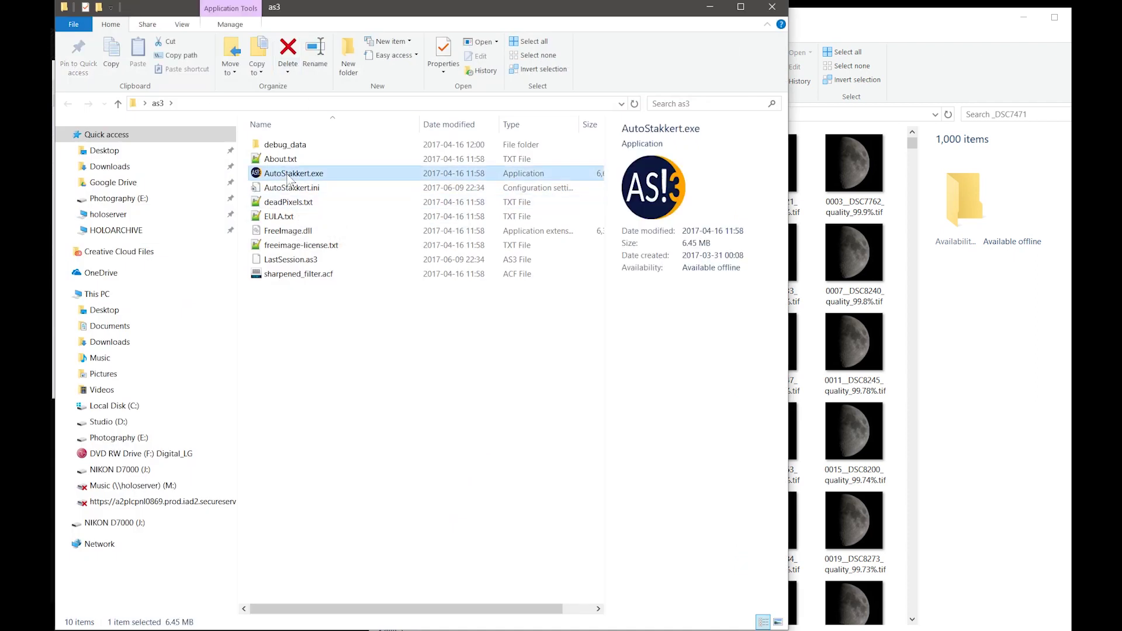
pyautogui.click(709, 7)
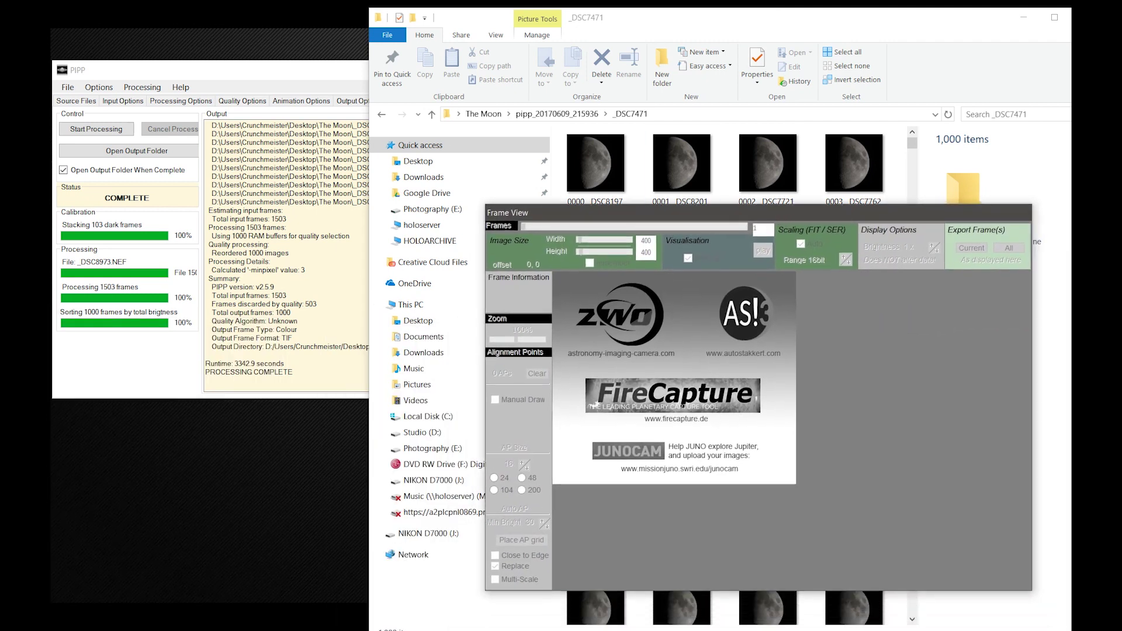
pyautogui.moveTo(95, 223); pyautogui.dragTo(187, 228)
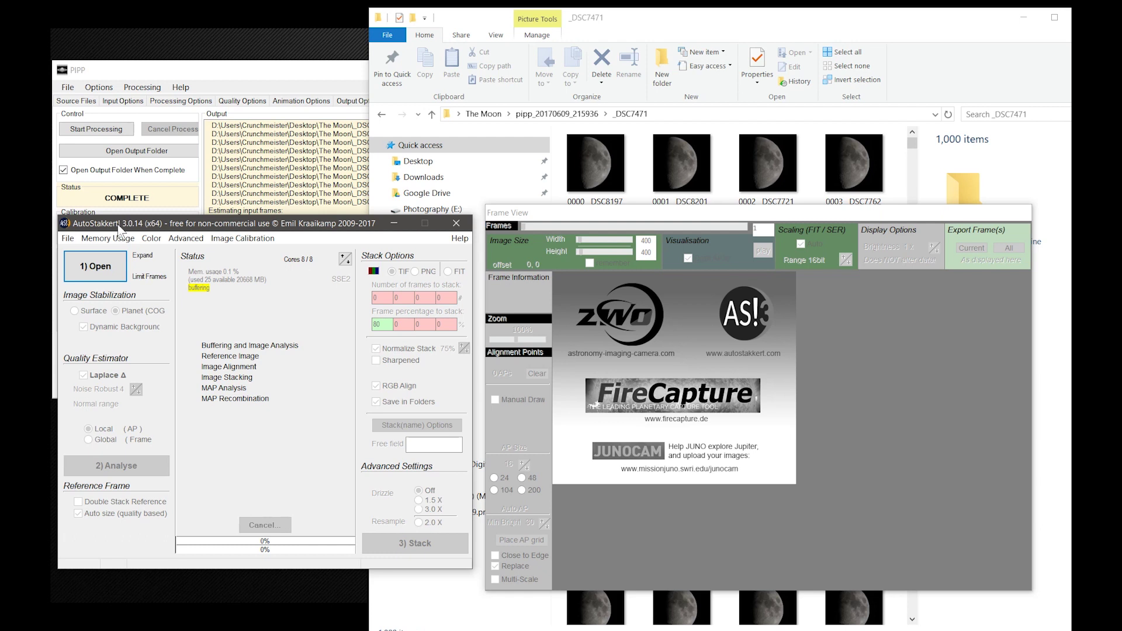
pyautogui.moveTo(220, 224); pyautogui.dragTo(218, 225)
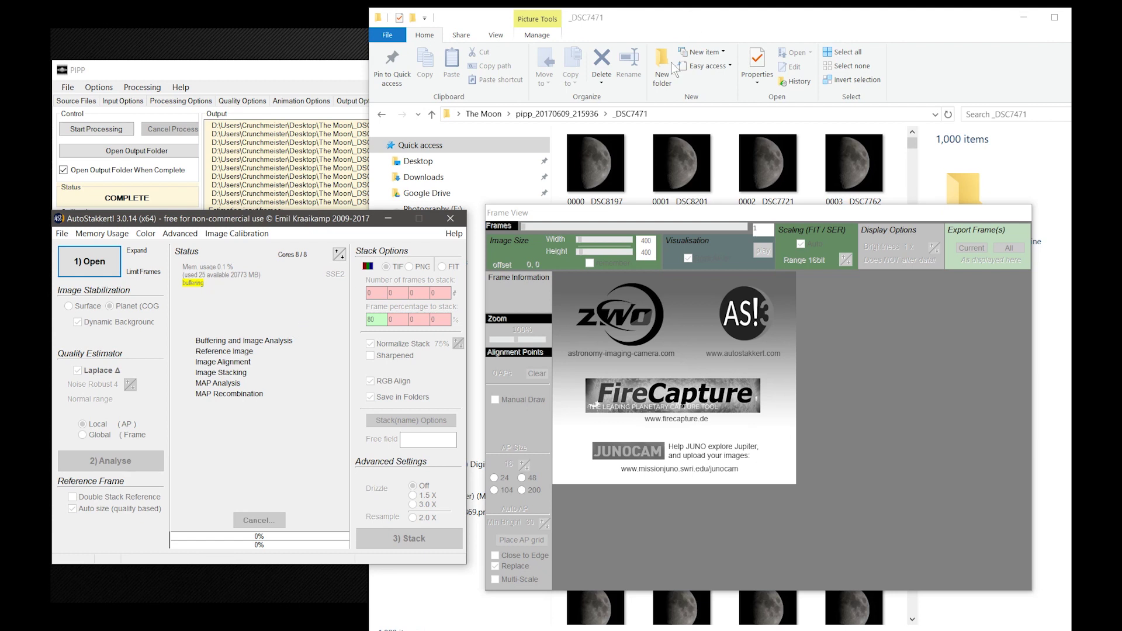
# Switch to File Explorer, select all TIFF frames in the _DSC7471 folder, and load them into AutoStakkert.
pyautogui.click(755, 38)
pyautogui.click(615, 178)
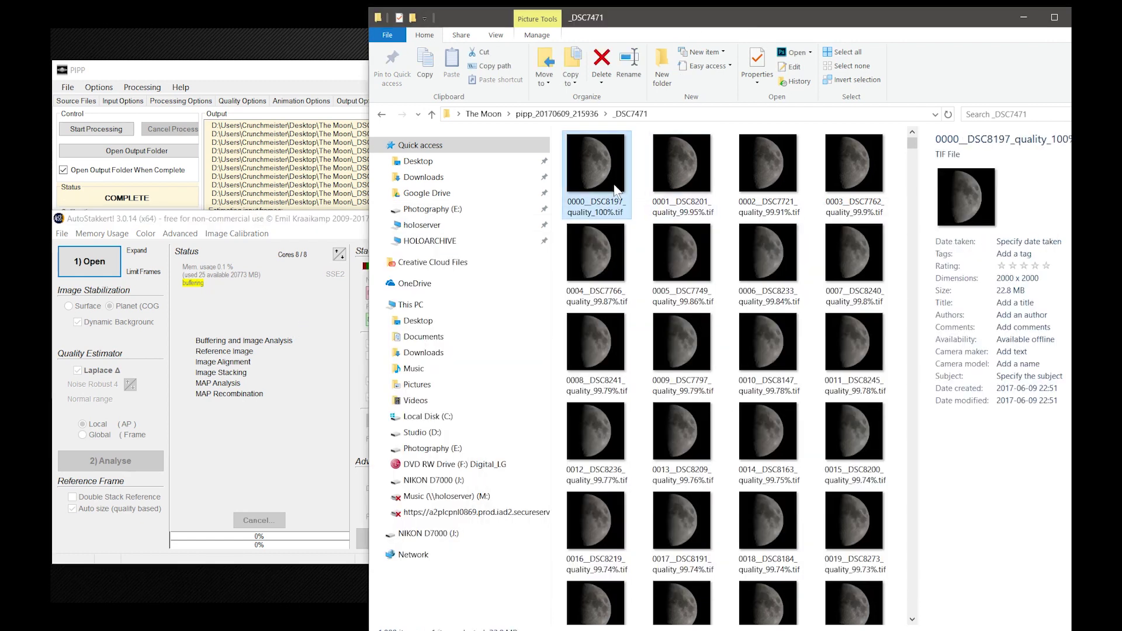
pyautogui.hotkey('ctrl', 'a')
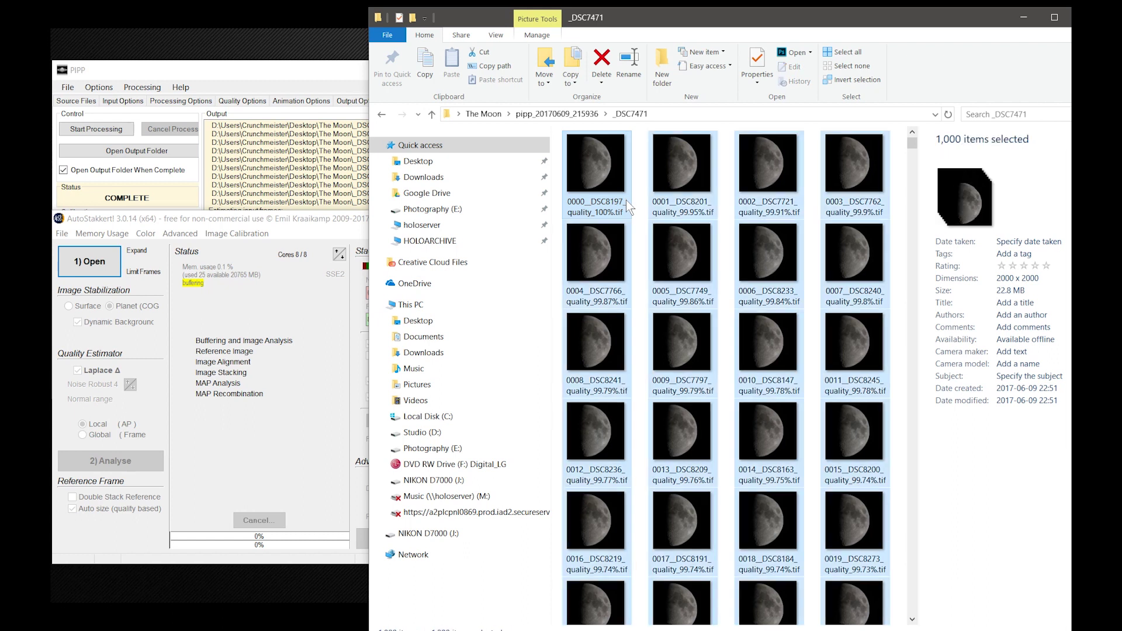
pyautogui.moveTo(673, 18); pyautogui.dragTo(754, 14)
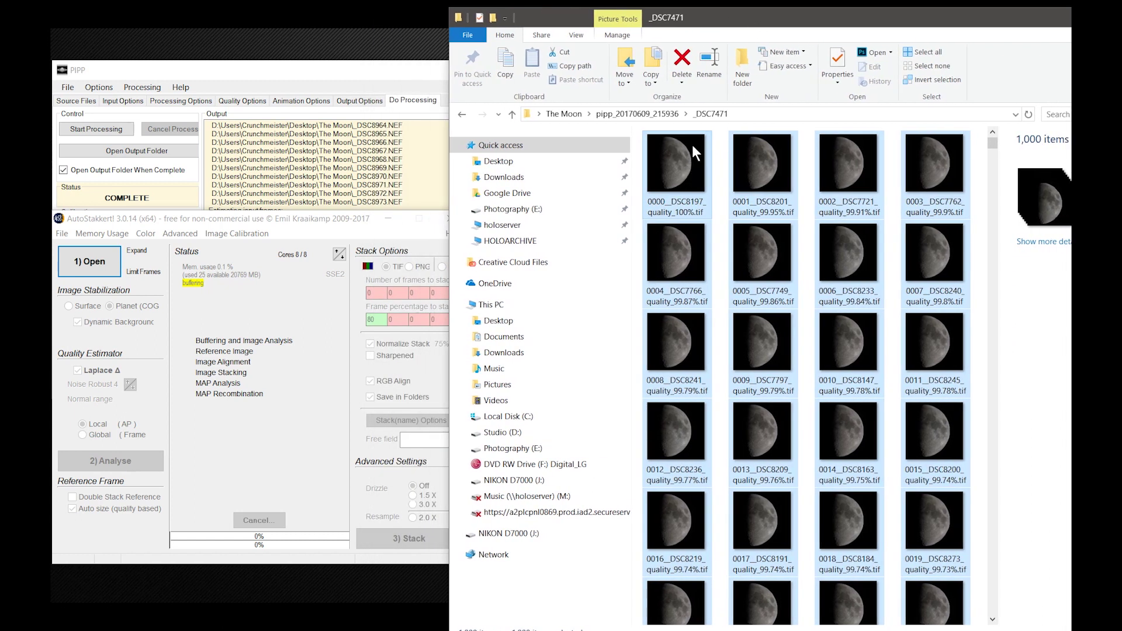
pyautogui.moveTo(685, 157); pyautogui.dragTo(242, 346)
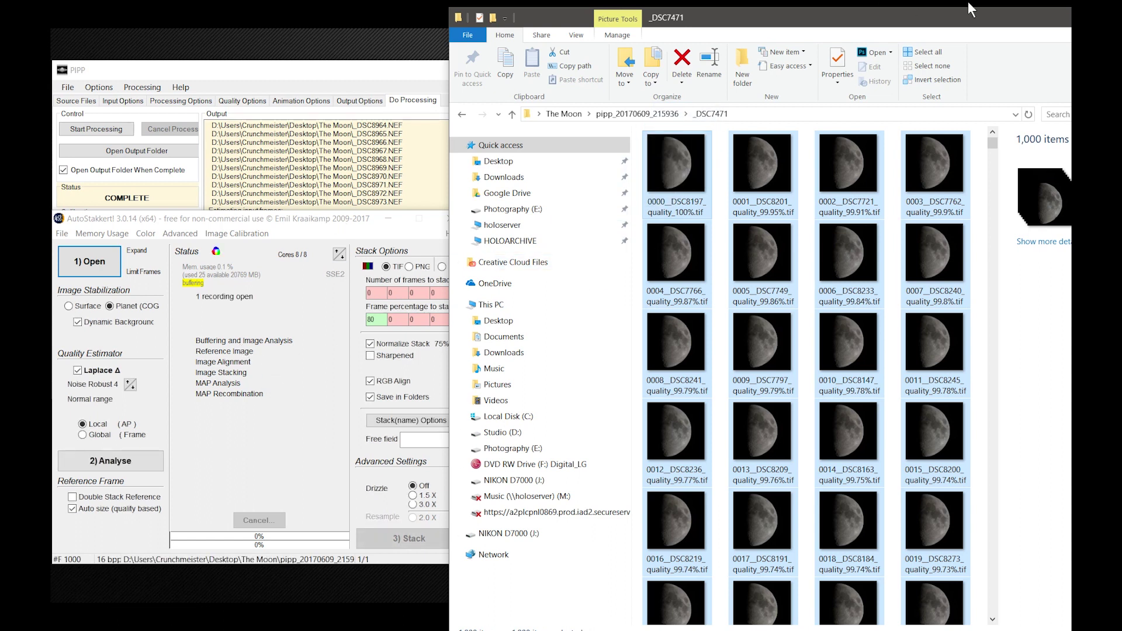
# Minimise File Explorer and move AutoStakkert's frame preview window higher so more of the moon fits on screen.
pyautogui.moveTo(986, 8); pyautogui.dragTo(868, 29)
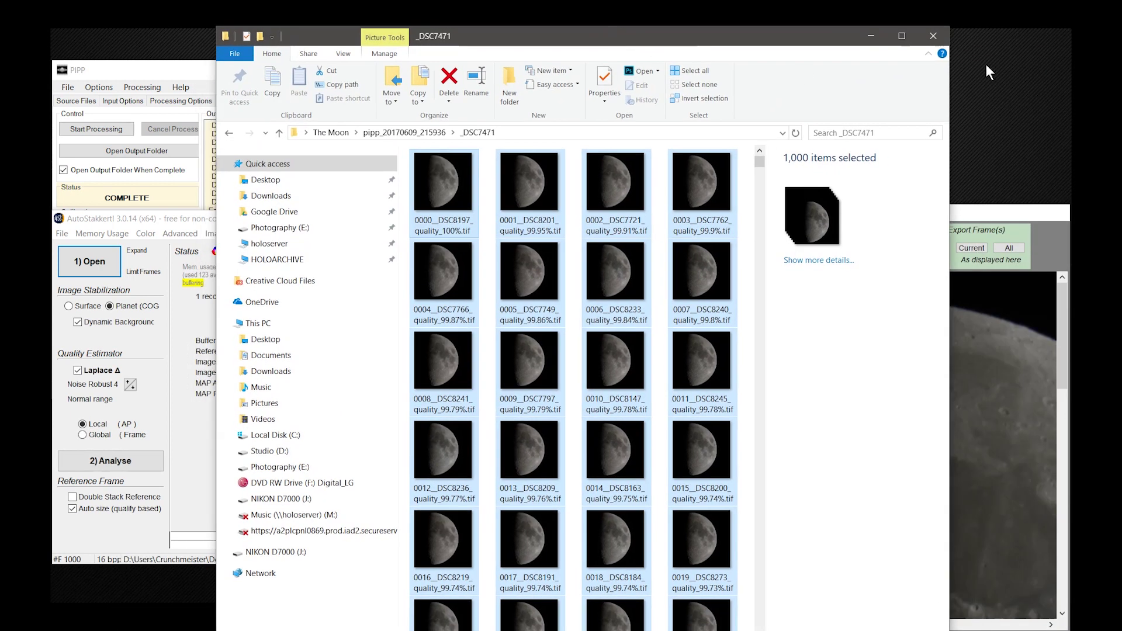
pyautogui.click(869, 31)
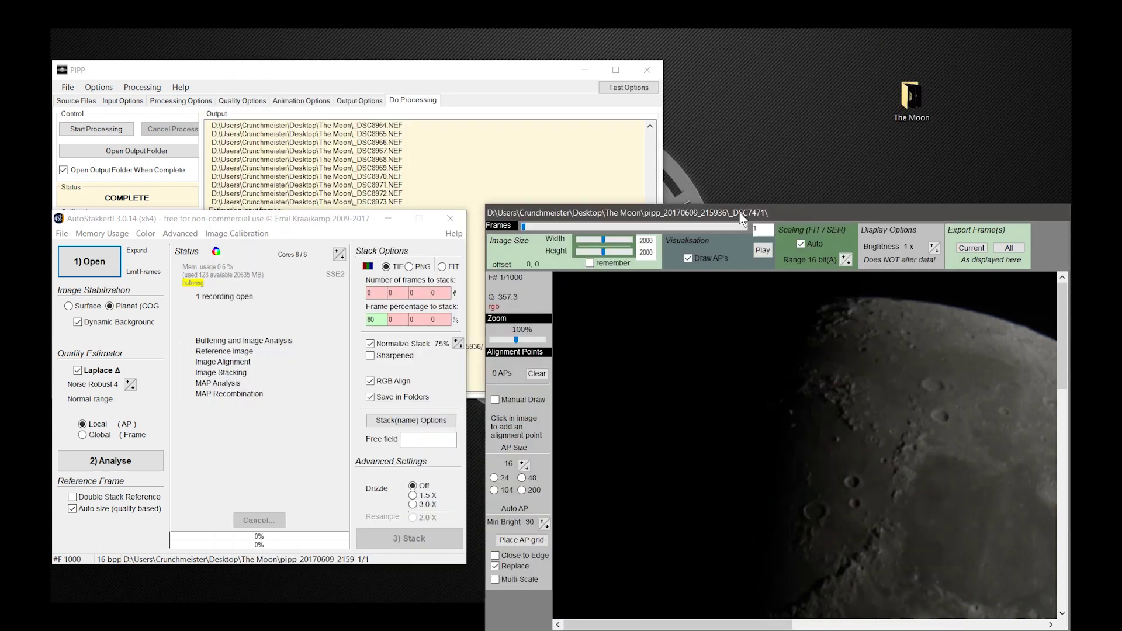
pyautogui.moveTo(742, 212); pyautogui.dragTo(686, 78)
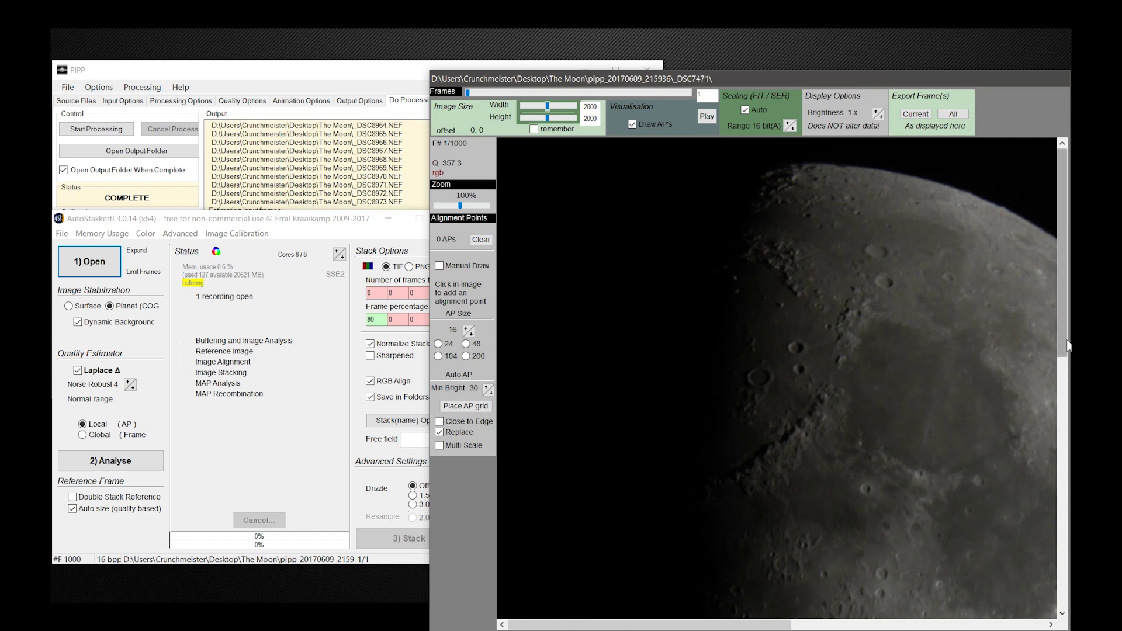
pyautogui.moveTo(1060, 360); pyautogui.dragTo(1051, 298)
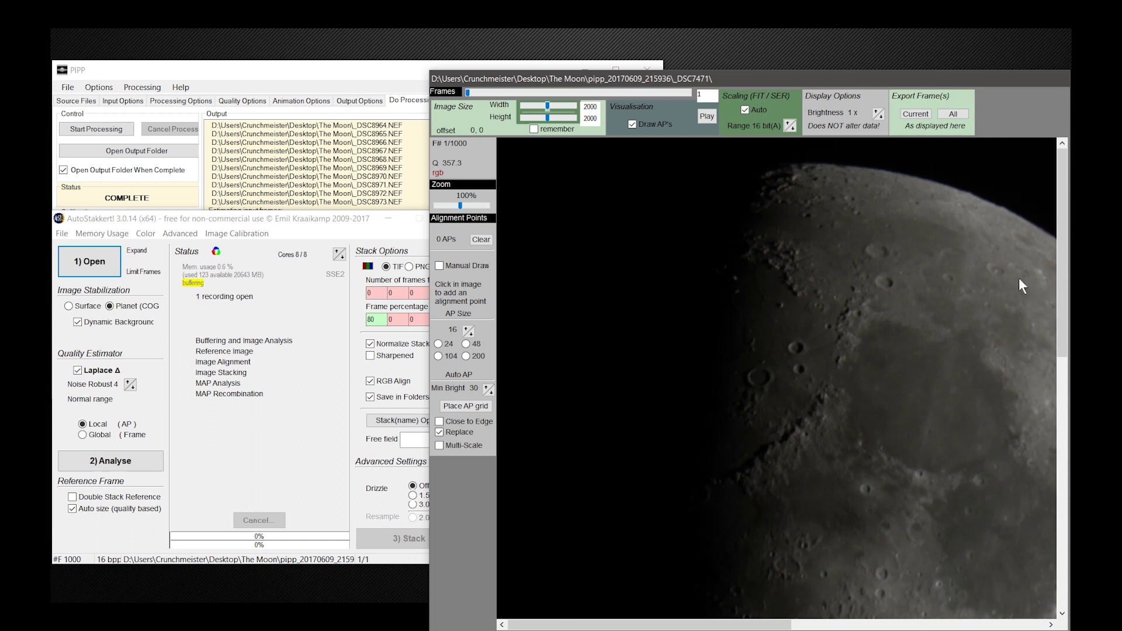
pyautogui.click(261, 435)
pyautogui.click(609, 364)
pyautogui.moveTo(467, 93); pyautogui.dragTo(433, 141)
pyautogui.click(240, 430)
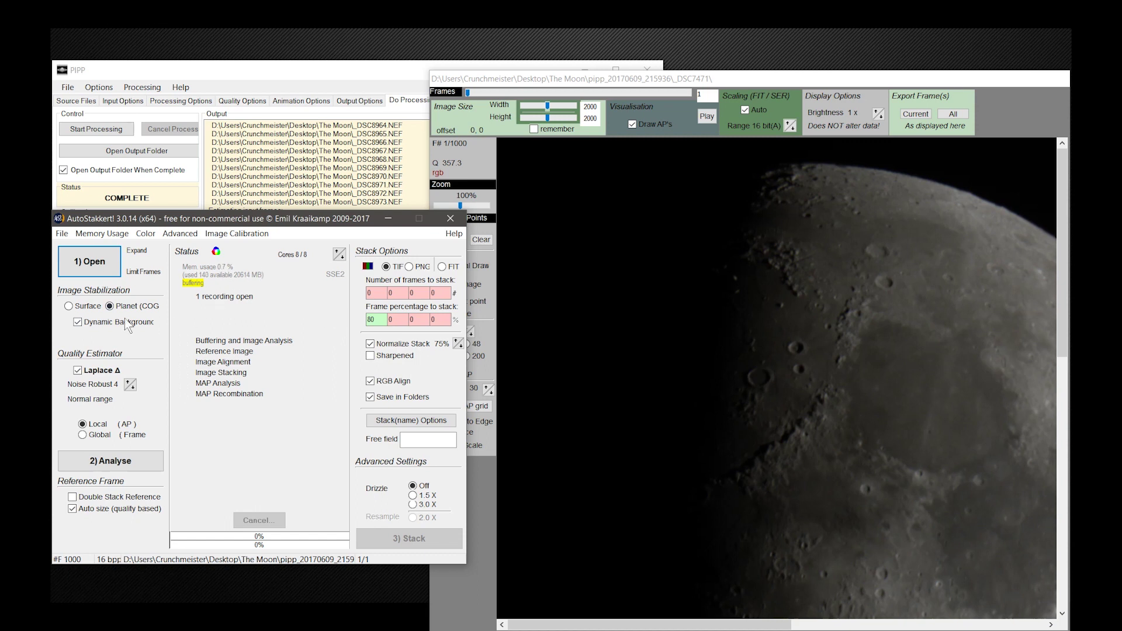
pyautogui.click(623, 159)
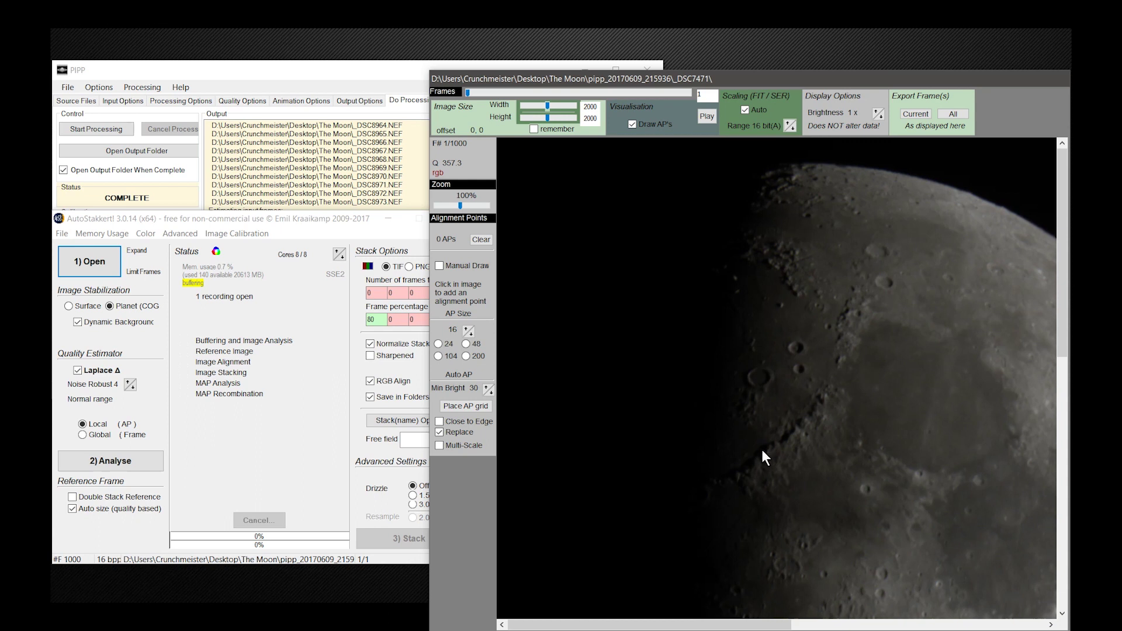
# Set AutoStakkert's image stabilization to Surface and reduce the frame preview zoom to 50% to show the whole moon.
pyautogui.click(71, 308)
pyautogui.click(69, 307)
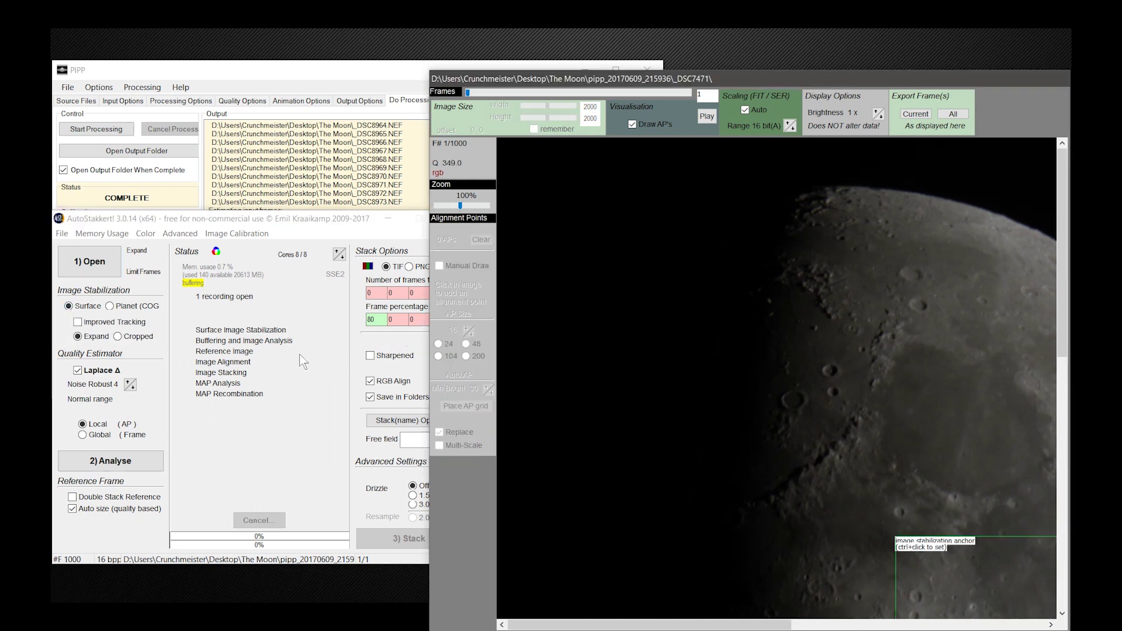
pyautogui.moveTo(819, 79); pyautogui.dragTo(752, 67)
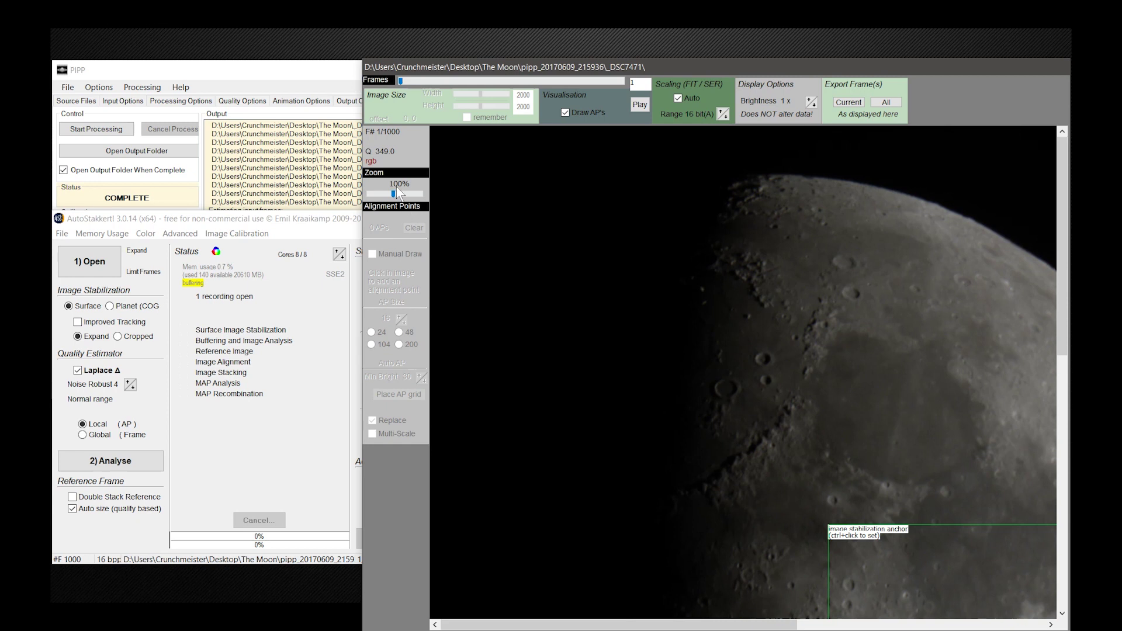
pyautogui.moveTo(395, 195); pyautogui.dragTo(386, 199)
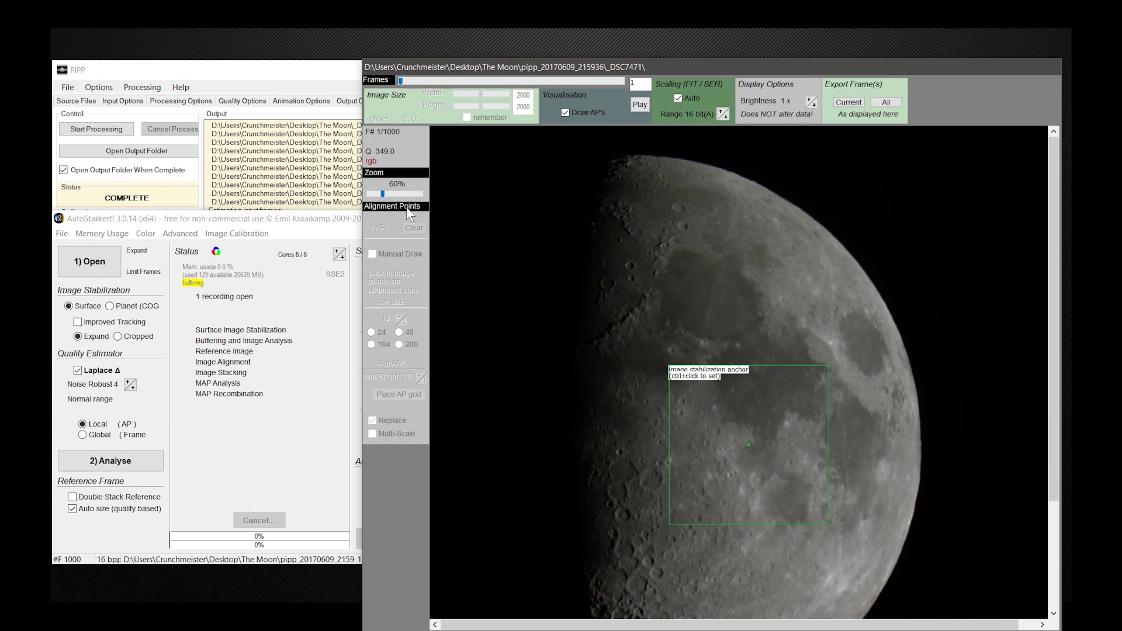
pyautogui.moveTo(383, 194); pyautogui.dragTo(380, 197)
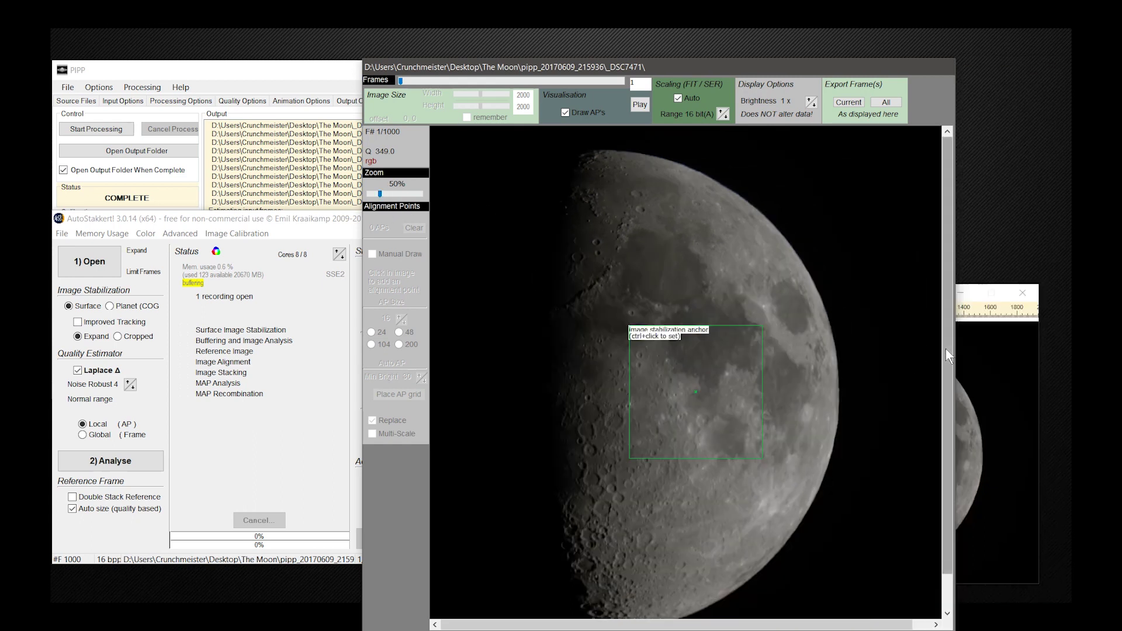
pyautogui.moveTo(946, 349); pyautogui.dragTo(944, 456)
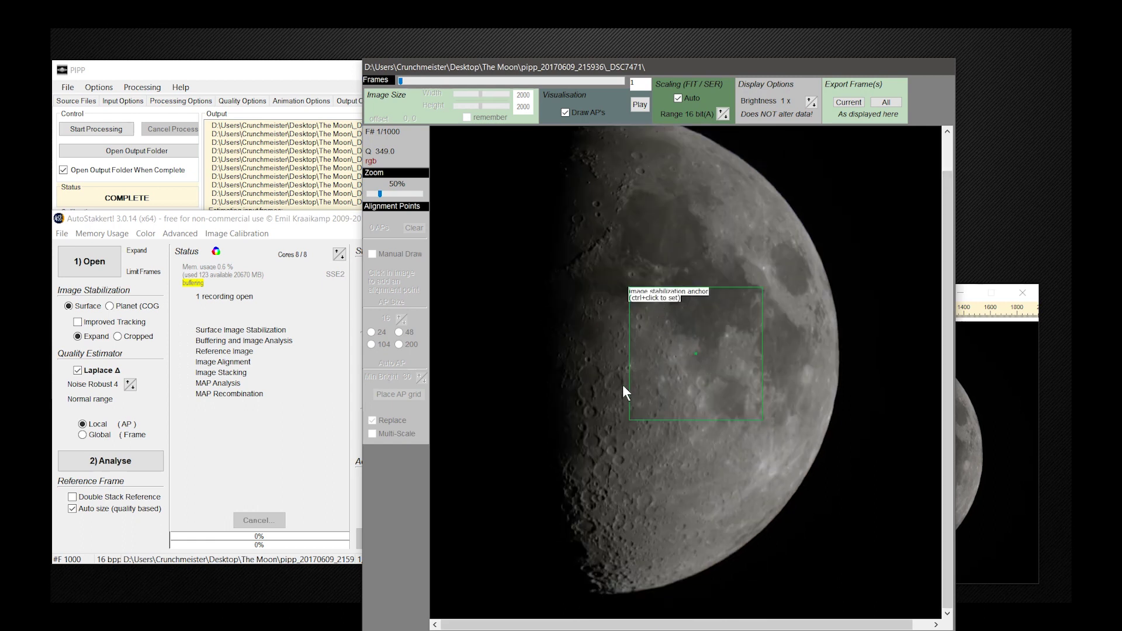
# Place the image stabilization anchor over the heavily cratered lower part of the moon near the terminator and start analysing the frames.
pyautogui.keyDown('ctrl'); pyautogui.click(644, 433); pyautogui.keyUp('ctrl')
pyautogui.keyDown('ctrl'); pyautogui.click(667, 419); pyautogui.keyUp('ctrl')
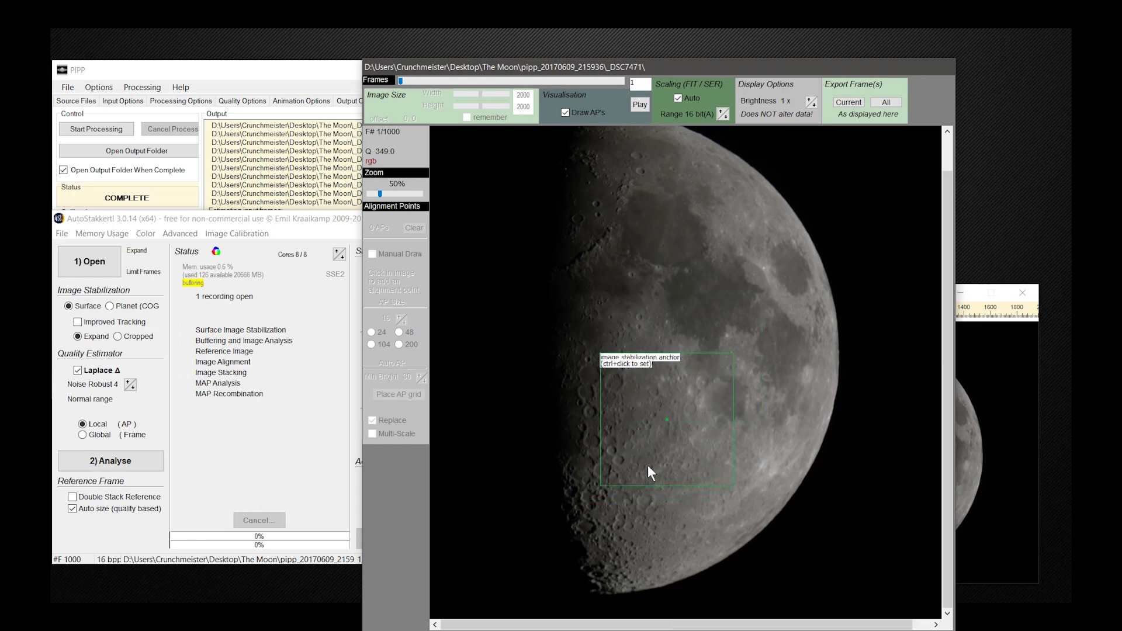
pyautogui.keyDown('ctrl'); pyautogui.click(648, 464); pyautogui.keyUp('ctrl')
pyautogui.keyDown('ctrl'); pyautogui.click(649, 485); pyautogui.keyUp('ctrl')
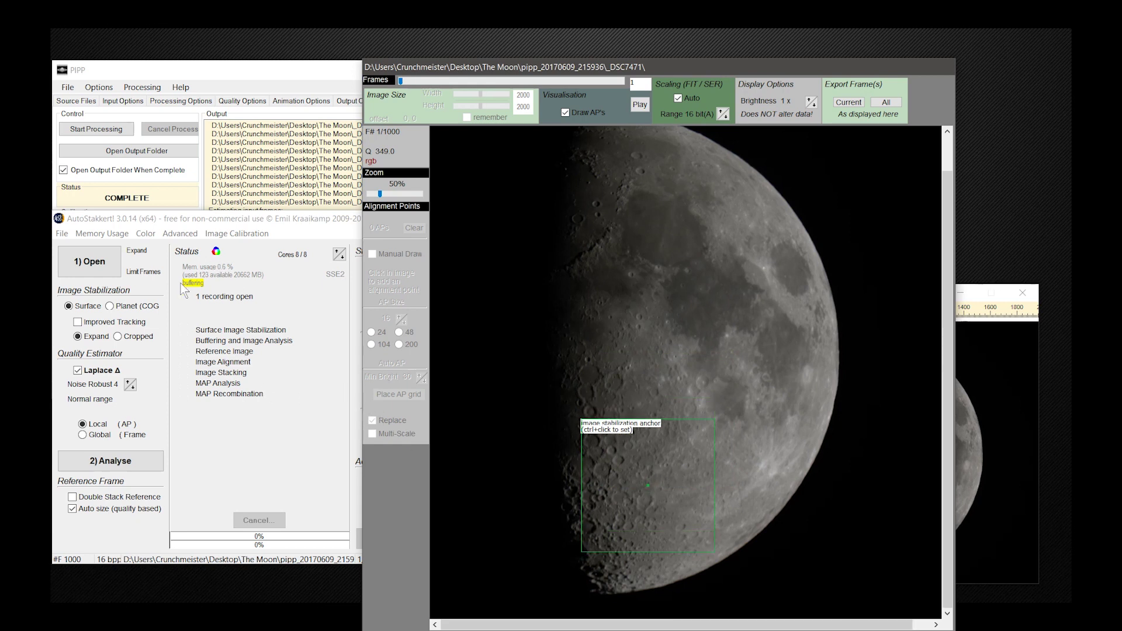
pyautogui.click(75, 323)
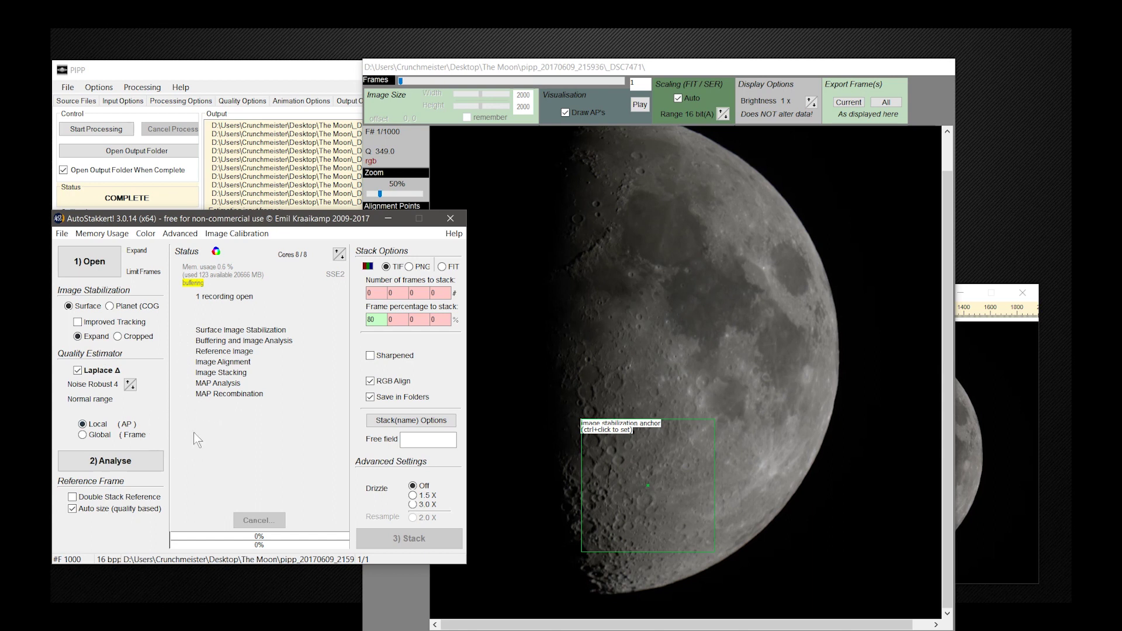
pyautogui.click(106, 463)
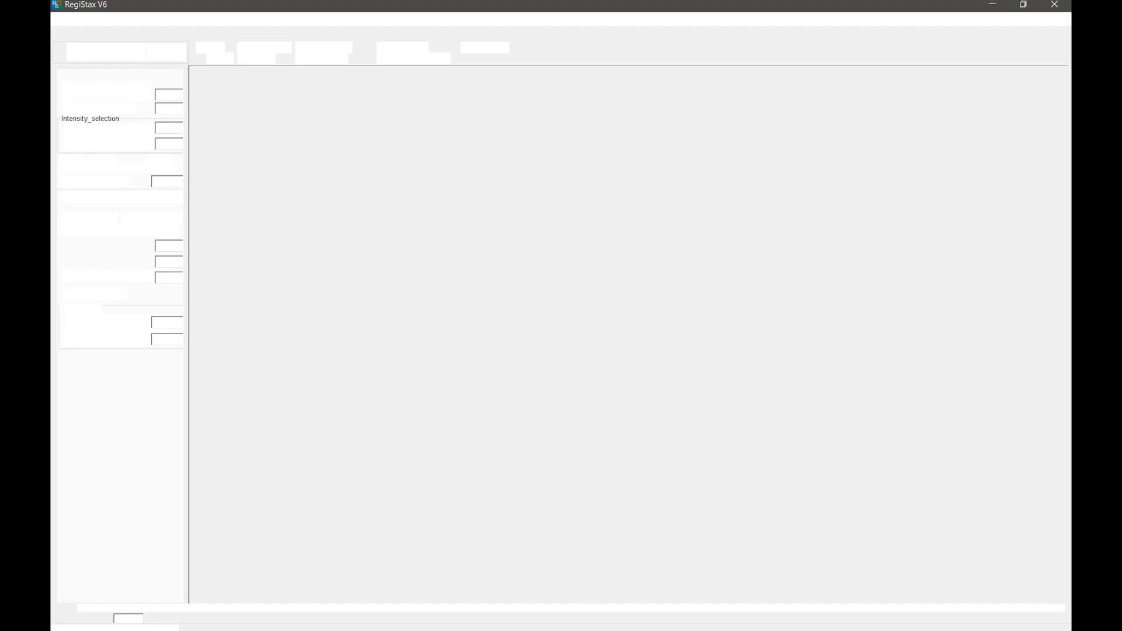
# Restore RegiStax V6 to a smaller window and arrange it with the AutoStakkert windows while the analysis runs.
pyautogui.moveTo(785, 6); pyautogui.dragTo(533, 121)
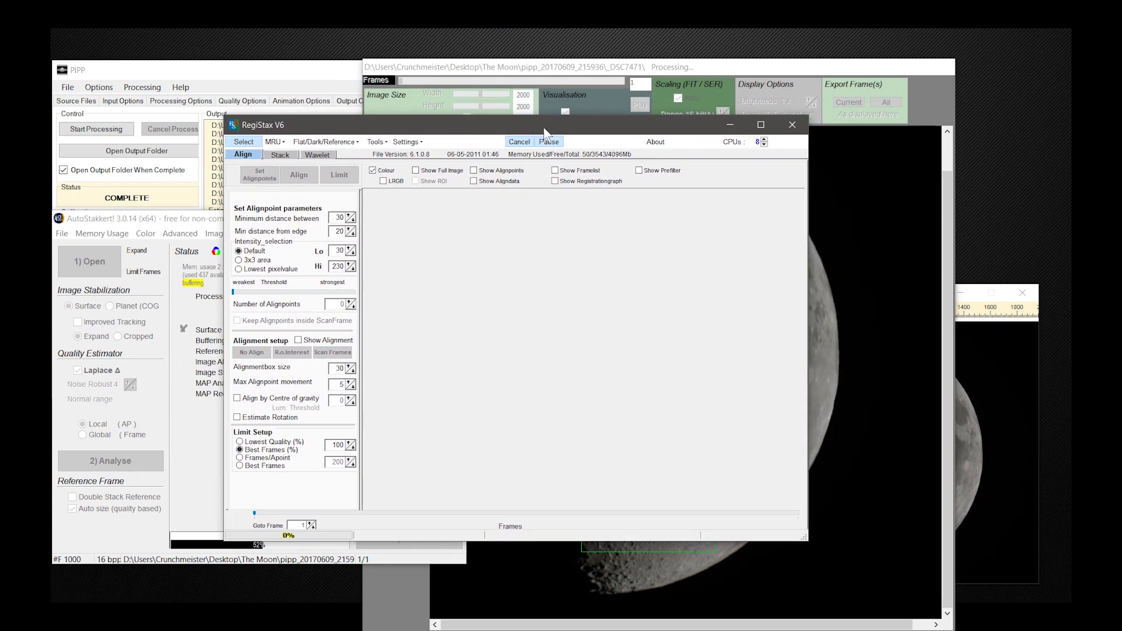
pyautogui.moveTo(637, 131)
pyautogui.mouseDown()
pyautogui.moveTo(560, 121)
pyautogui.moveTo(620, 140)
pyautogui.mouseUp()
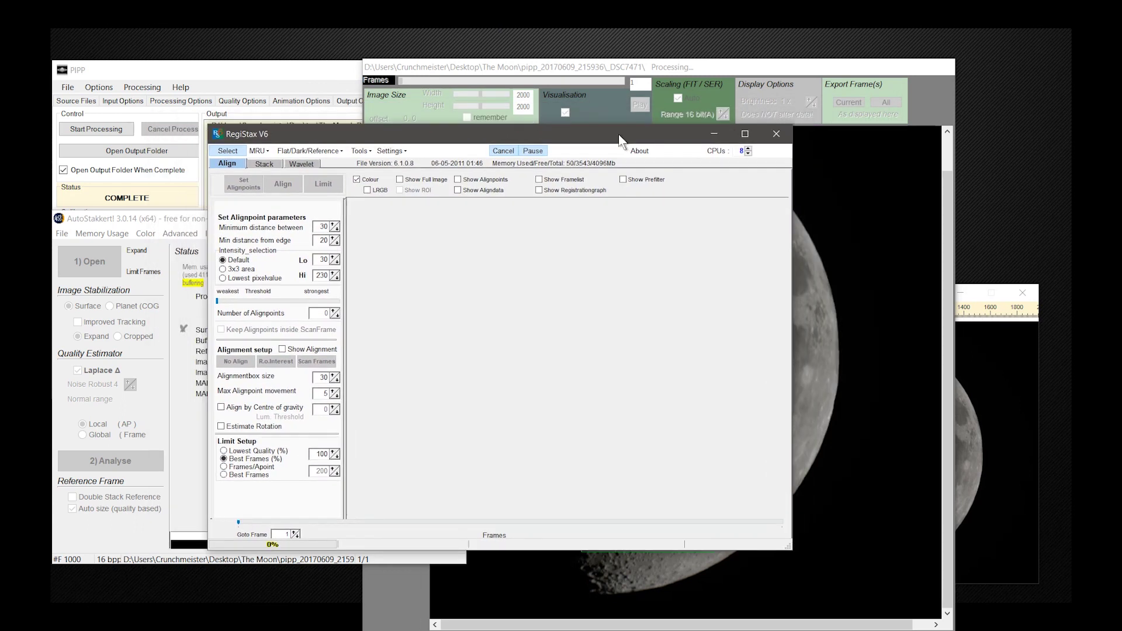
pyautogui.click(624, 68)
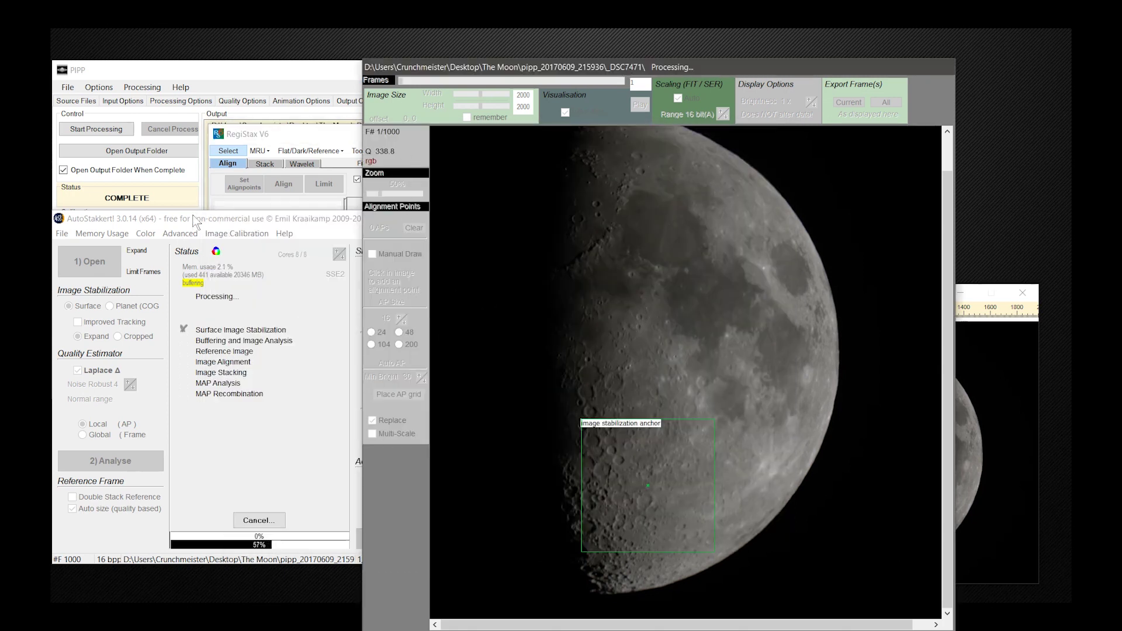
pyautogui.moveTo(198, 218); pyautogui.dragTo(390, 130)
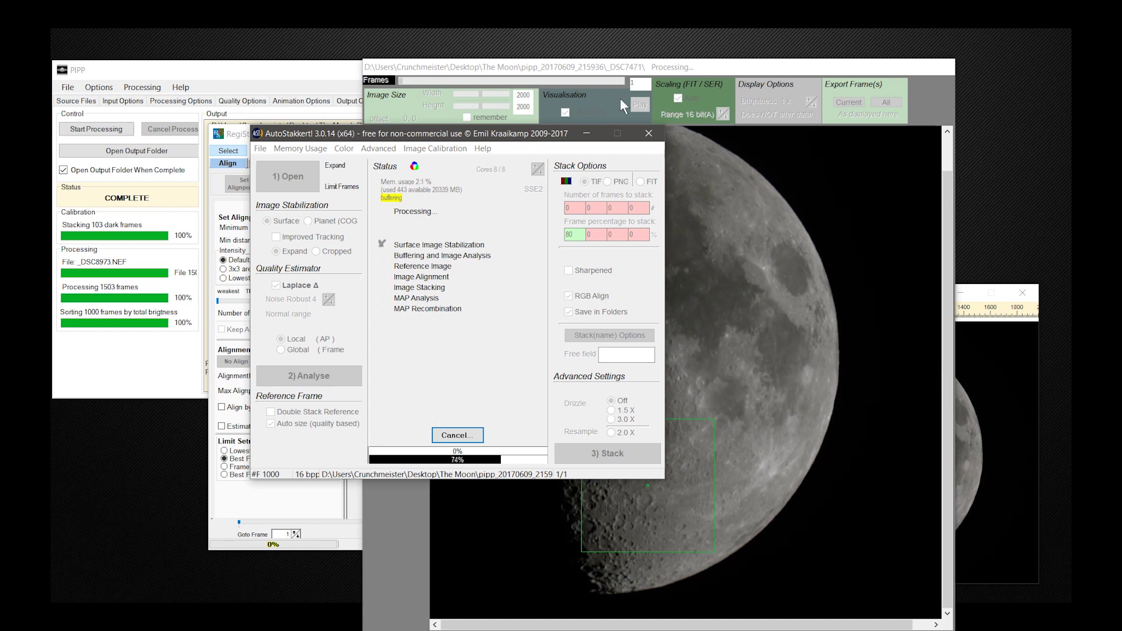
pyautogui.click(244, 136)
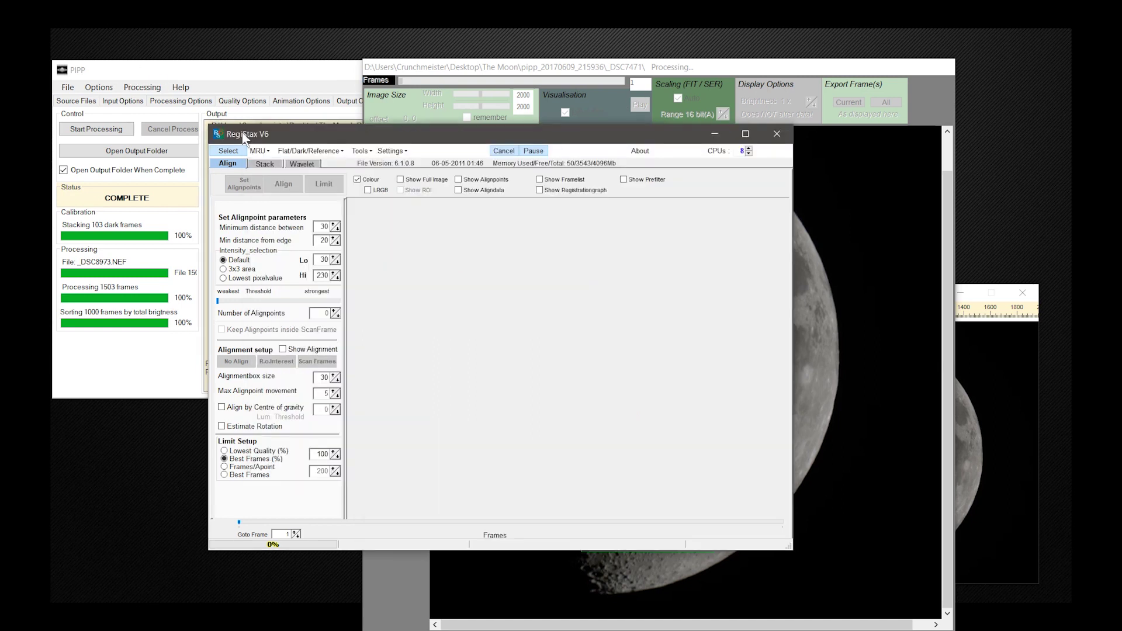
pyautogui.moveTo(521, 130); pyautogui.dragTo(395, 98)
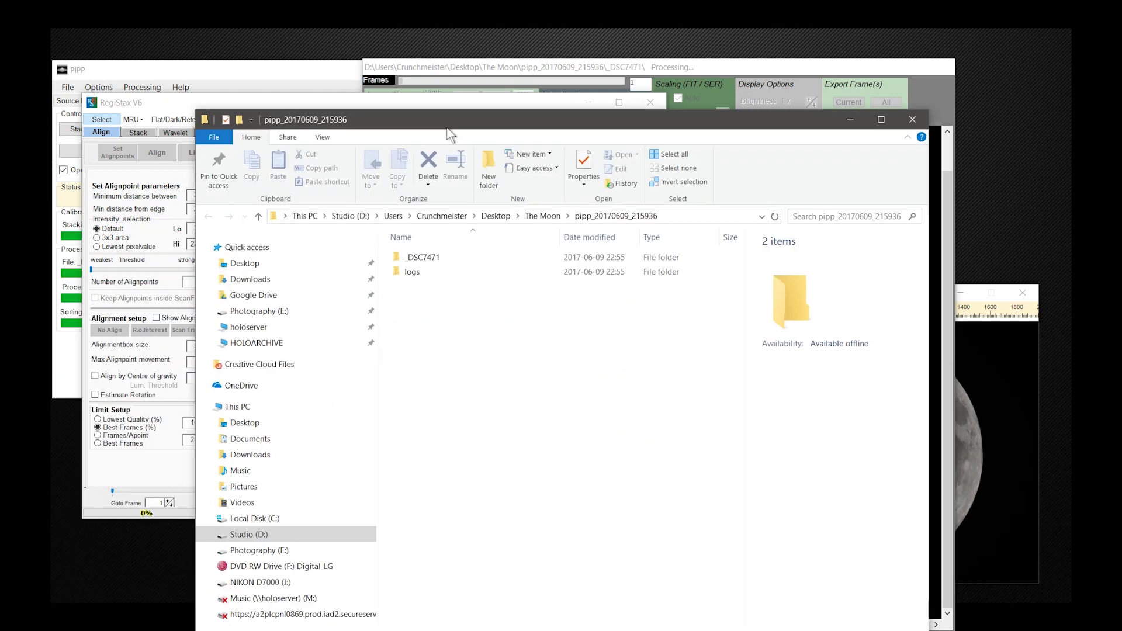
# Open the _DSC7471 folder, inspect the TIFF frame rated 100% quality, and minimise File Explorer.
pyautogui.doubleClick(426, 257)
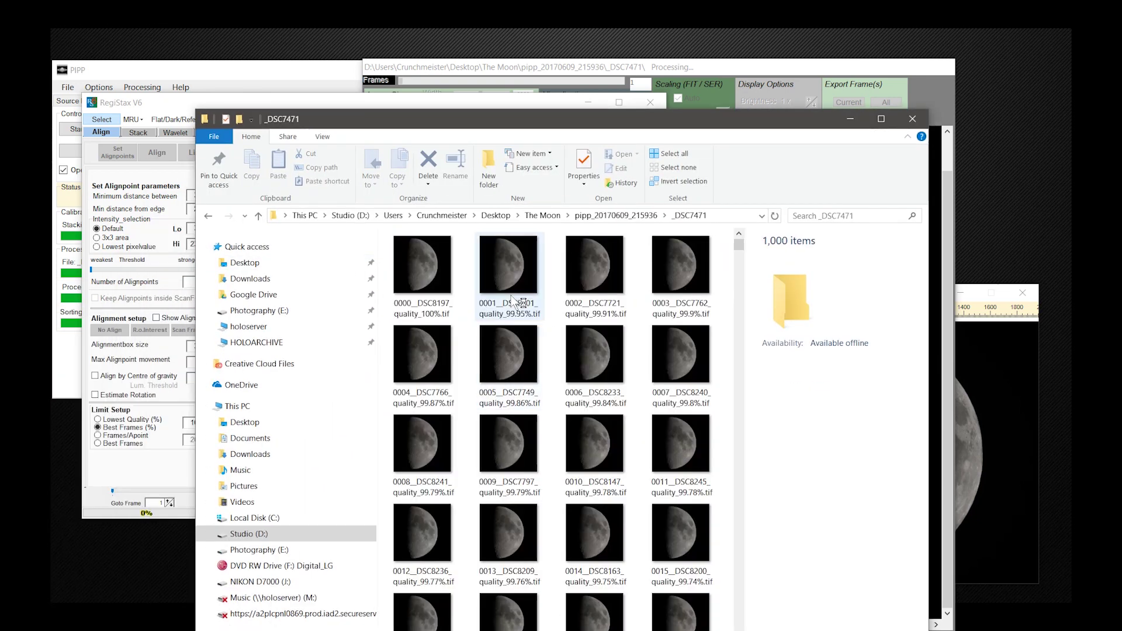
pyautogui.click(424, 262)
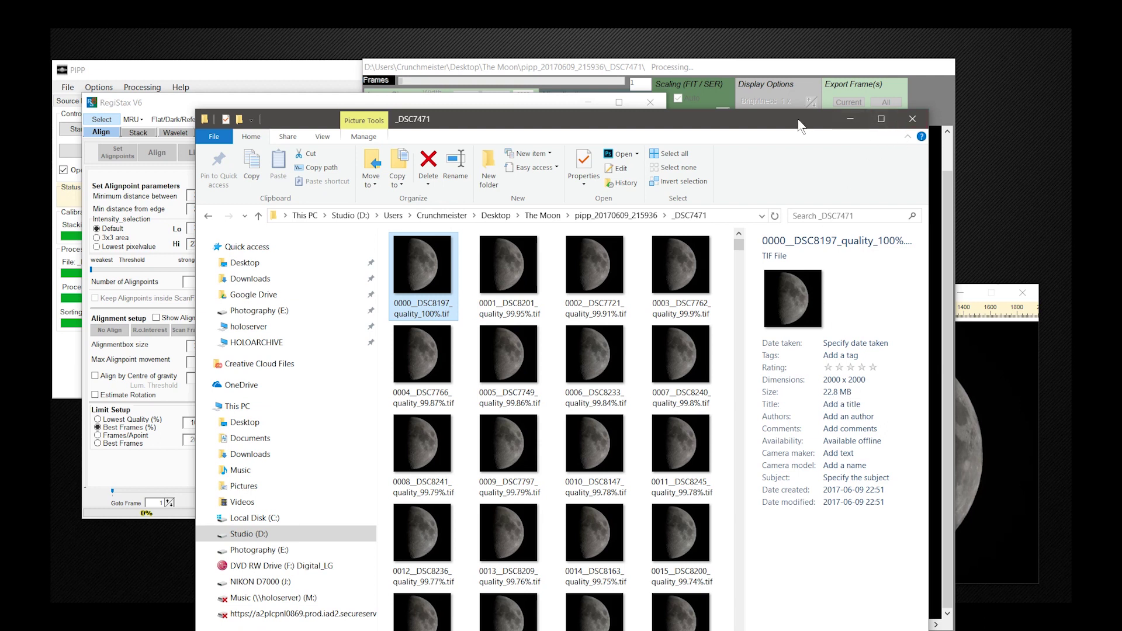
pyautogui.moveTo(799, 125); pyautogui.dragTo(771, 70)
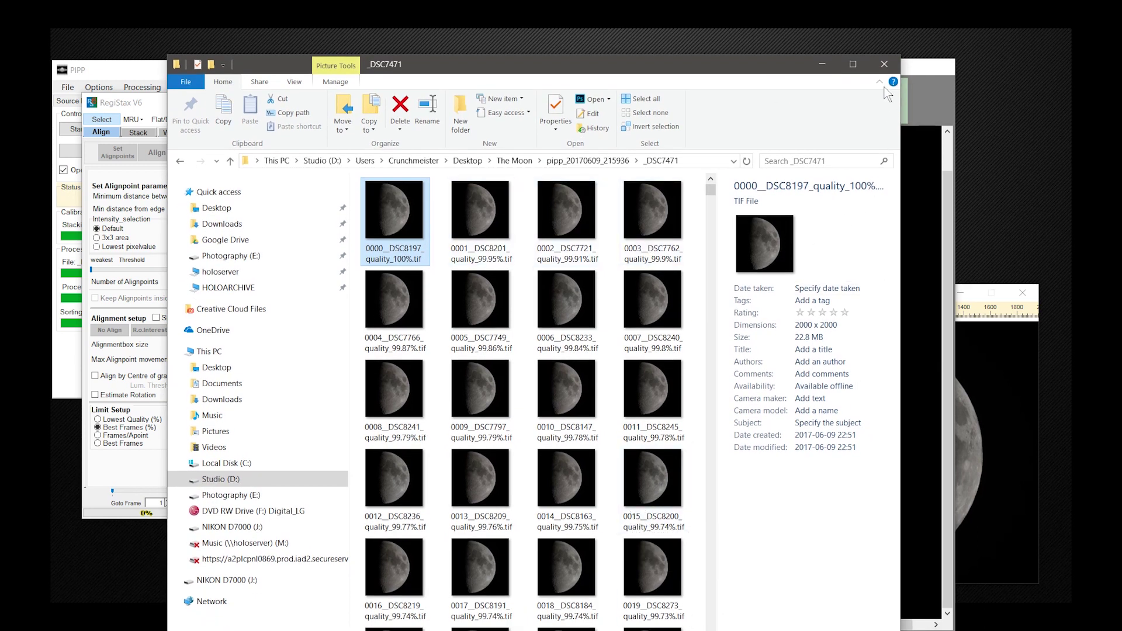
pyautogui.click(821, 64)
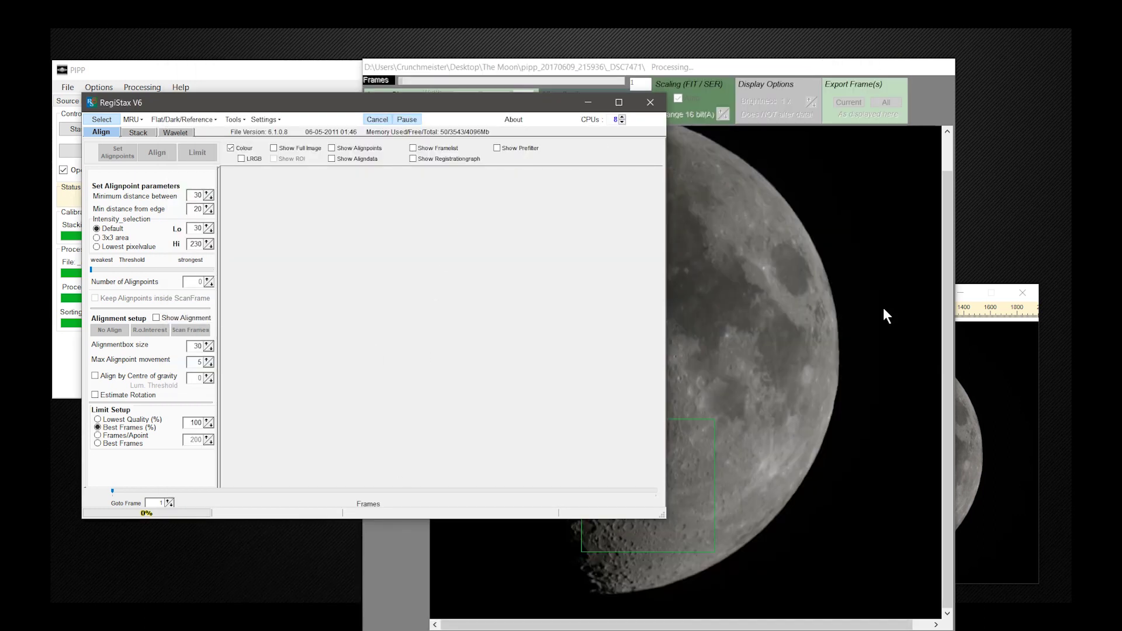
# Bring AutoStakkert's windows to the front and move its main window clear of the moon preview while the analysis runs.
pyautogui.click(726, 68)
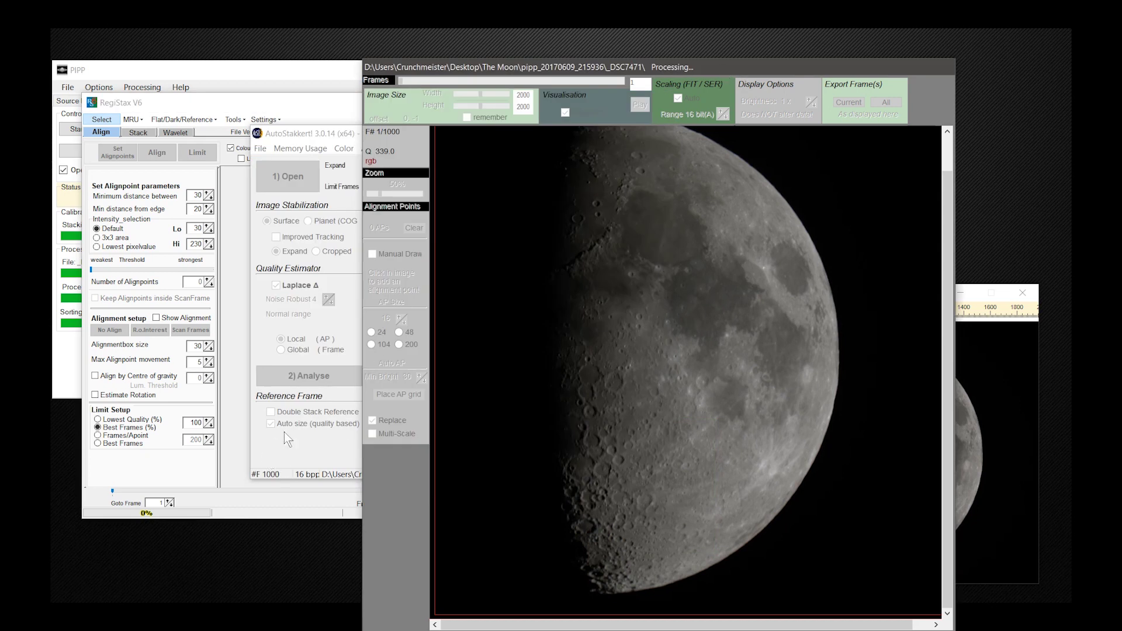
pyautogui.click(298, 438)
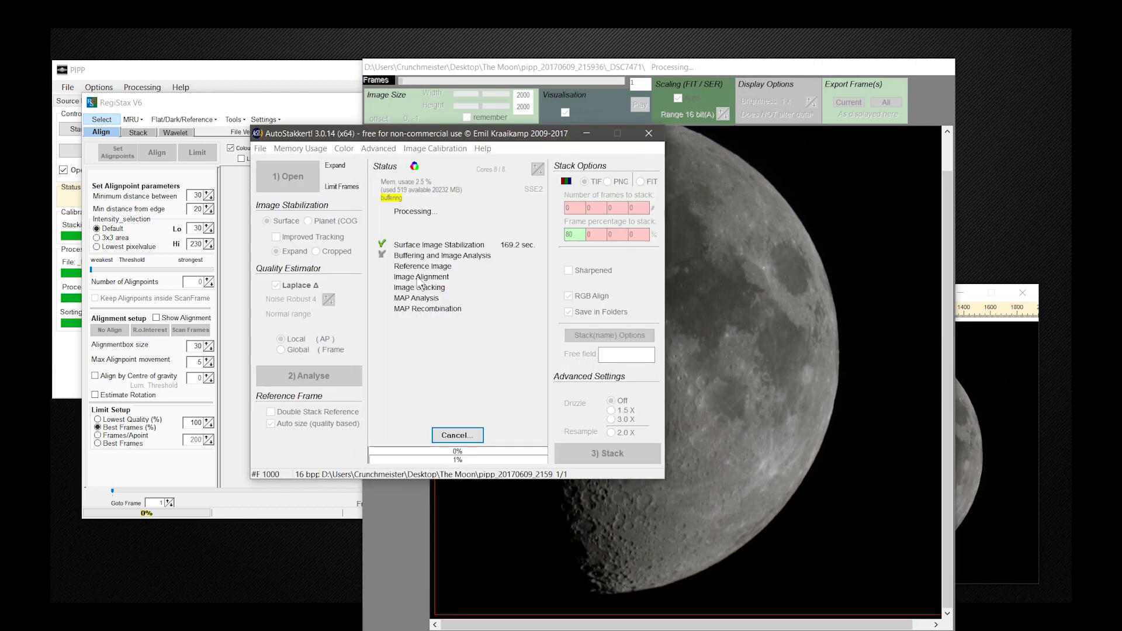
pyautogui.moveTo(459, 135); pyautogui.dragTo(313, 94)
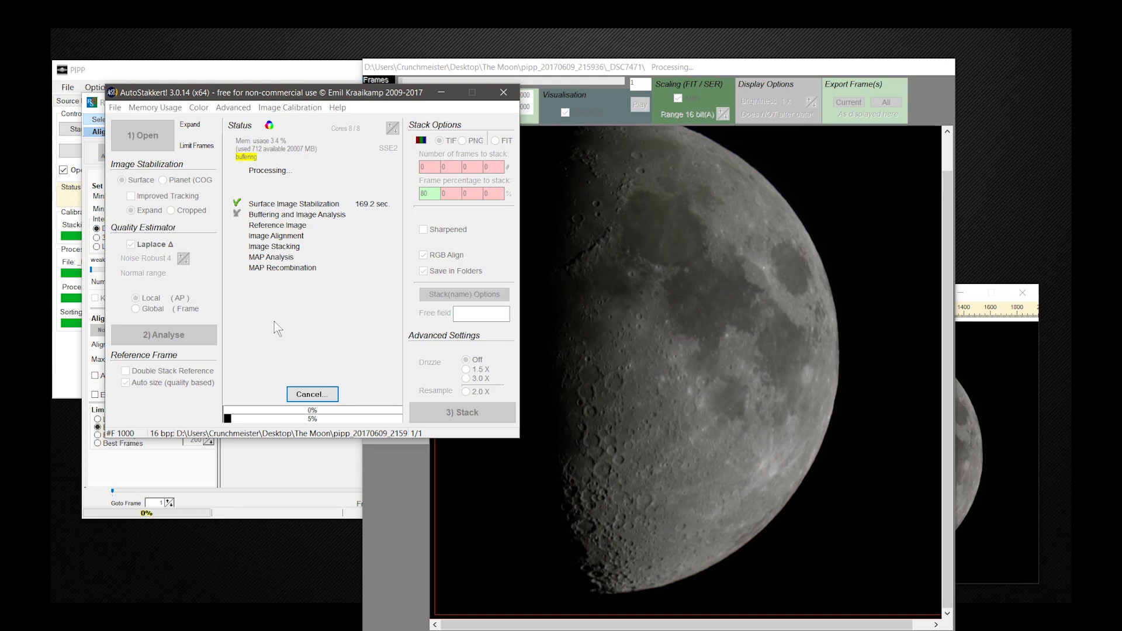
pyautogui.click(676, 68)
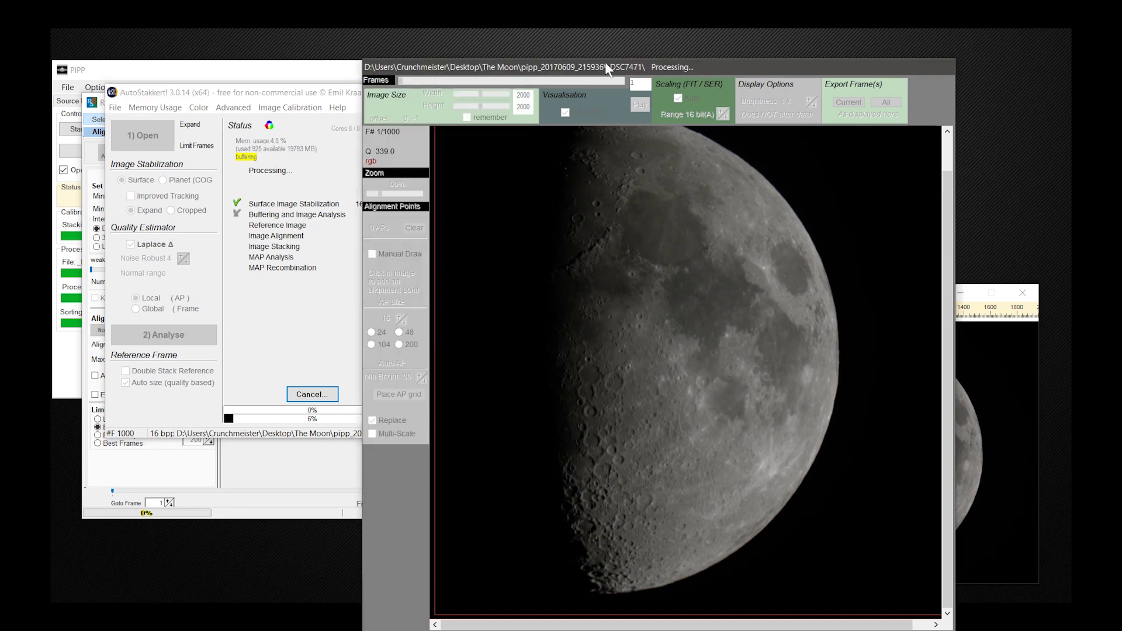
pyautogui.click(263, 95)
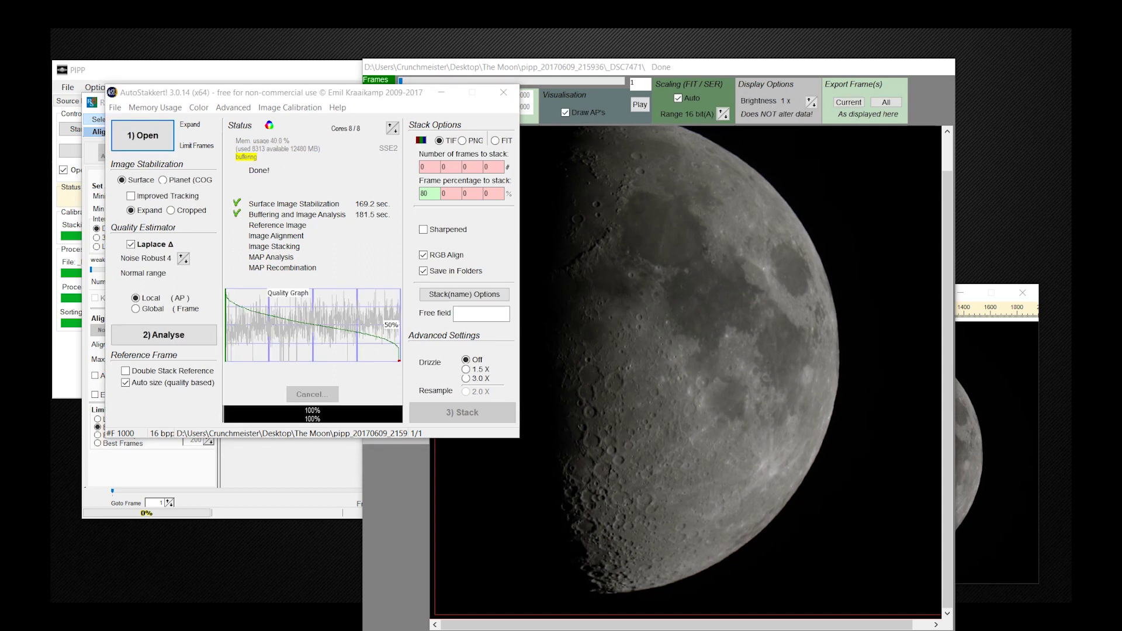
# Cover the moon preview with an automatic alignment point grid at AP size 24.
pyautogui.click(590, 192)
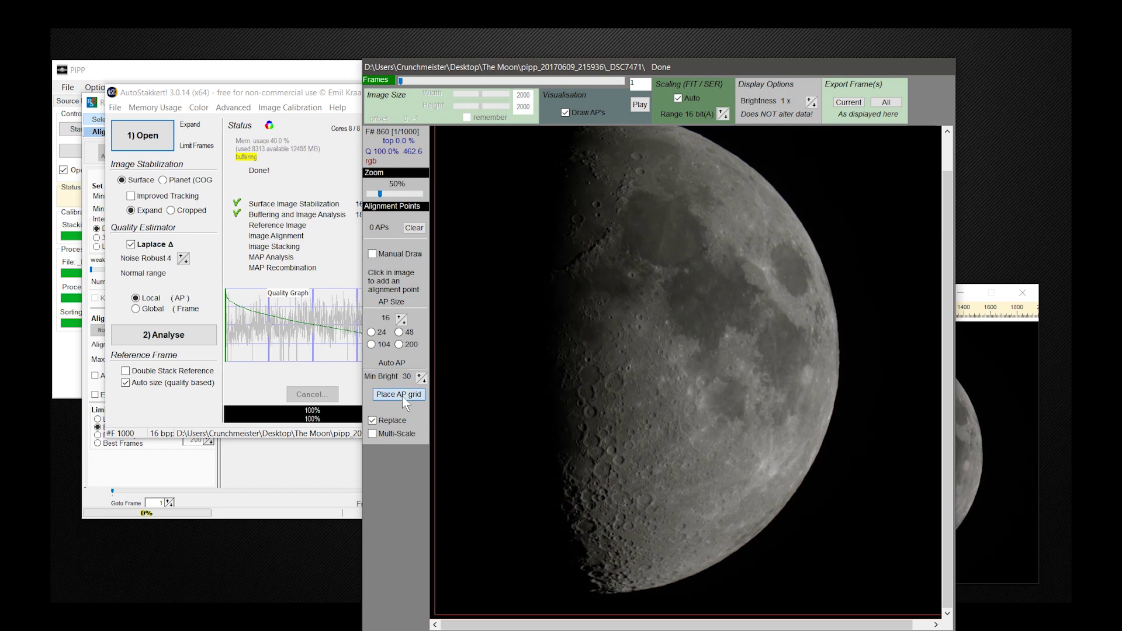
pyautogui.click(400, 395)
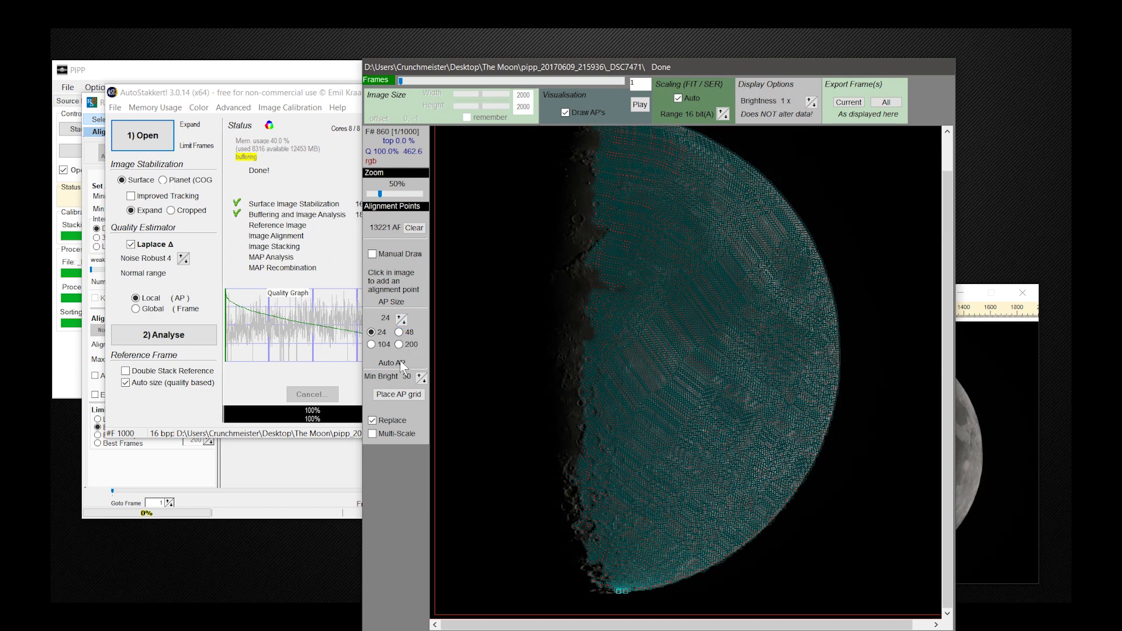
pyautogui.click(401, 398)
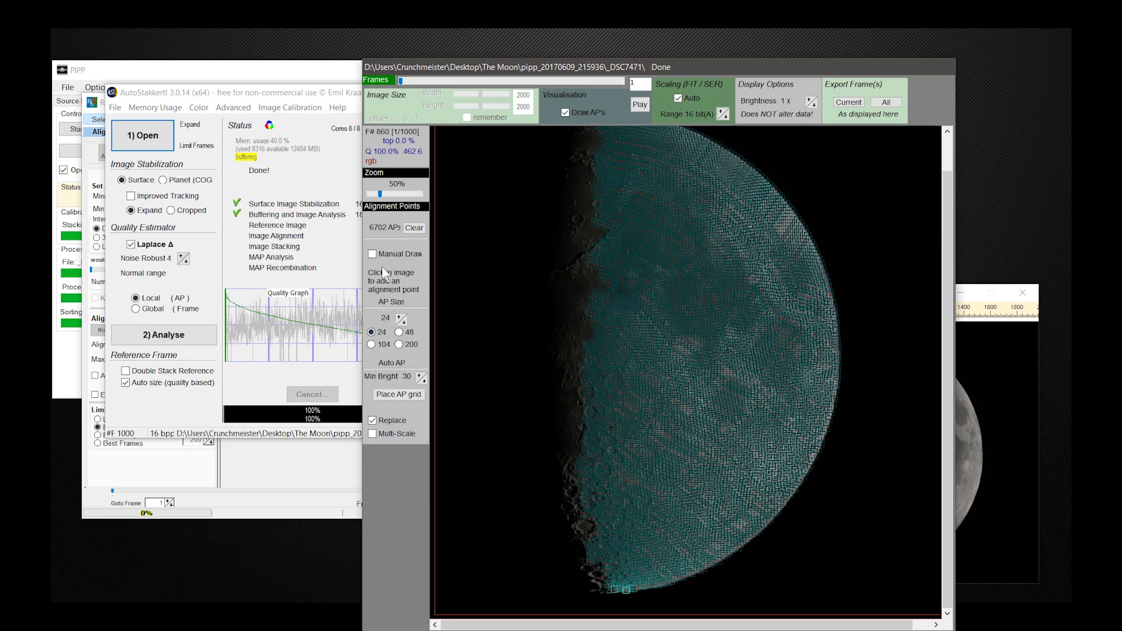
# Close PIPP and arrange AutoStakkert's main window and frame preview side by side.
pyautogui.click(262, 94)
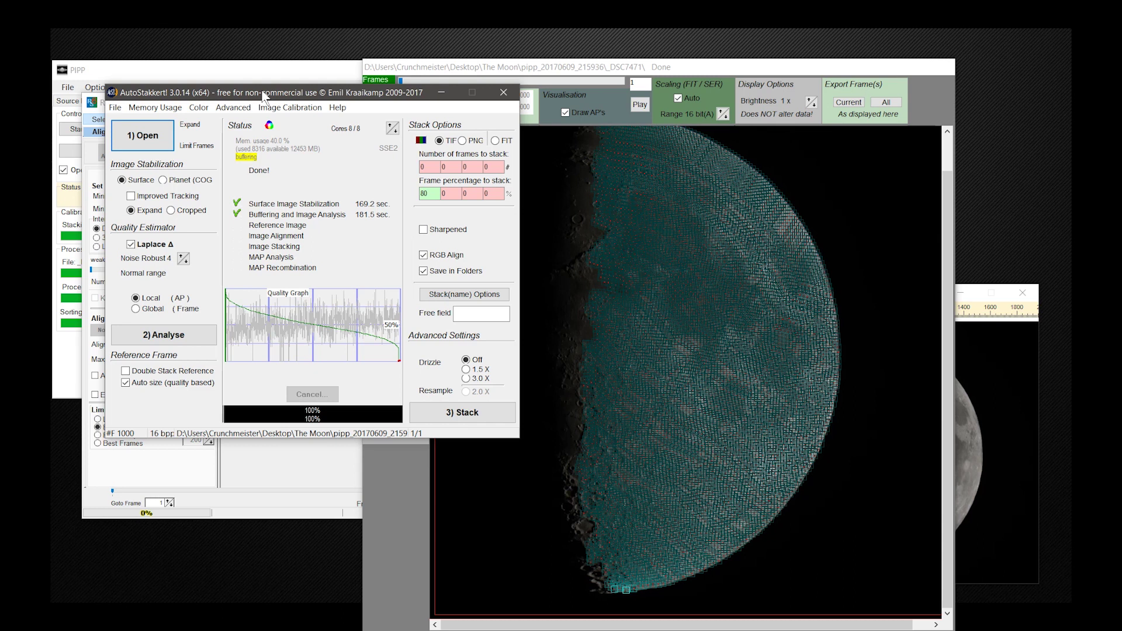
pyautogui.click(184, 70)
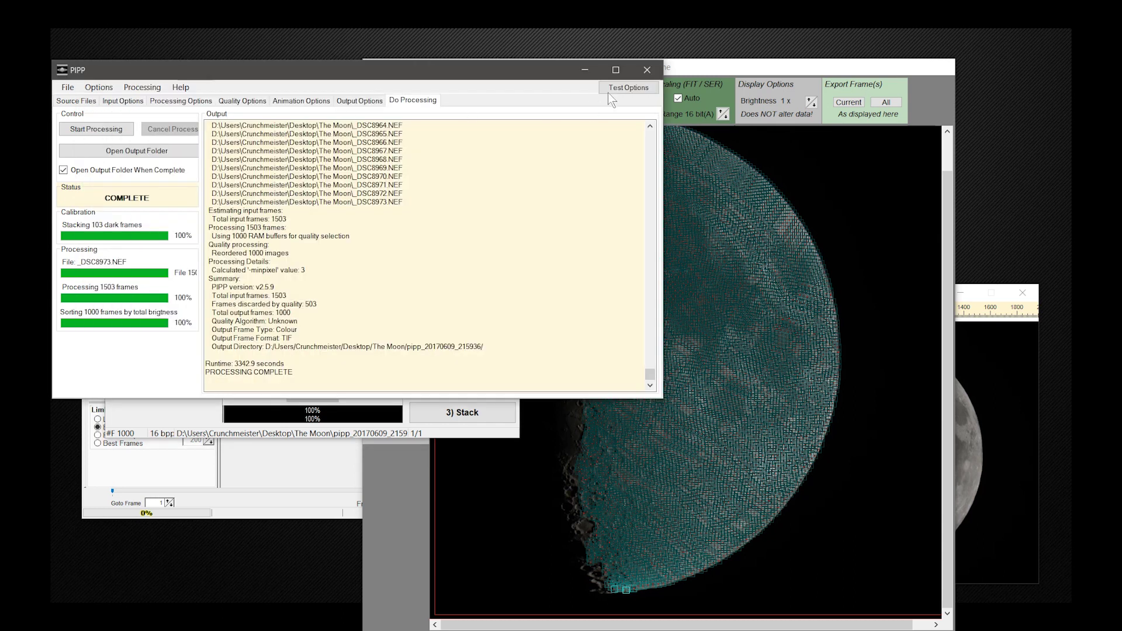
pyautogui.click(647, 69)
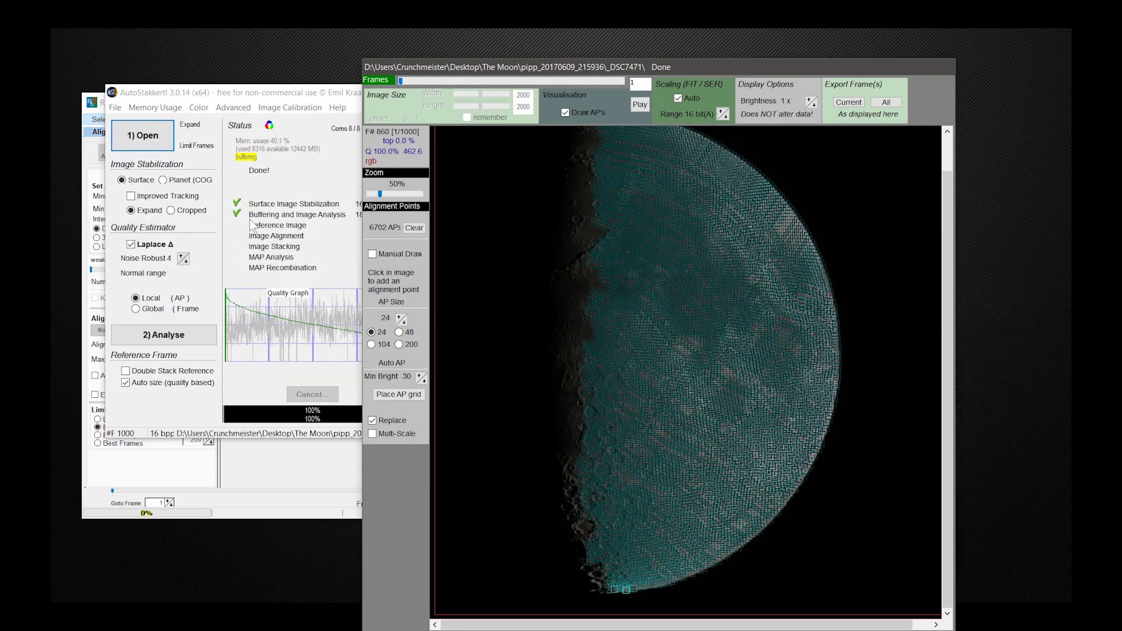
pyautogui.moveTo(491, 63); pyautogui.dragTo(613, 56)
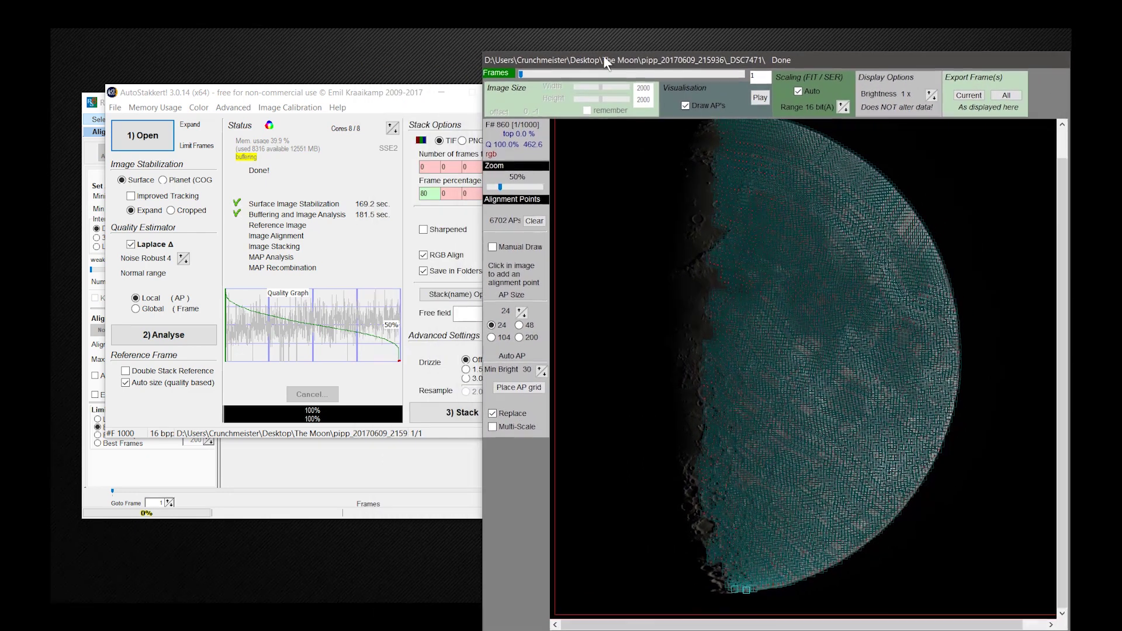
pyautogui.click(351, 95)
pyautogui.moveTo(352, 95); pyautogui.dragTo(335, 93)
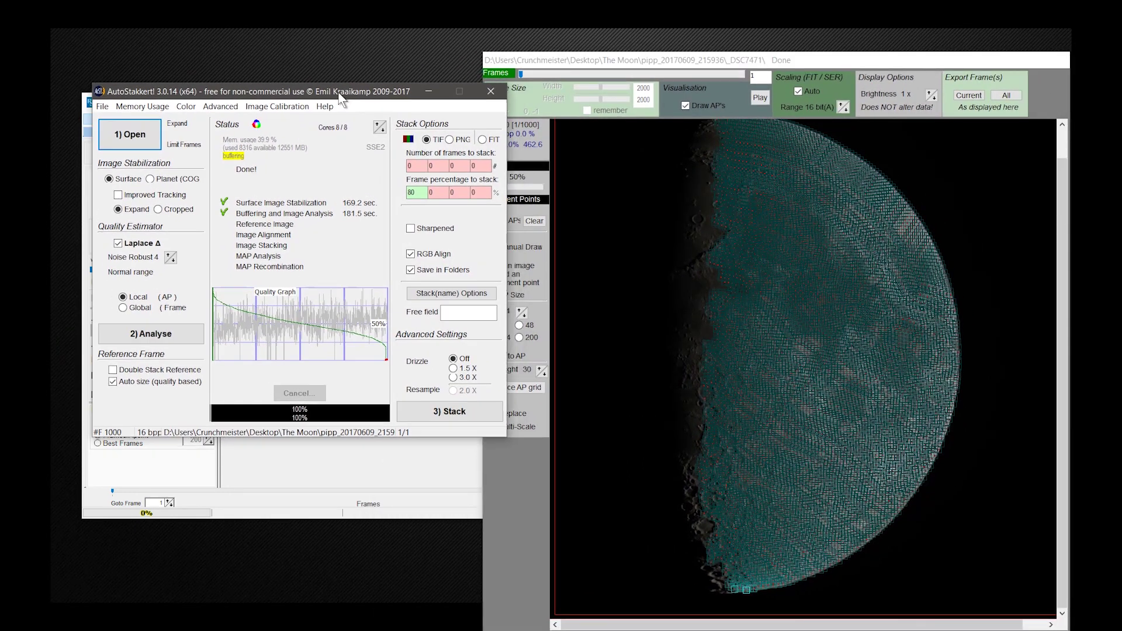
pyautogui.click(693, 231)
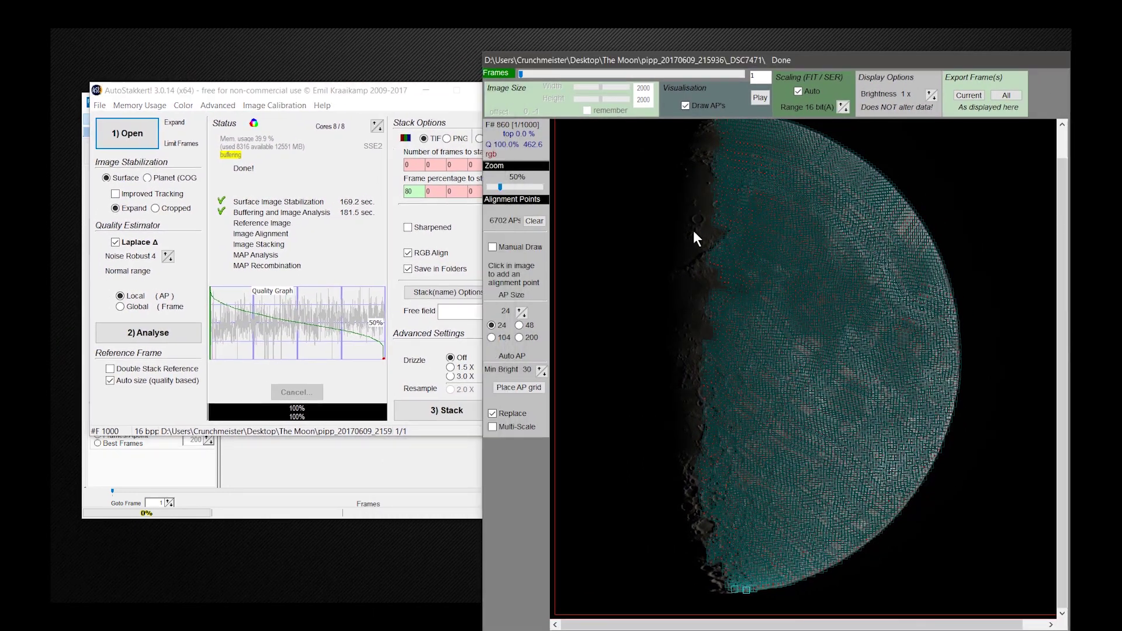
# Turn on Sharpened output and go through AutoStakkert's frame number and frame percentage stack fields.
pyautogui.click(459, 221)
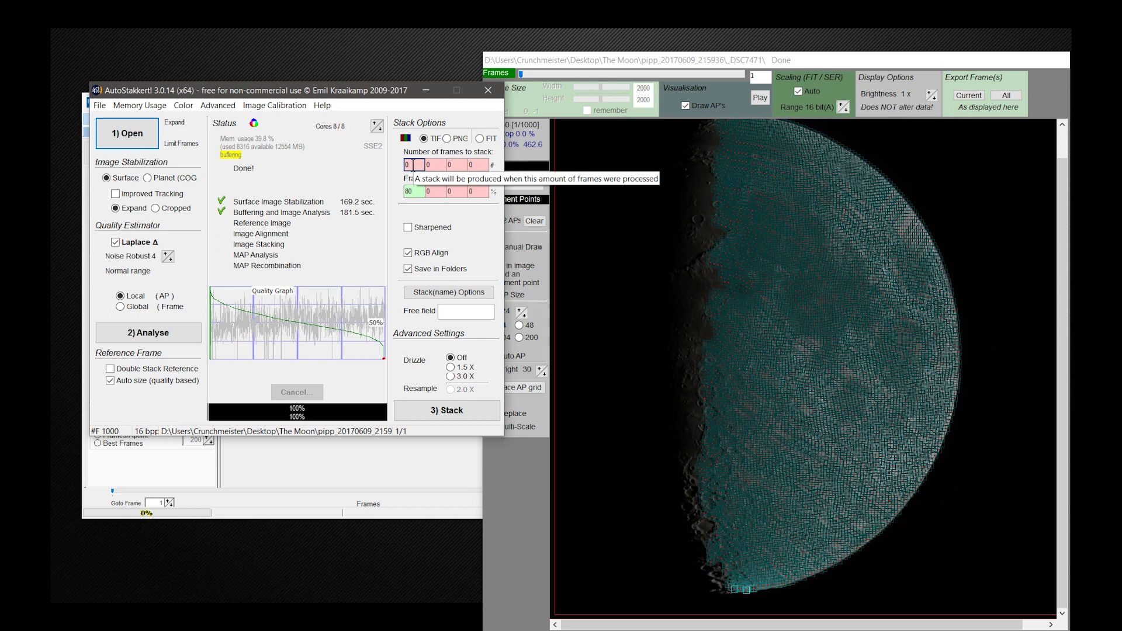
pyautogui.click(455, 226)
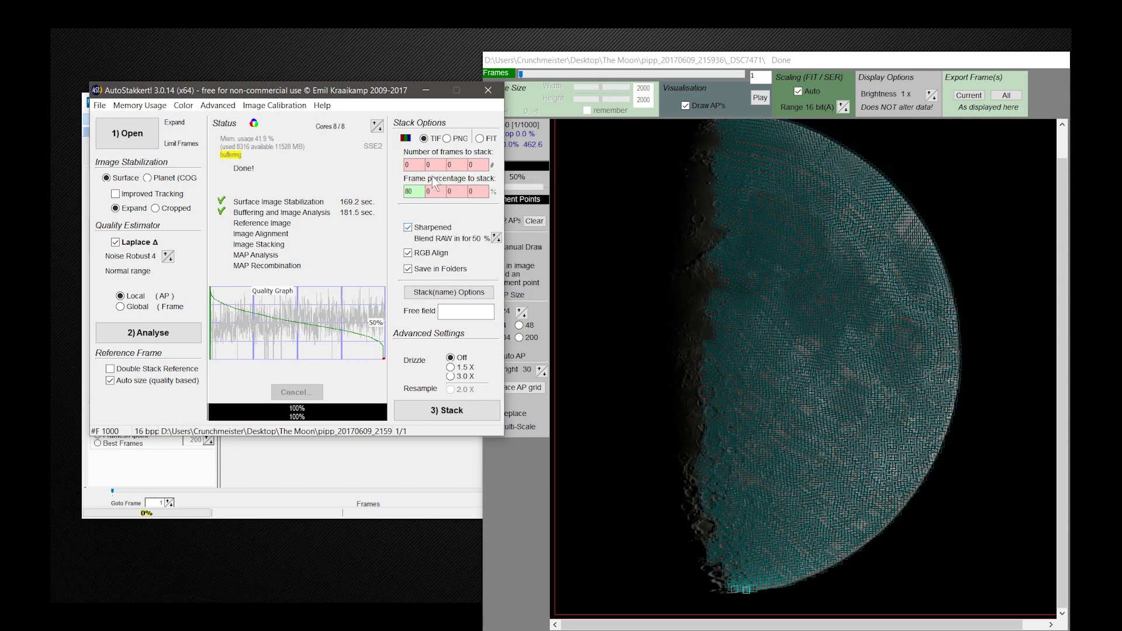
pyautogui.click(411, 164)
pyautogui.click(433, 164)
pyautogui.click(472, 164)
pyautogui.click(409, 192)
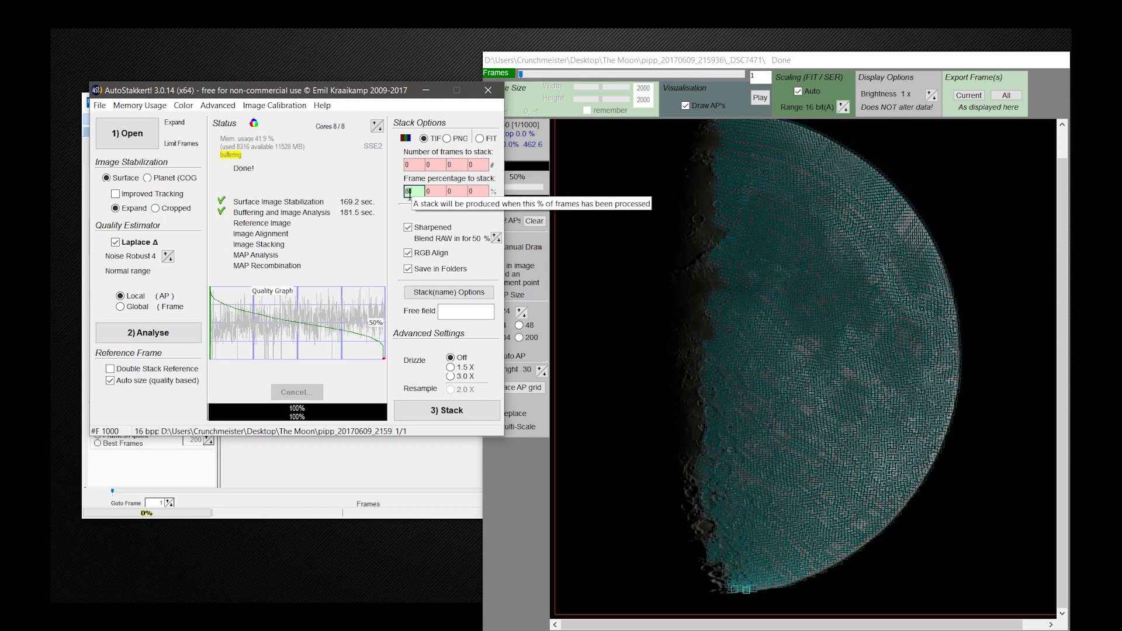
pyautogui.click(433, 193)
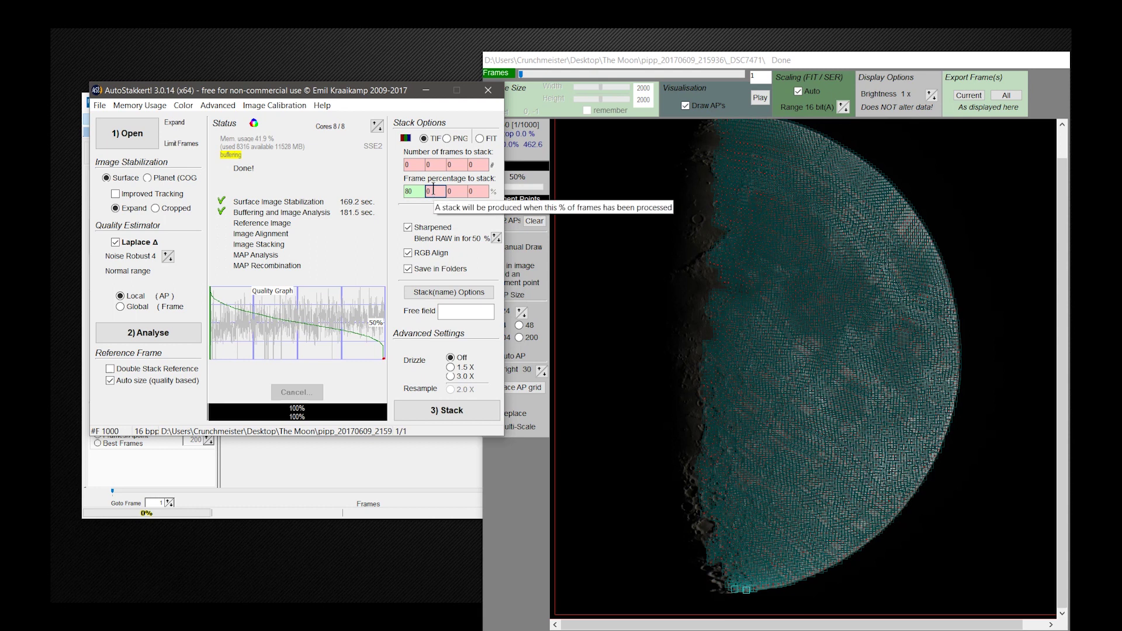
pyautogui.click(455, 192)
pyautogui.click(474, 191)
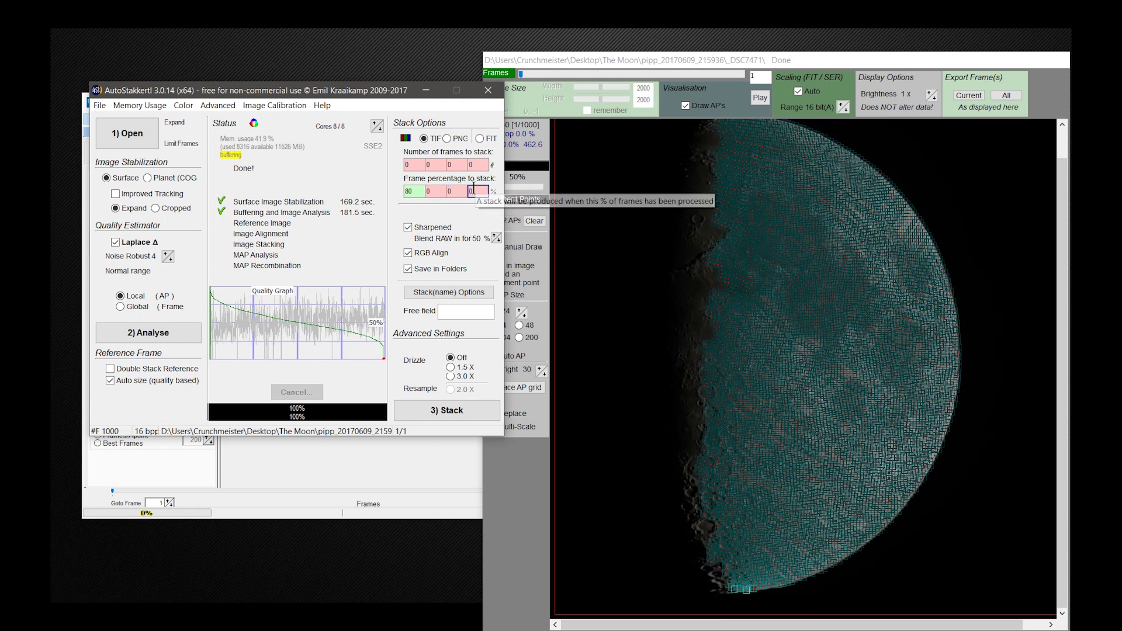
# Set the first frame percentage to stack to 100.
pyautogui.doubleClick(414, 191)
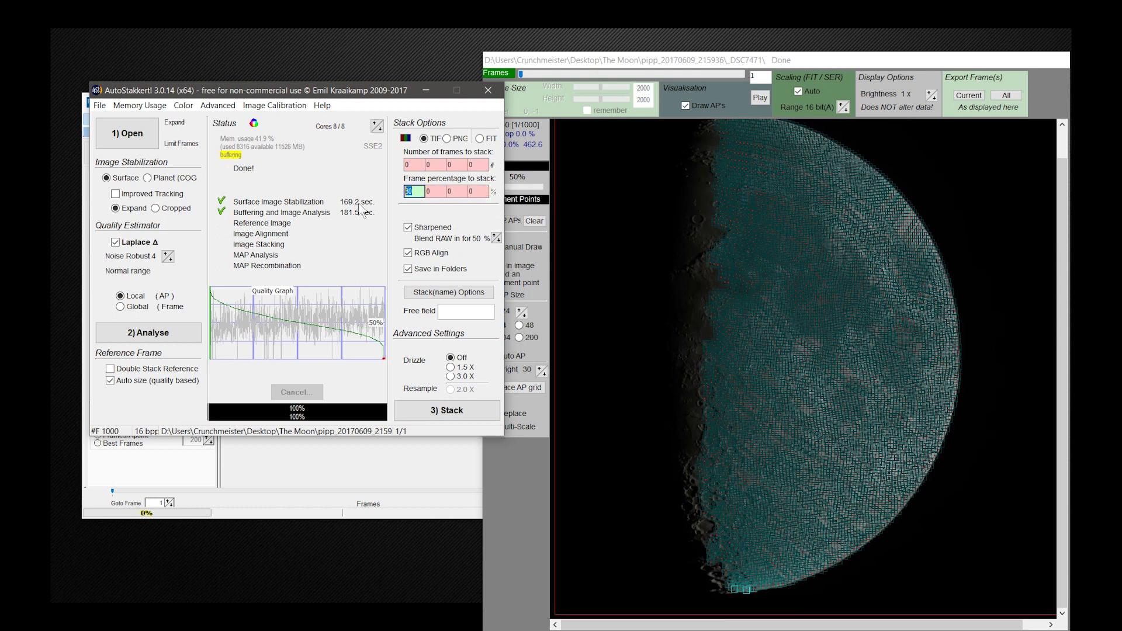
pyautogui.write('100')
pyautogui.click(406, 165)
pyautogui.click(409, 165)
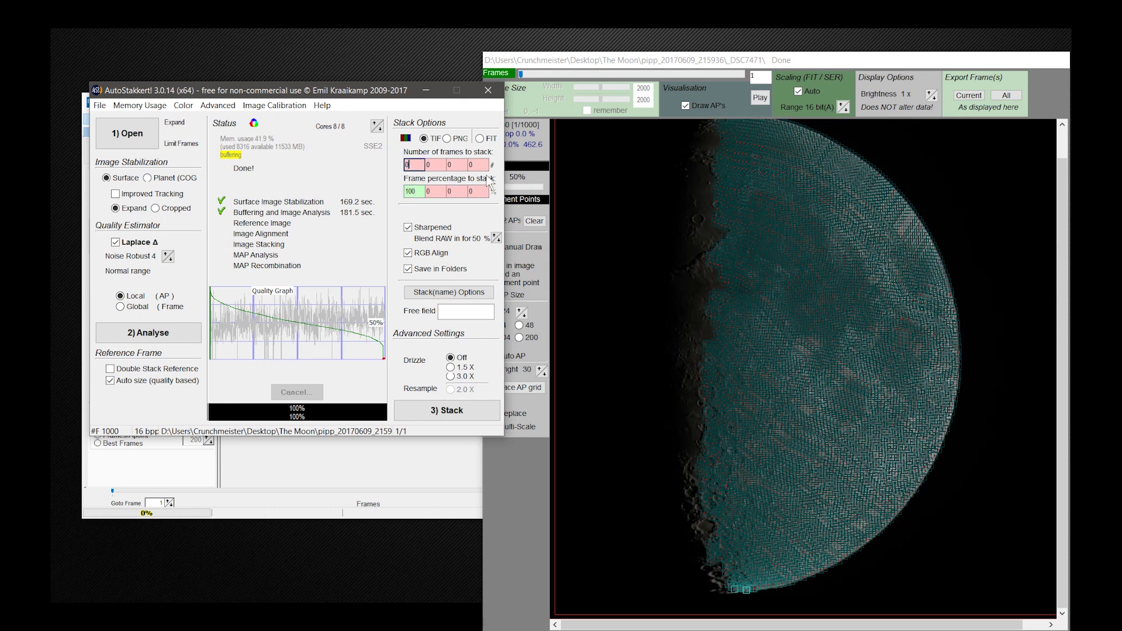
# Turn off Sharpened output and start stacking the frames.
pyautogui.click(408, 228)
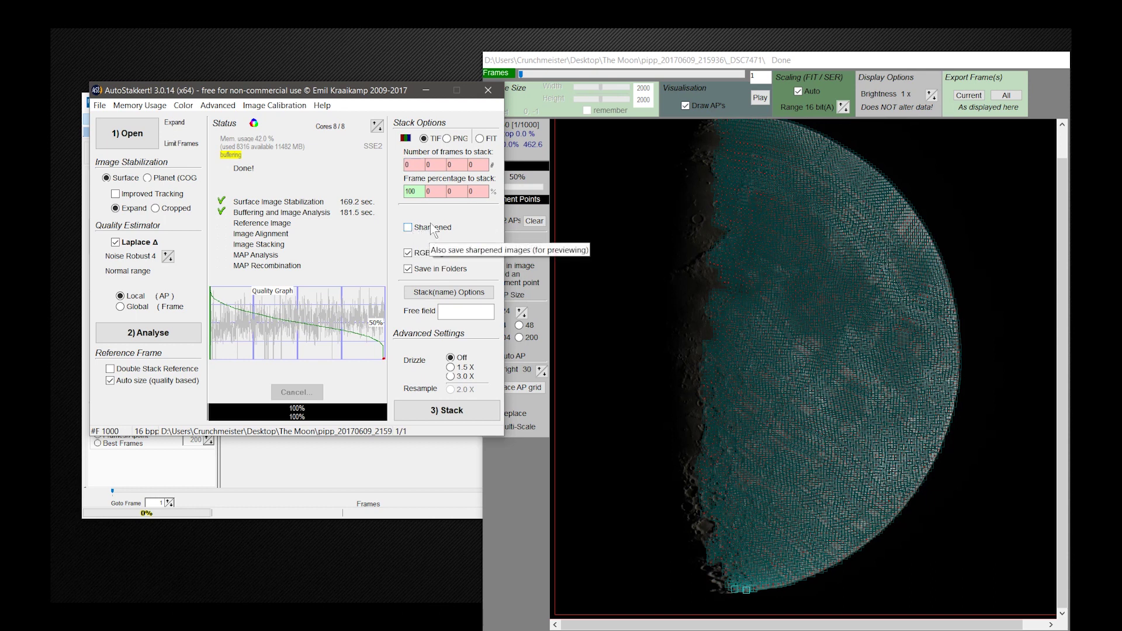
pyautogui.click(758, 210)
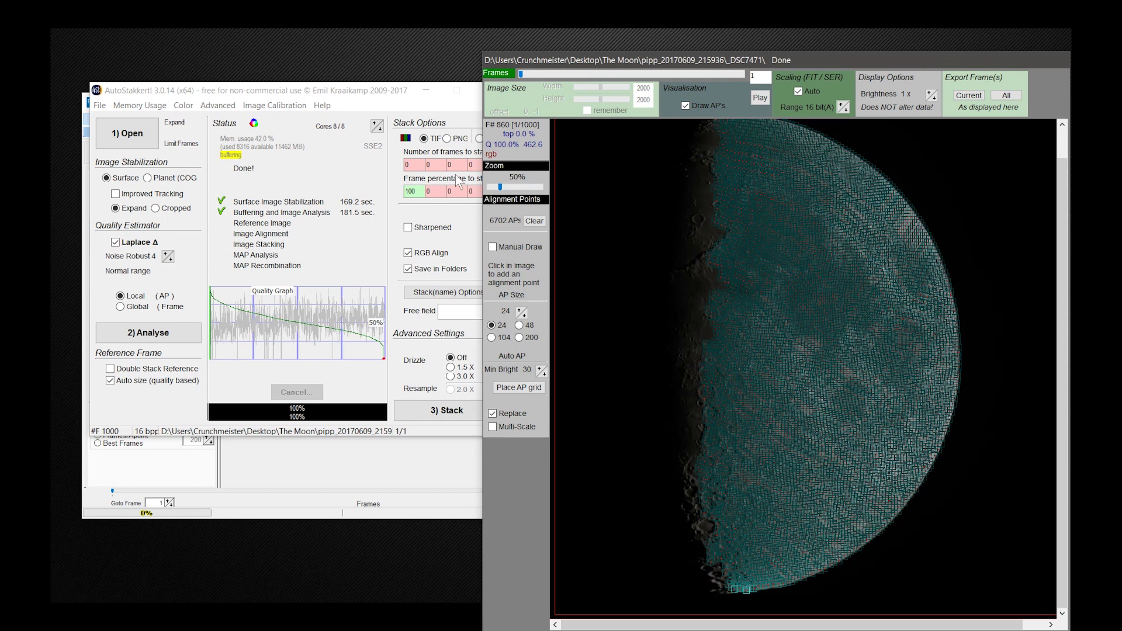
pyautogui.click(449, 212)
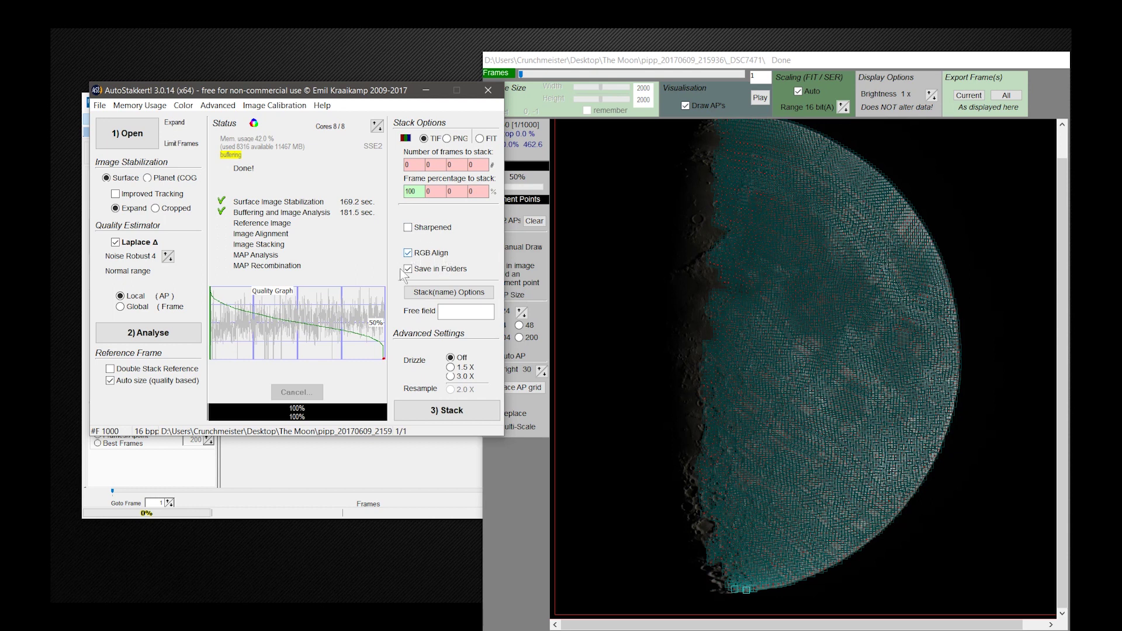
pyautogui.click(444, 314)
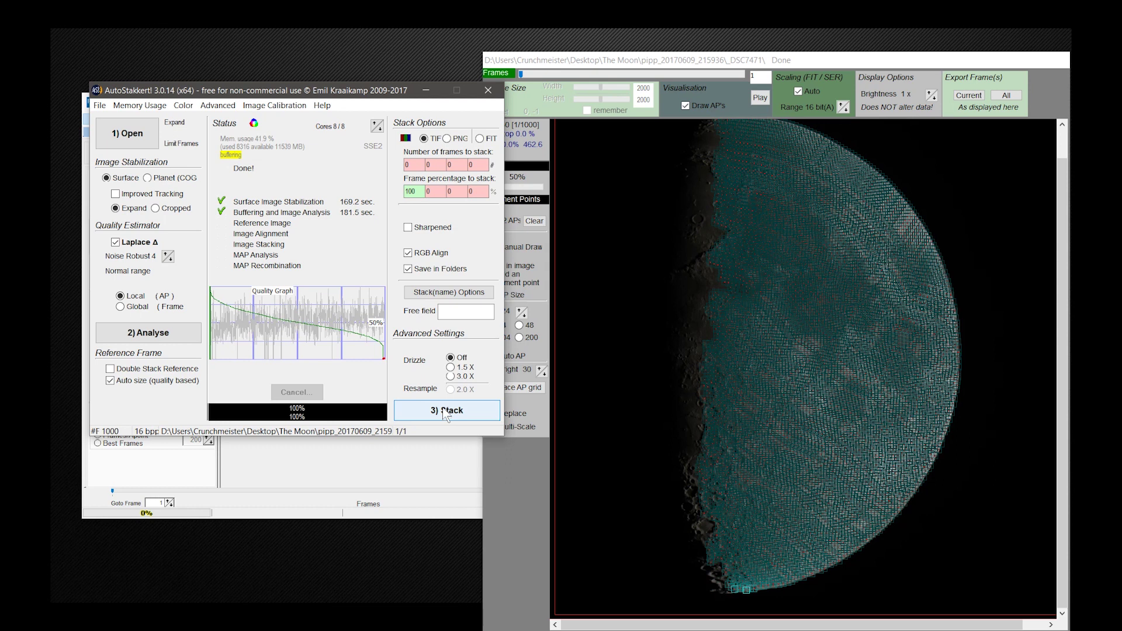
pyautogui.click(446, 412)
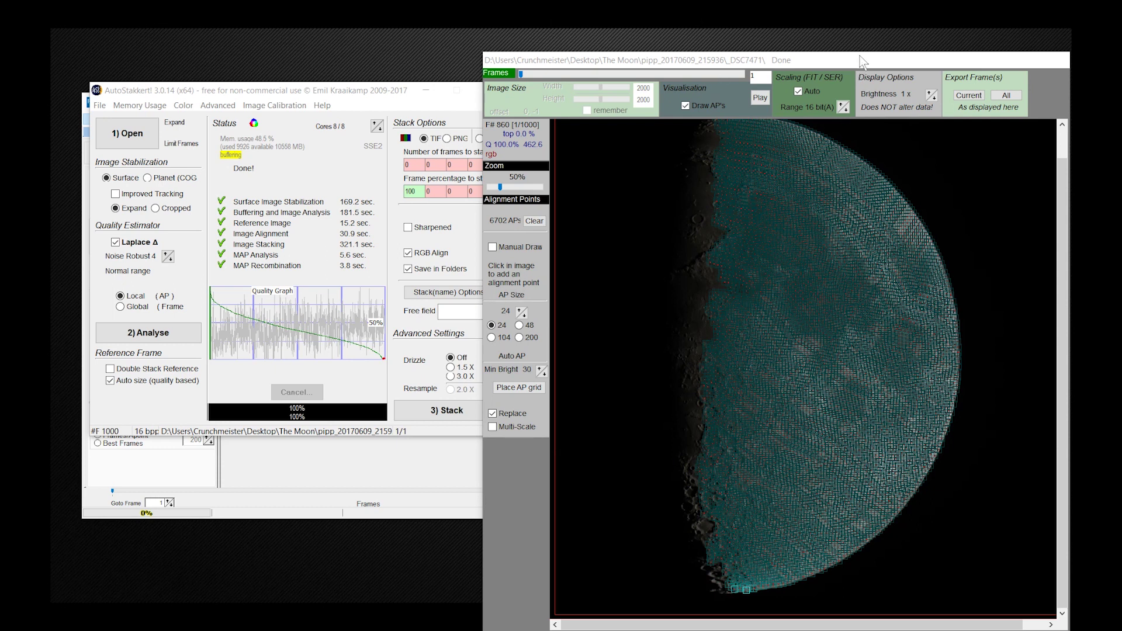
# Shift the frame preview slightly and minimise AutoStakkert to reach the desktop.
pyautogui.moveTo(862, 61)
pyautogui.mouseDown()
pyautogui.moveTo(762, 57)
pyautogui.moveTo(878, 61)
pyautogui.moveTo(856, 68)
pyautogui.mouseUp()
pyautogui.click(384, 92)
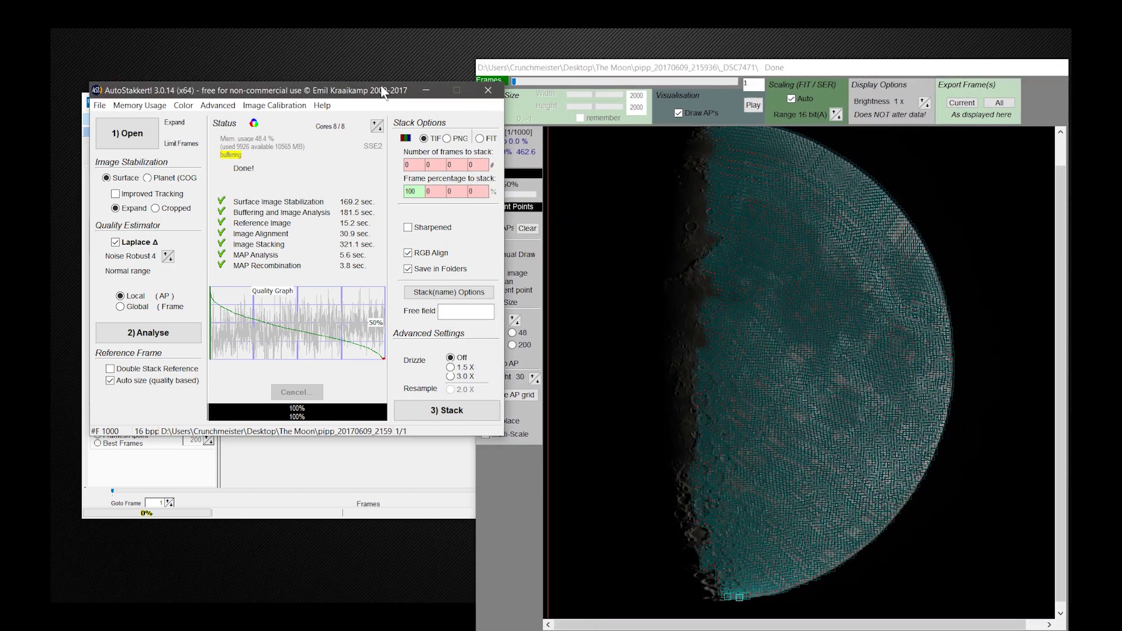
pyautogui.click(426, 90)
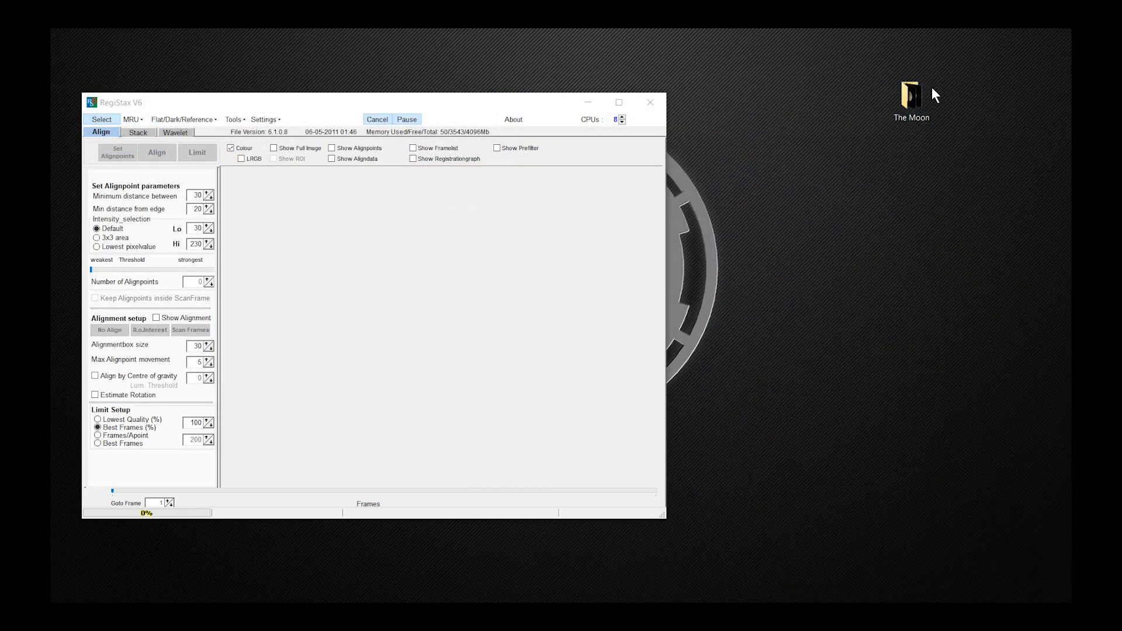
# Open The Moon folder from the desktop, enter pipp_20170609_215936 and select the AS_P100 folder.
pyautogui.doubleClick(900, 99)
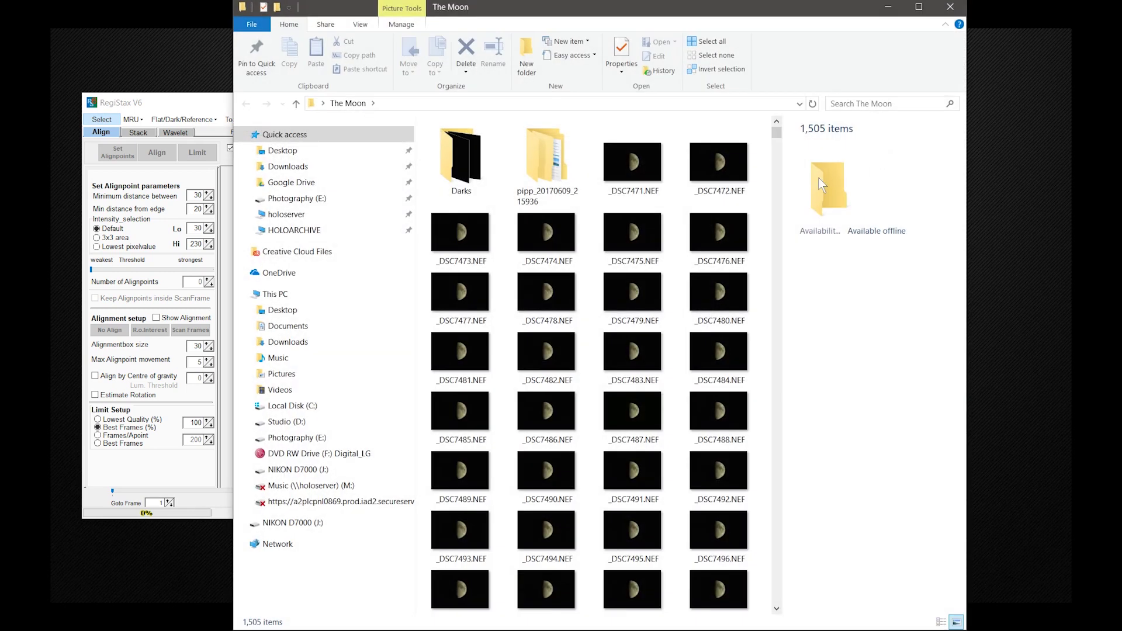
pyautogui.doubleClick(539, 149)
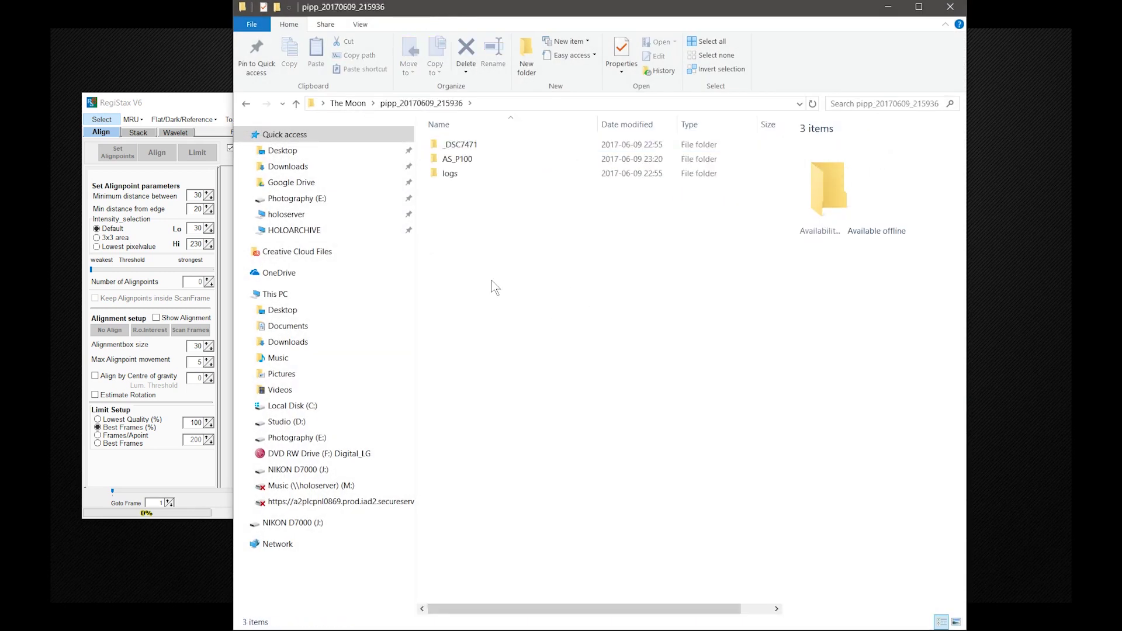
pyautogui.click(450, 159)
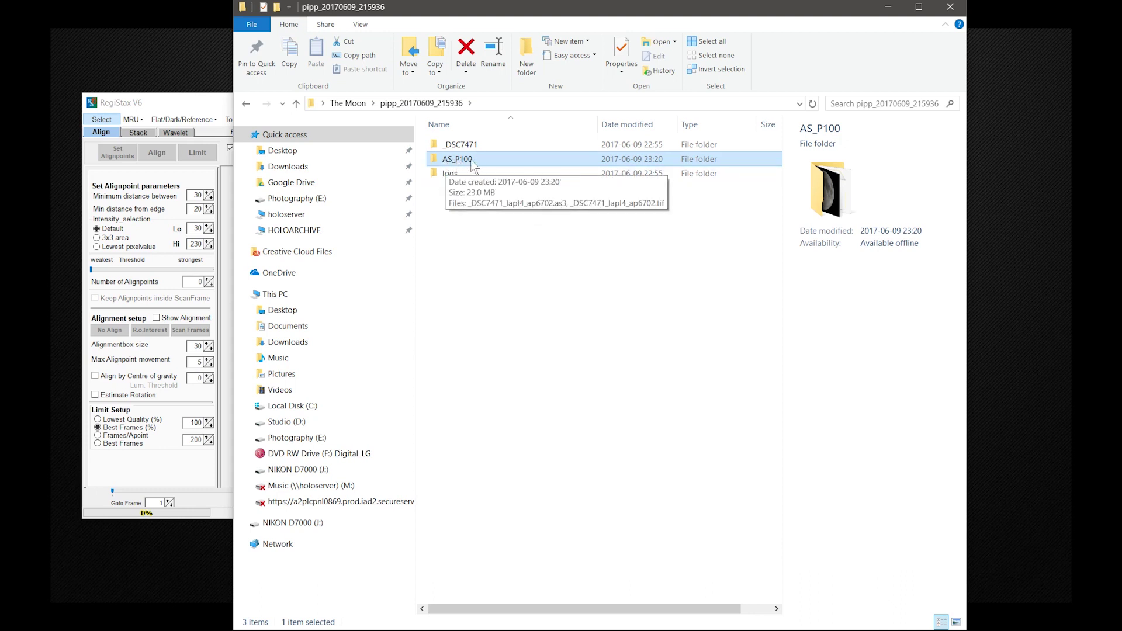
# Enter the AS_P100 folder and open the stacked image _DSC7471_lapl4_ap6702.tif in Photoshop.
pyautogui.click(476, 260)
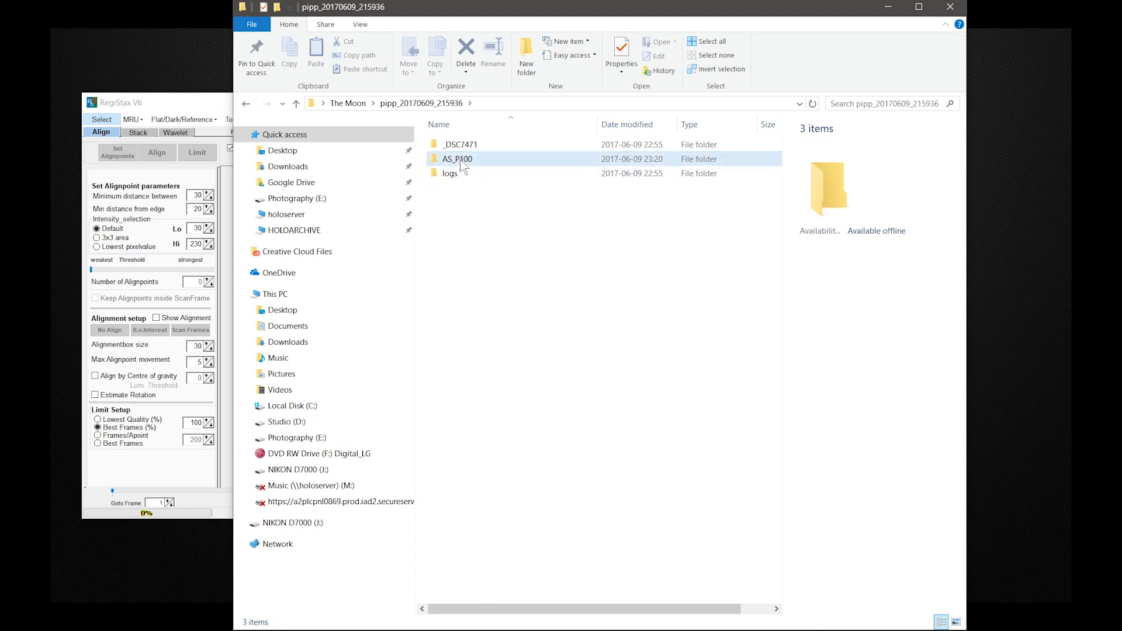
pyautogui.moveTo(460, 164)
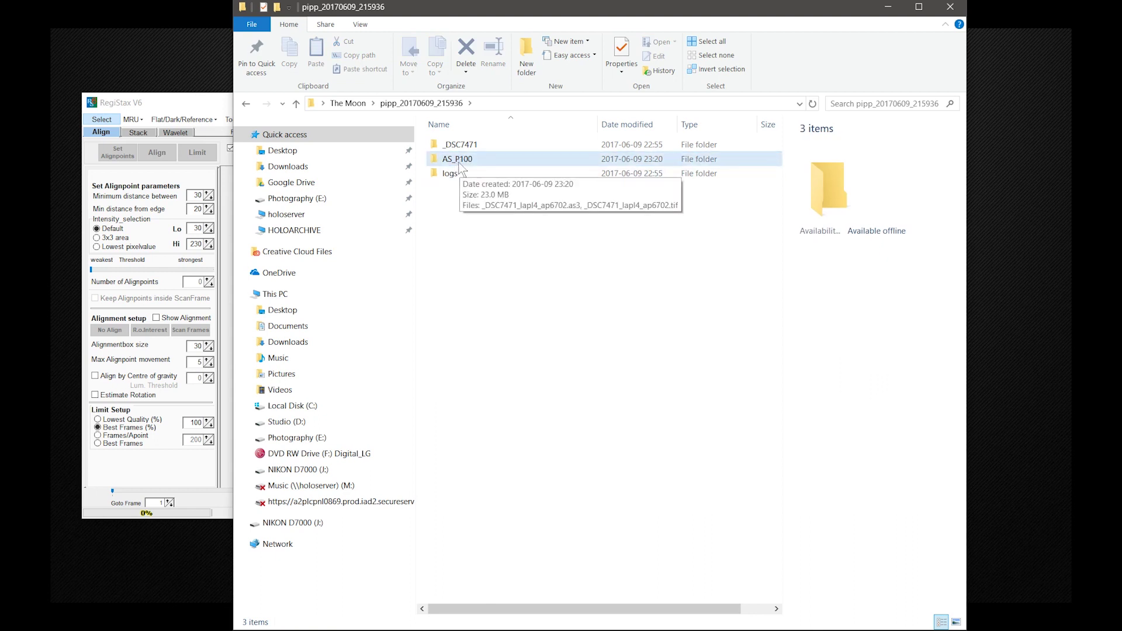
pyautogui.doubleClick(460, 163)
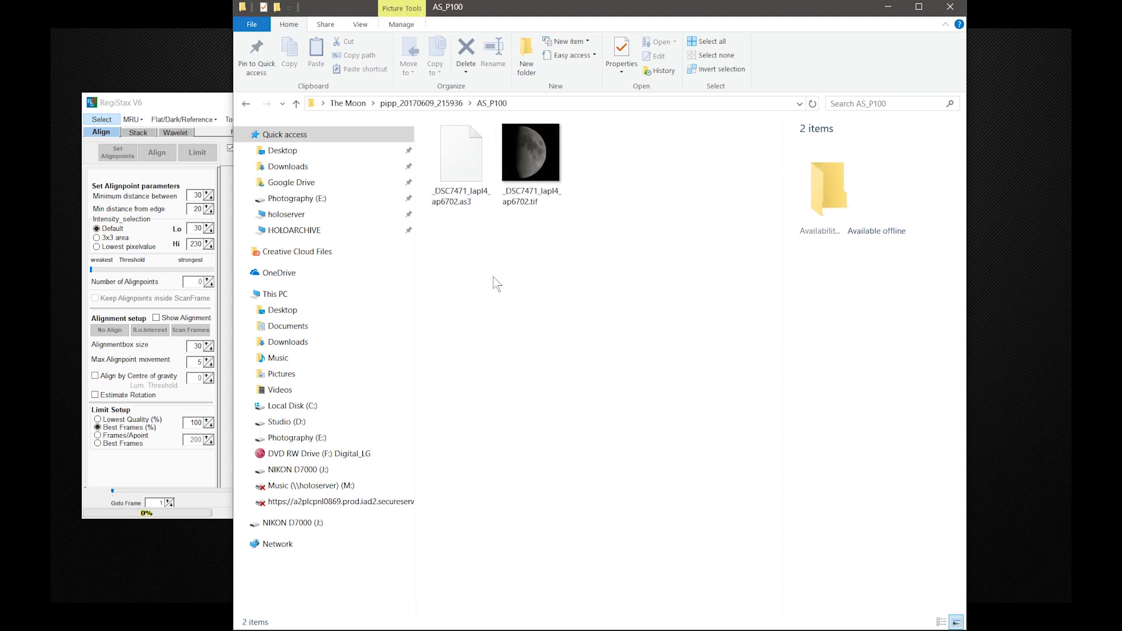
pyautogui.doubleClick(531, 144)
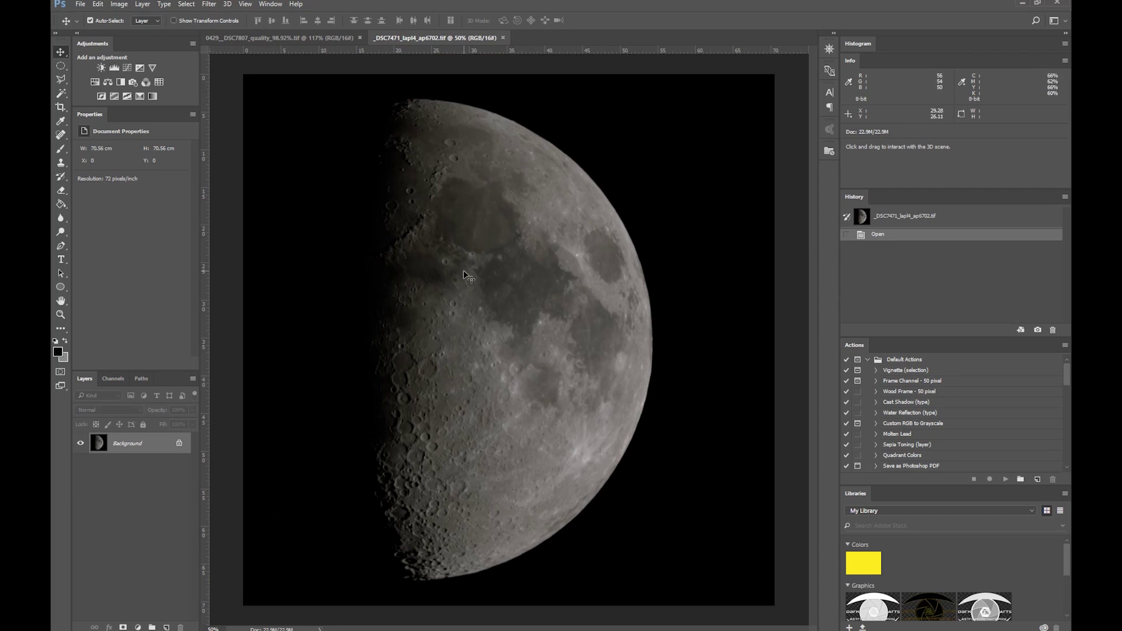
# Examine the crater and mare detail of the stacked moon image up close.
pyautogui.scroll(3, 467, 272)
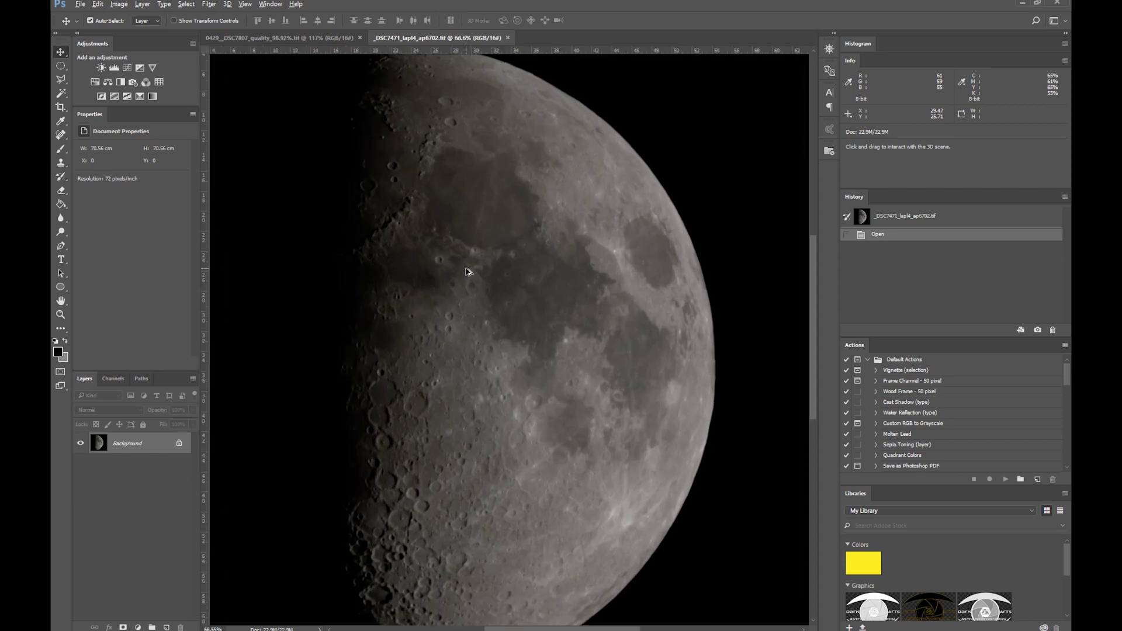
pyautogui.scroll(3, 468, 272)
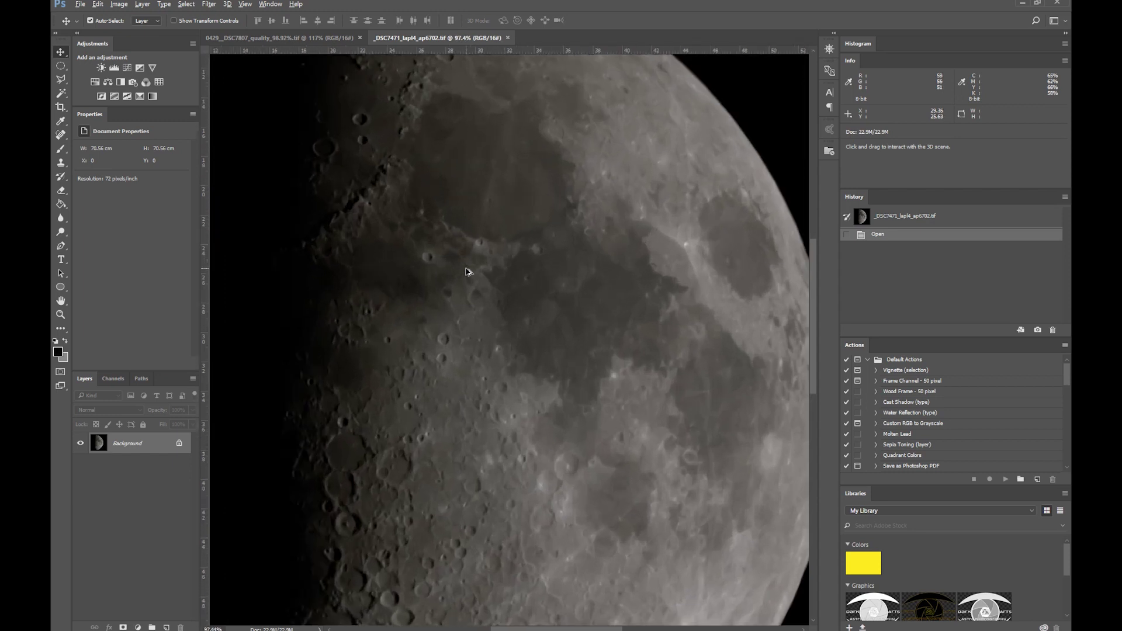
pyautogui.scroll(-1, 468, 272)
pyautogui.scroll(3, 520, 315)
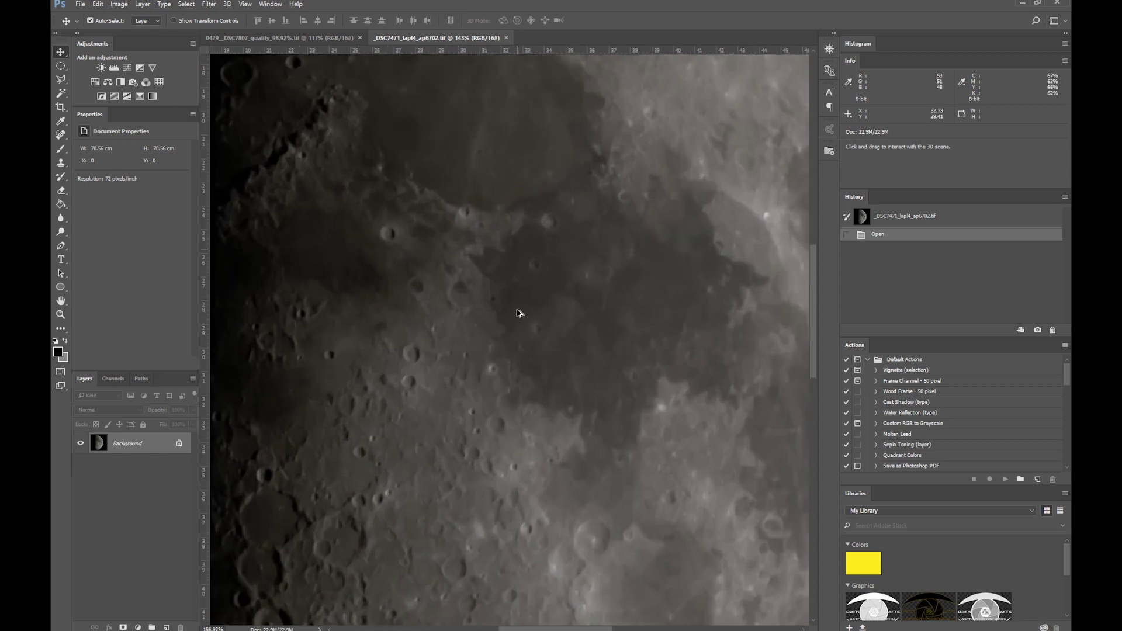
pyautogui.scroll(2, 519, 314)
pyautogui.scroll(2, 454, 318)
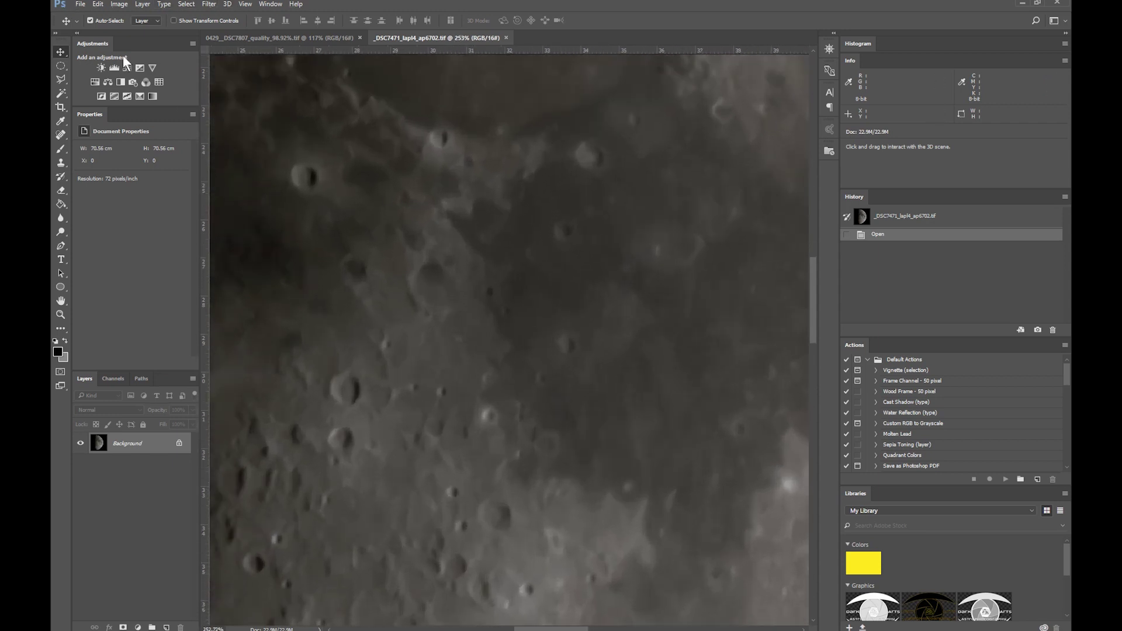
# Compare the single frame 0429__DSC7807_quality_98.92%.tif with the stacked image over the same mare and crater region.
pyautogui.click(308, 38)
pyautogui.scroll(2, 593, 509)
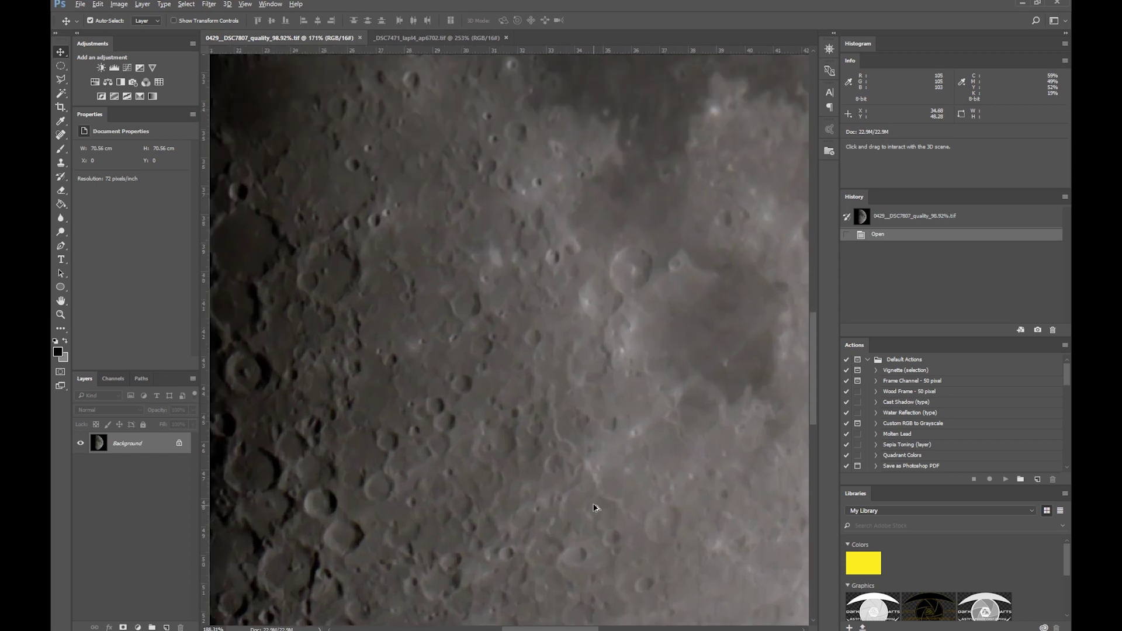
pyautogui.moveTo(617, 230); pyautogui.dragTo(462, 383)
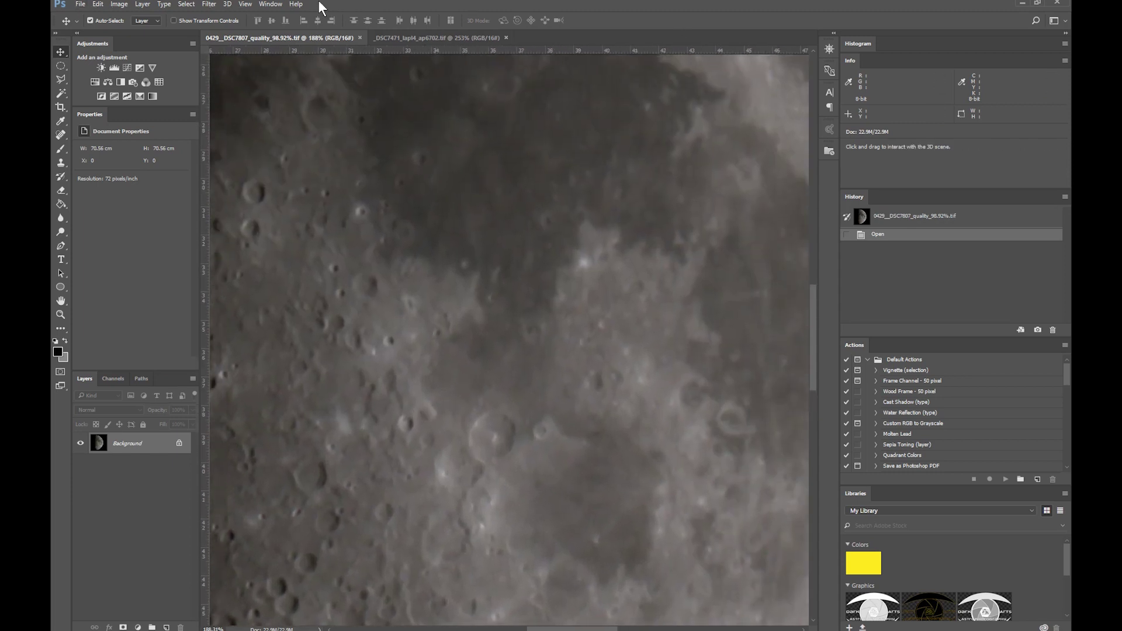
pyautogui.click(443, 36)
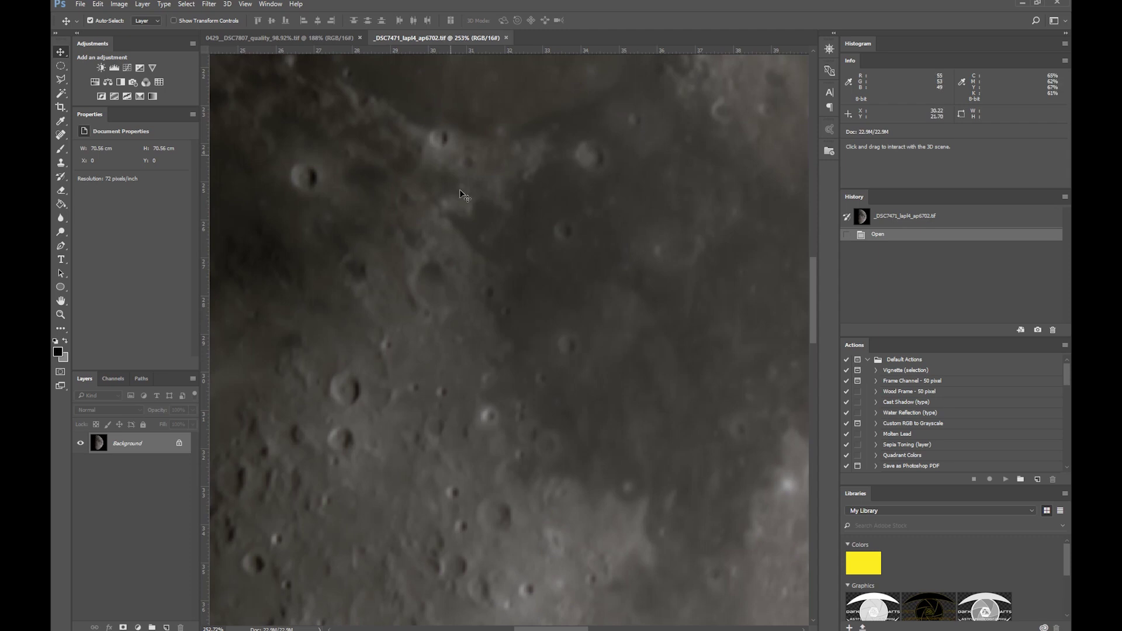
pyautogui.click(283, 38)
pyautogui.scroll(1, 552, 364)
pyautogui.scroll(2, 552, 364)
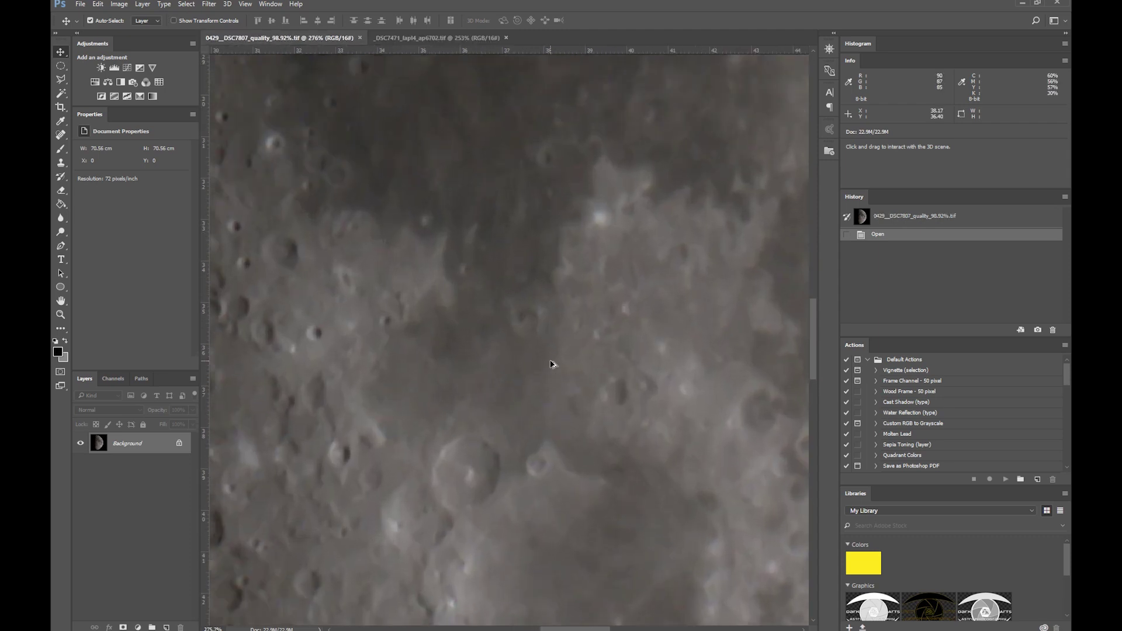
pyautogui.moveTo(544, 242); pyautogui.dragTo(590, 300)
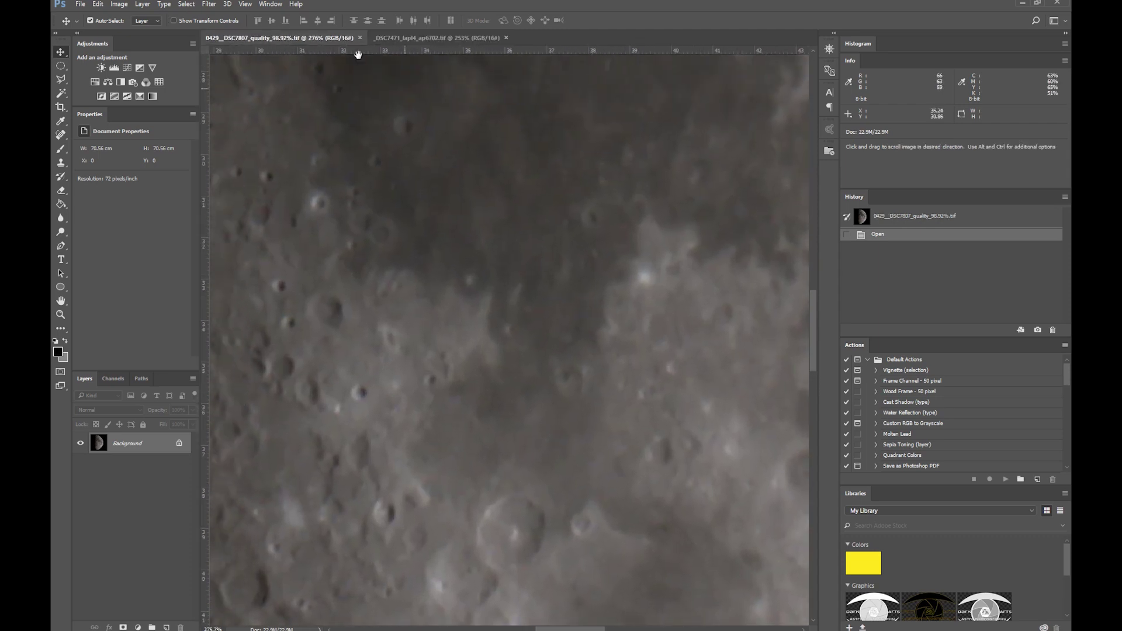
pyautogui.click(448, 38)
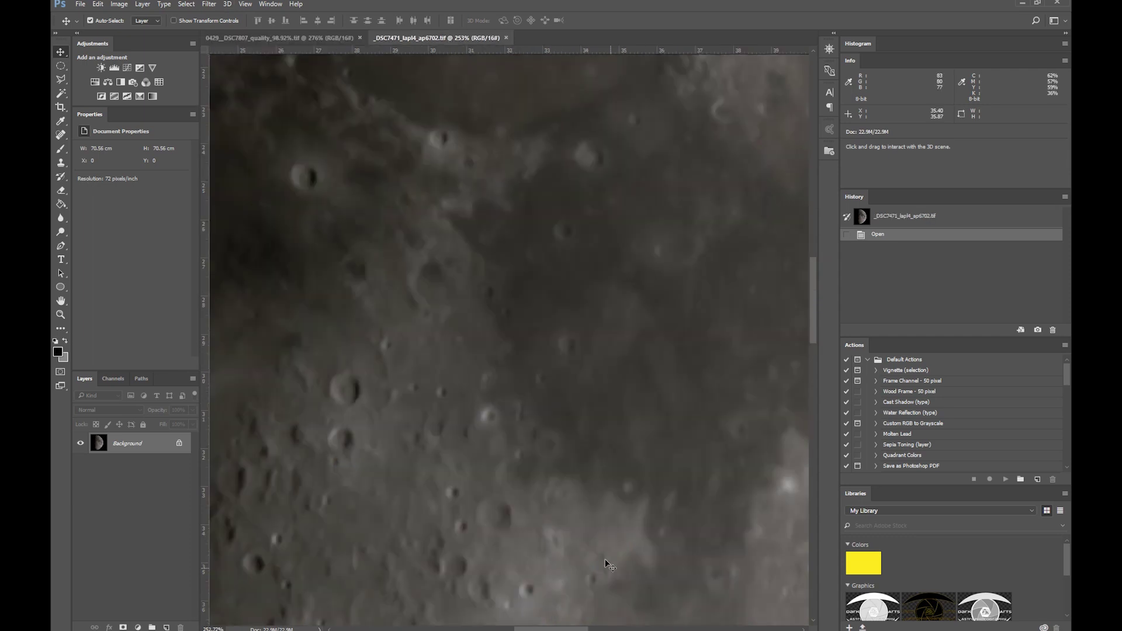
pyautogui.moveTo(570, 486); pyautogui.dragTo(446, 318)
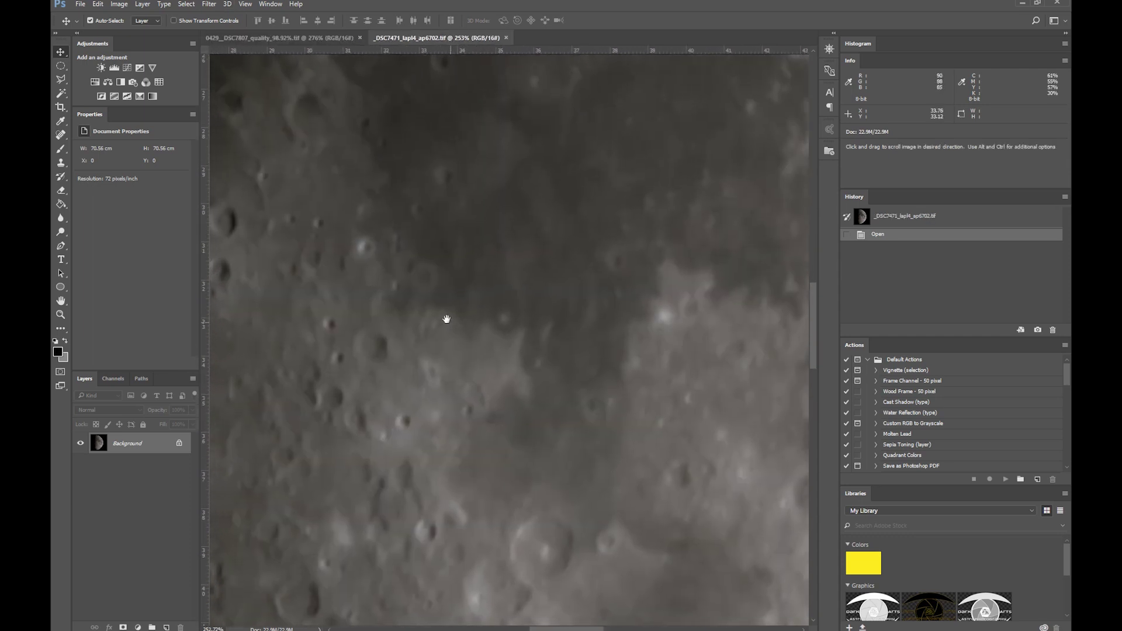
# Inspect the noise in the single frame at higher magnification and magnify the stacked image to match.
pyautogui.click(326, 37)
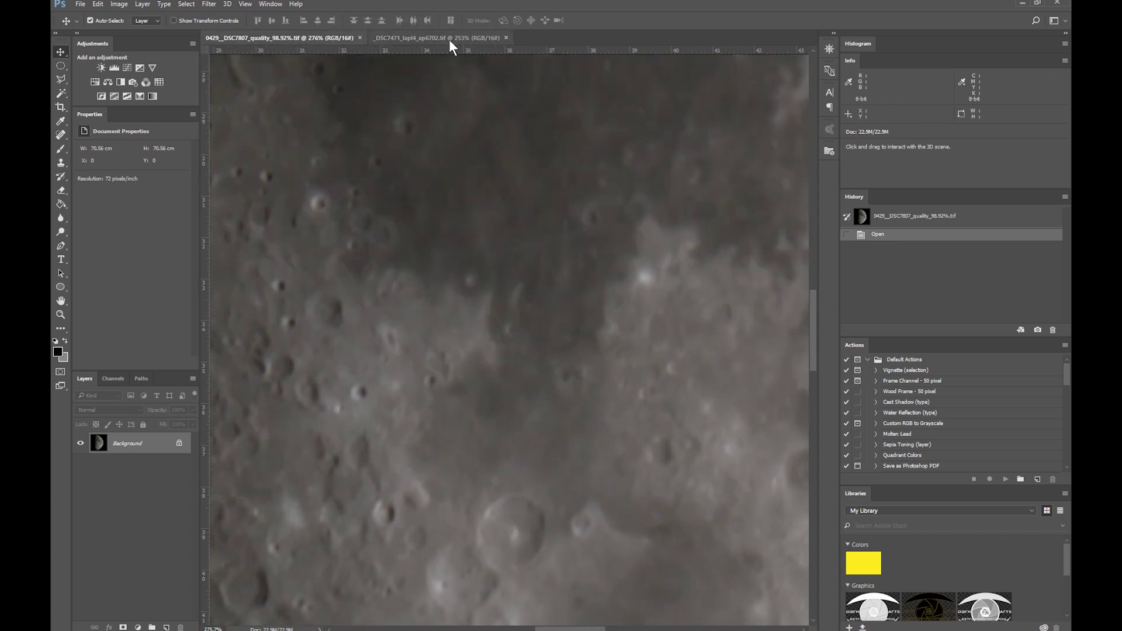
pyautogui.scroll(3, 528, 363)
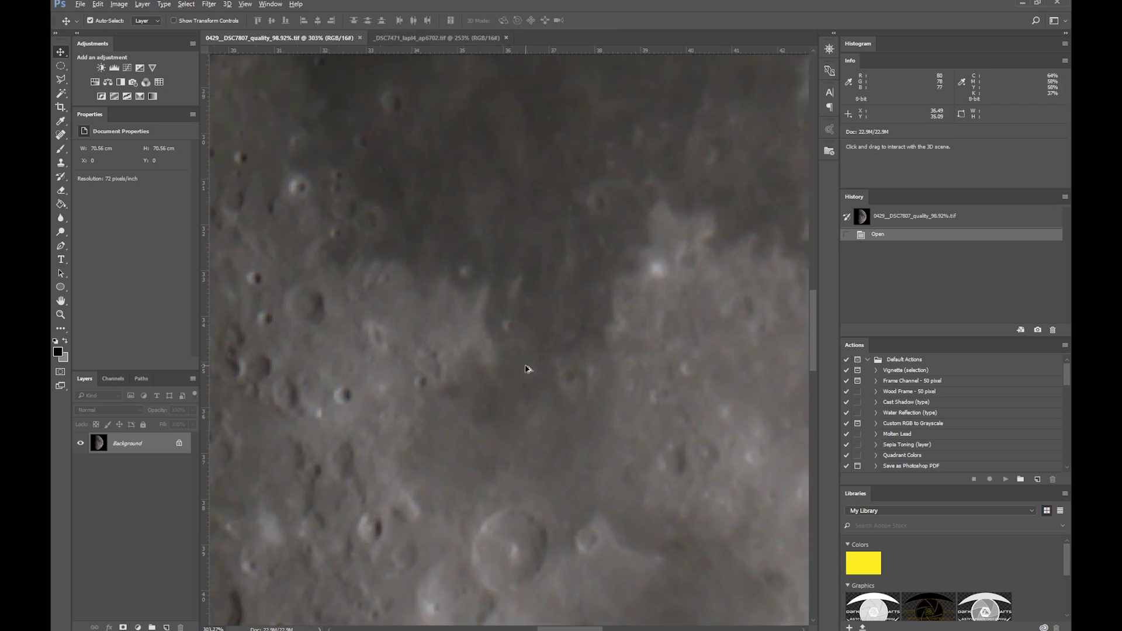
pyautogui.scroll(2, 528, 364)
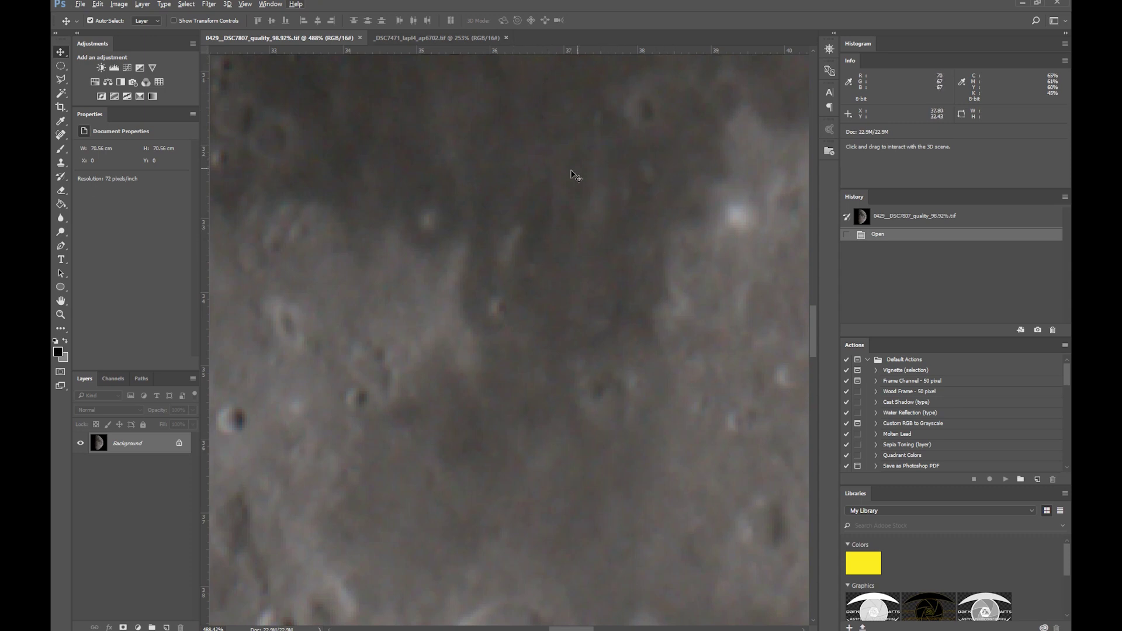
pyautogui.click(434, 40)
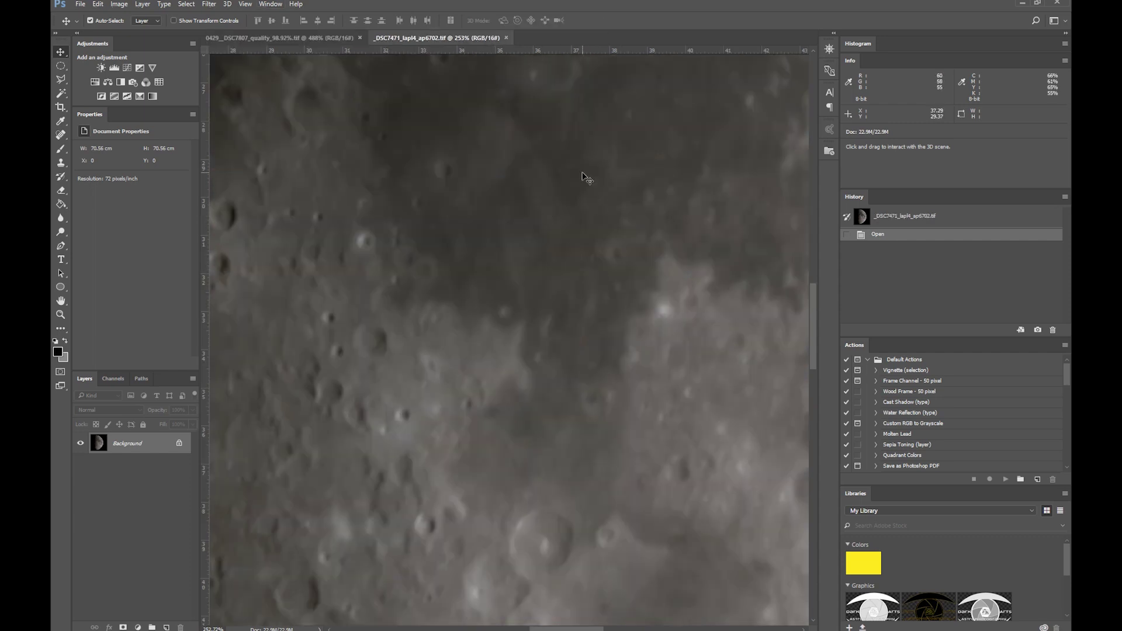
pyautogui.scroll(3, 586, 177)
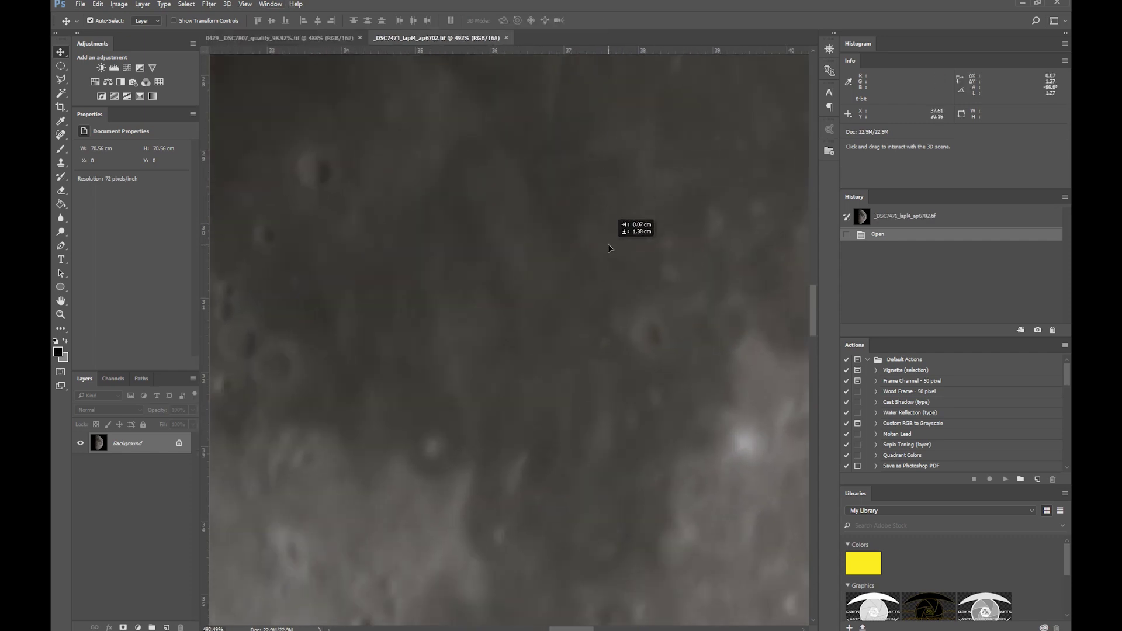
pyautogui.moveTo(602, 158); pyautogui.dragTo(555, 130)
pyautogui.click(569, 254)
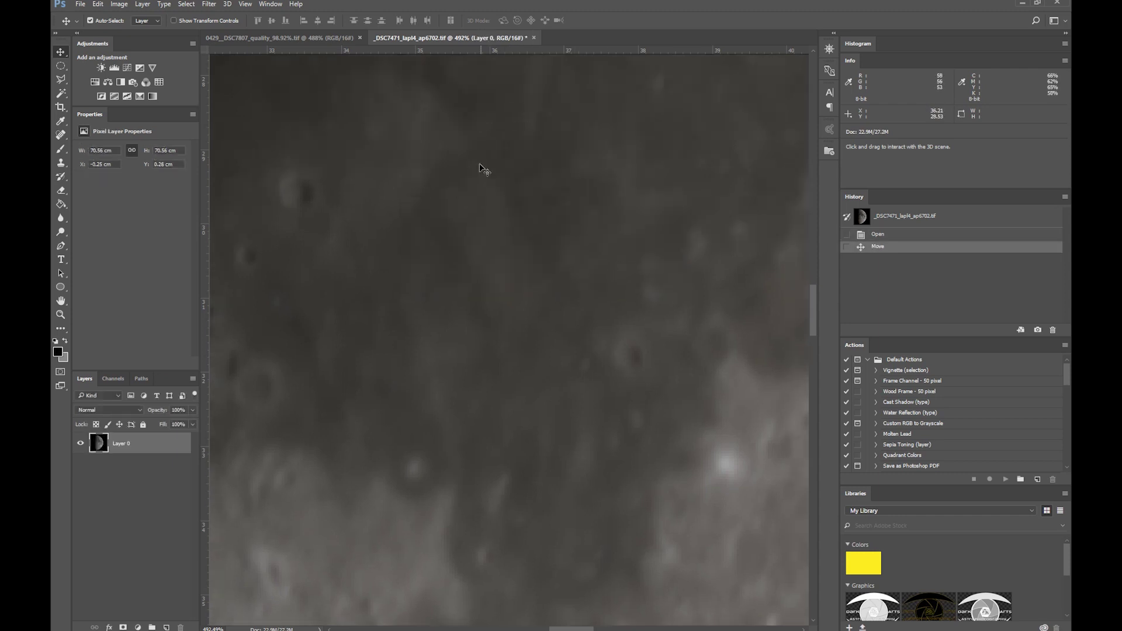
pyautogui.hotkey('ctrl', 'z')
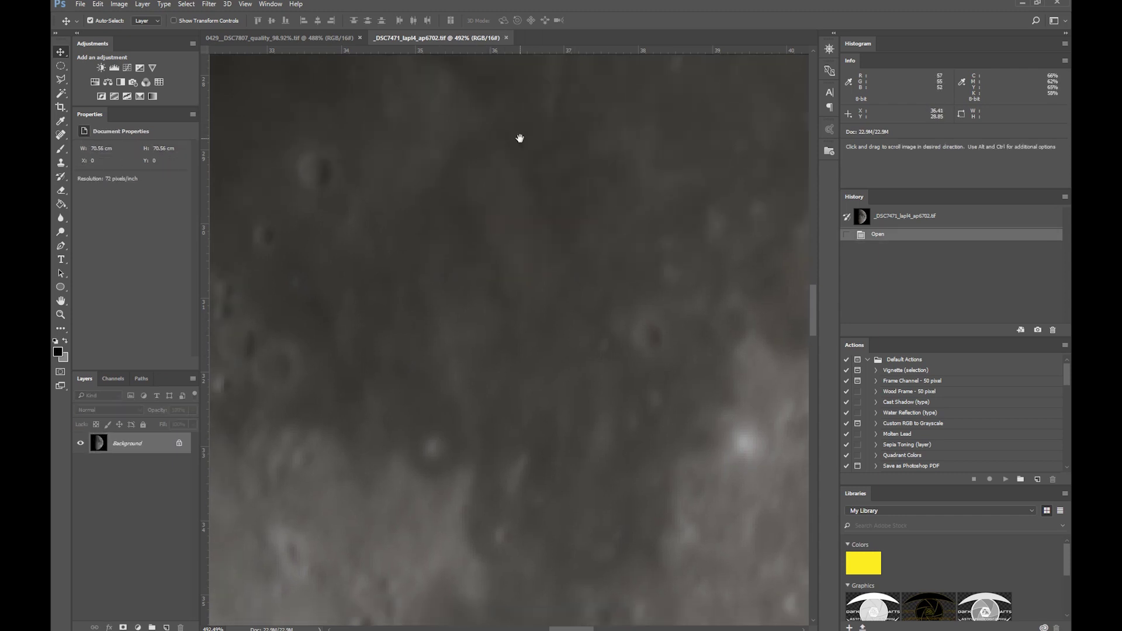
# Alternate between the stacked image and the single frame to compare noise around the bright spot at the mare's edge.
pyautogui.moveTo(518, 140); pyautogui.dragTo(531, 332)
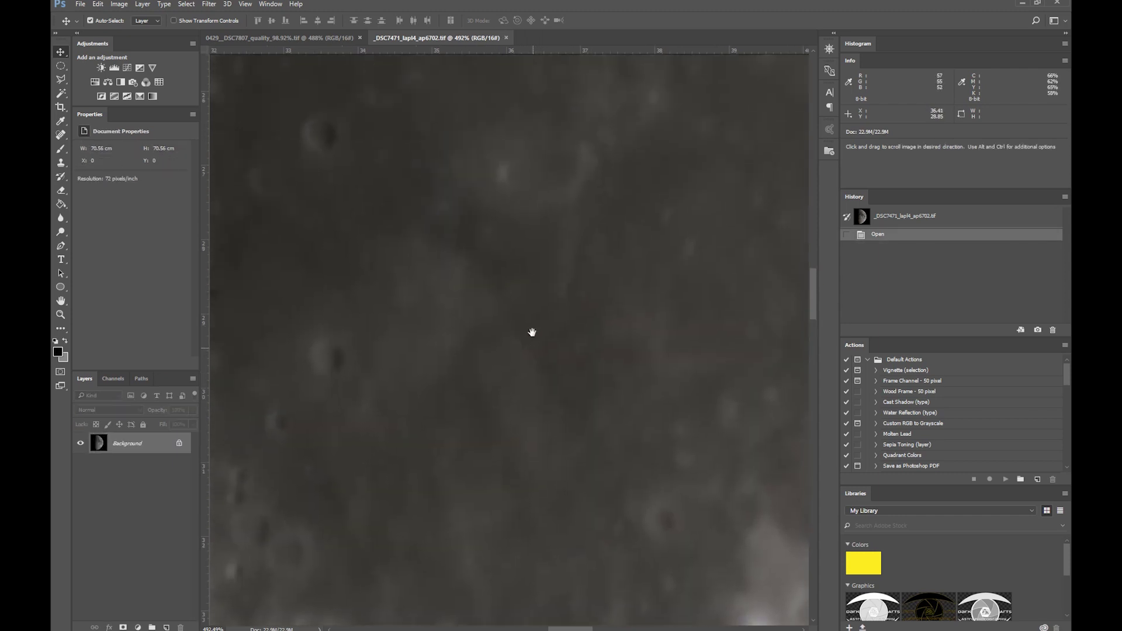
pyautogui.click(310, 38)
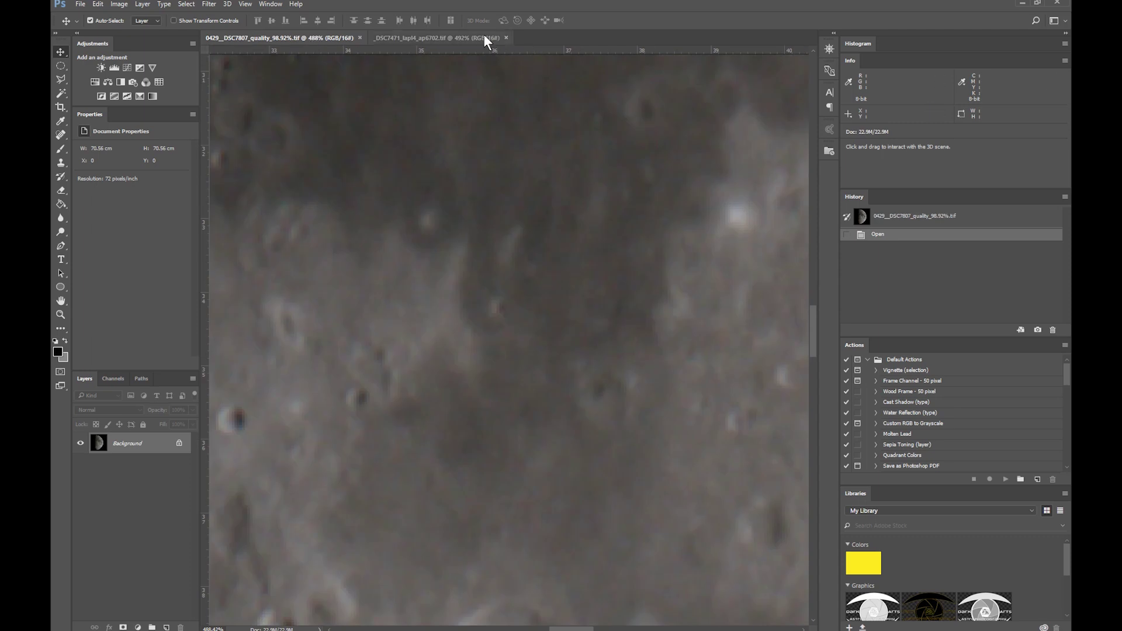
pyautogui.click(458, 37)
pyautogui.moveTo(604, 490); pyautogui.dragTo(587, 210)
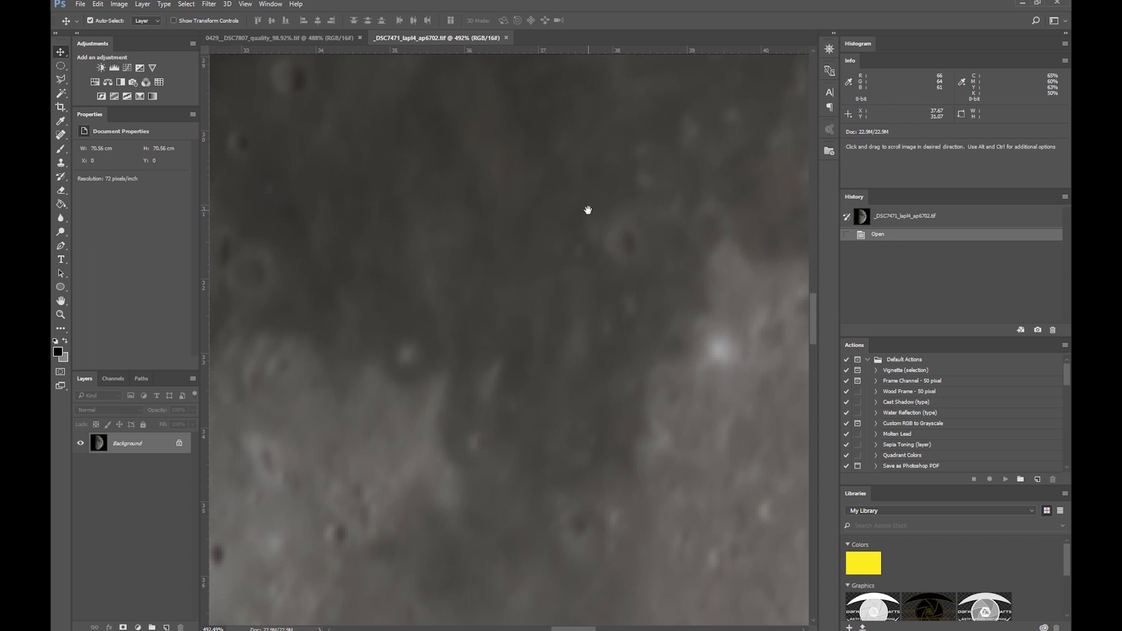
pyautogui.click(321, 37)
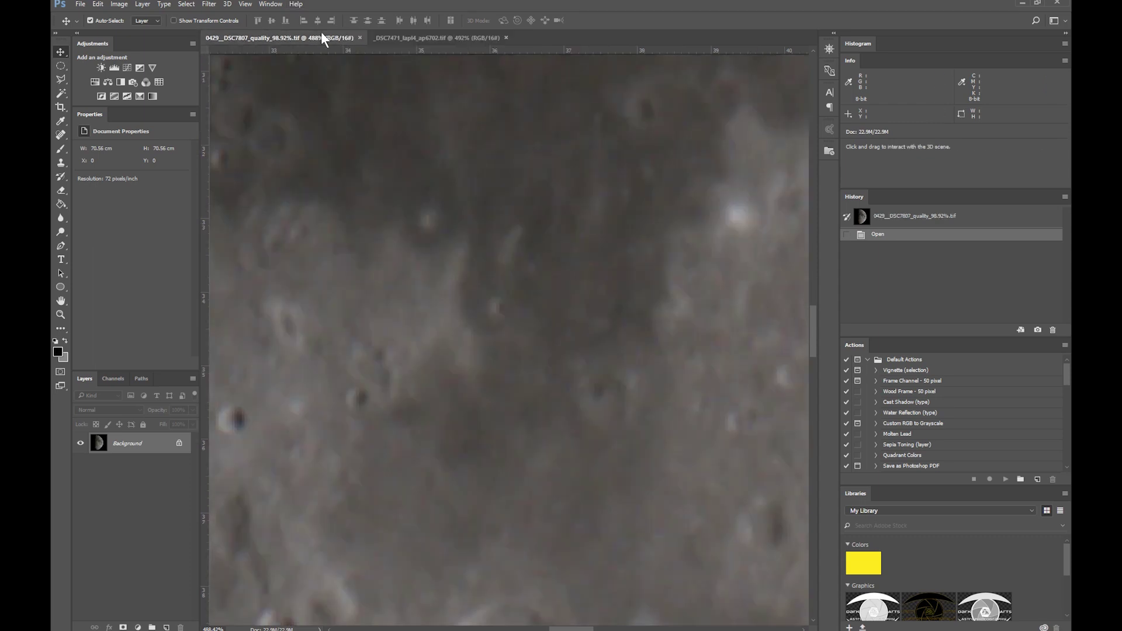
pyautogui.click(443, 38)
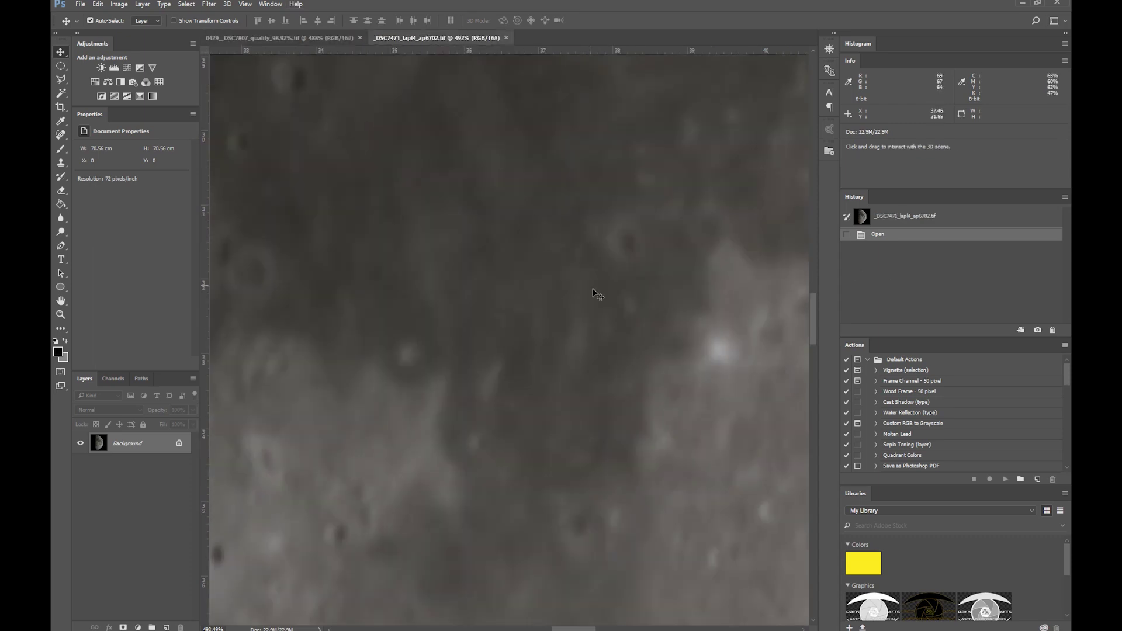
pyautogui.scroll(-3, 609, 351)
pyautogui.hscroll(-1, 646, 328)
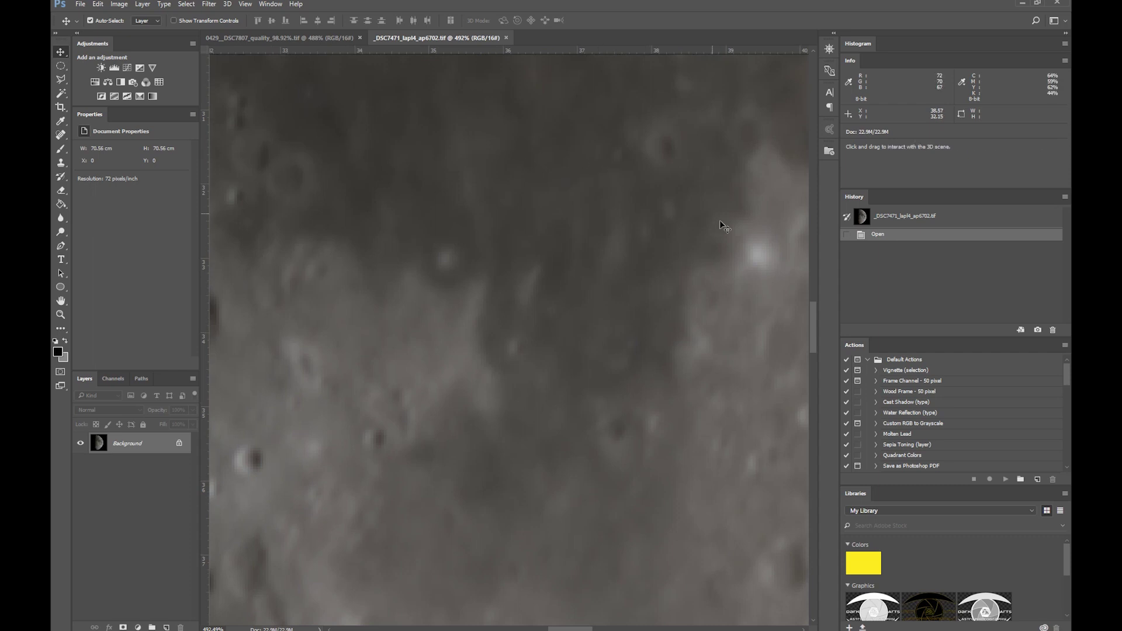
pyautogui.click(289, 38)
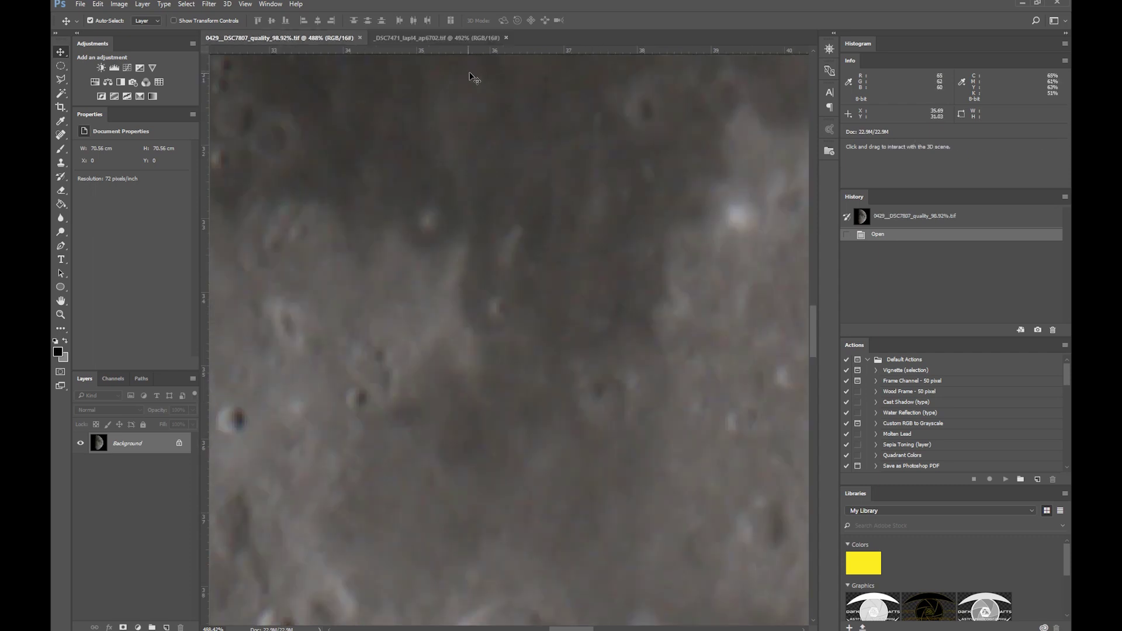
pyautogui.click(439, 39)
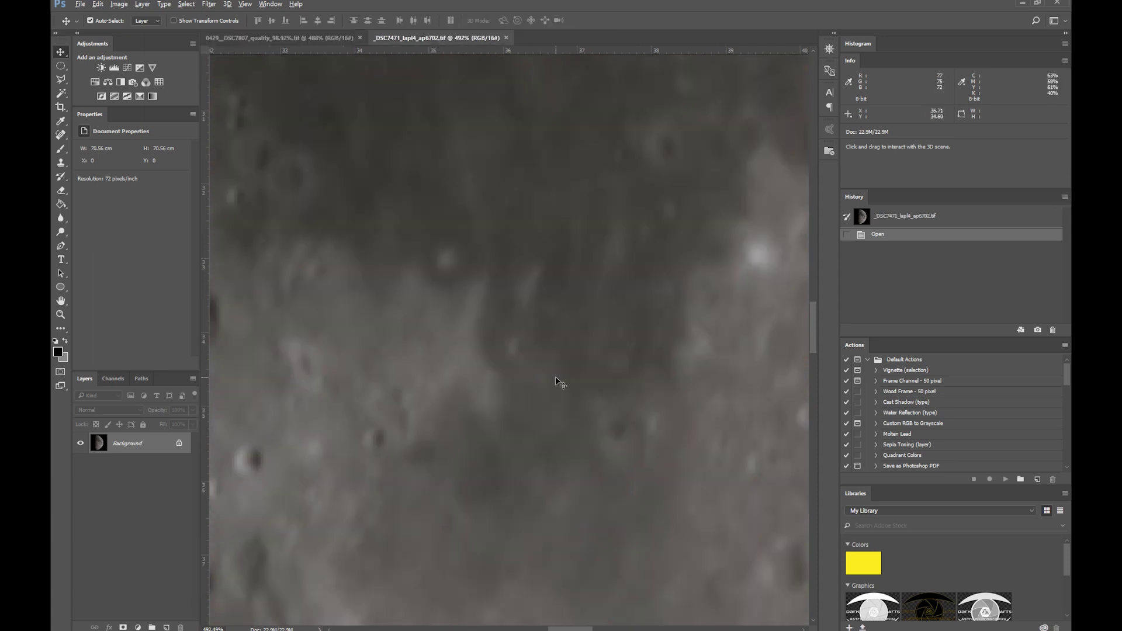
# Close the stacked image in Photoshop and switch to the RegiStax window.
pyautogui.scroll(-10, 556, 380)
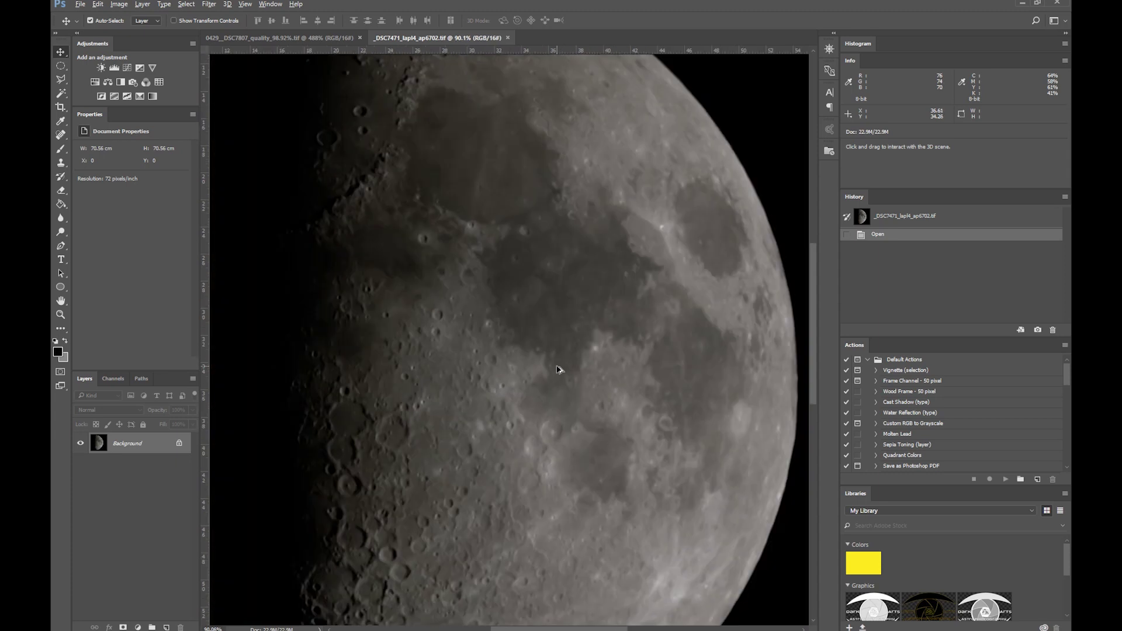
pyautogui.scroll(-2, 558, 365)
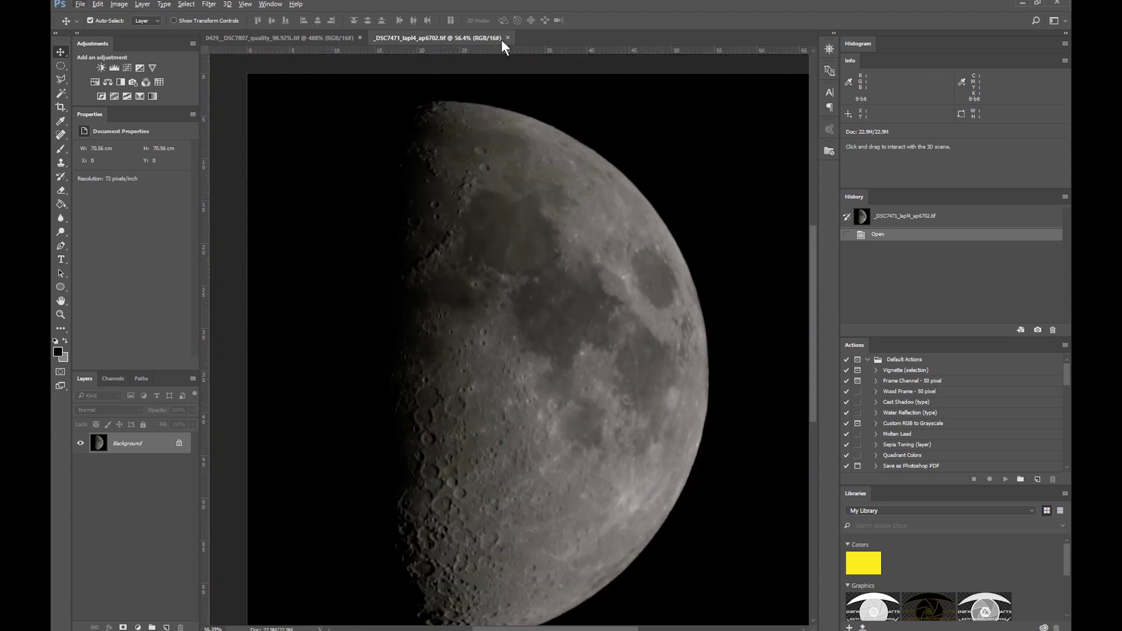
pyautogui.click(1021, 5)
pyautogui.click(508, 38)
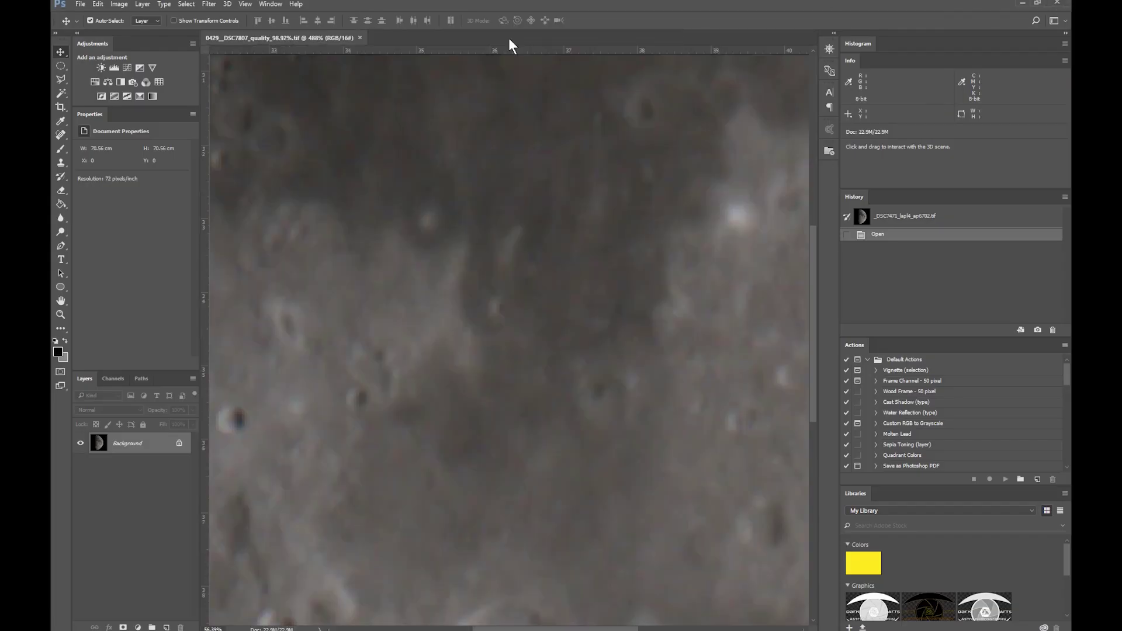
pyautogui.click(1020, 3)
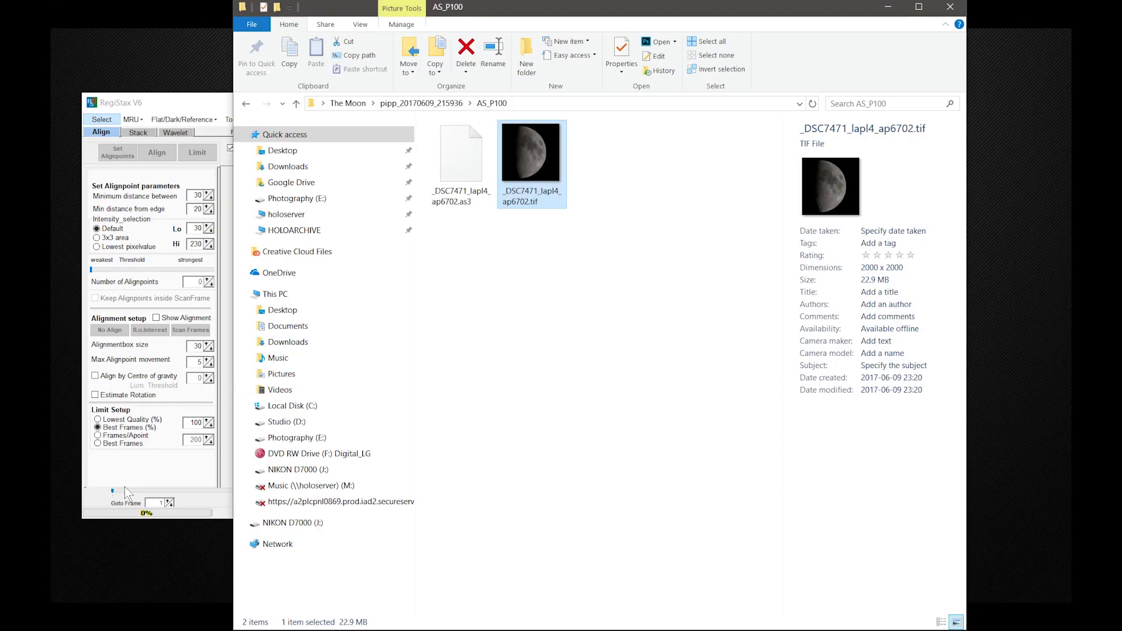
pyautogui.click(194, 127)
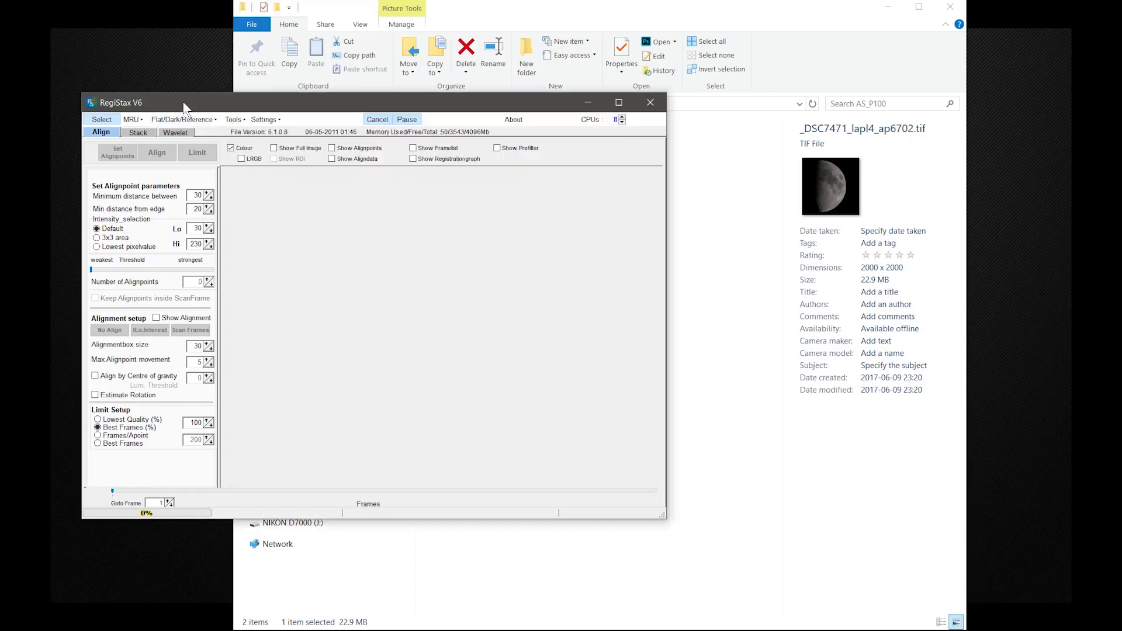
# Load _DSC7471_lapl4_ap6702.tif from the AS_P100 folder into RegiStax with stretched intensity levels and maximise the RegiStax window.
pyautogui.moveTo(183, 103); pyautogui.dragTo(336, 217)
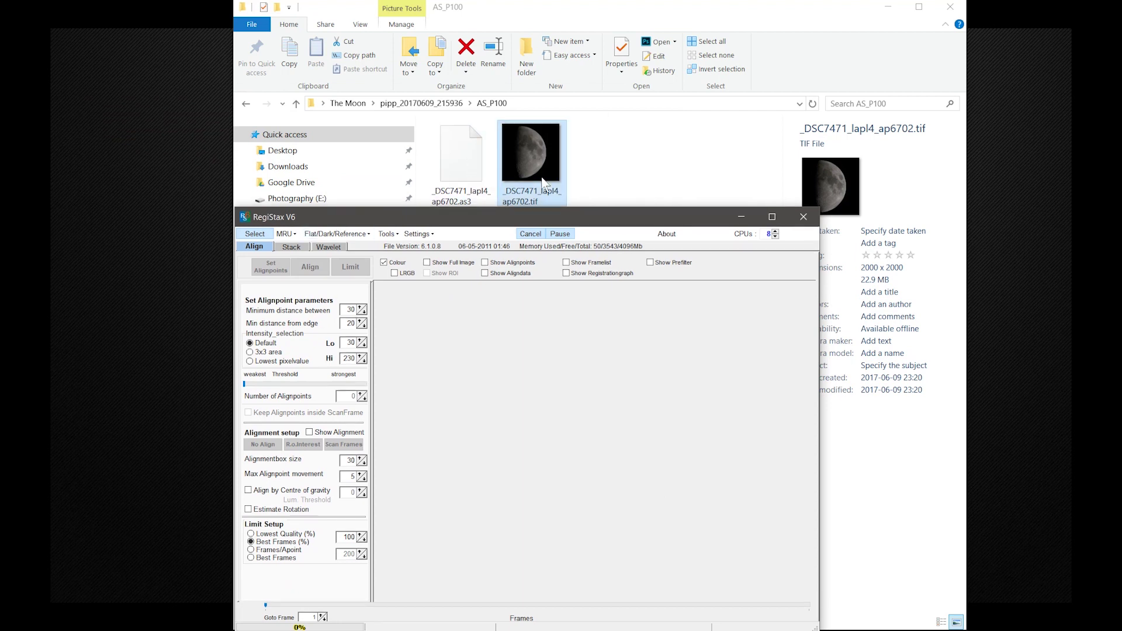
pyautogui.moveTo(531, 175); pyautogui.dragTo(602, 277)
pyautogui.moveTo(494, 401); pyautogui.dragTo(494, 401)
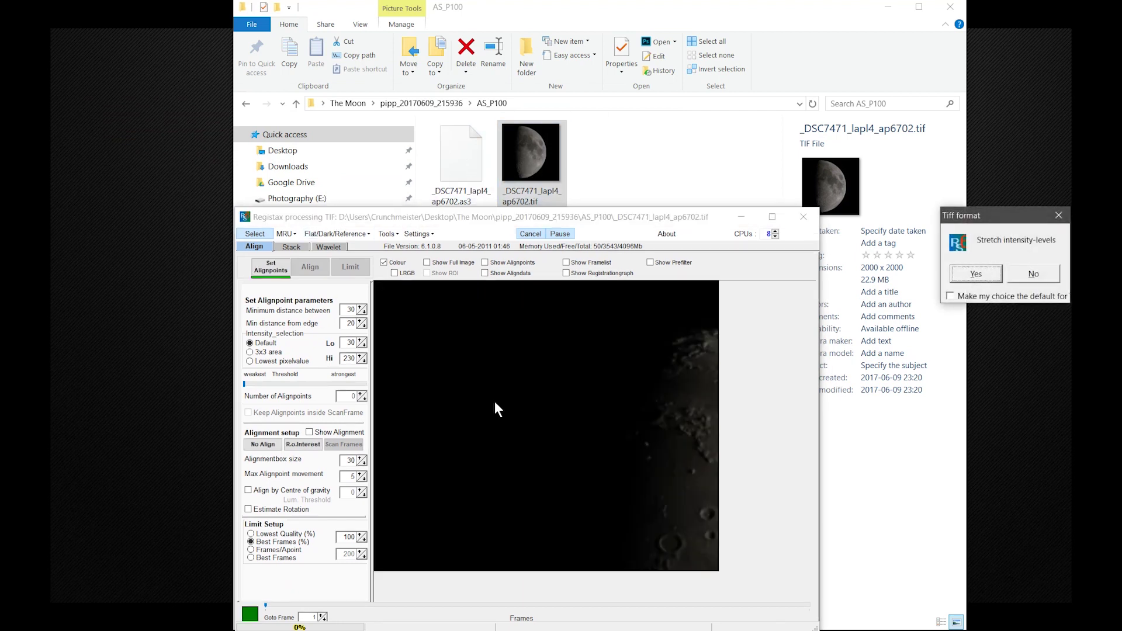
pyautogui.click(977, 275)
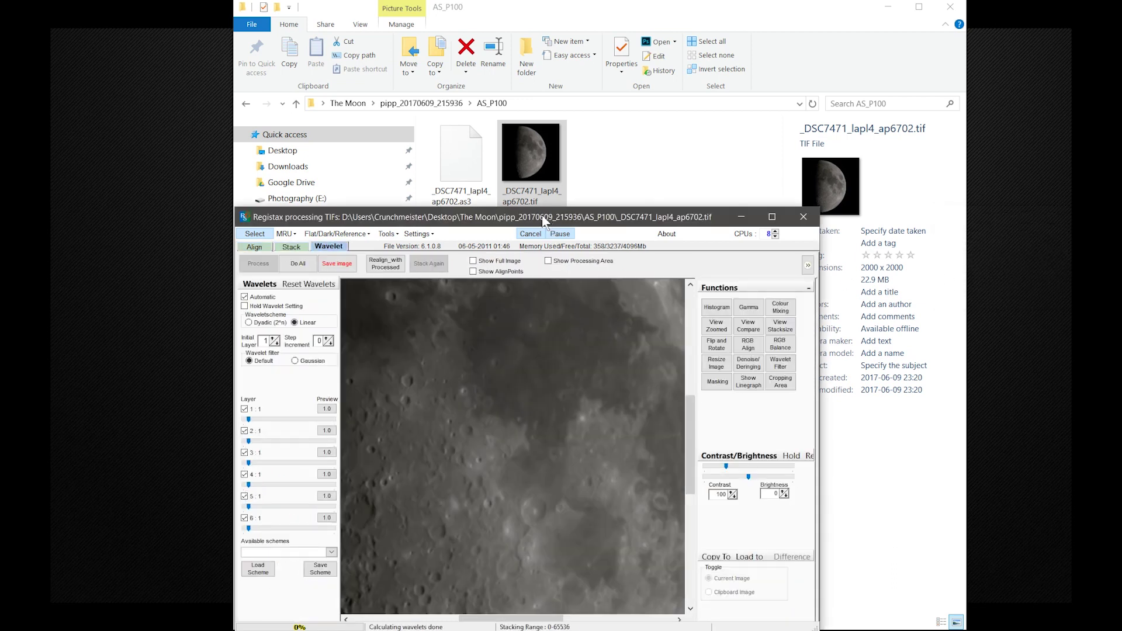
pyautogui.doubleClick(543, 218)
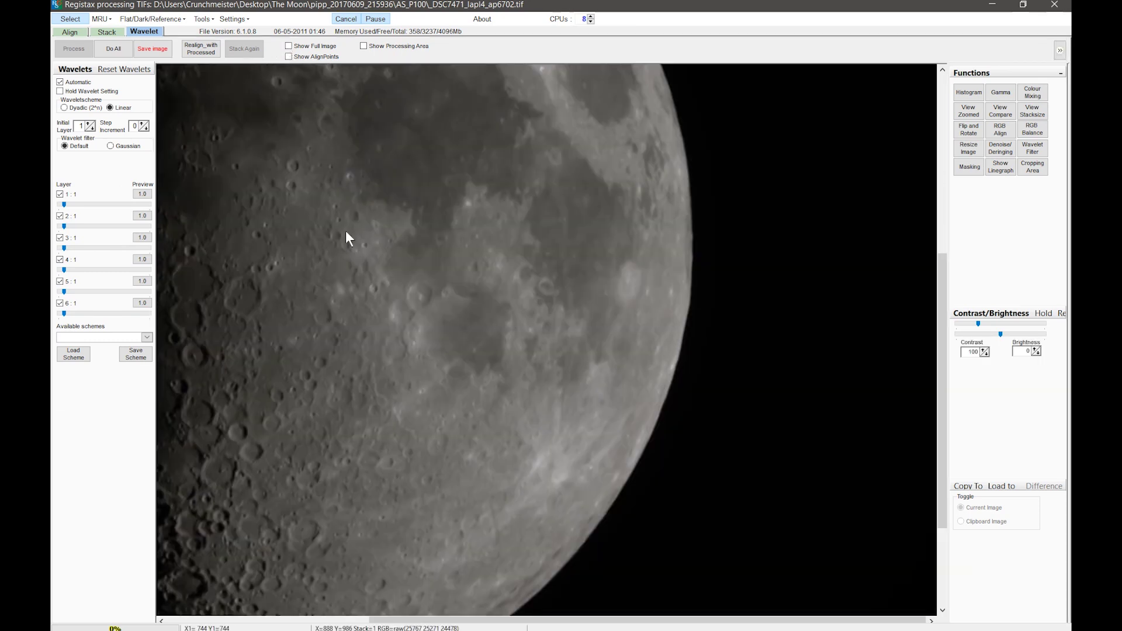
# Check the whole moon image and switch the wavelet filter to Gaussian.
pyautogui.click(289, 46)
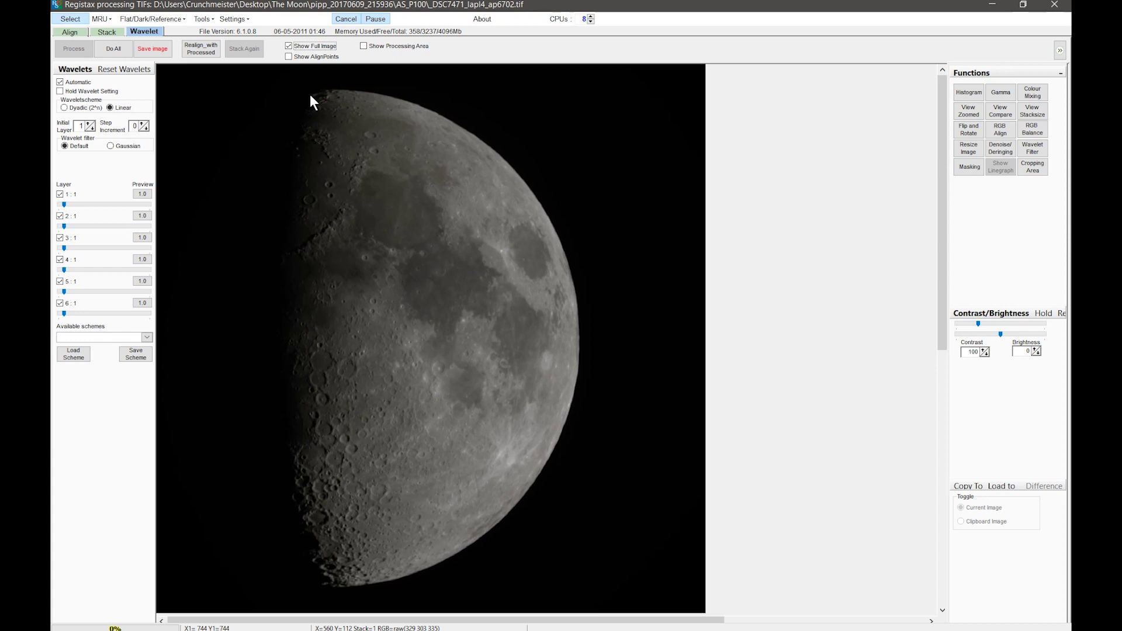
pyautogui.click(288, 47)
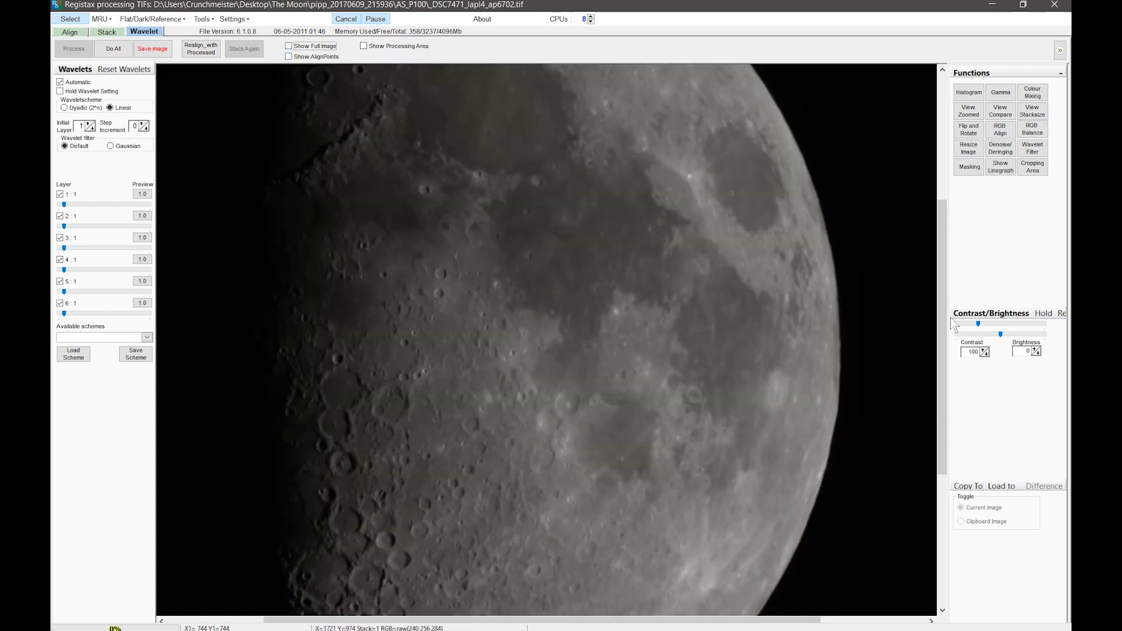
pyautogui.moveTo(942, 318); pyautogui.dragTo(940, 366)
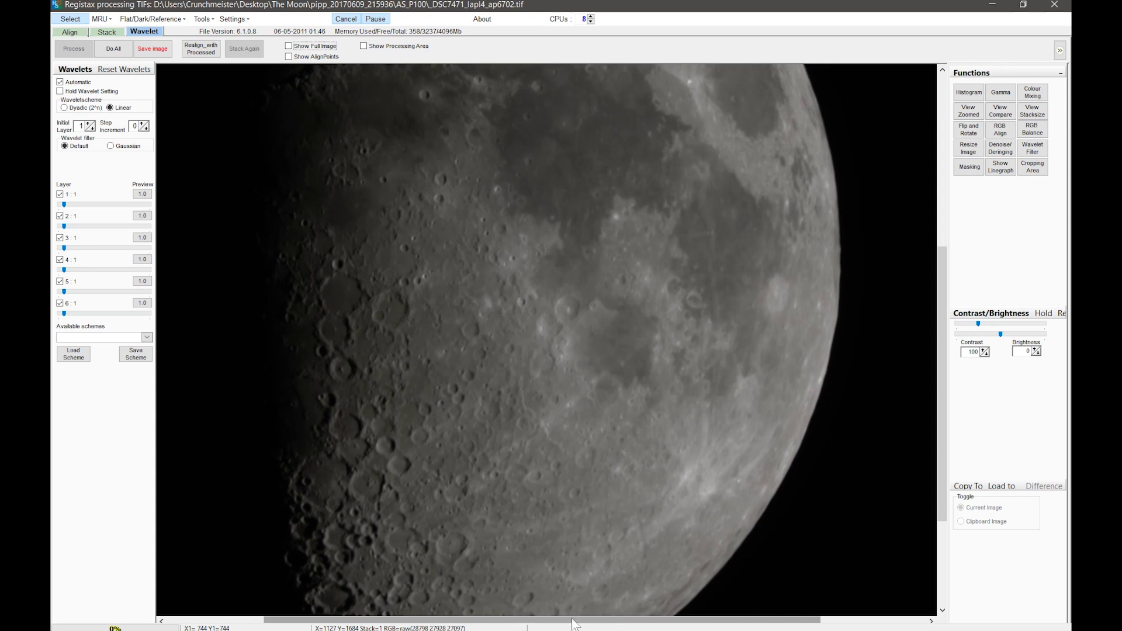
pyautogui.moveTo(546, 621); pyautogui.dragTo(492, 621)
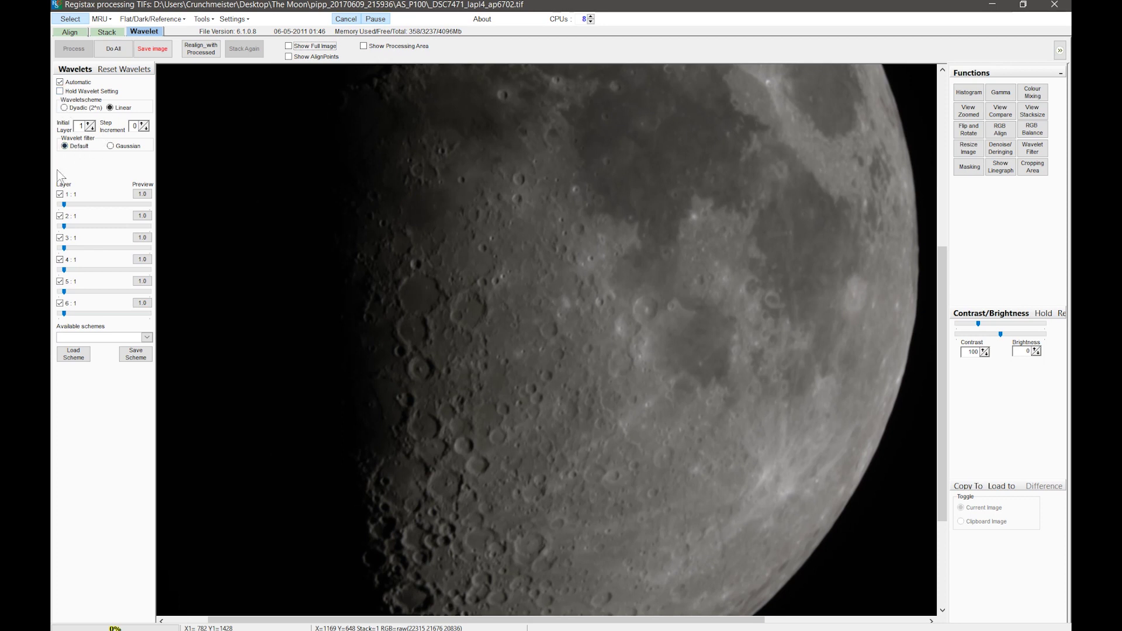
pyautogui.click(110, 146)
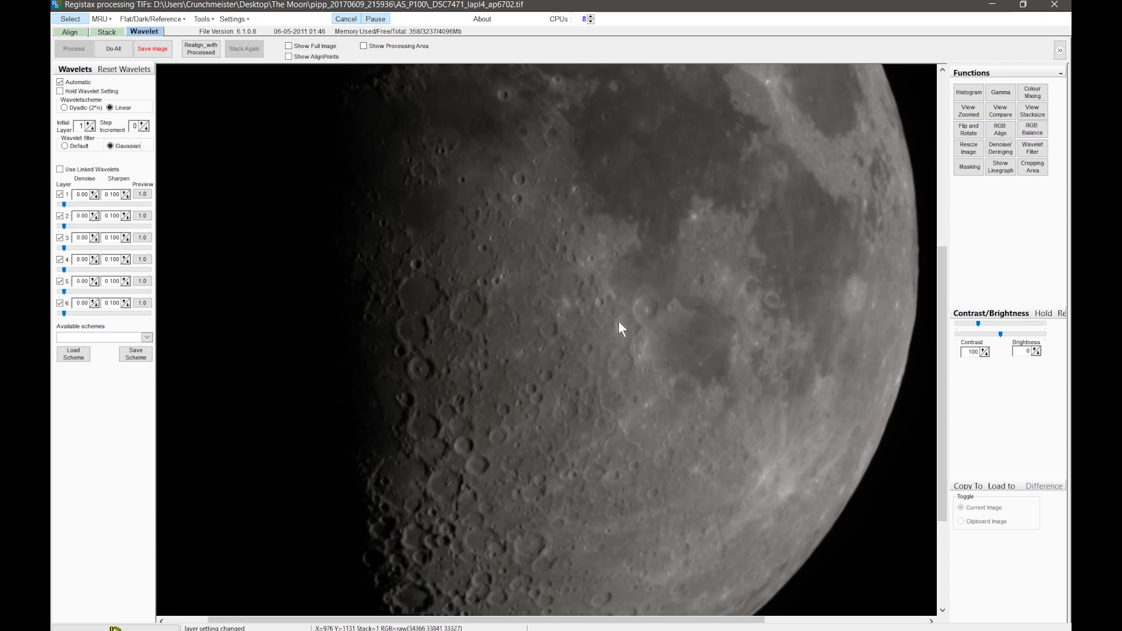
# Stretch the RGB histogram with an upper limit of 219, using the log-based graph.
pyautogui.click(968, 92)
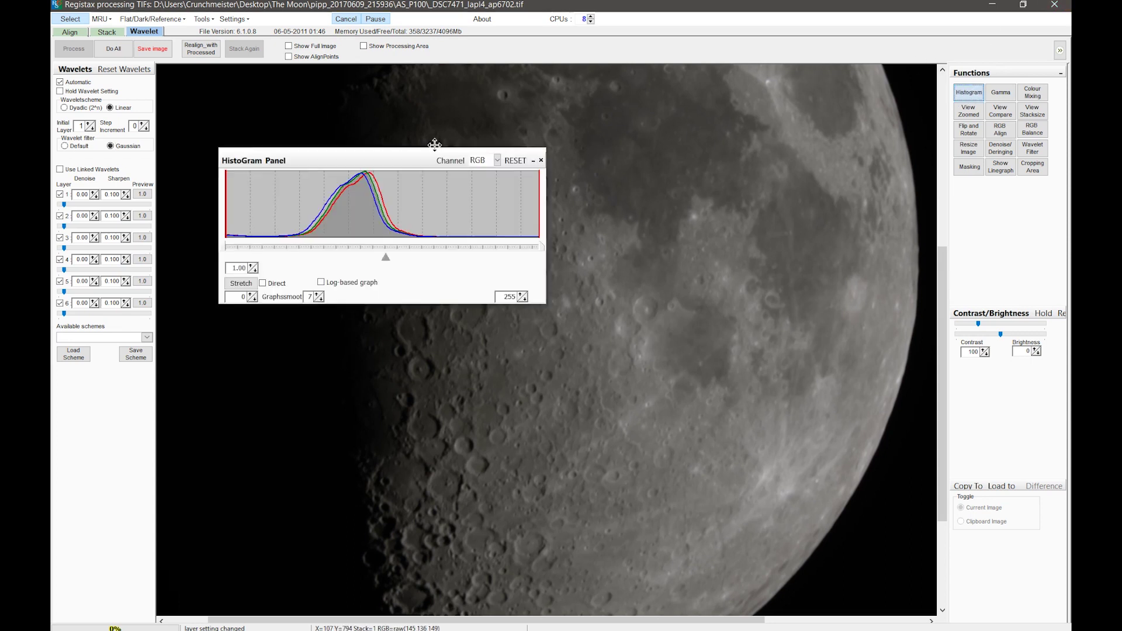
pyautogui.moveTo(431, 144); pyautogui.dragTo(613, 95)
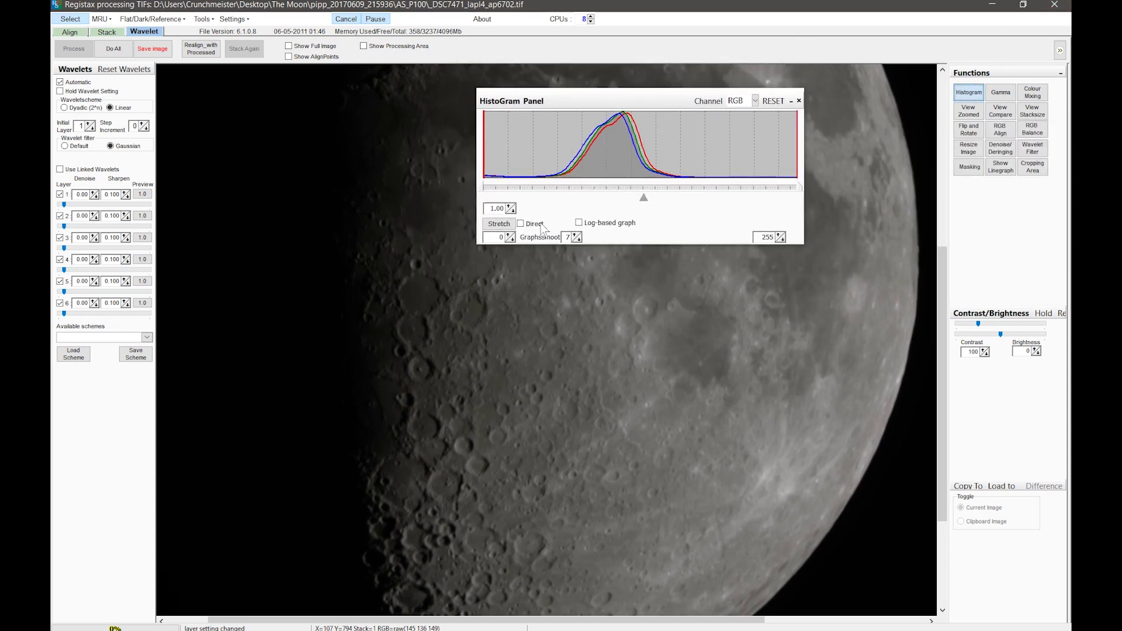
pyautogui.click(579, 223)
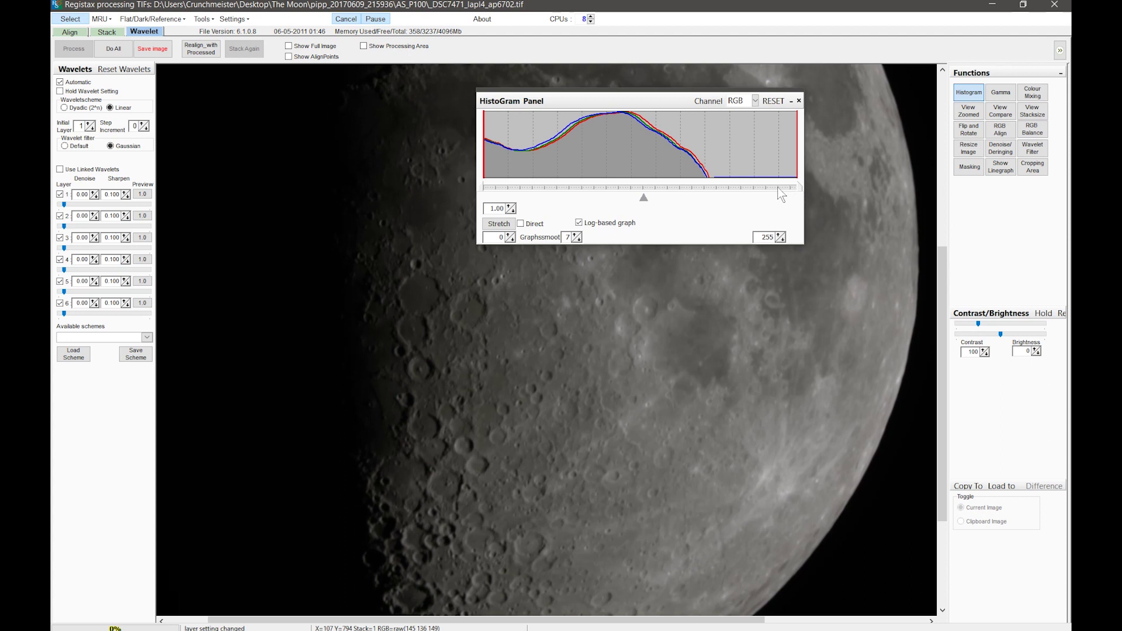
pyautogui.moveTo(799, 193); pyautogui.dragTo(755, 191)
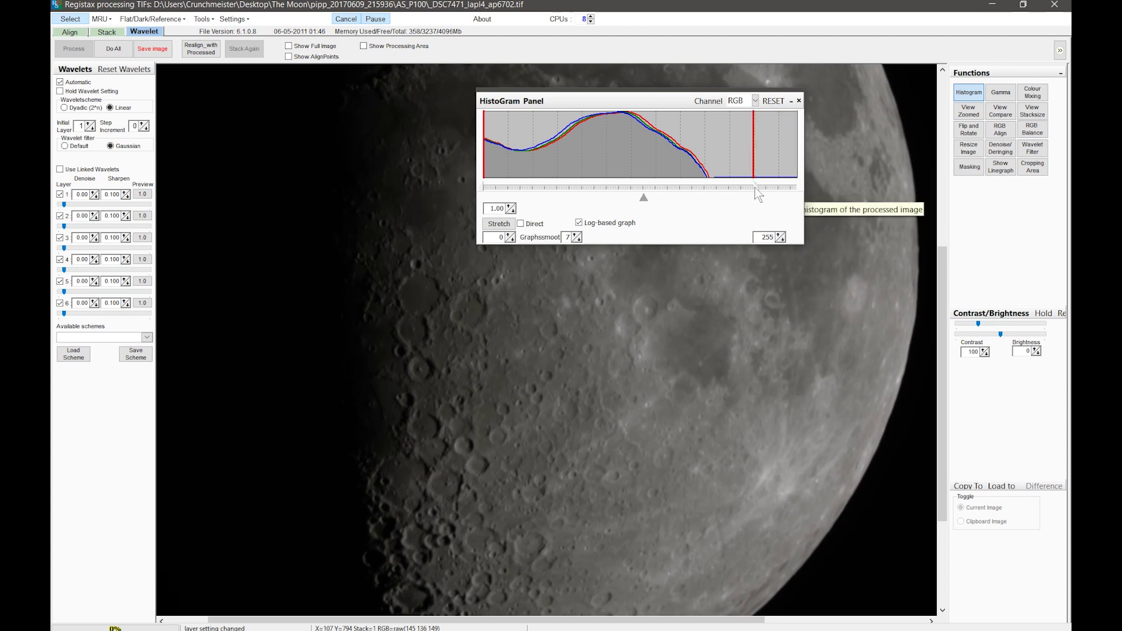
pyautogui.click(756, 191)
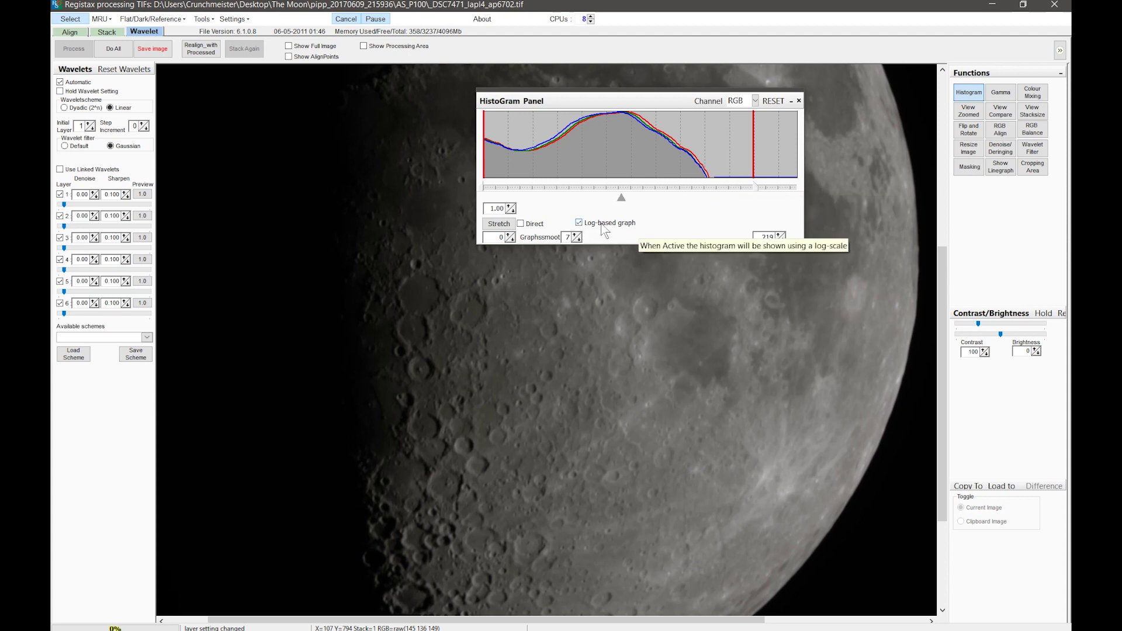
pyautogui.click(496, 227)
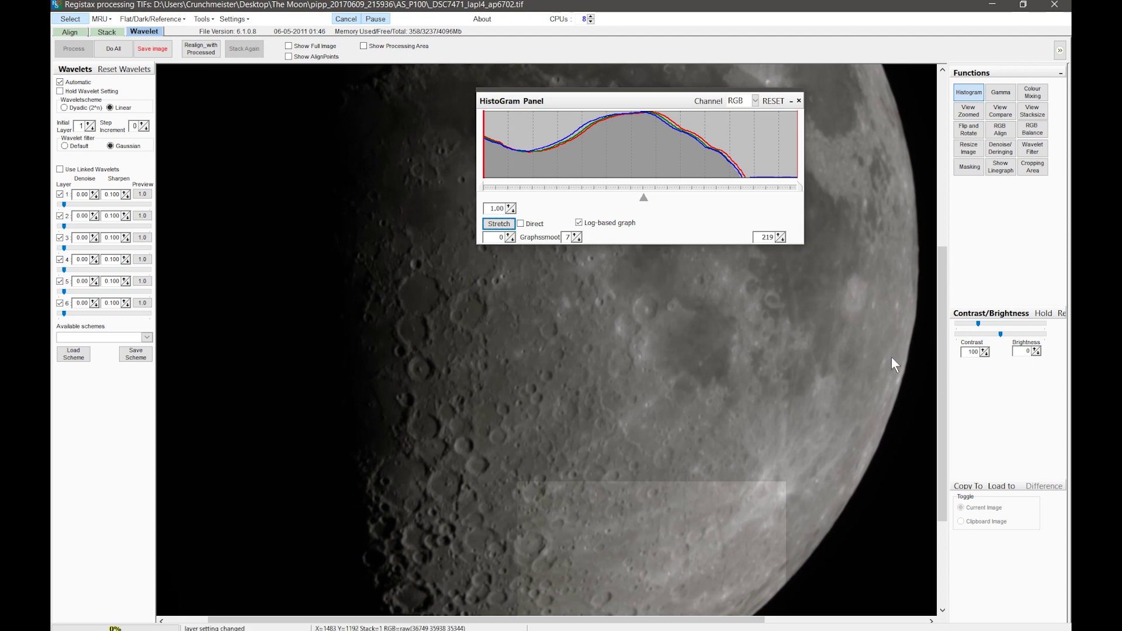
# Bend the gamma curve below the diagonal at its lower midtones to darken the preview area.
pyautogui.moveTo(942, 380); pyautogui.dragTo(944, 455)
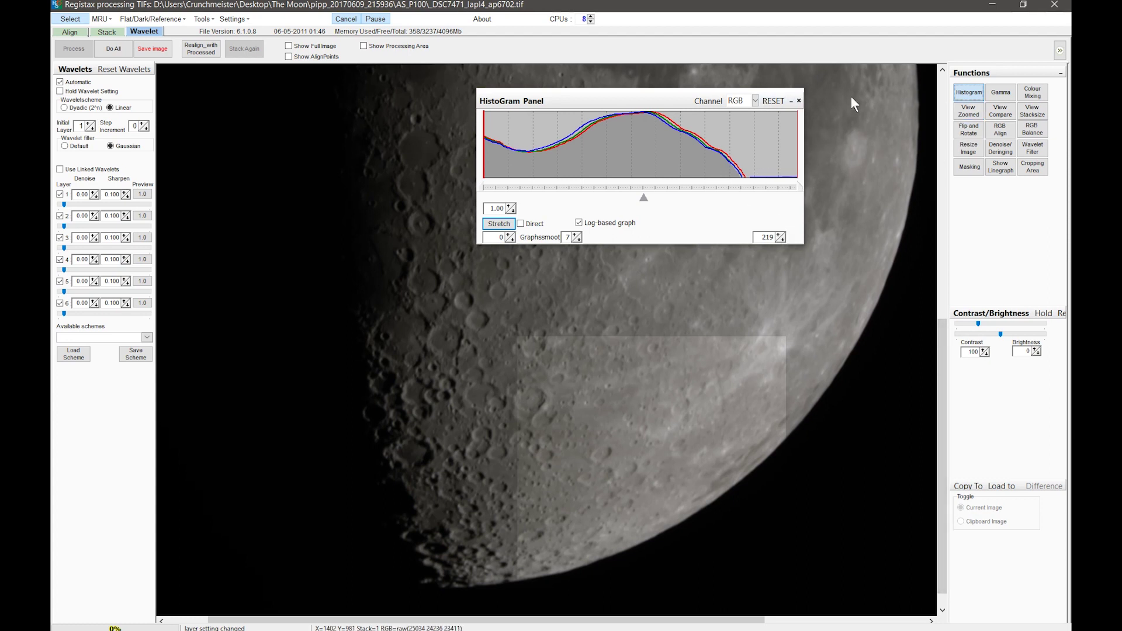
pyautogui.click(1001, 96)
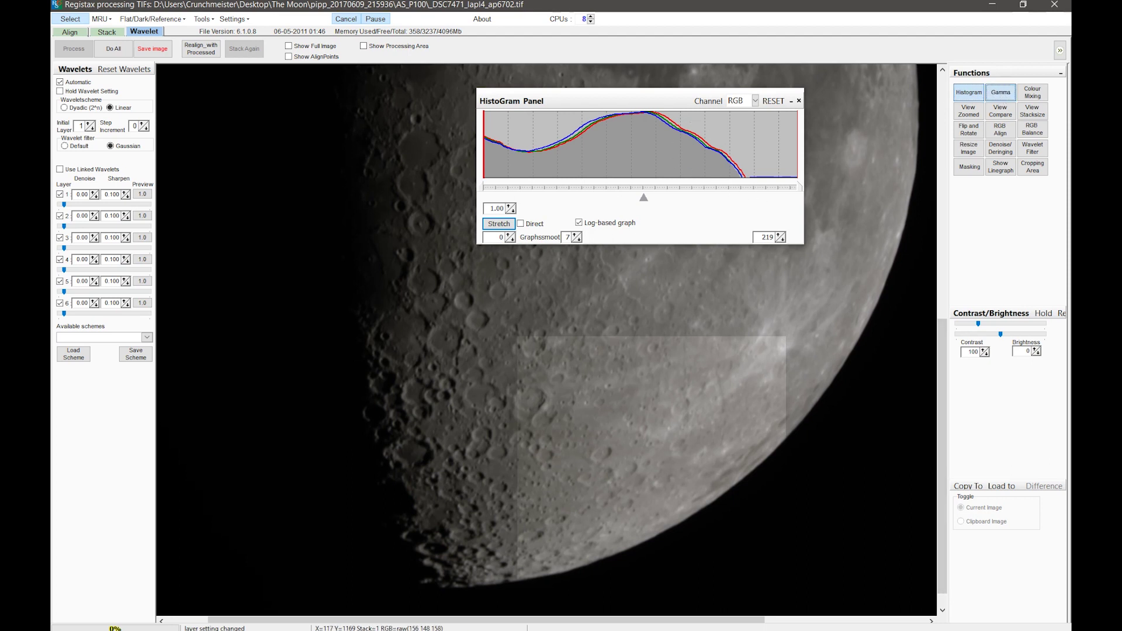
pyautogui.moveTo(154, 207); pyautogui.dragTo(319, 113)
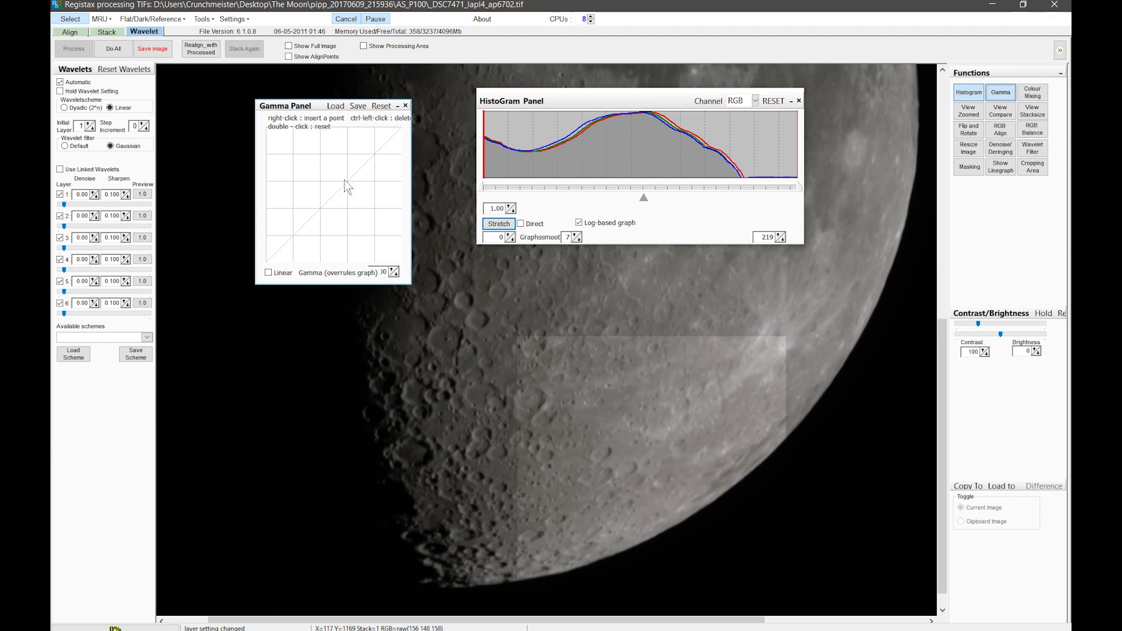
pyautogui.moveTo(334, 198); pyautogui.dragTo(317, 228)
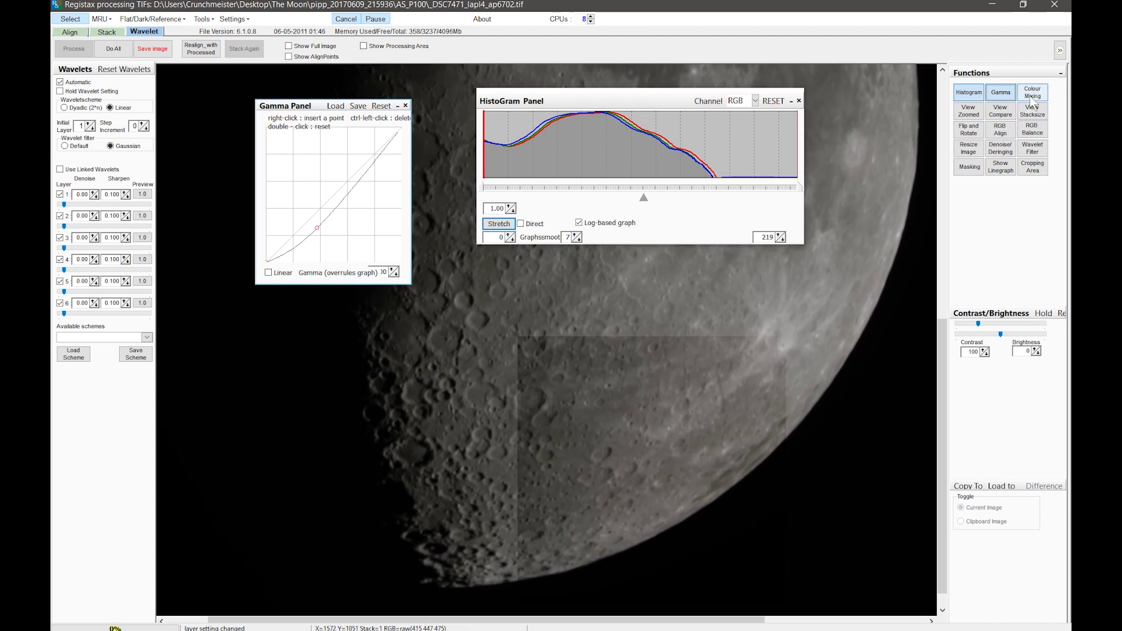
# Align the red and blue channels with the automatic RGB estimate and close the alignment, histogram and gamma panels.
pyautogui.click(1003, 136)
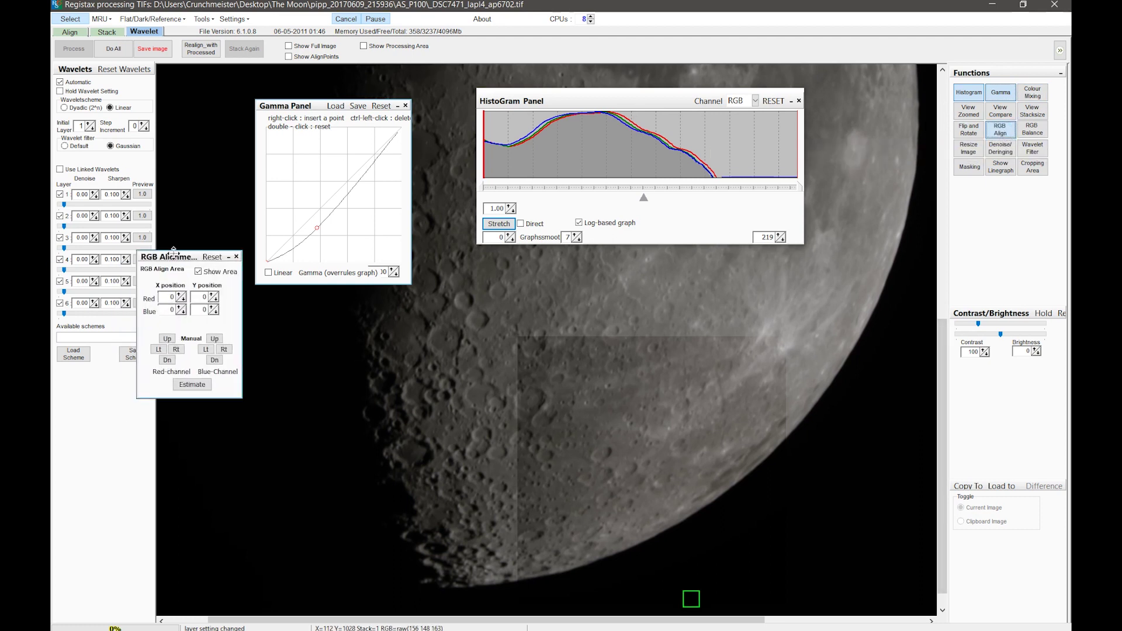
pyautogui.moveTo(173, 254); pyautogui.dragTo(617, 225)
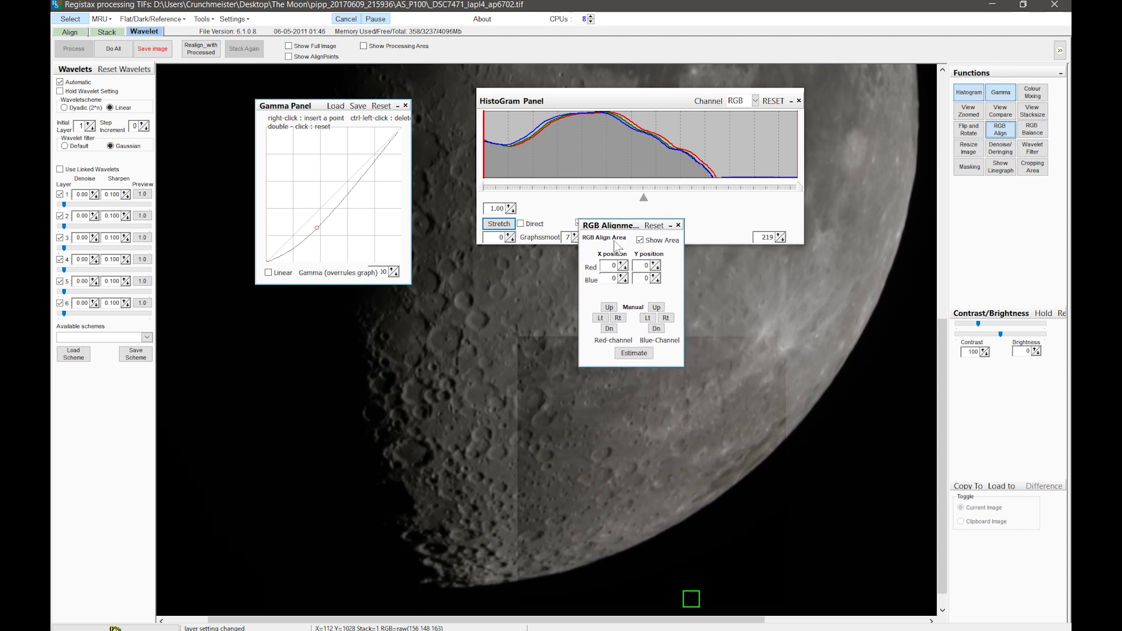
pyautogui.click(633, 354)
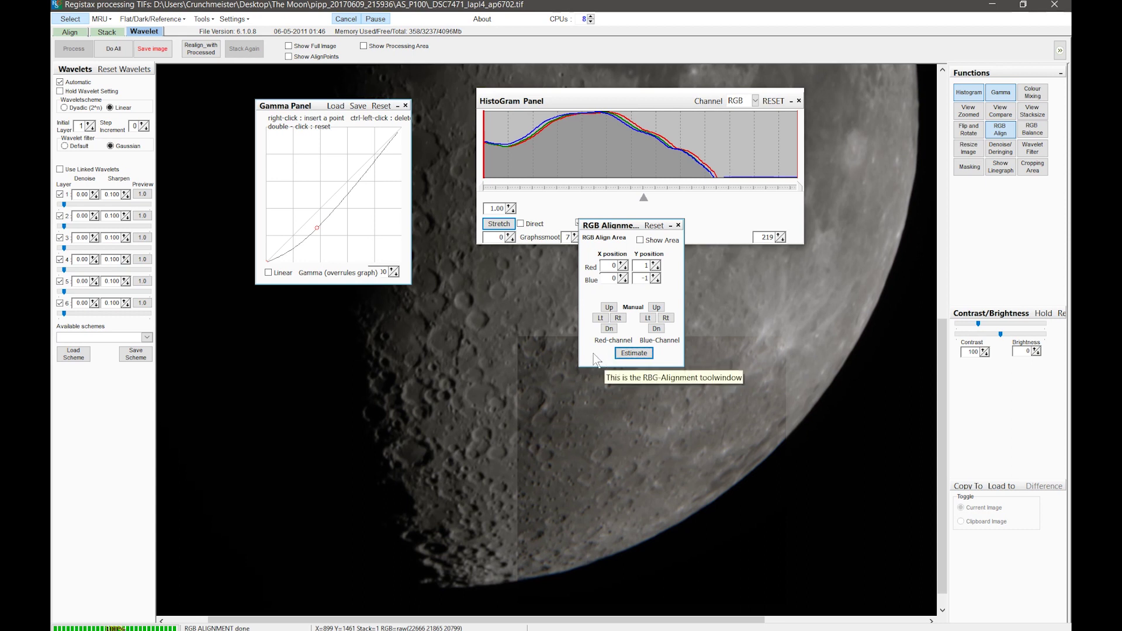
pyautogui.click(678, 226)
pyautogui.click(799, 102)
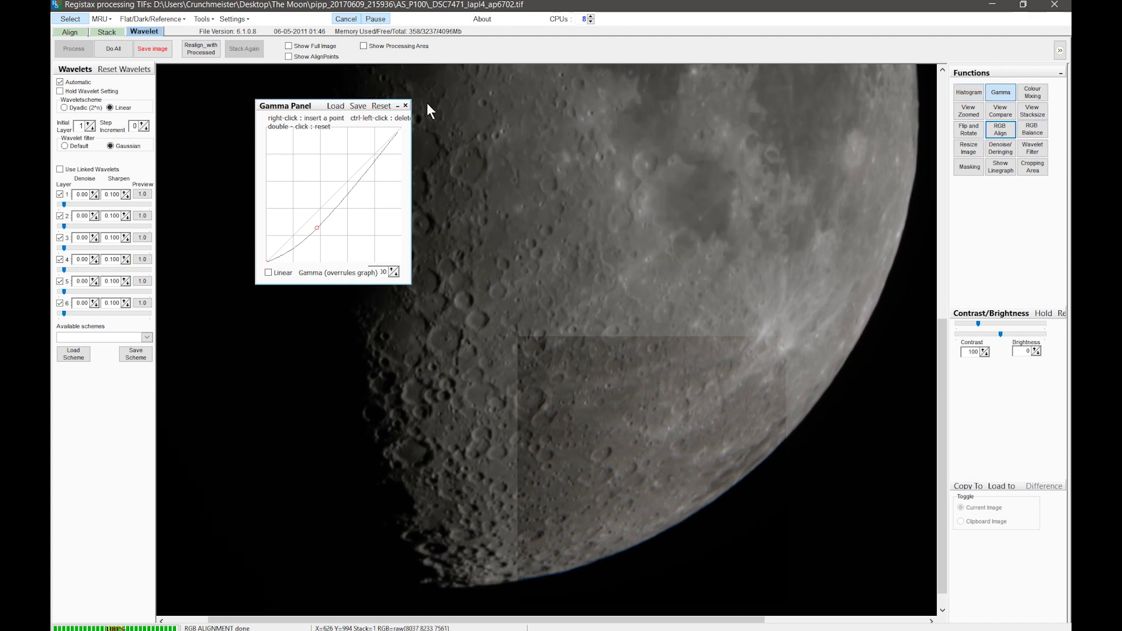
pyautogui.click(405, 106)
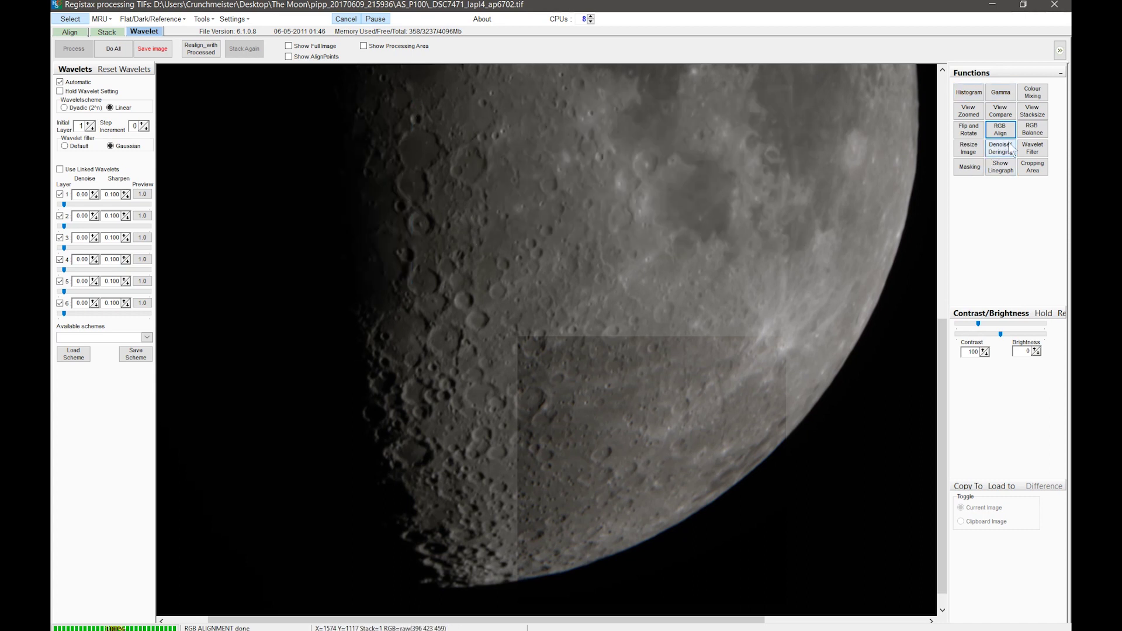
# Apply automatic RGB colour balance to the image and close the balance panel.
pyautogui.click(1032, 129)
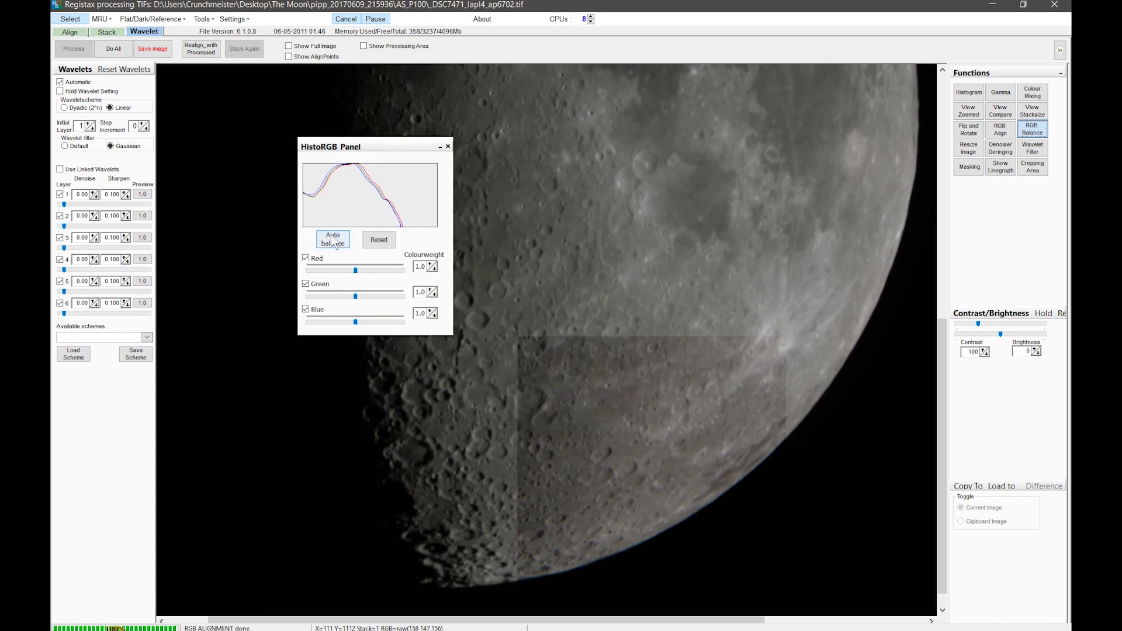
pyautogui.click(331, 241)
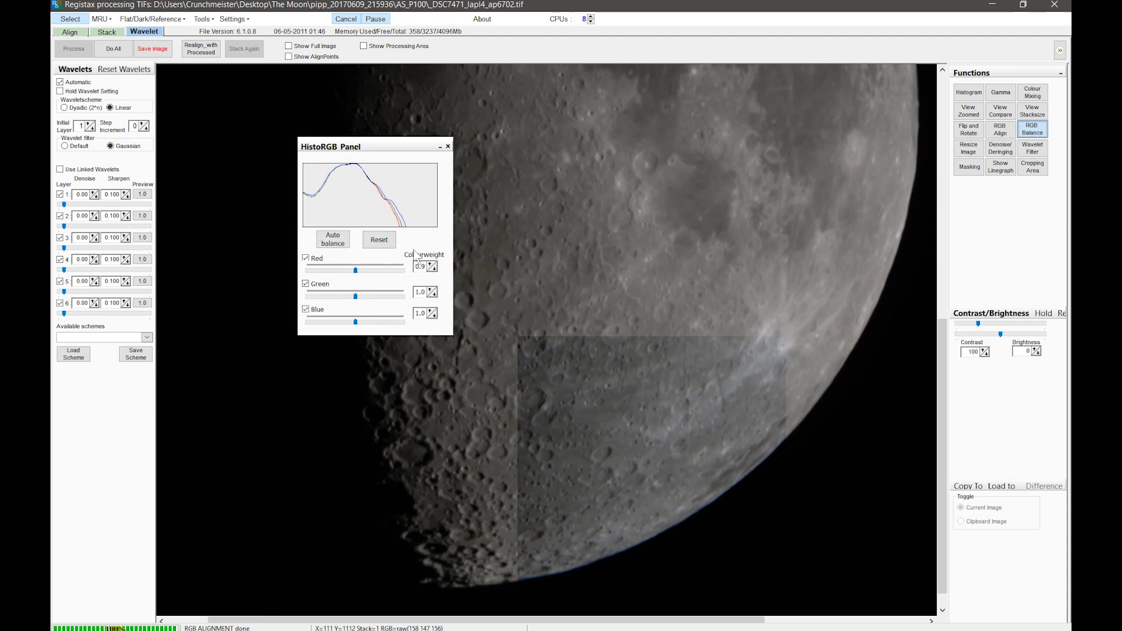
pyautogui.click(447, 146)
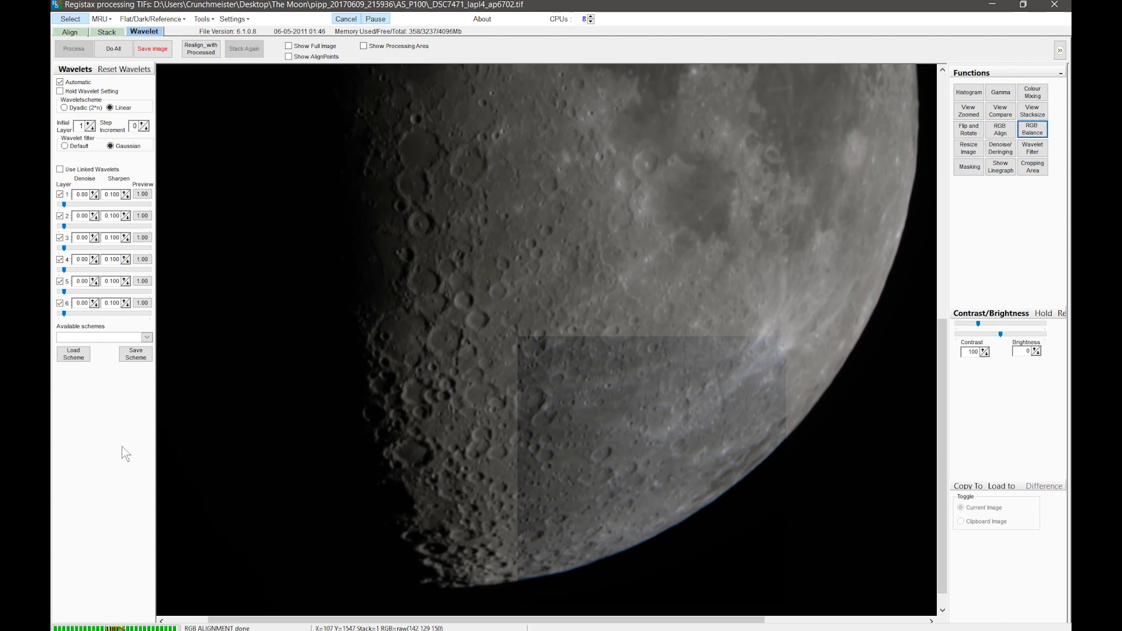
pyautogui.doubleClick(81, 125)
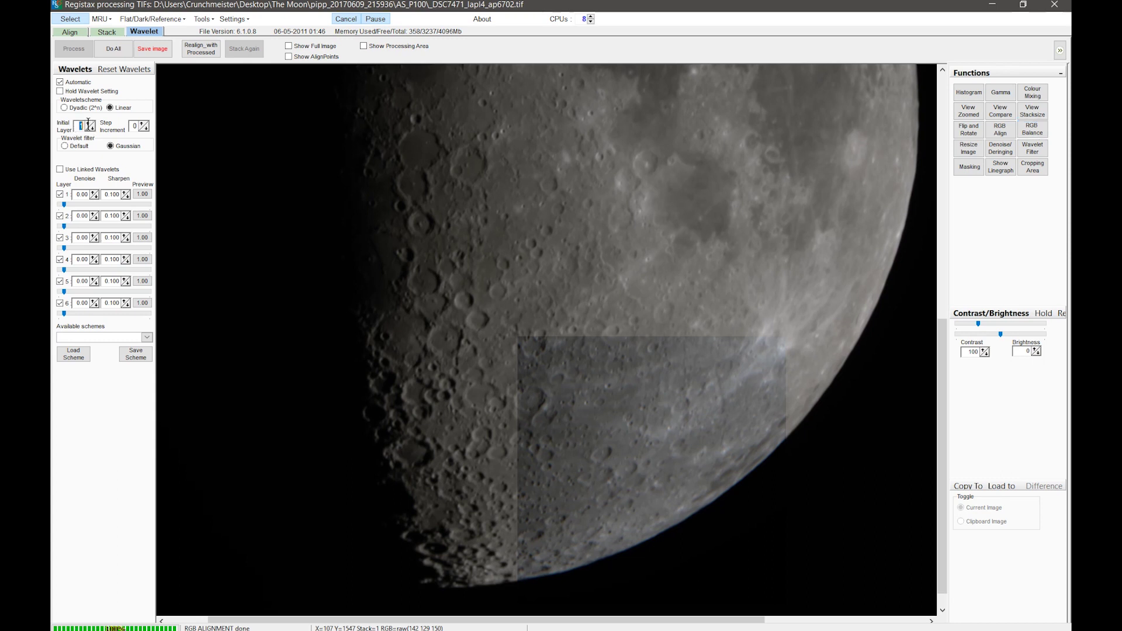
pyautogui.click(146, 337)
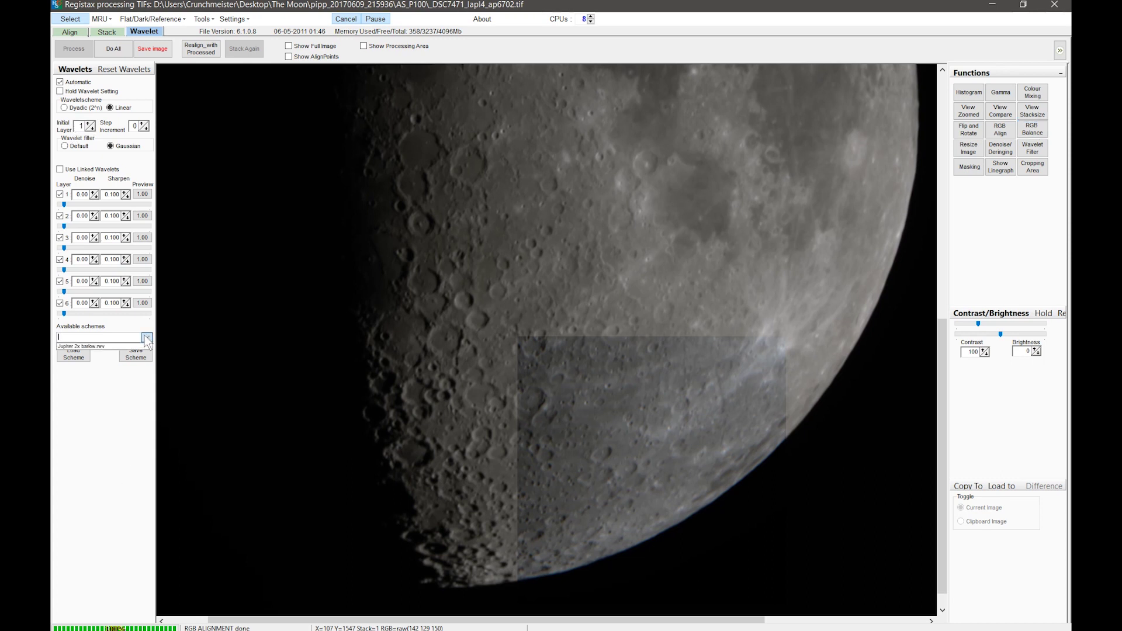
pyautogui.click(96, 408)
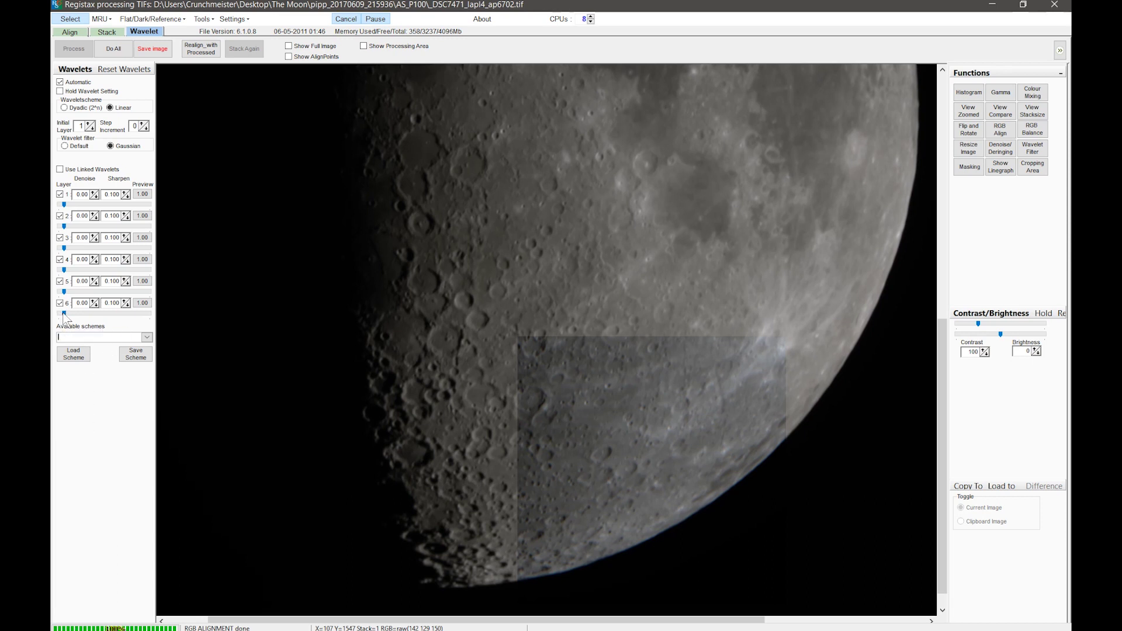
# Try a strength of 35.5 on wavelet layer 6 together with a different initial layer.
pyautogui.moveTo(65, 317); pyautogui.dragTo(96, 314)
pyautogui.click(90, 123)
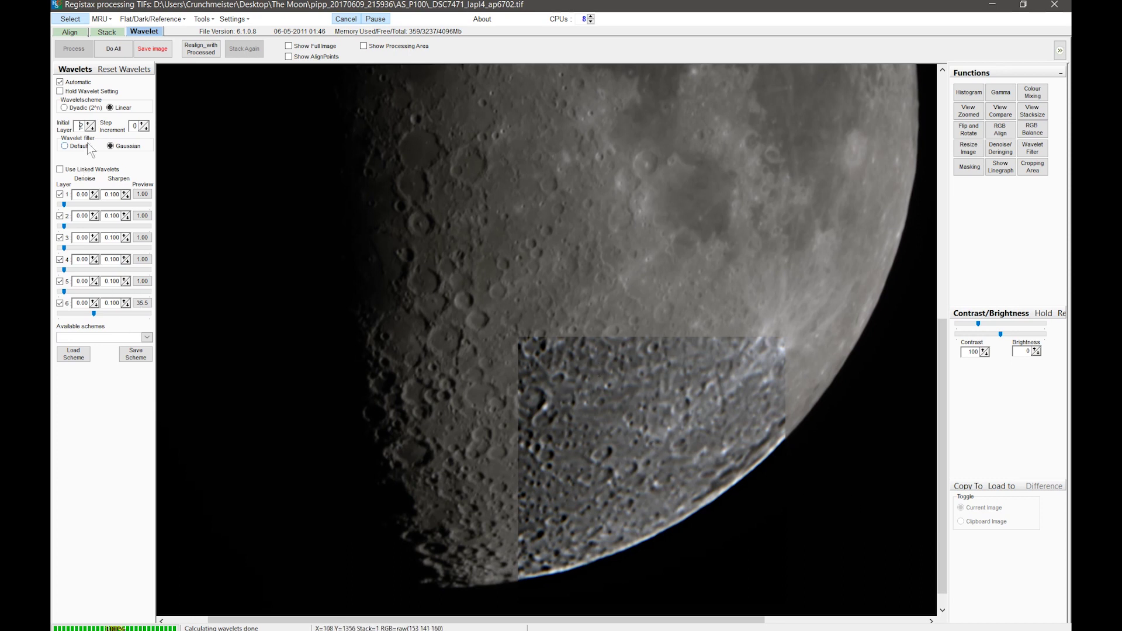
pyautogui.click(92, 129)
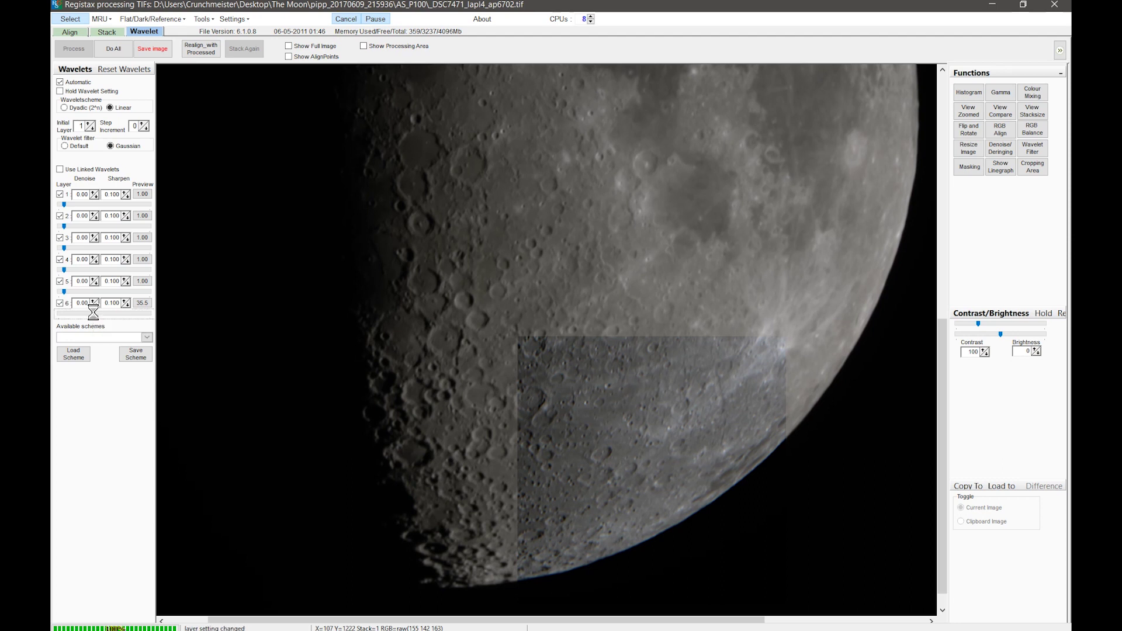
# Set wavelet layer 6 to 5.4 and layer 1 to 81.6, and check the sharpened area within the full moon image.
pyautogui.moveTo(93, 314); pyautogui.dragTo(62, 315)
pyautogui.moveTo(62, 315); pyautogui.dragTo(67, 313)
pyautogui.moveTo(65, 205); pyautogui.dragTo(133, 204)
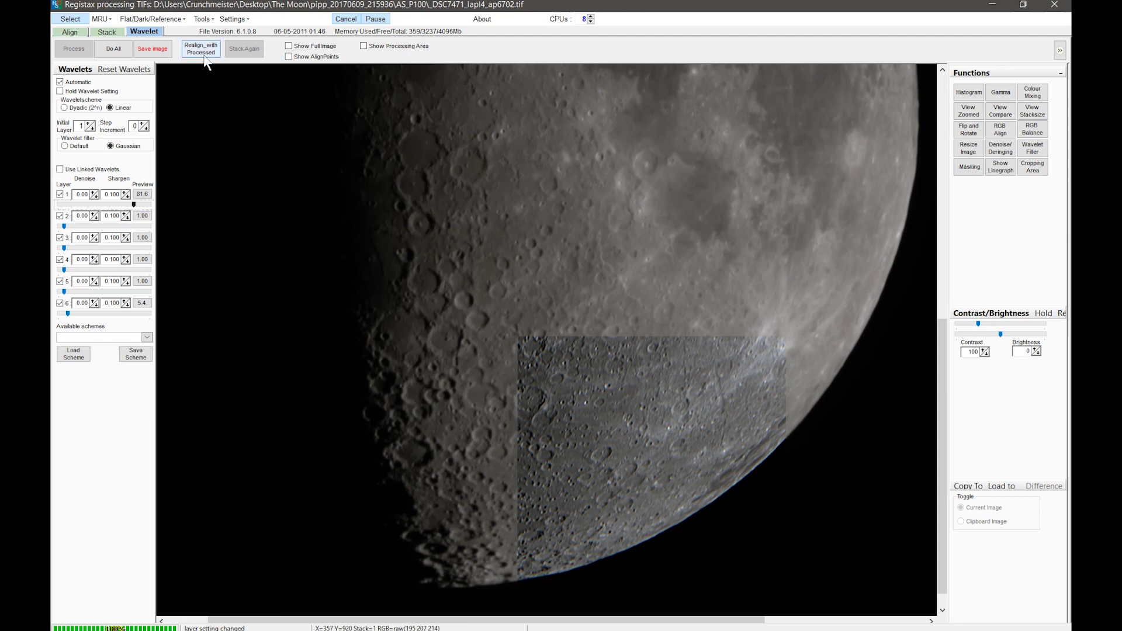
pyautogui.click(289, 46)
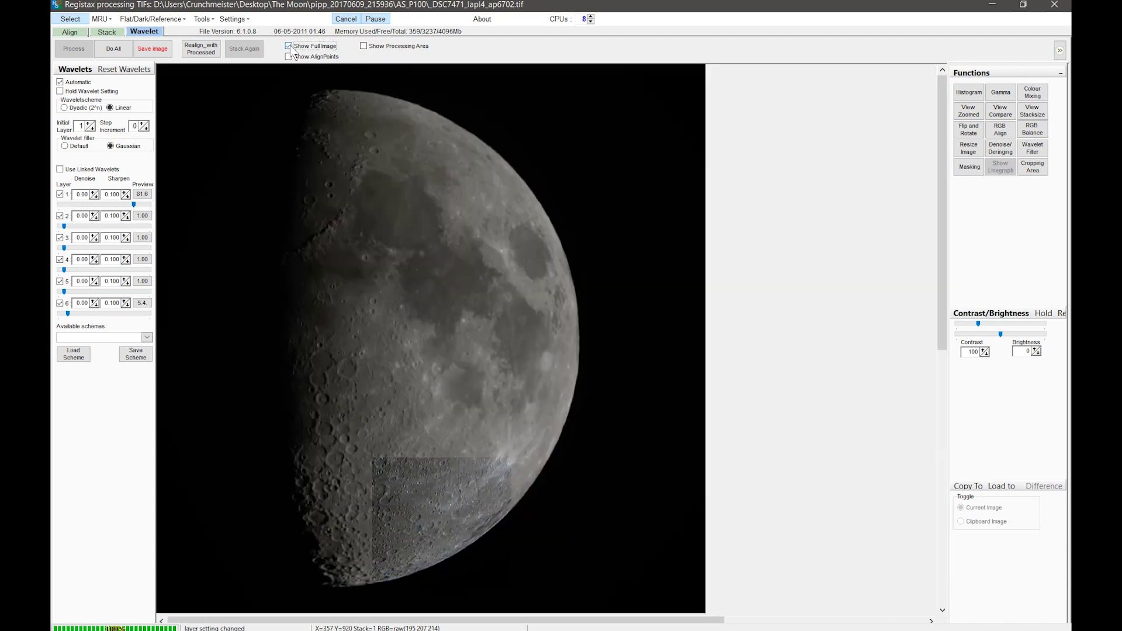
pyautogui.click(288, 46)
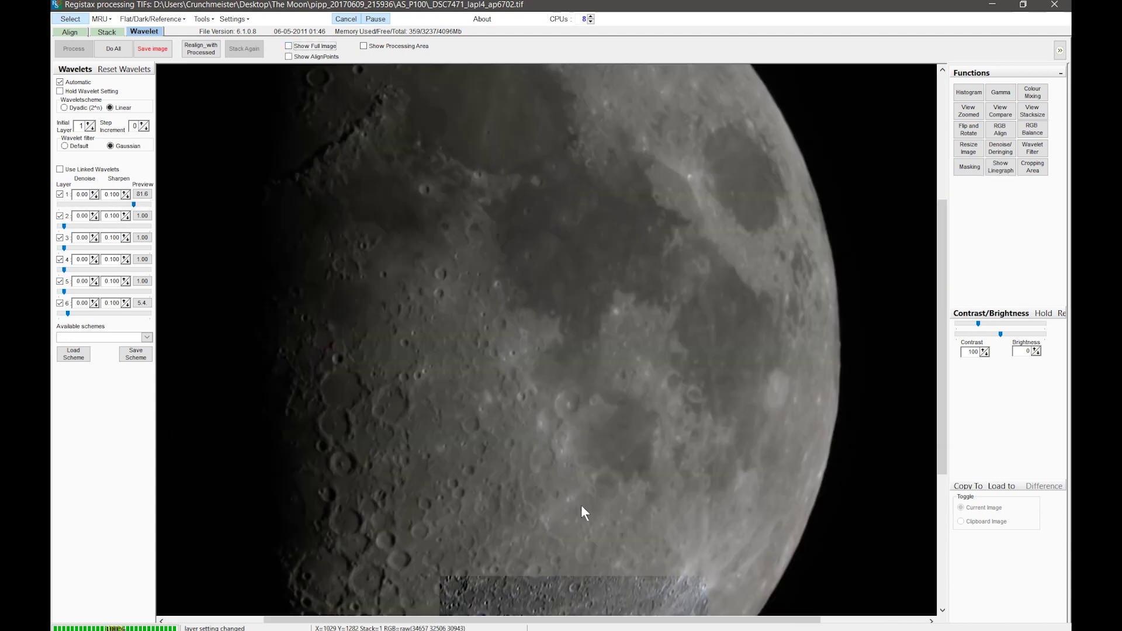
# Try wavelet layer 1 strengths of 20.2, 100 and 33.7 while comparing the sharpened area near the moon's lower edge.
pyautogui.moveTo(942, 308); pyautogui.dragTo(940, 467)
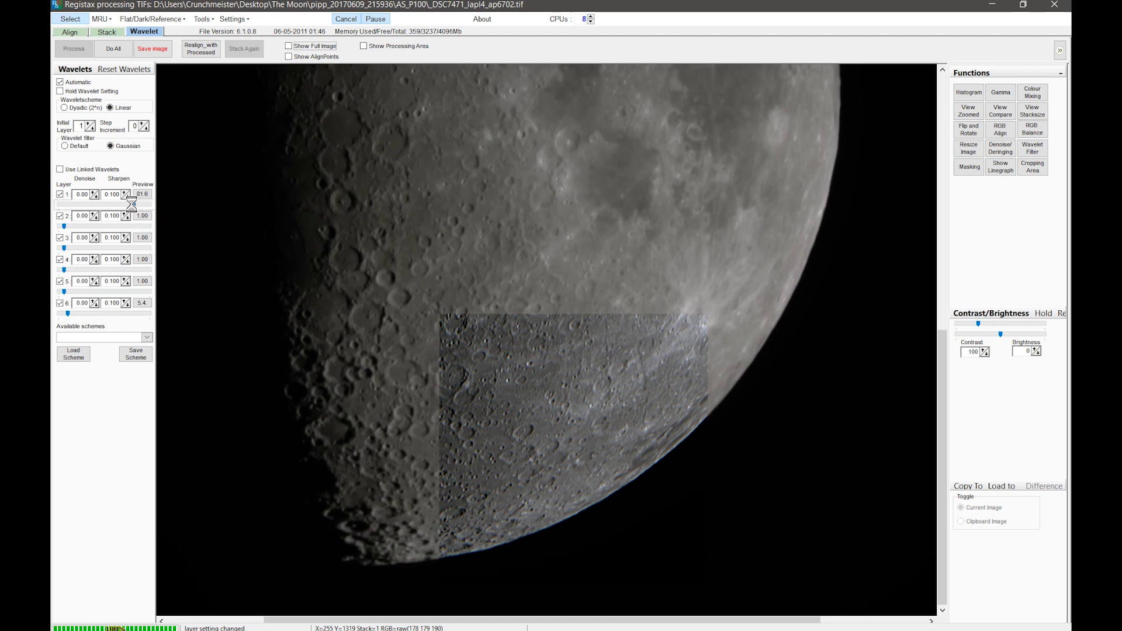
pyautogui.moveTo(134, 204); pyautogui.dragTo(80, 204)
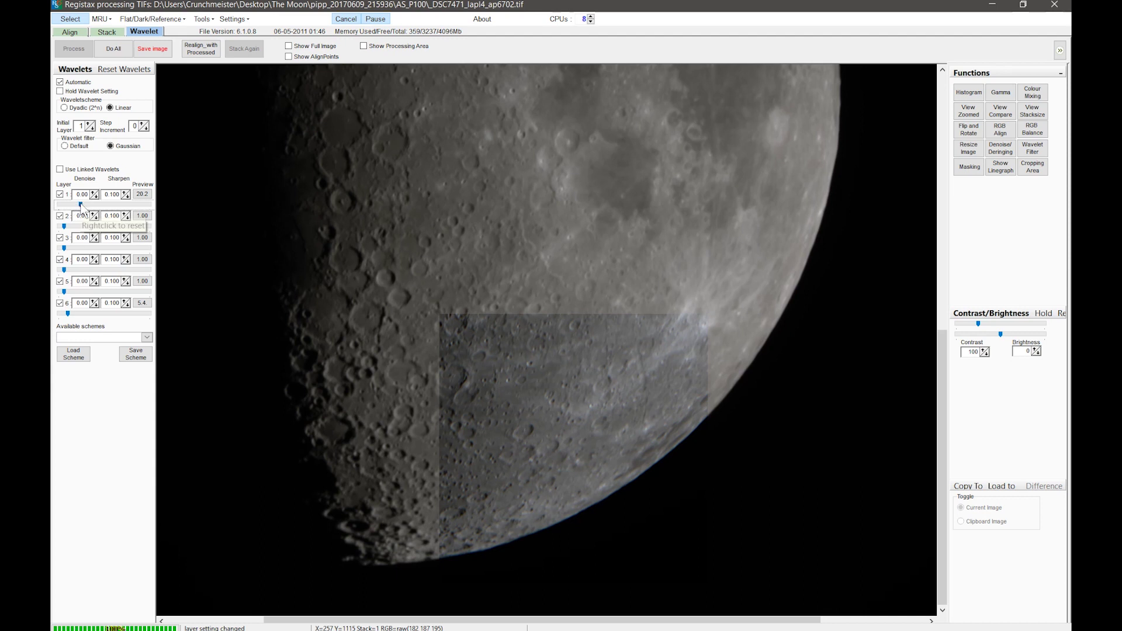
pyautogui.moveTo(80, 204); pyautogui.dragTo(82, 206)
pyautogui.moveTo(84, 204); pyautogui.dragTo(143, 204)
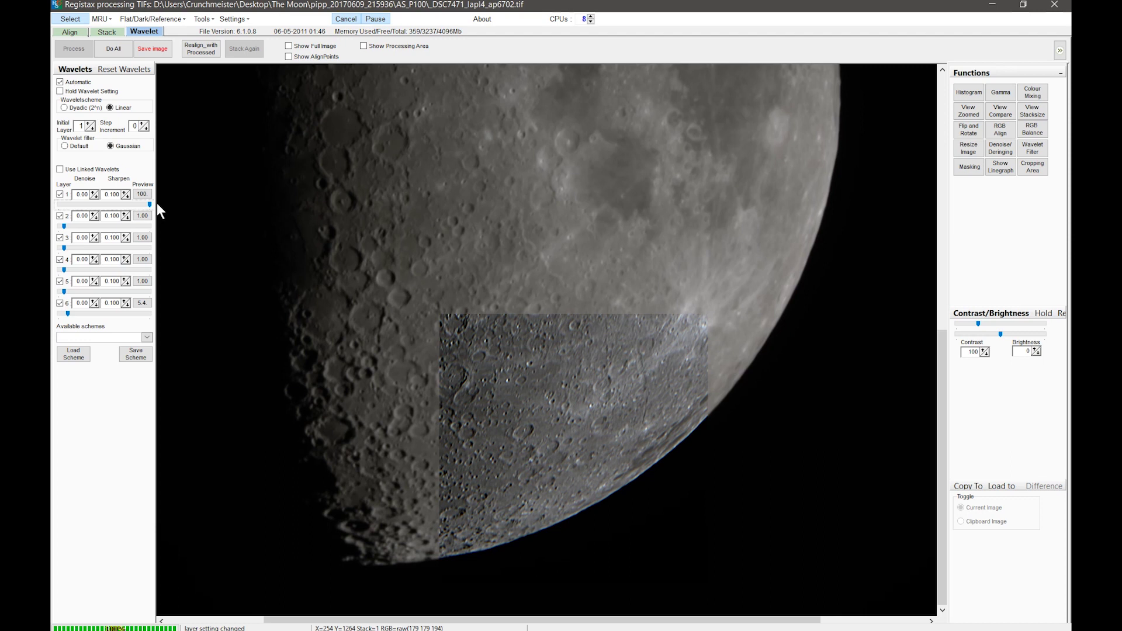
pyautogui.moveTo(150, 204); pyautogui.dragTo(93, 203)
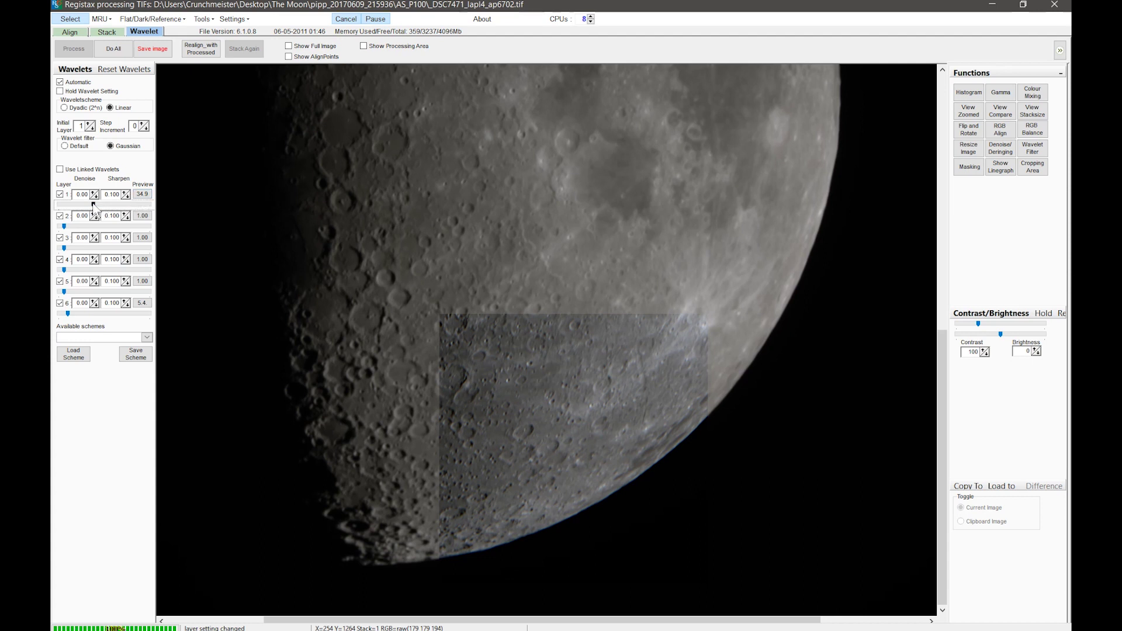
pyautogui.moveTo(94, 204)
pyautogui.mouseDown()
pyautogui.moveTo(110, 204)
pyautogui.moveTo(93, 204)
pyautogui.mouseUp()
# Try wavelet strengths of 27.5 on layer 2, 22.0 on layer 3, 13.4 on layer 4, 8.5 on layer 5 and 36.1 on layer 6.
pyautogui.moveTo(65, 227); pyautogui.dragTo(86, 228)
pyautogui.moveTo(65, 248)
pyautogui.mouseDown()
pyautogui.moveTo(154, 253)
pyautogui.moveTo(65, 248)
pyautogui.moveTo(152, 249)
pyautogui.moveTo(83, 252)
pyautogui.mouseUp()
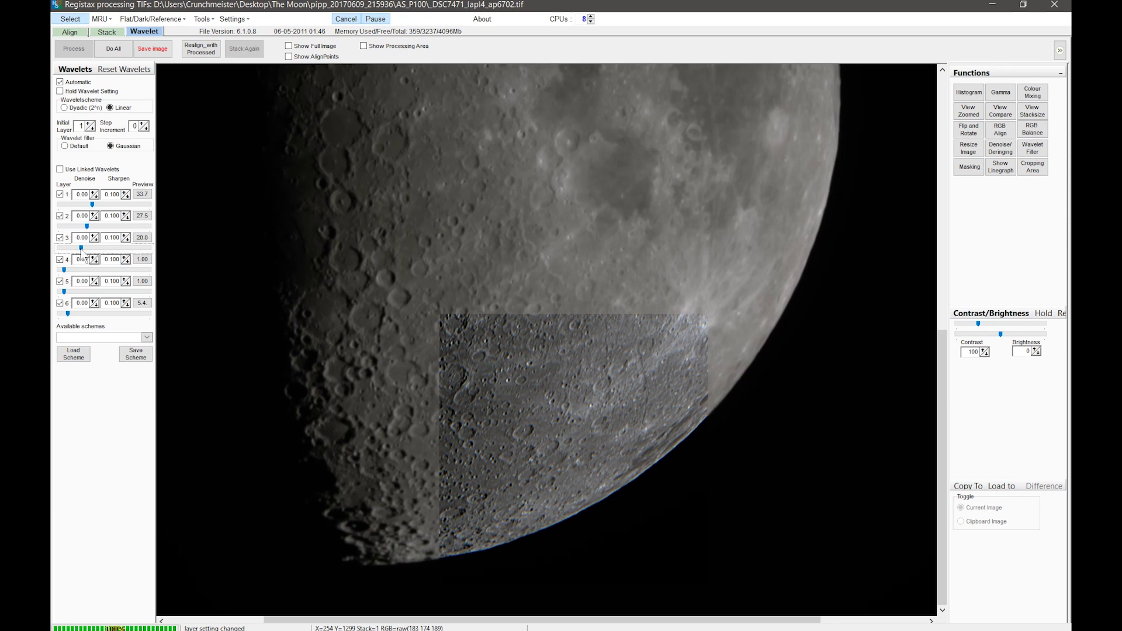
pyautogui.moveTo(81, 251)
pyautogui.mouseDown()
pyautogui.moveTo(65, 270)
pyautogui.moveTo(145, 272)
pyautogui.moveTo(73, 269)
pyautogui.mouseUp()
pyautogui.click(63, 293)
pyautogui.click(62, 291)
pyautogui.moveTo(63, 291); pyautogui.dragTo(94, 314)
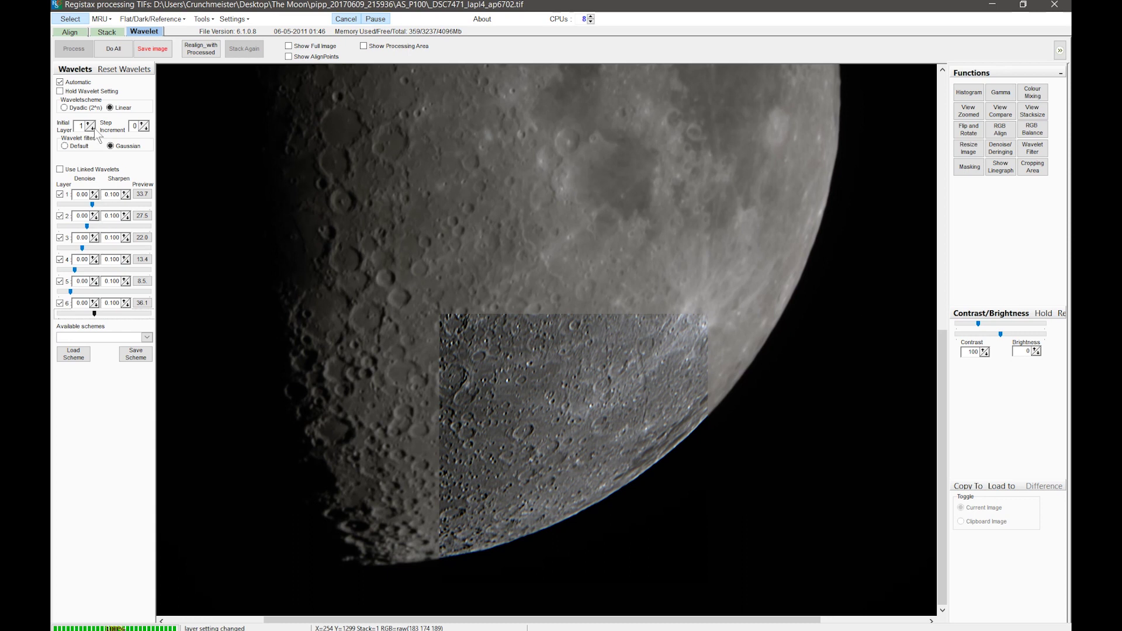
# Reset all wavelet layers, then set layer 6 to 38.6 and layer 5 to 22.0.
pyautogui.click(120, 71)
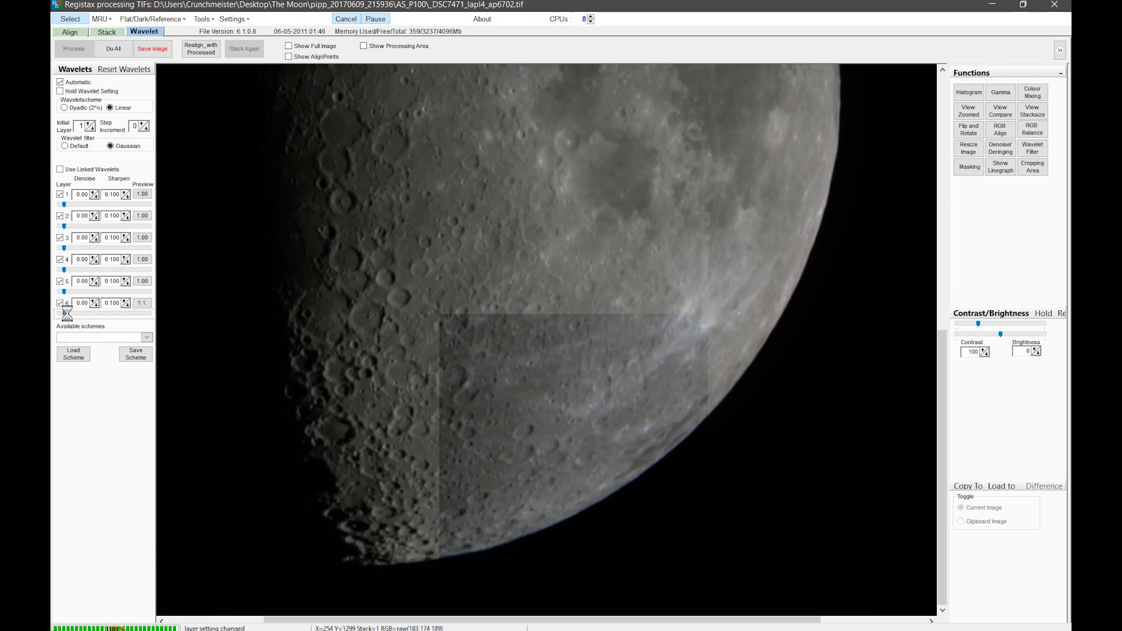
pyautogui.moveTo(64, 314); pyautogui.dragTo(104, 313)
pyautogui.moveTo(64, 293); pyautogui.dragTo(87, 295)
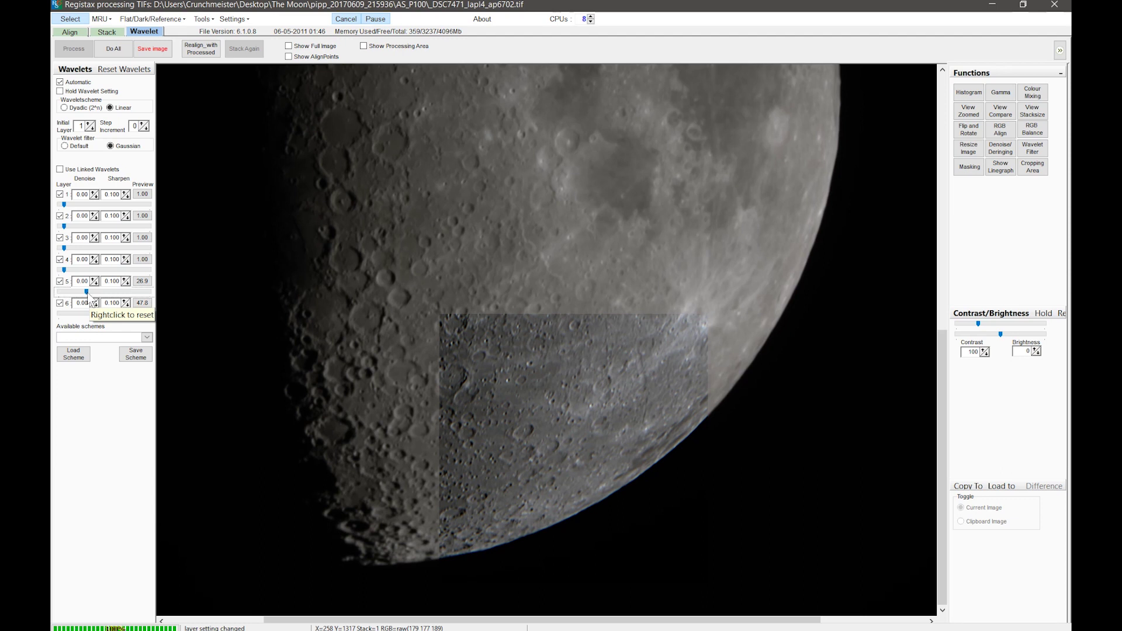
pyautogui.click(103, 314)
pyautogui.click(105, 313)
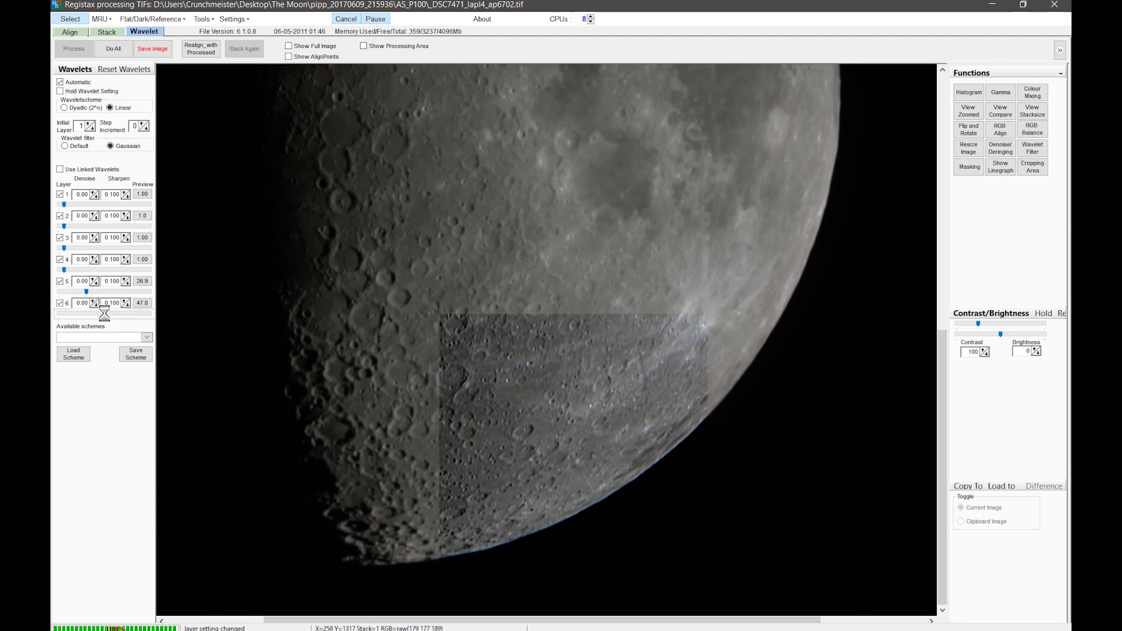
pyautogui.moveTo(99, 314); pyautogui.dragTo(97, 314)
pyautogui.moveTo(88, 291); pyautogui.dragTo(86, 292)
pyautogui.click(82, 292)
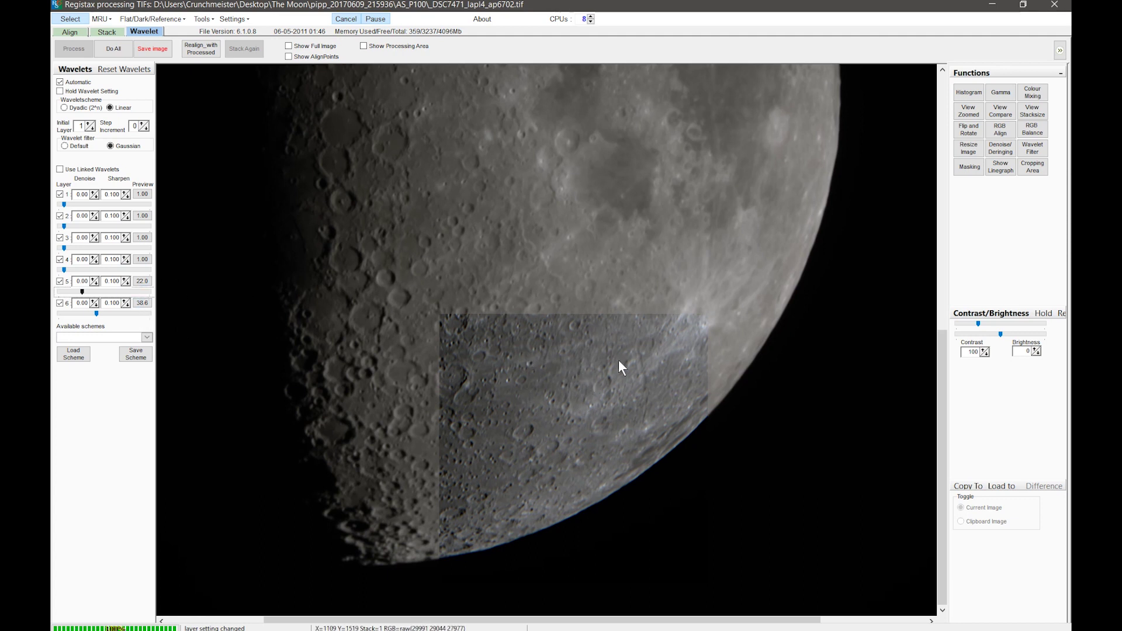
# Set wavelet layer 5 to 26.9, layer 4 to 19.6, layer 3 to 14.0, layer 2 to 10.4 and layer 1 to -5.0.
pyautogui.moveTo(64, 269); pyautogui.dragTo(80, 291)
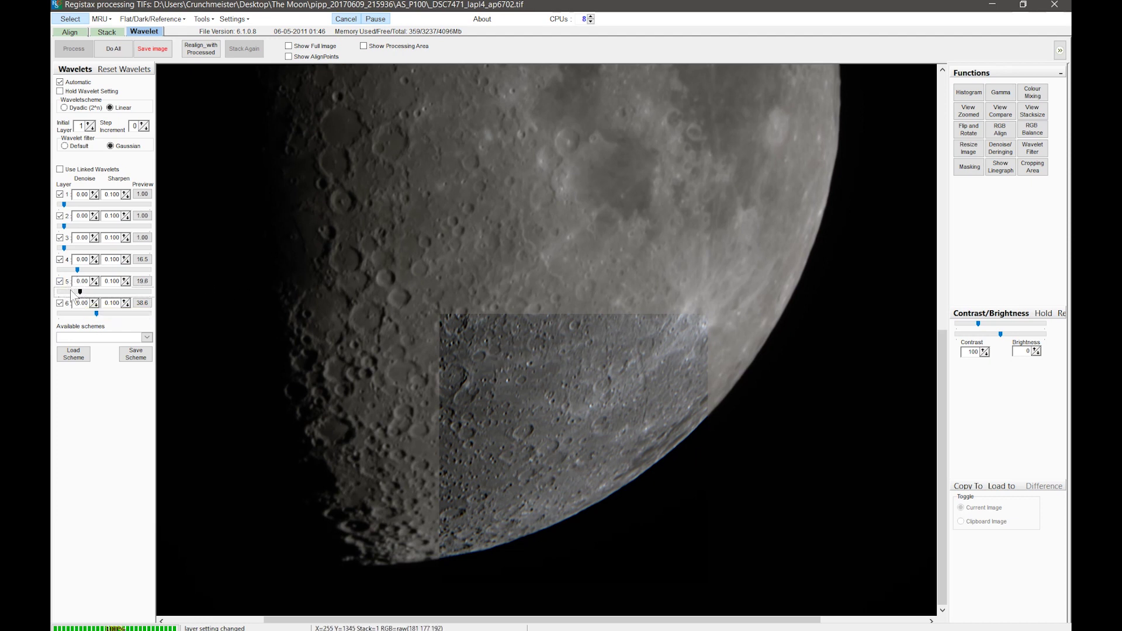
pyautogui.moveTo(80, 292); pyautogui.dragTo(80, 270)
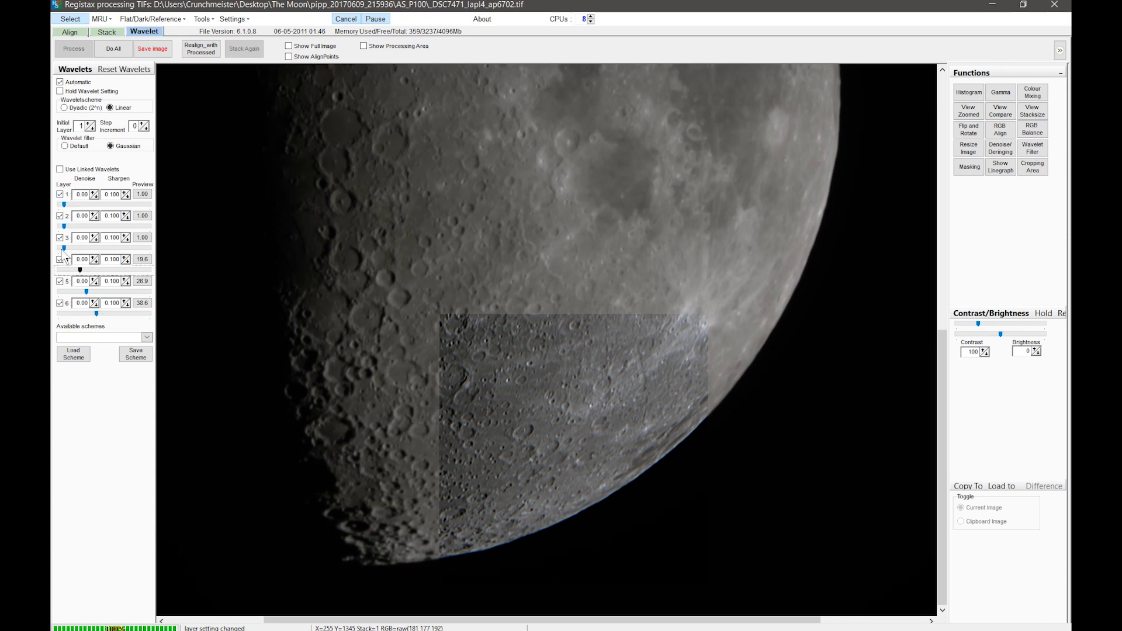
pyautogui.moveTo(64, 248); pyautogui.dragTo(70, 247)
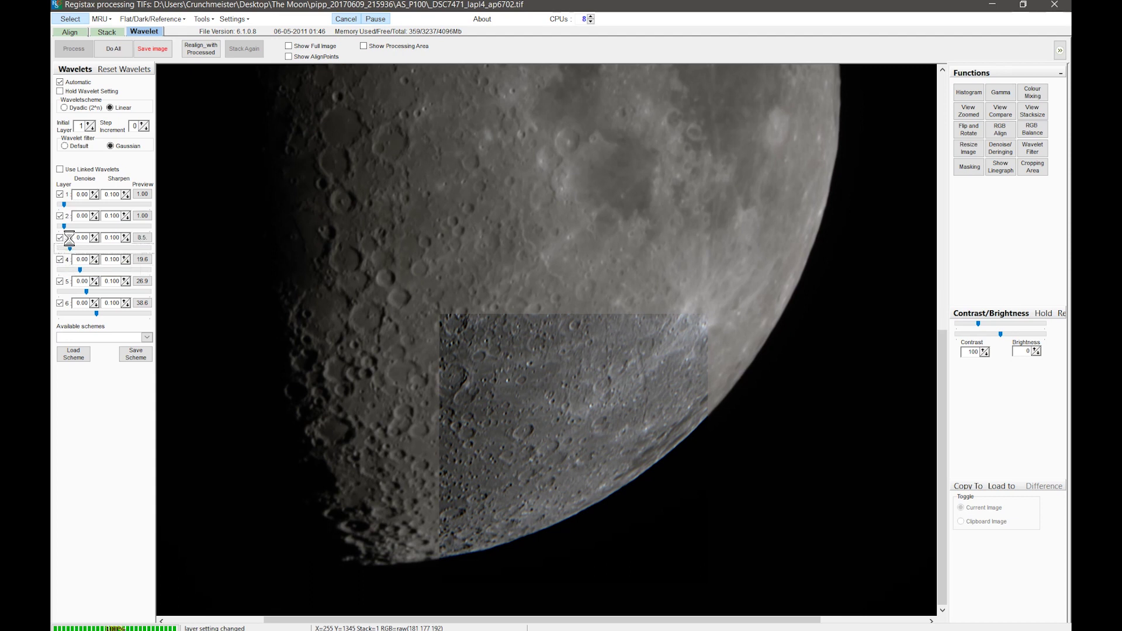
pyautogui.moveTo(64, 227); pyautogui.dragTo(67, 227)
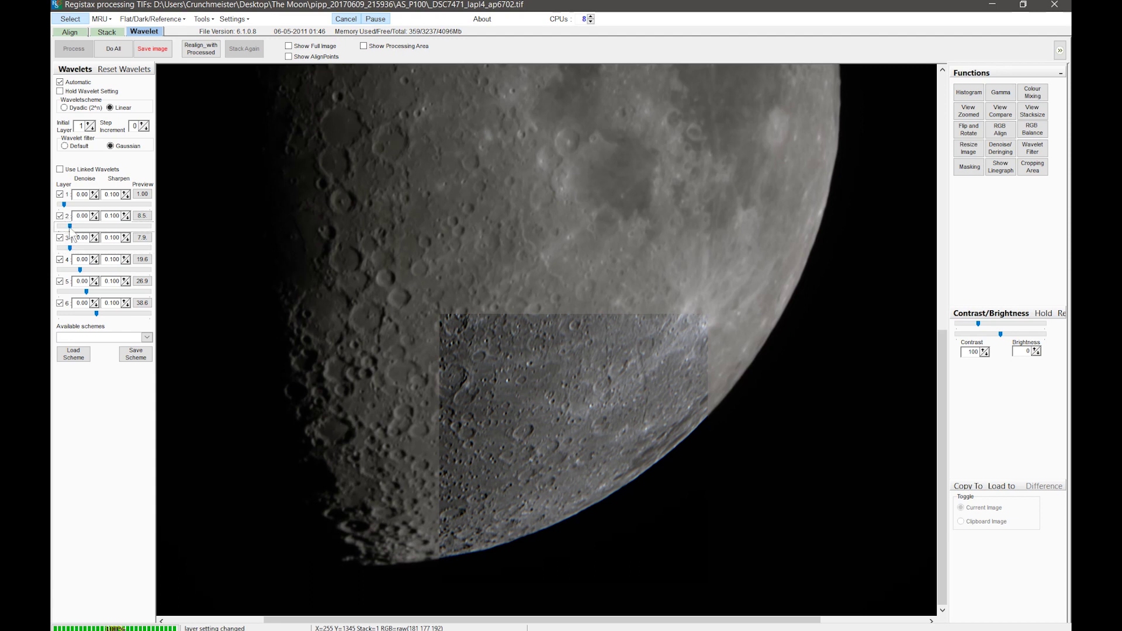
pyautogui.click(75, 249)
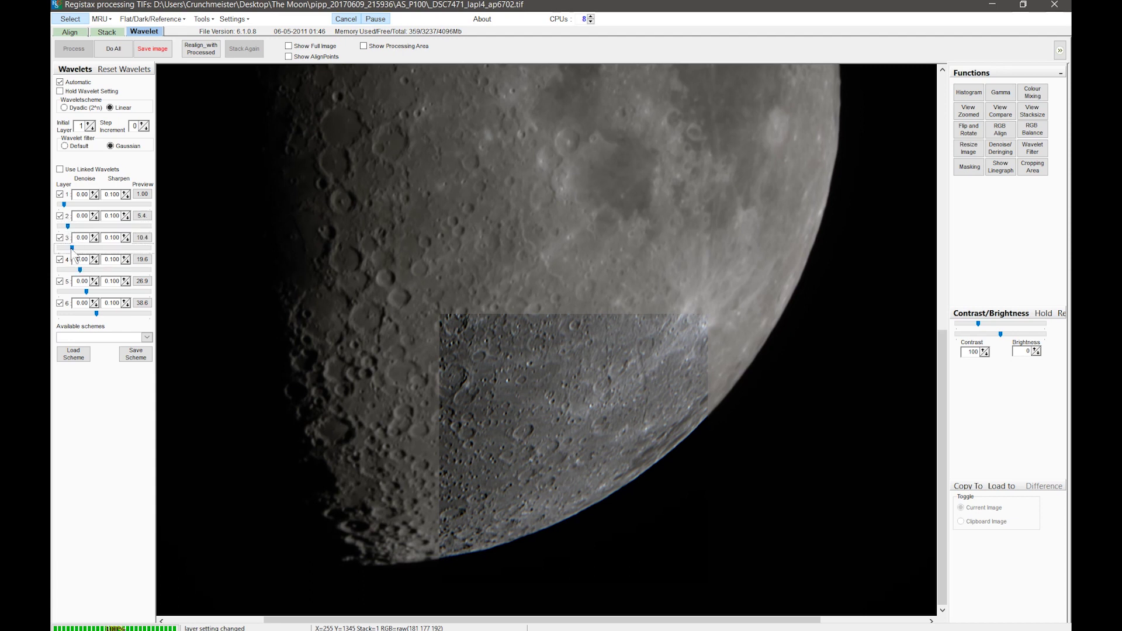
pyautogui.moveTo(67, 227); pyautogui.dragTo(59, 204)
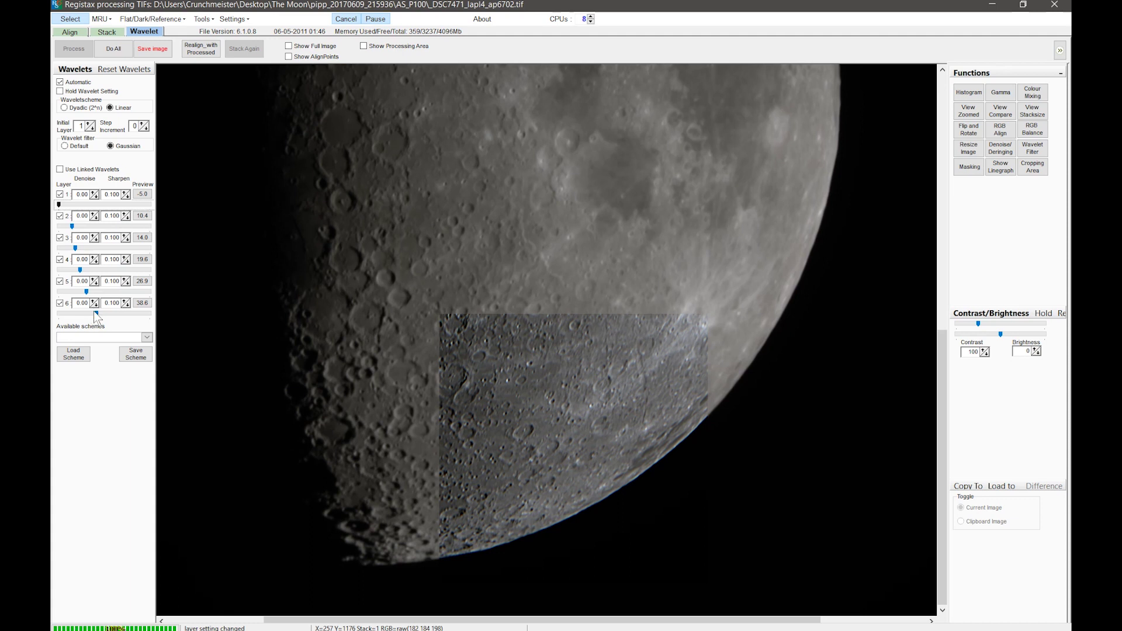
# Reduce wavelet layer 6 to 34.9, layer 5 to 21.4, layer 4 to 16.5, layer 3 to 11.0 and layer 2 to 4.8.
pyautogui.moveTo(97, 317); pyautogui.dragTo(94, 317)
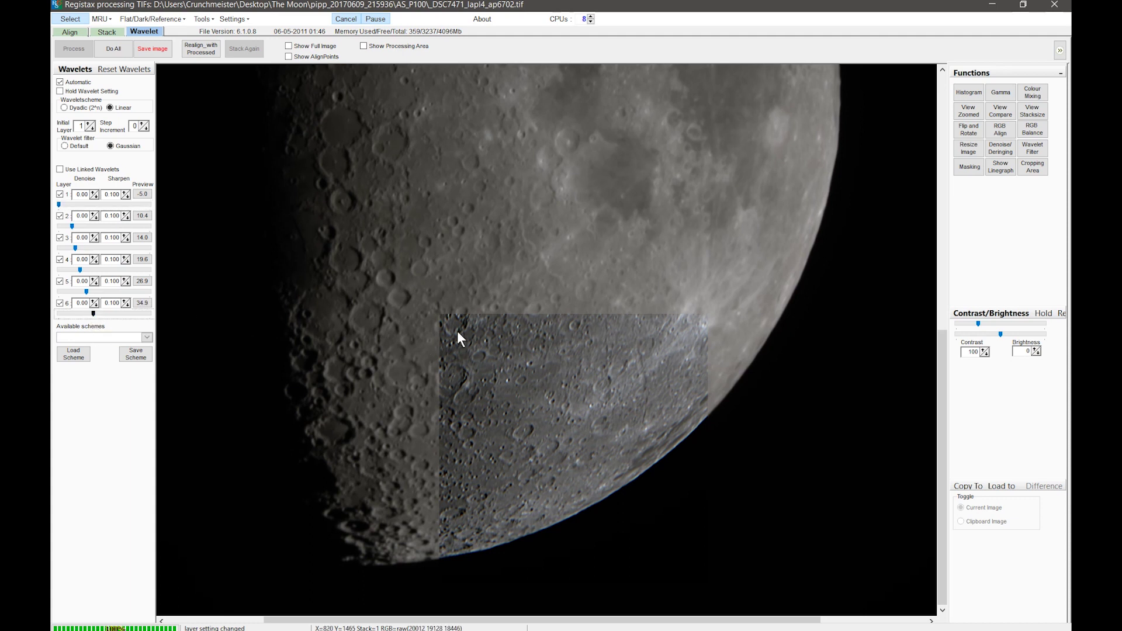
pyautogui.moveTo(87, 292); pyautogui.dragTo(76, 270)
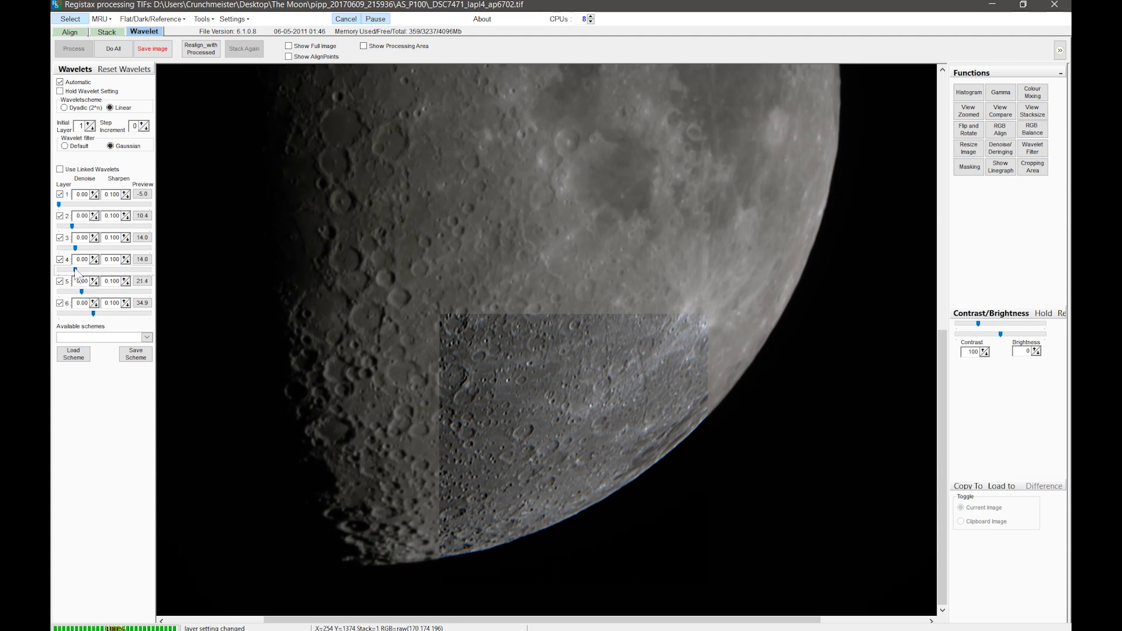
pyautogui.click(78, 270)
pyautogui.click(75, 248)
pyautogui.moveTo(75, 247); pyautogui.dragTo(68, 227)
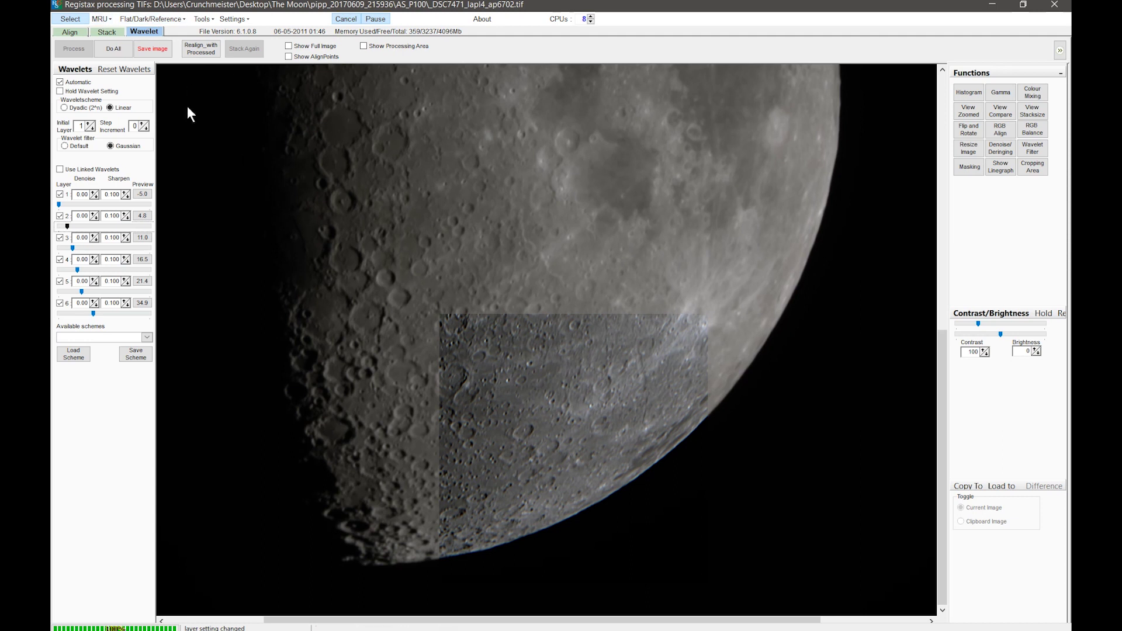
# Apply the wavelet sharpening to the entire moon image and check its histogram with and without log scaling.
pyautogui.click(111, 52)
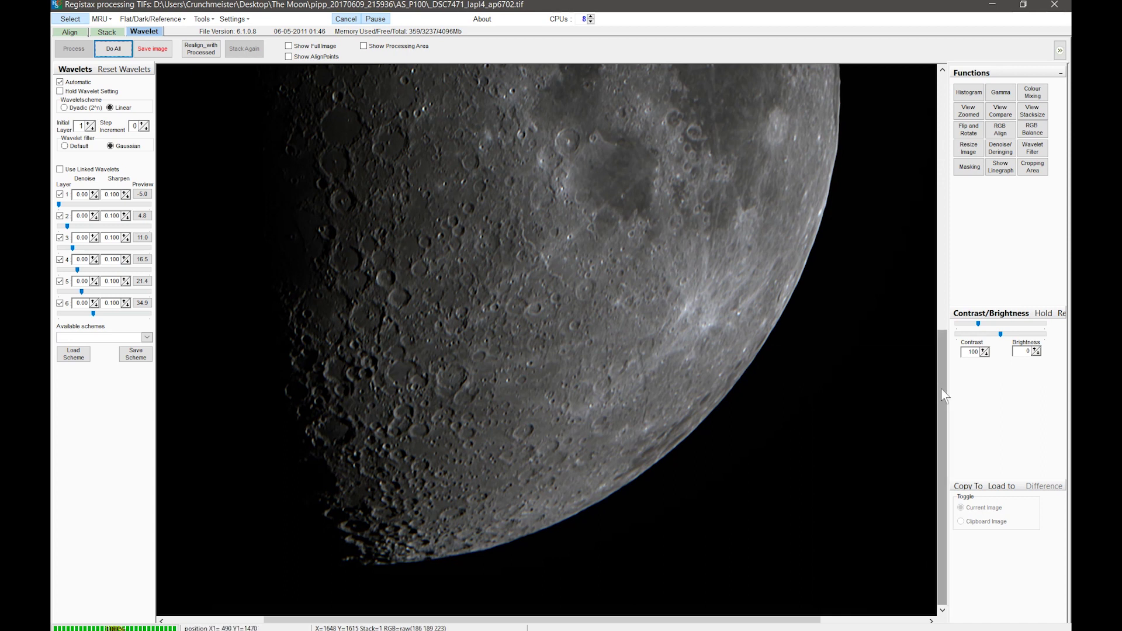
pyautogui.moveTo(941, 389); pyautogui.dragTo(942, 239)
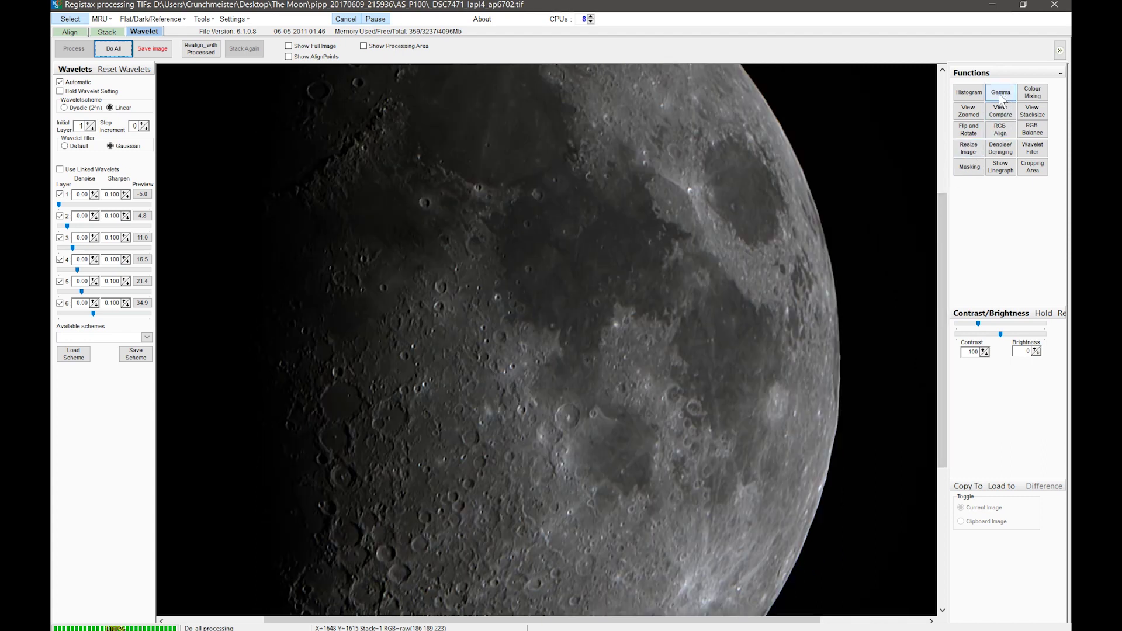
pyautogui.click(974, 94)
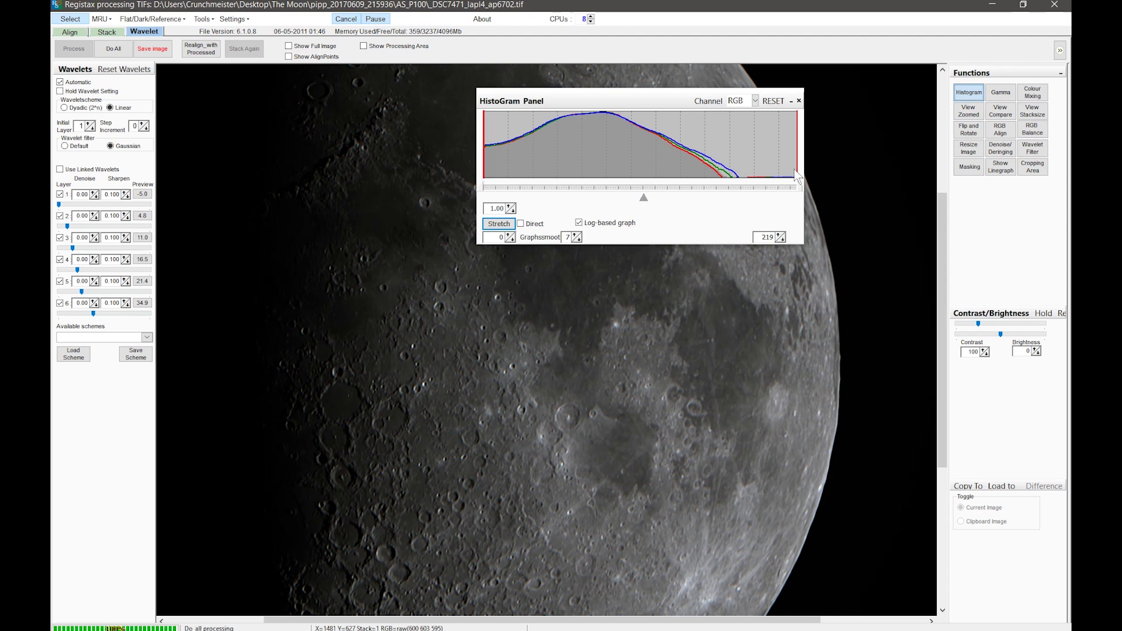
pyautogui.click(579, 223)
pyautogui.click(579, 223)
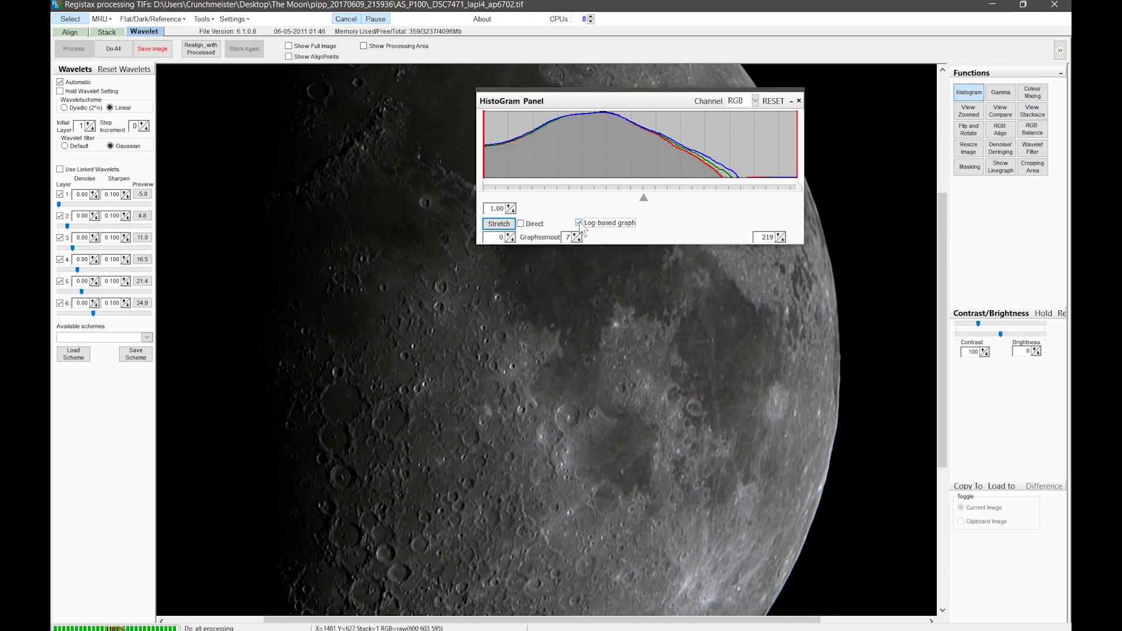
pyautogui.click(798, 102)
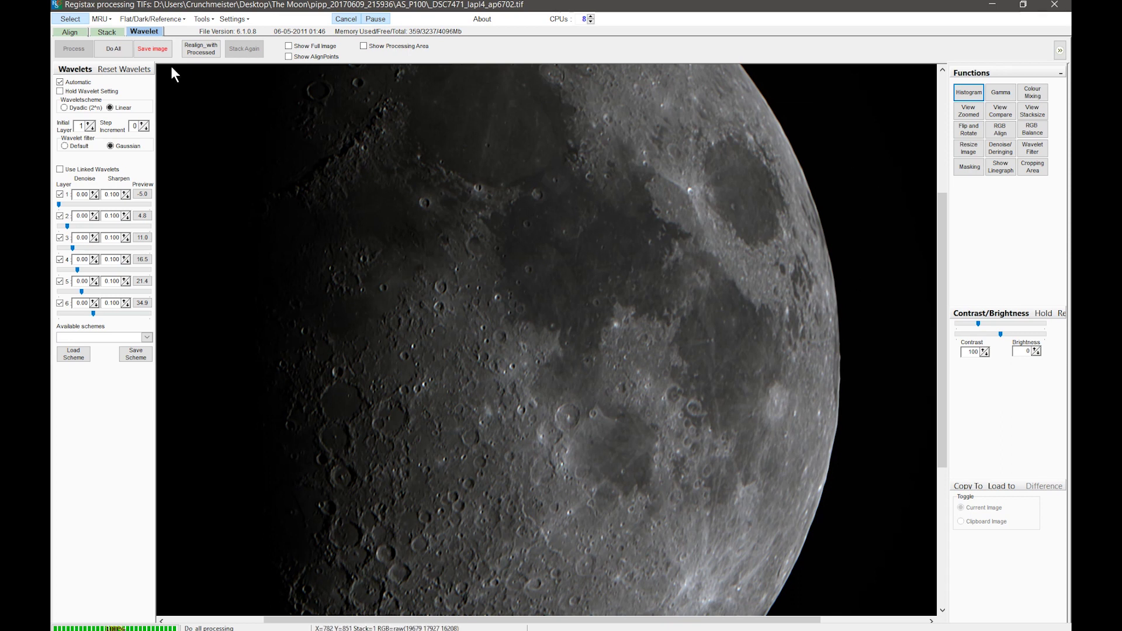
# Save the sharpened image as a 16-bit RGB TIFF named Sharpened RS6 in the AS_P100 folder.
pyautogui.click(152, 52)
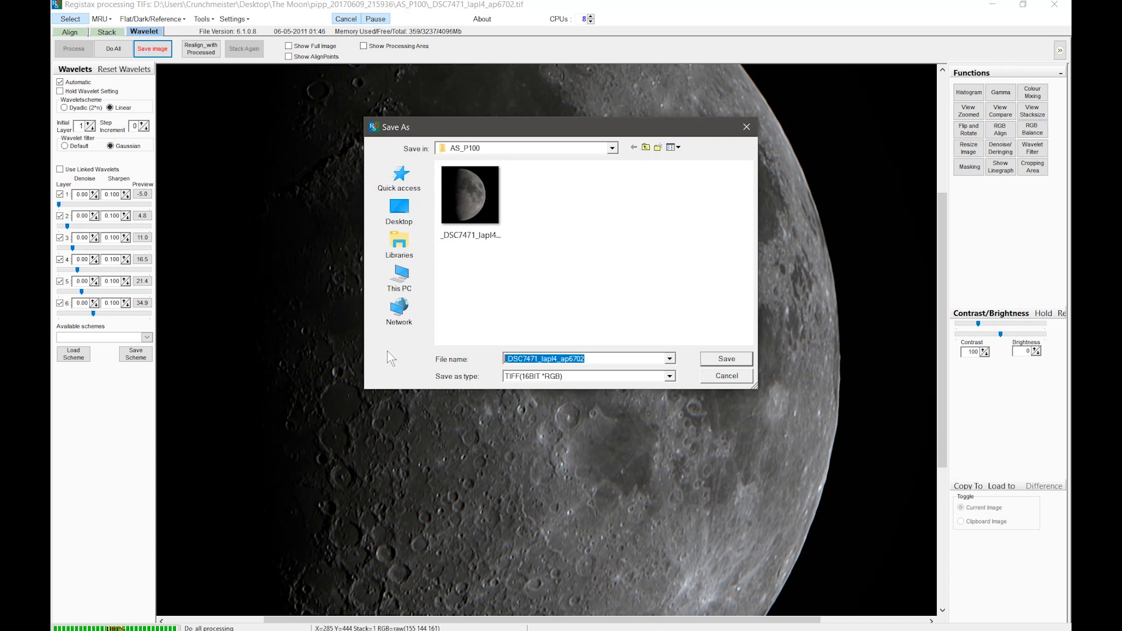
pyautogui.write('Sharpened R')
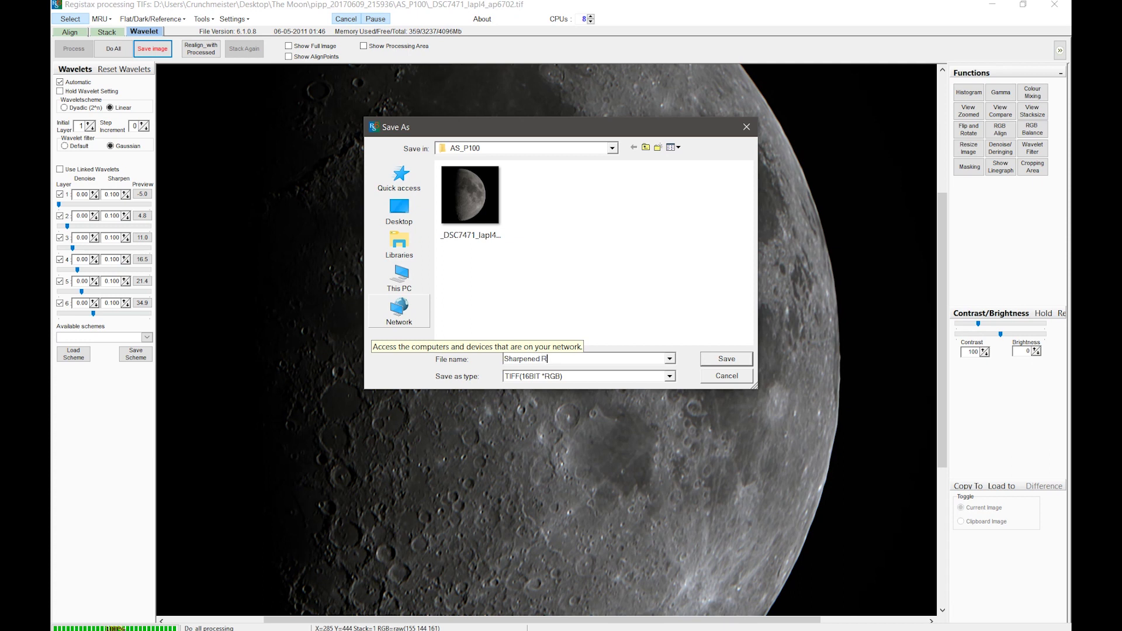
pyautogui.write('S6')
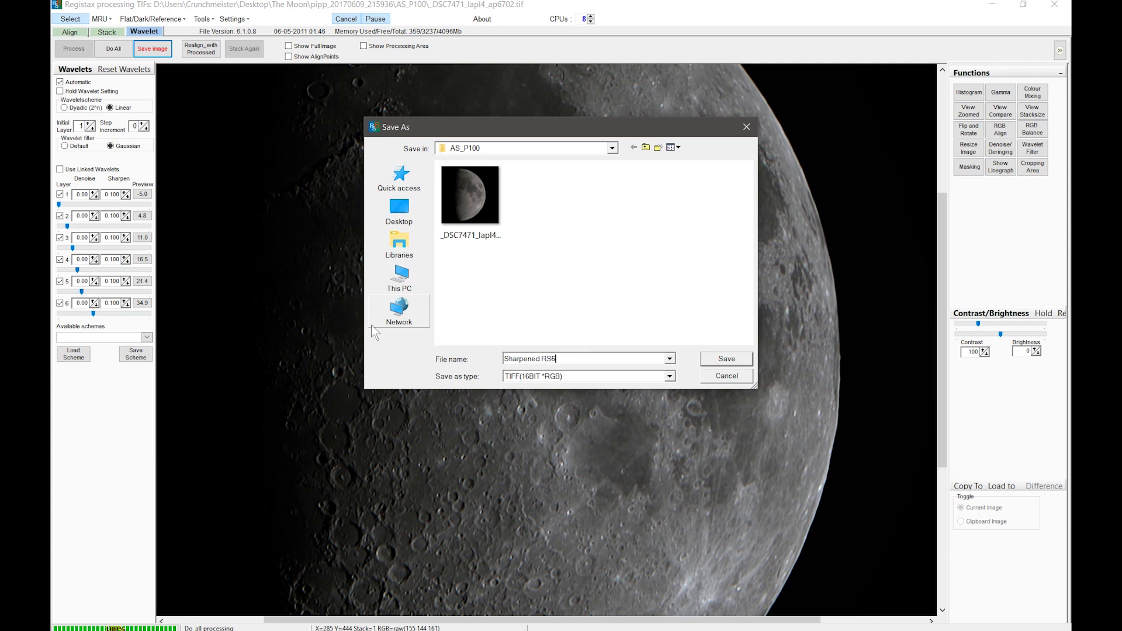
pyautogui.press('Return')
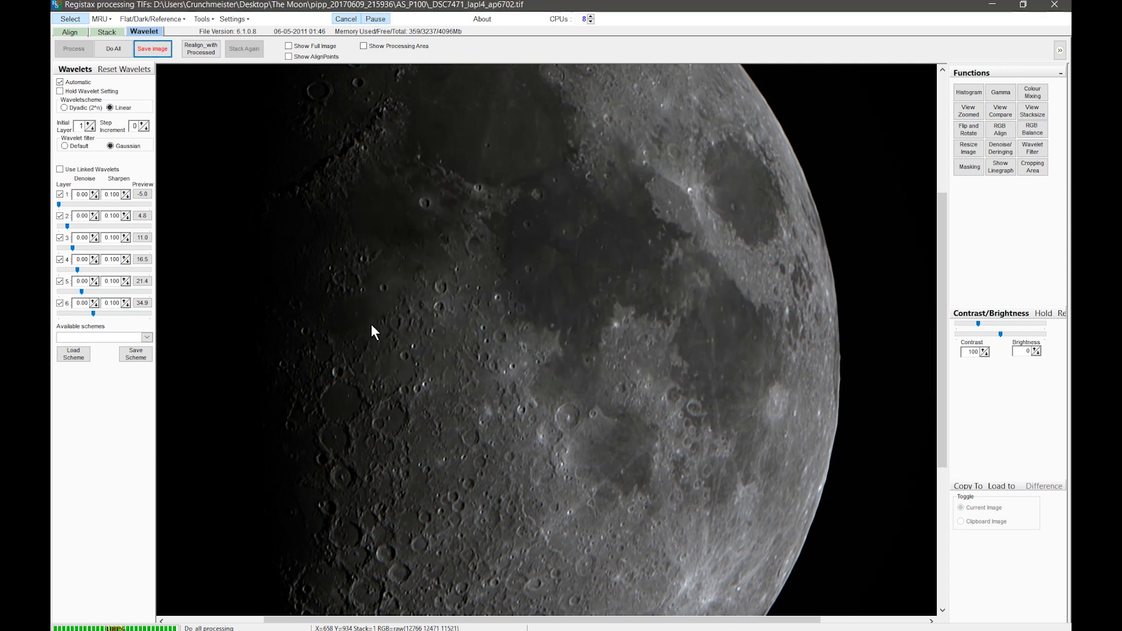
# Minimise RegiStax and open Sharpened RS6.tif from the AS_P100 folder in Photoshop.
pyautogui.click(992, 6)
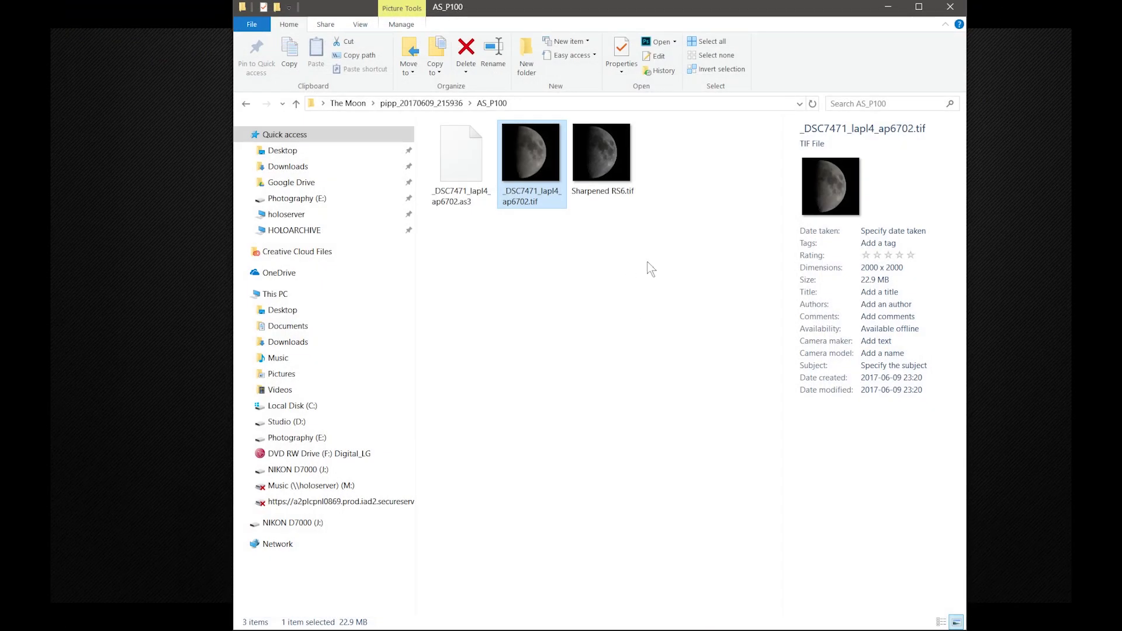
pyautogui.click(616, 243)
pyautogui.click(605, 157)
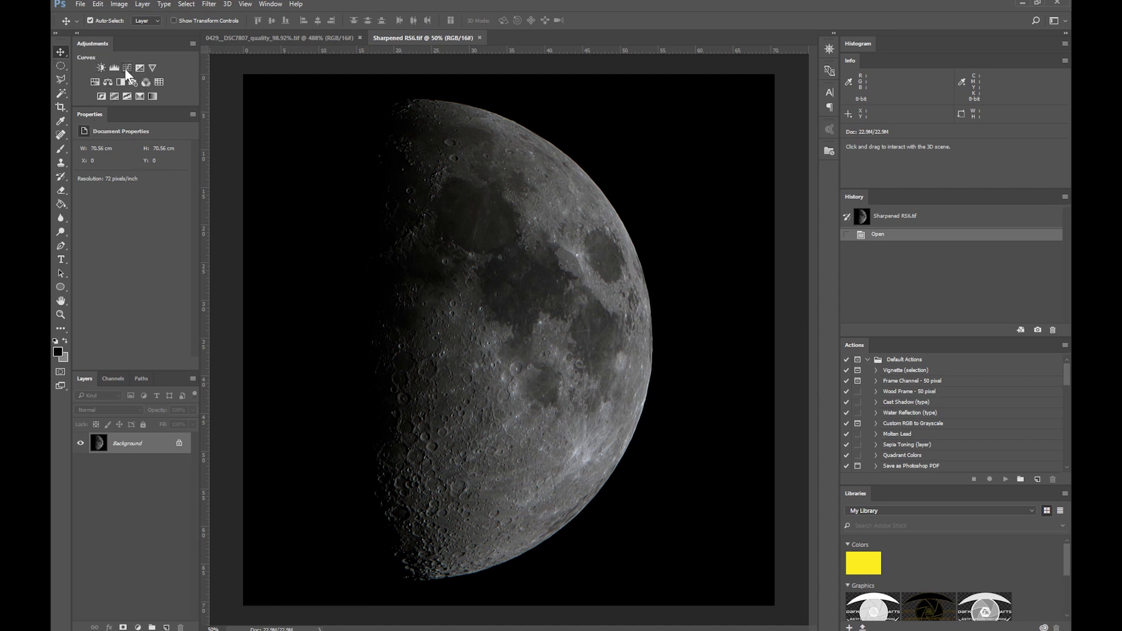
# Apply Auto Tone to the moon image and inspect the crater detail along the shadow line up close.
pyautogui.click(124, 4)
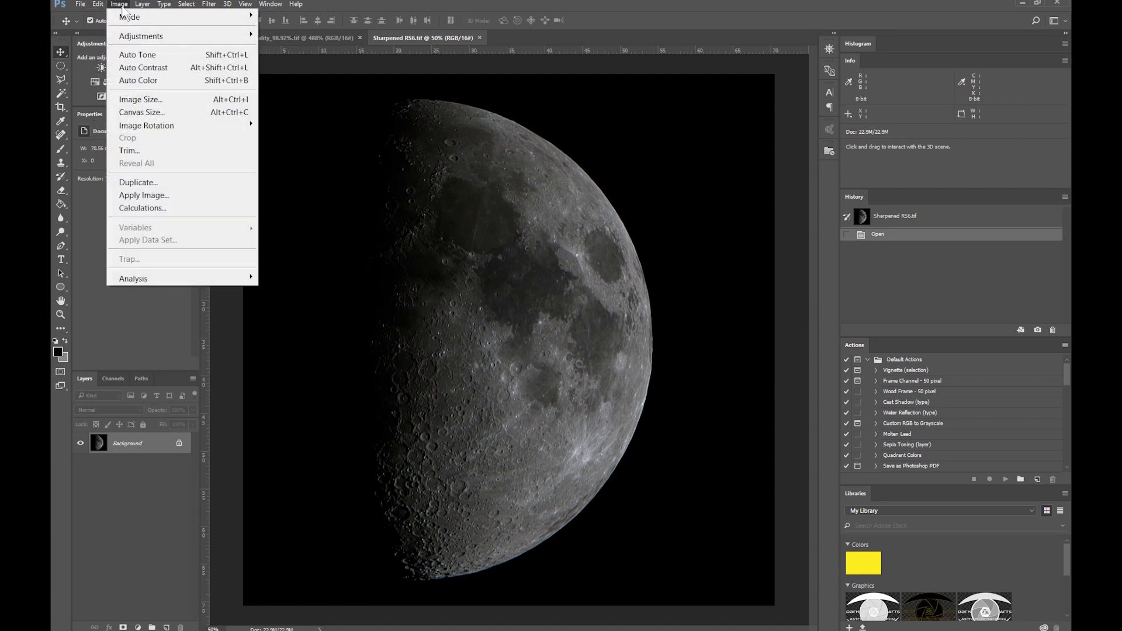
pyautogui.click(138, 55)
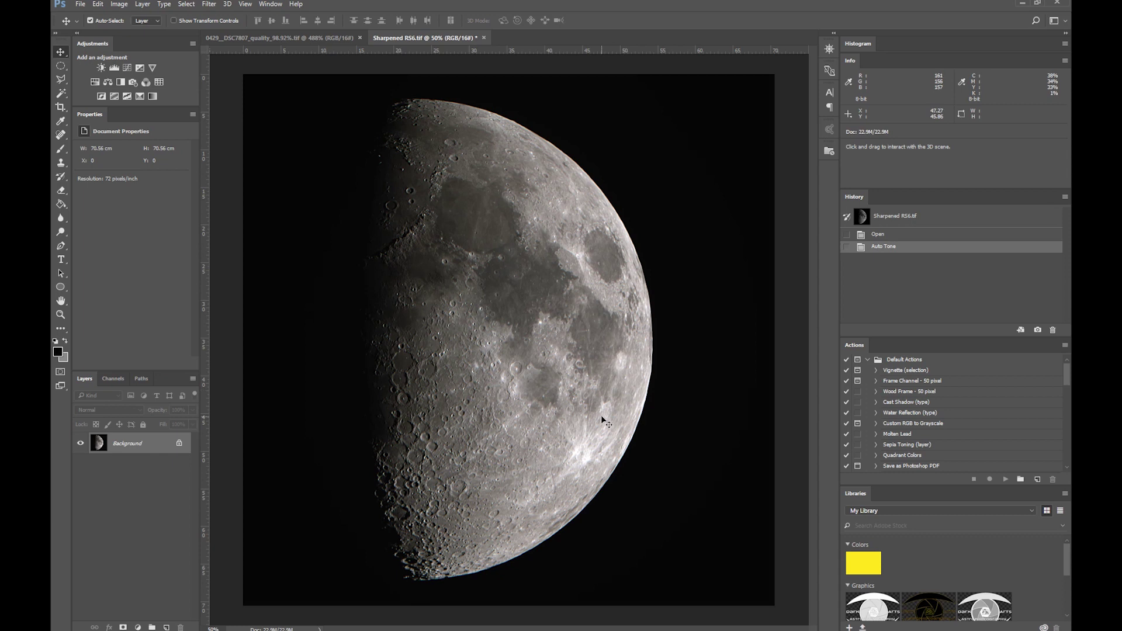
pyautogui.scroll(2, 608, 432)
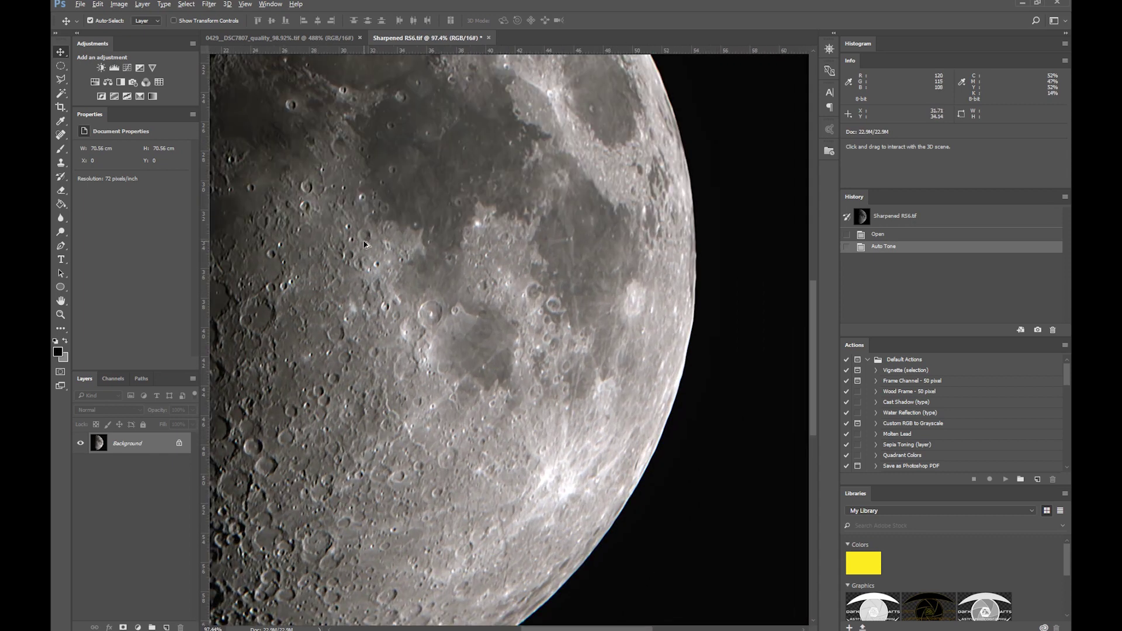
pyautogui.scroll(2, 307, 322)
pyautogui.moveTo(308, 322); pyautogui.dragTo(484, 261)
pyautogui.scroll(3, 538, 350)
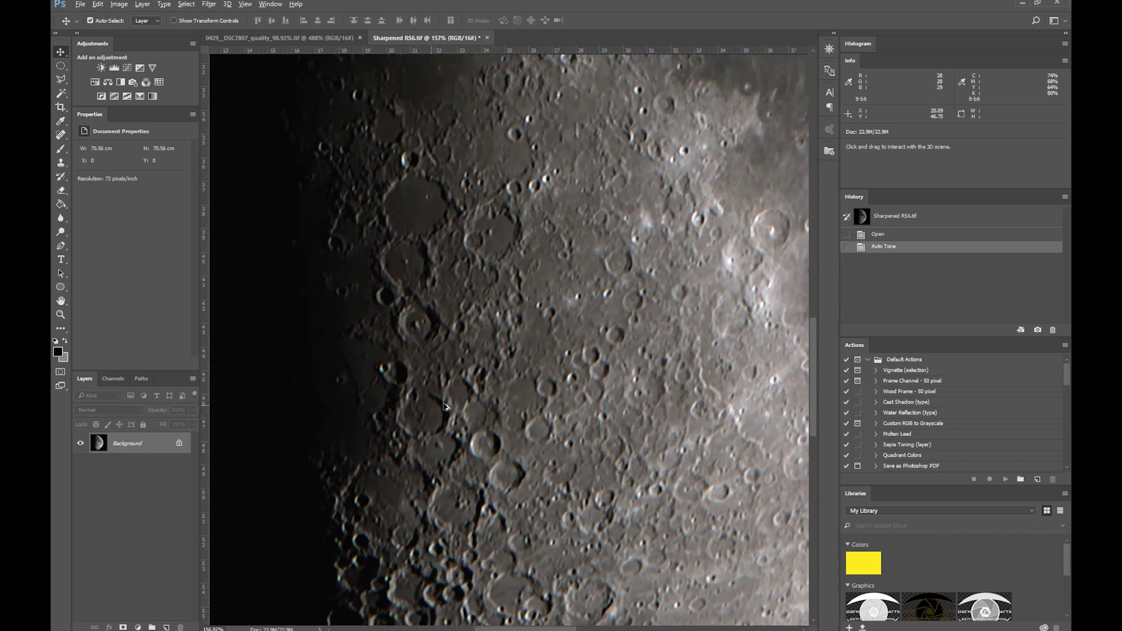
pyautogui.moveTo(412, 403); pyautogui.dragTo(546, 380)
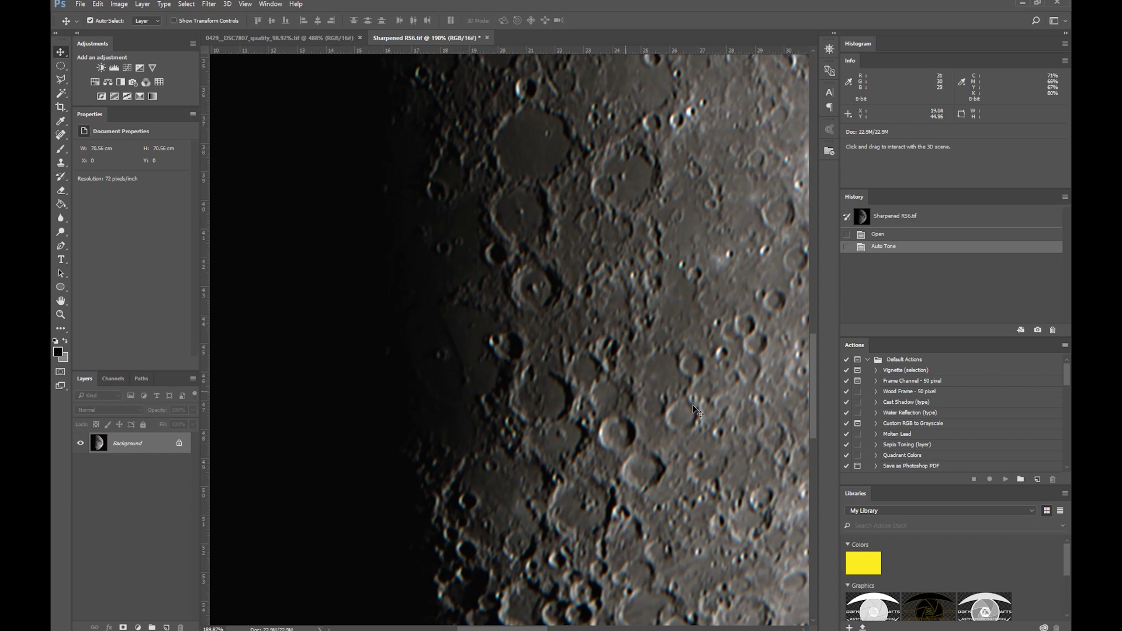
# Brighten the moon image's midtones slightly with a Levels adjustment on the RGB channel.
pyautogui.scroll(-5, 614, 336)
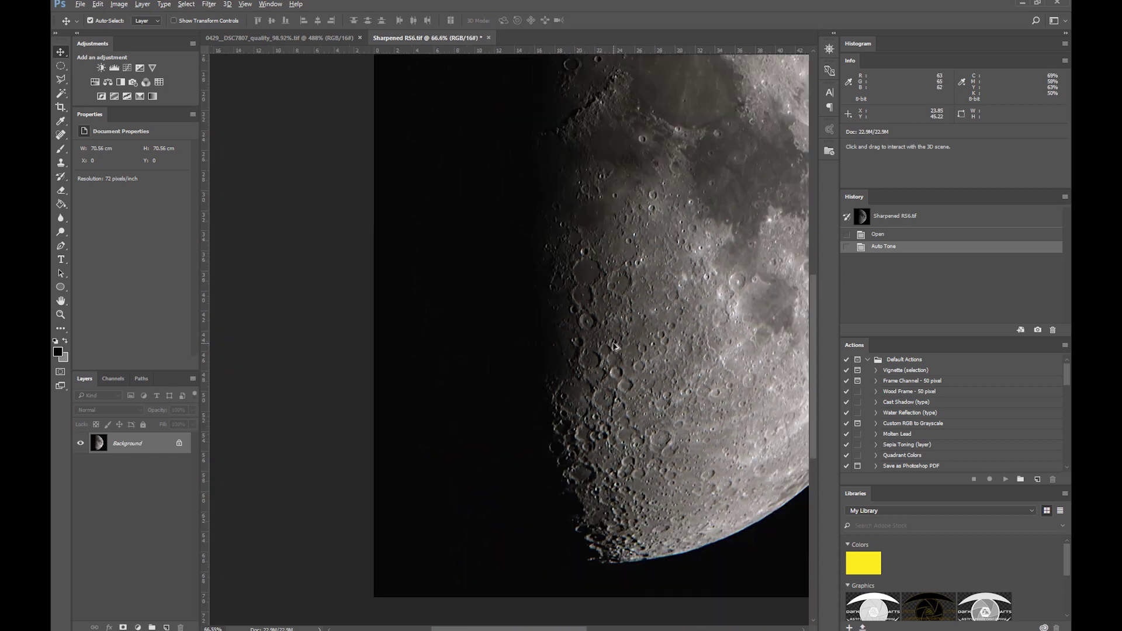
pyautogui.scroll(1, 614, 353)
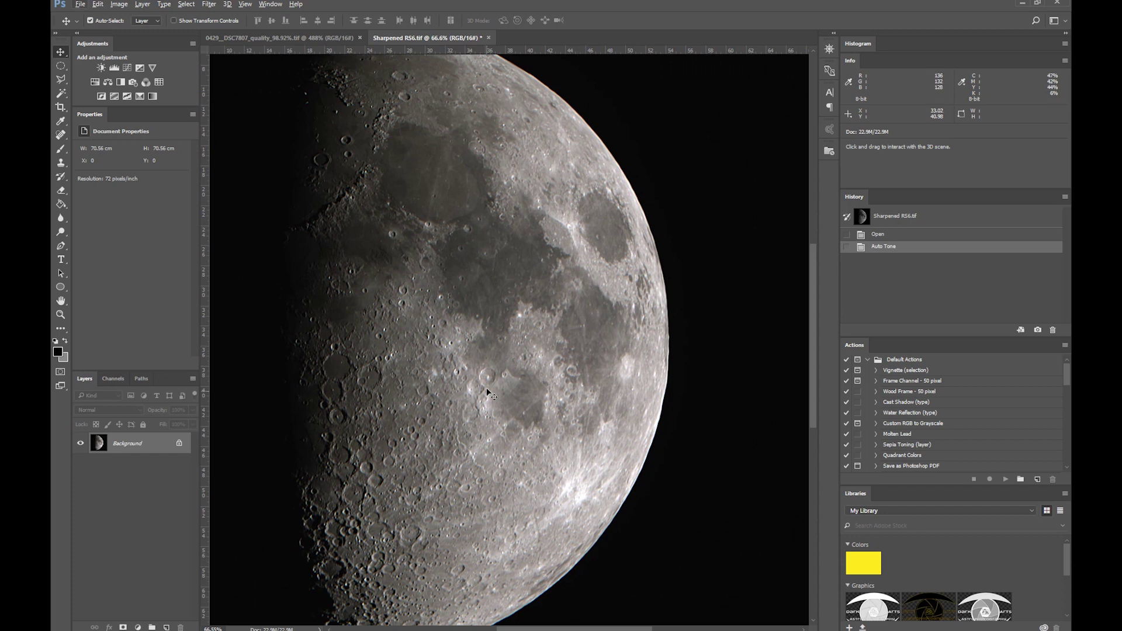
pyautogui.moveTo(400, 333); pyautogui.dragTo(488, 327)
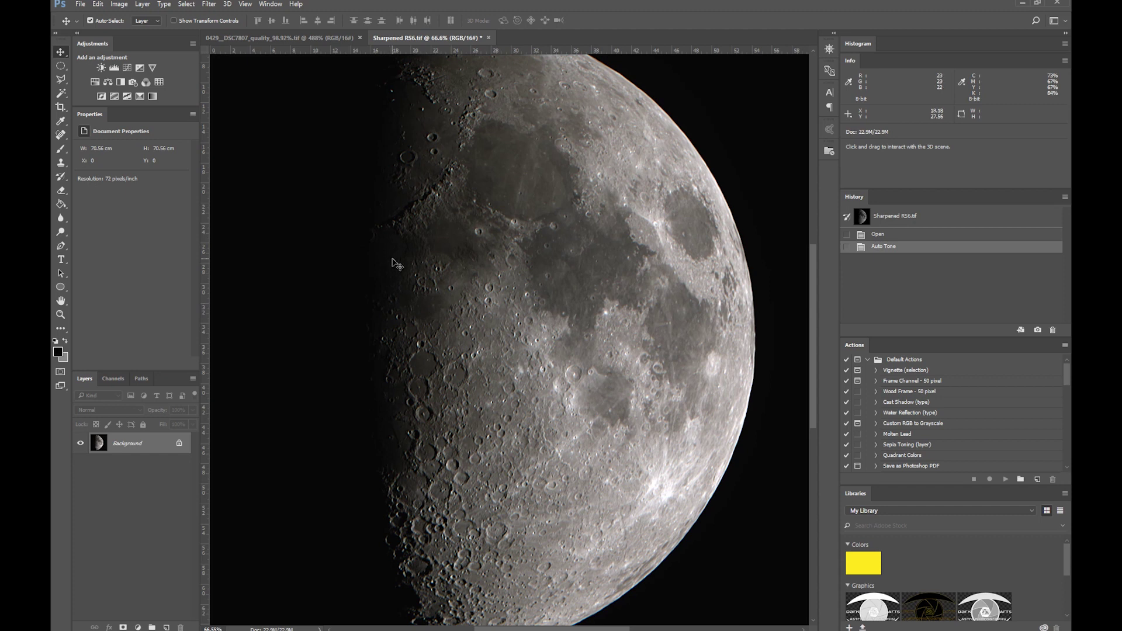
pyautogui.press('i')
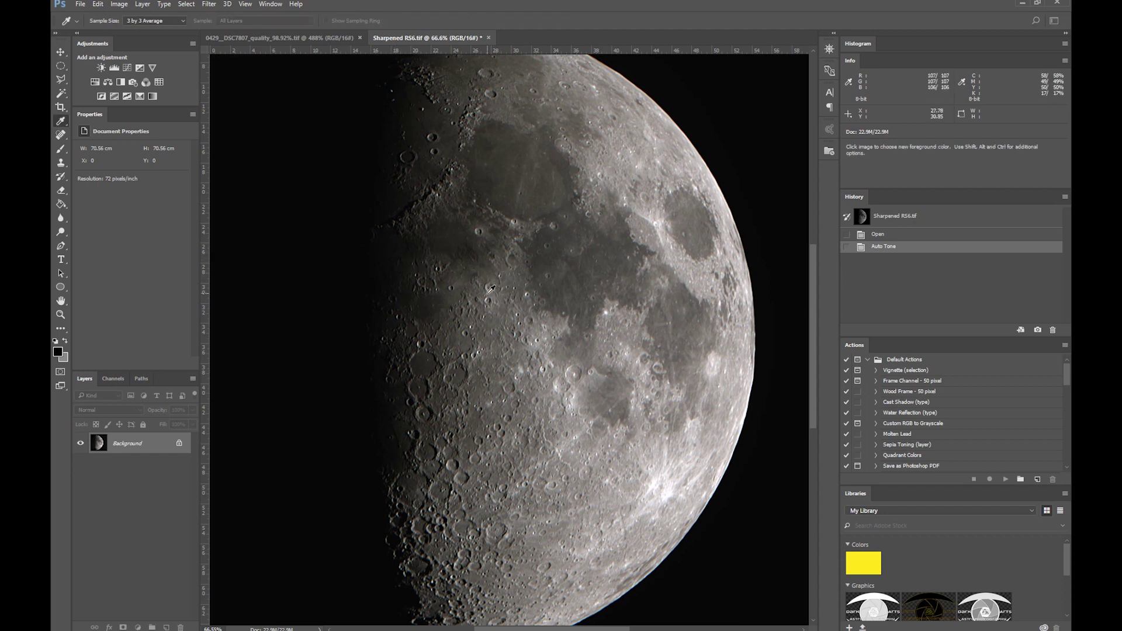
pyautogui.hotkey('ctrl', 'l')
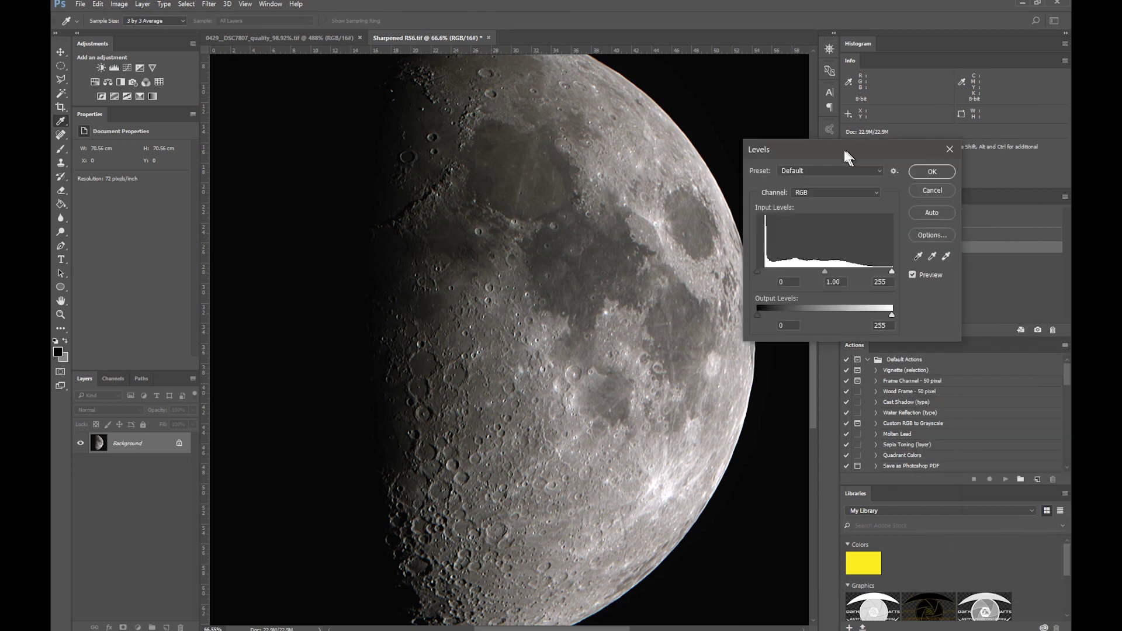
pyautogui.moveTo(843, 146); pyautogui.dragTo(801, 145)
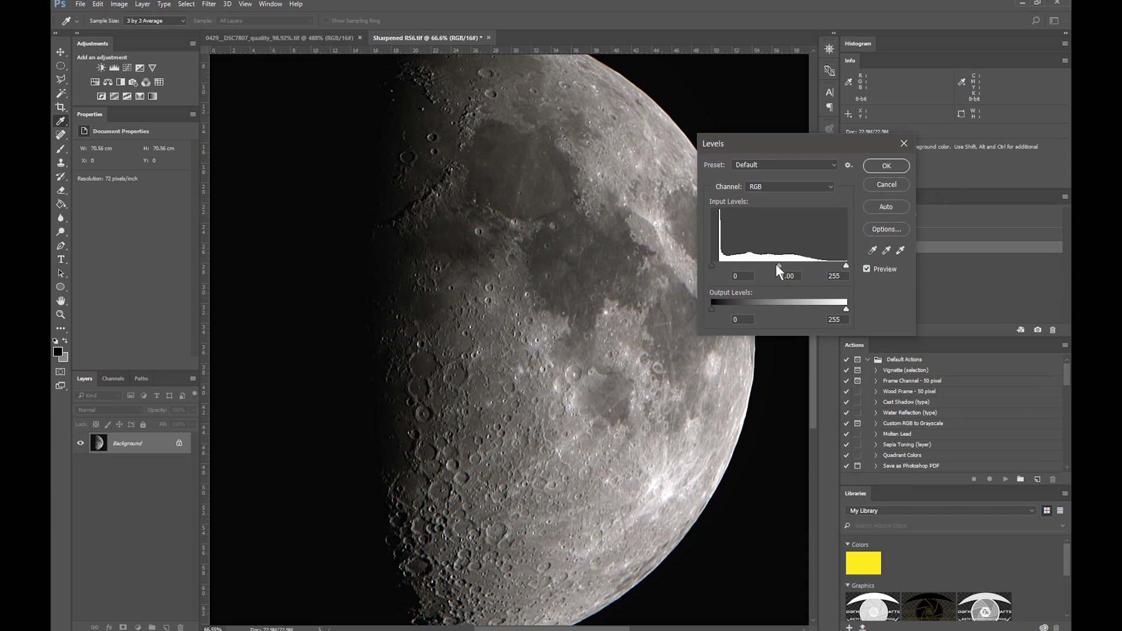
pyautogui.moveTo(779, 264); pyautogui.dragTo(773, 268)
pyautogui.click(885, 165)
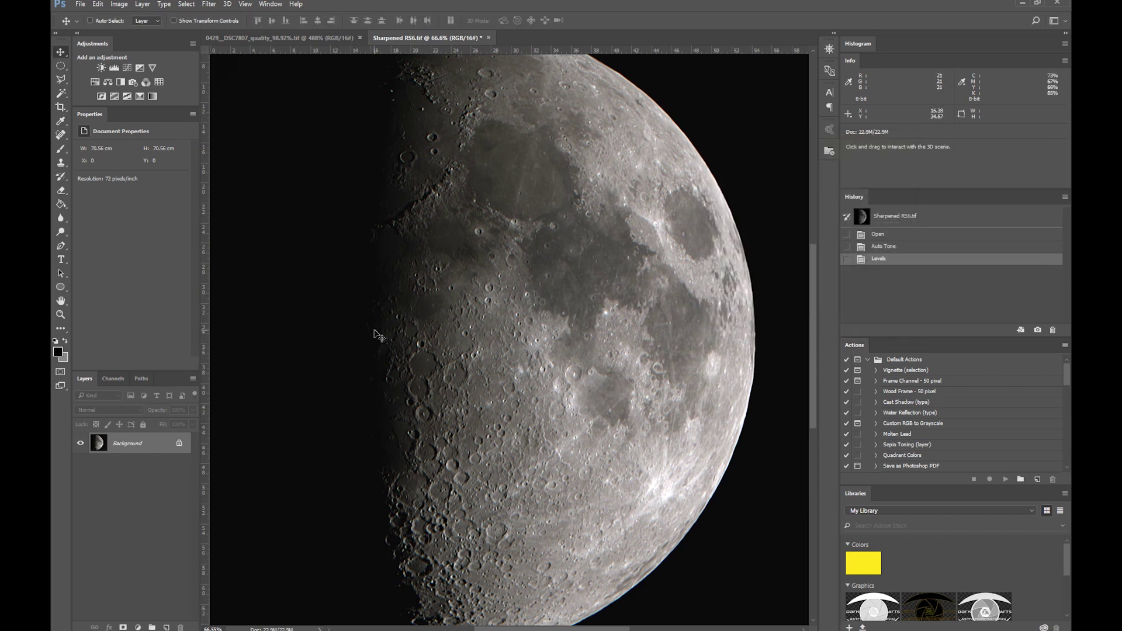
# Start a Curves adjustment and add a deep-shadow point on the RGB curve at input 19, output 14.
pyautogui.press('i')
pyautogui.hotkey('ctrl', 'm')
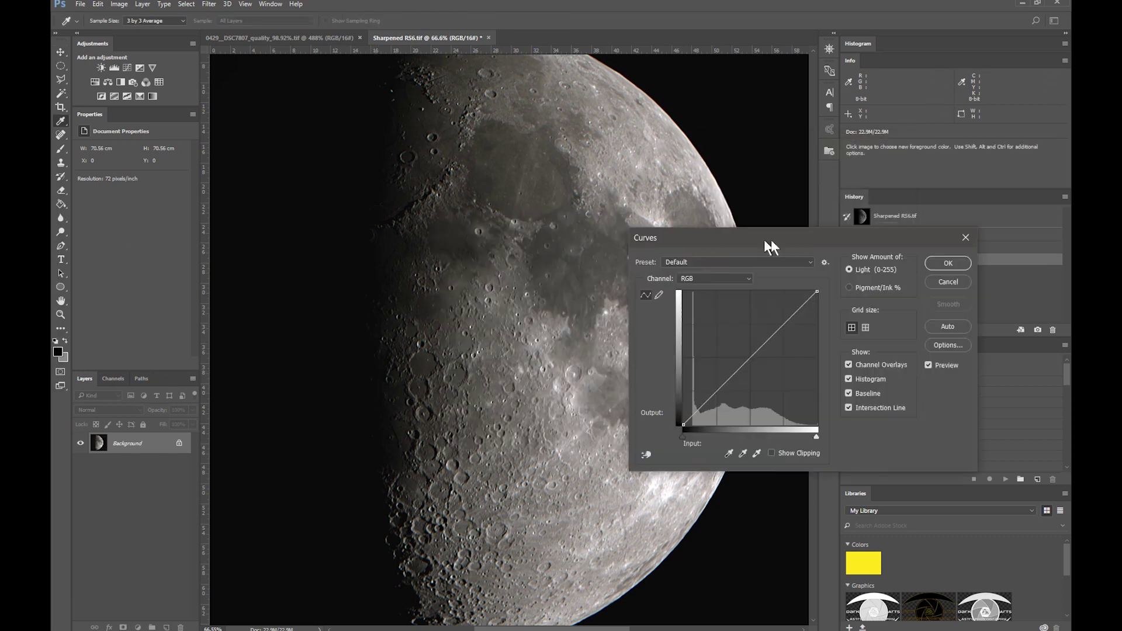
pyautogui.moveTo(750, 167); pyautogui.dragTo(756, 164)
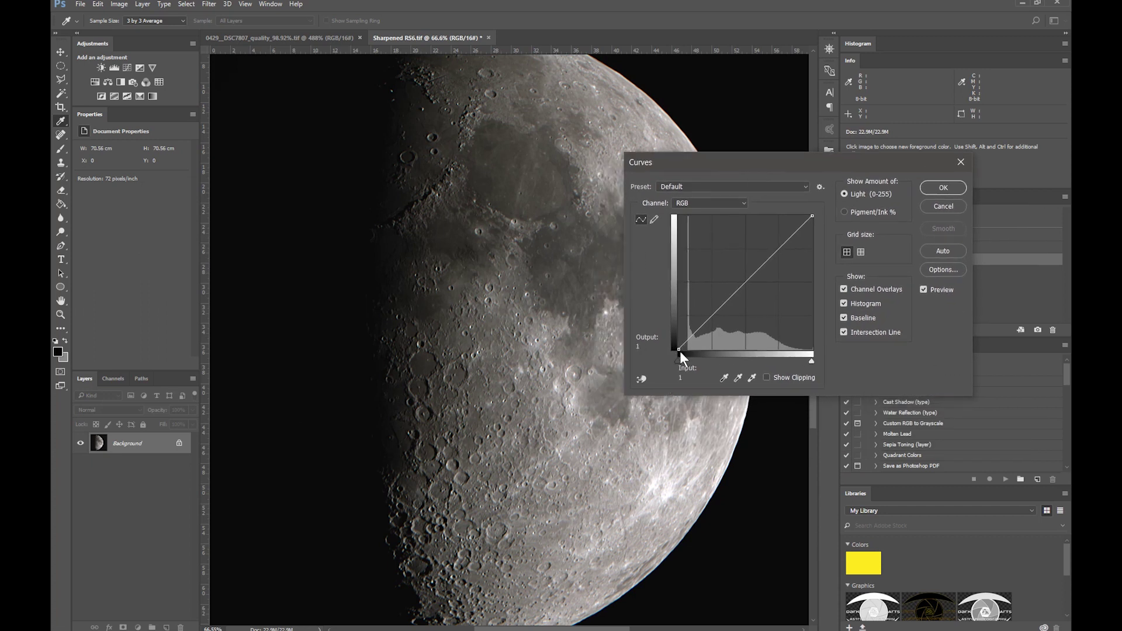
pyautogui.click(686, 341)
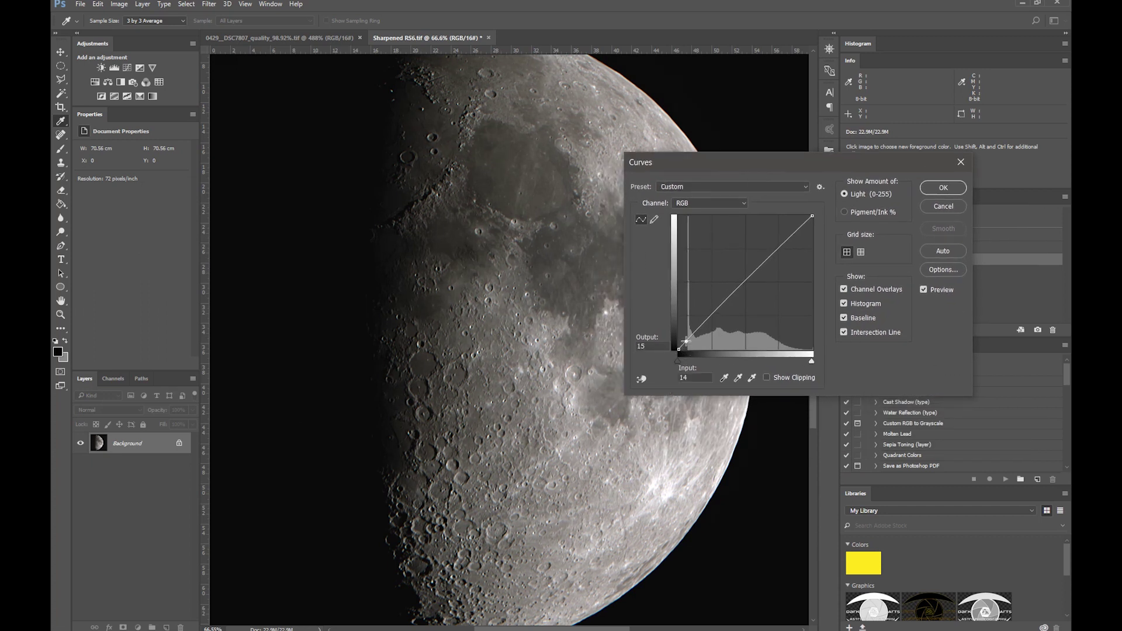
pyautogui.press('Down')
pyautogui.press('Right')
pyautogui.press('Right')
pyautogui.press('Right')
pyautogui.press('Right')
pyautogui.press('Right')
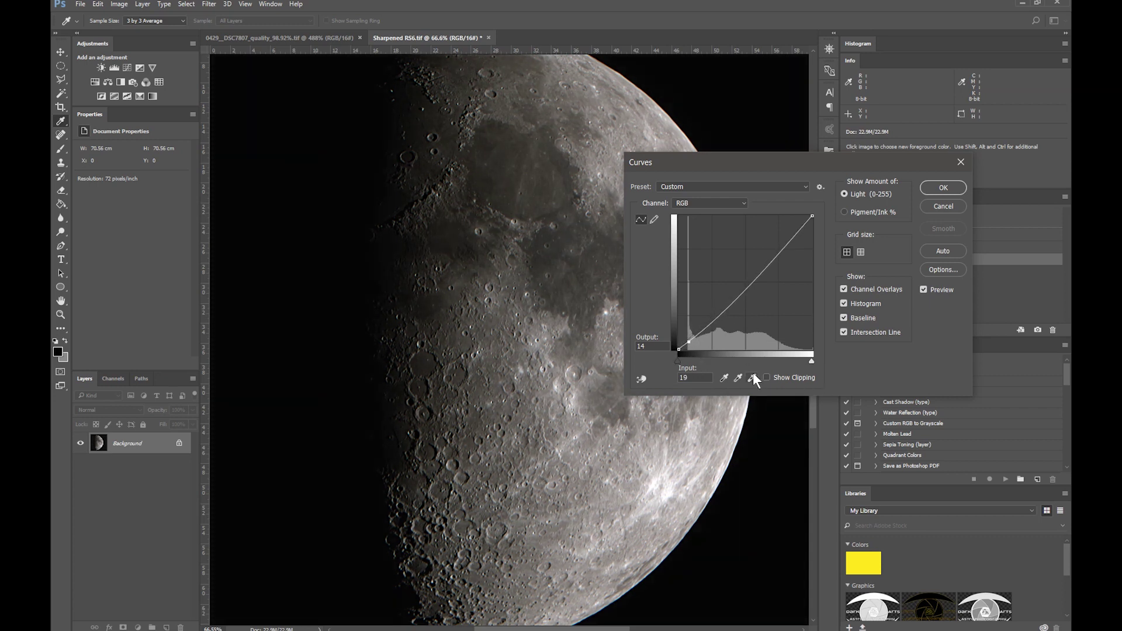
# Raise the shadow point back to the diagonal at an output of about 20 and add a second anchor point below it.
pyautogui.press('Up')
pyautogui.press('Up')
pyautogui.press('Up')
pyautogui.press('Up')
pyautogui.press('Up')
pyautogui.press('Up')
pyautogui.press('Up')
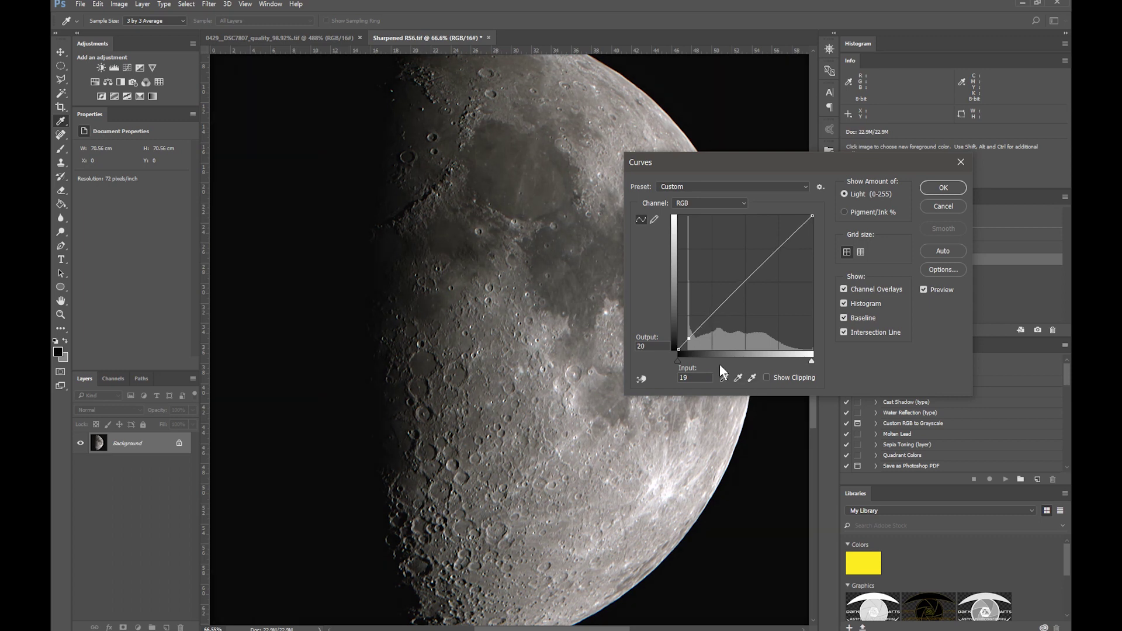
pyautogui.press('Right')
pyautogui.press('Down')
pyautogui.click(684, 345)
# Add a curve point just above the shadow anchors at input 36 and raise its output to 46.
pyautogui.click(697, 330)
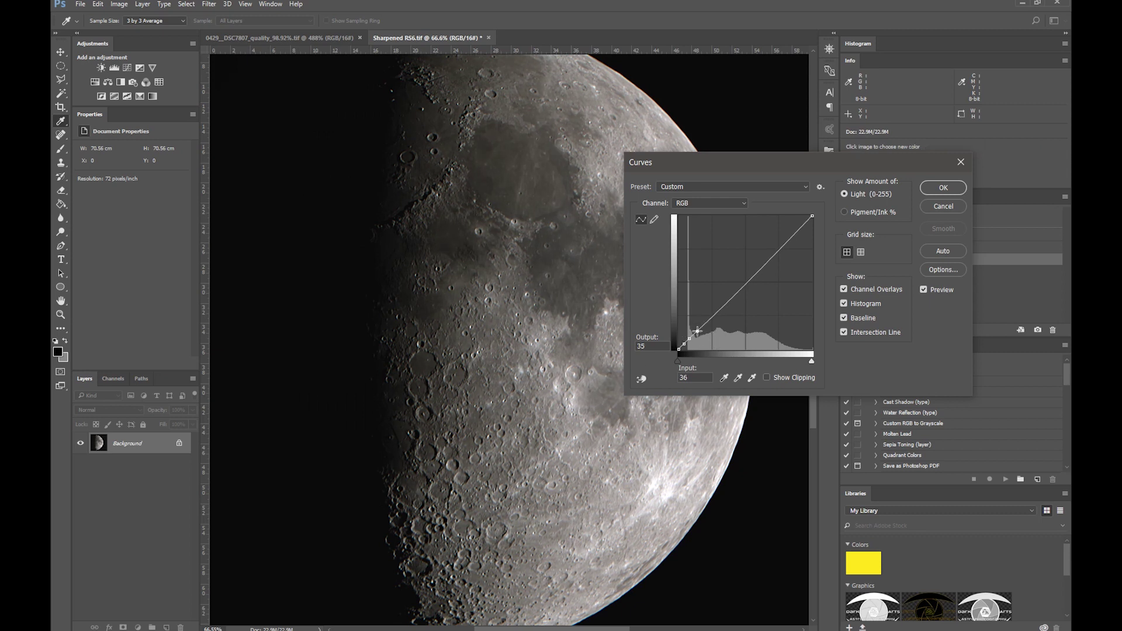
pyautogui.press('Up')
pyautogui.press('Up')
pyautogui.press('Up')
pyautogui.press('Up')
pyautogui.press('Up')
pyautogui.press('Up')
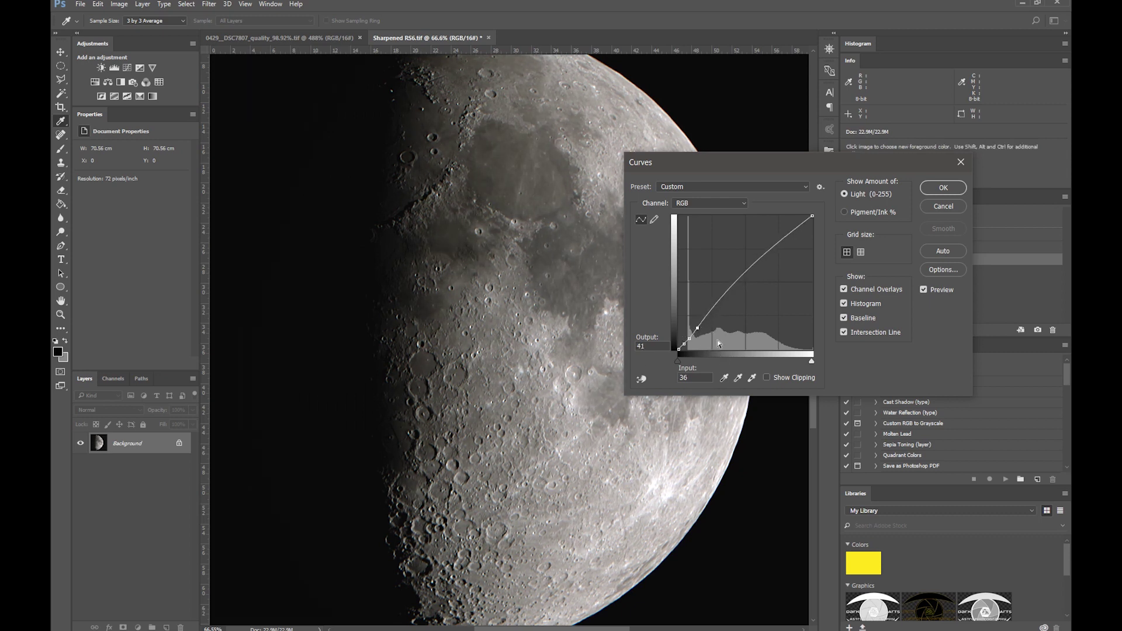
pyautogui.press('Up')
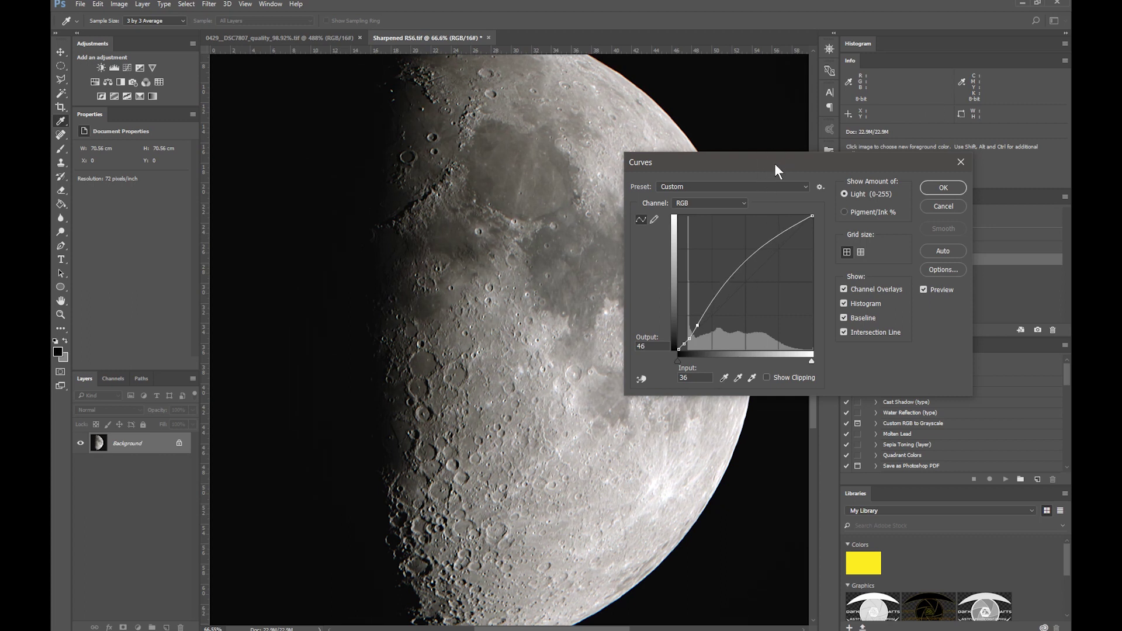
# Add a midtone point at input 124, lower its output to 150 and apply the Curves adjustment.
pyautogui.moveTo(773, 163); pyautogui.dragTo(854, 149)
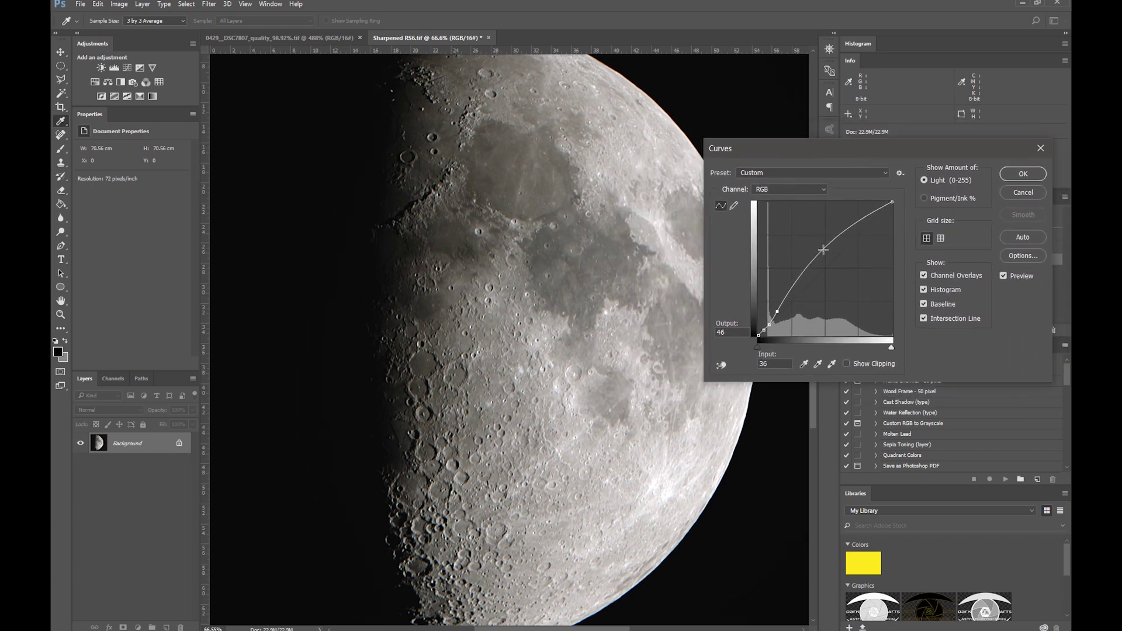
pyautogui.click(822, 249)
pyautogui.press('Down')
pyautogui.press('Down')
pyautogui.press('Down')
pyautogui.press('Down')
pyautogui.press('Down')
pyautogui.press('Down')
pyautogui.press('Down')
pyautogui.press('Down')
pyautogui.press('Down')
pyautogui.press('Down')
pyautogui.press('Down')
pyautogui.press('Down')
pyautogui.press('Down')
pyautogui.press('Down')
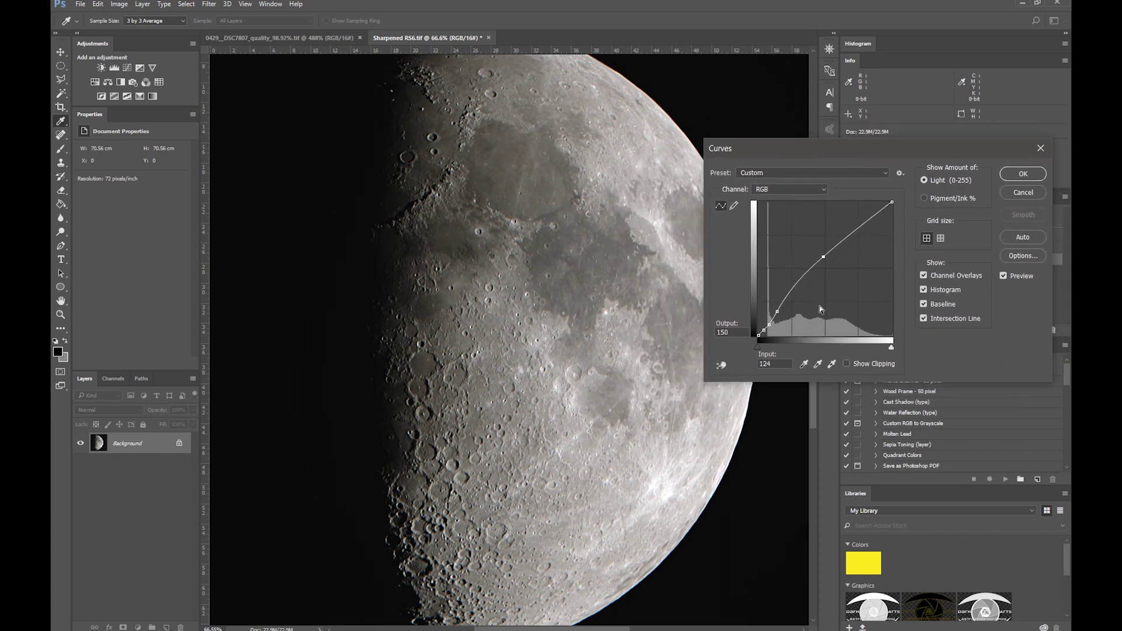
pyautogui.click(1022, 174)
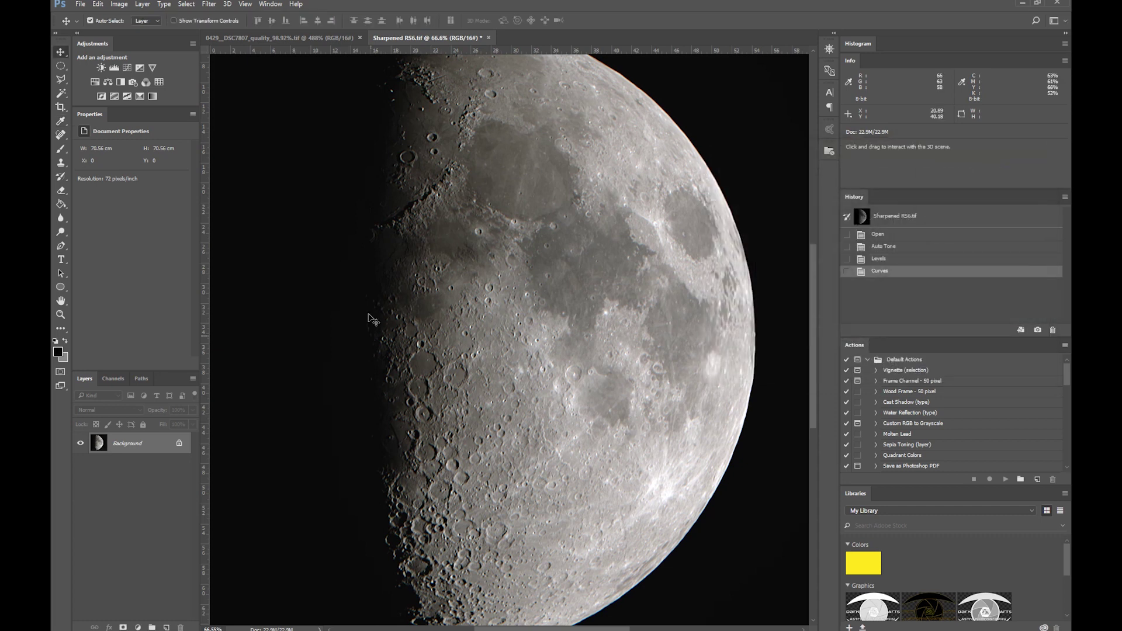
# Examine the brightened moon image, checking the mountain ridge and the craters along the shadow line up close.
pyautogui.press('h')
pyautogui.moveTo(471, 329); pyautogui.dragTo(478, 336)
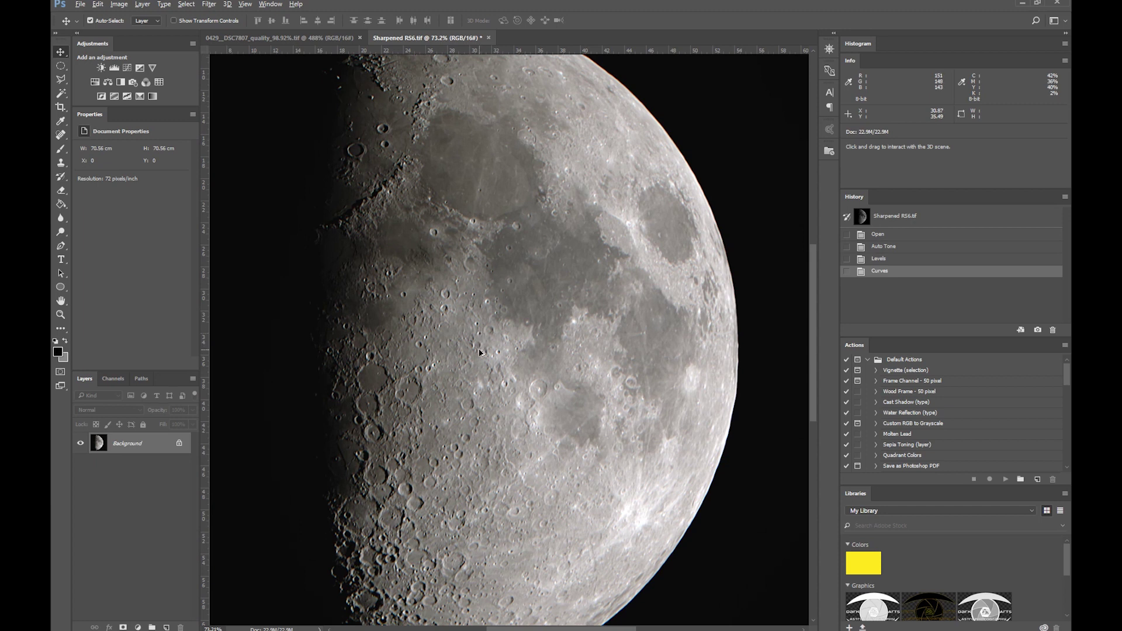
pyautogui.scroll(-4, 479, 353)
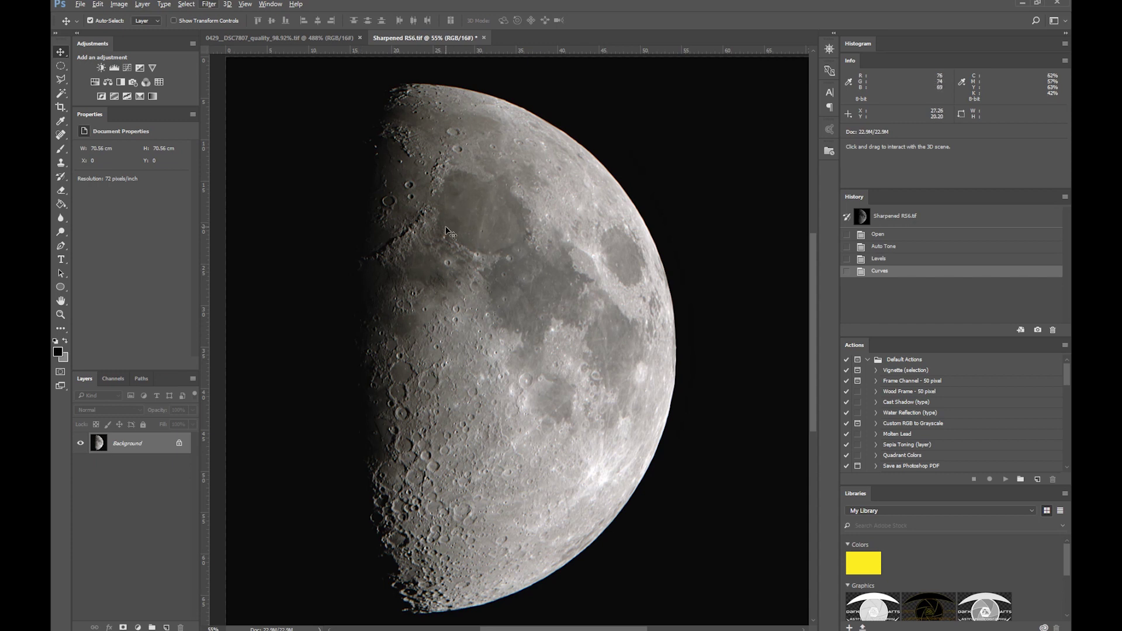
pyautogui.scroll(3, 450, 233)
pyautogui.scroll(-2, 429, 233)
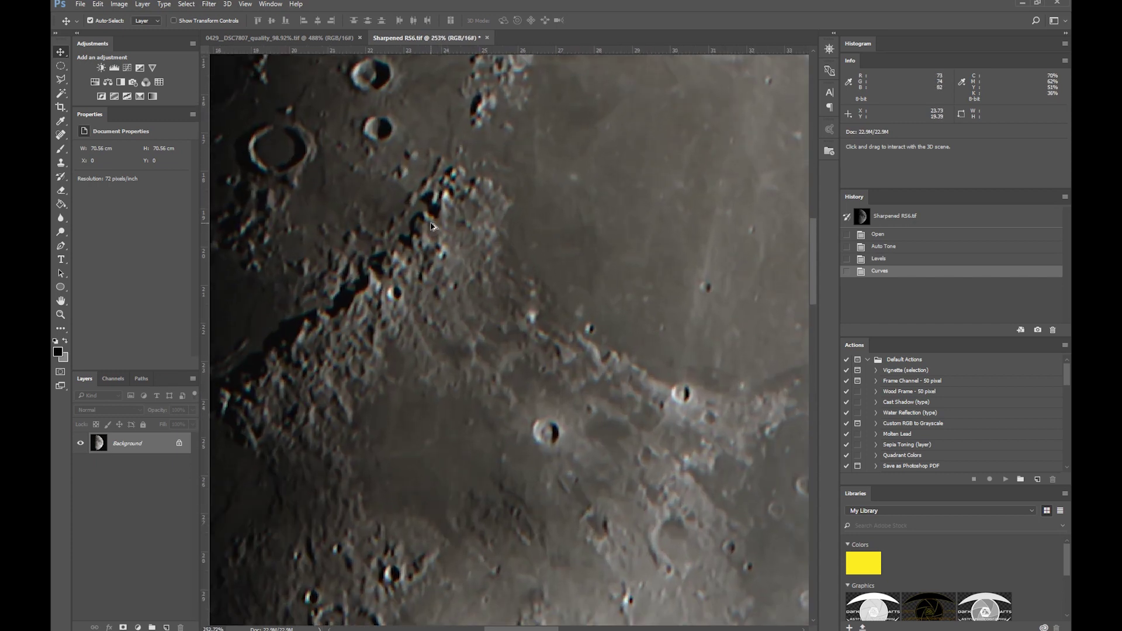
pyautogui.scroll(-5, 429, 231)
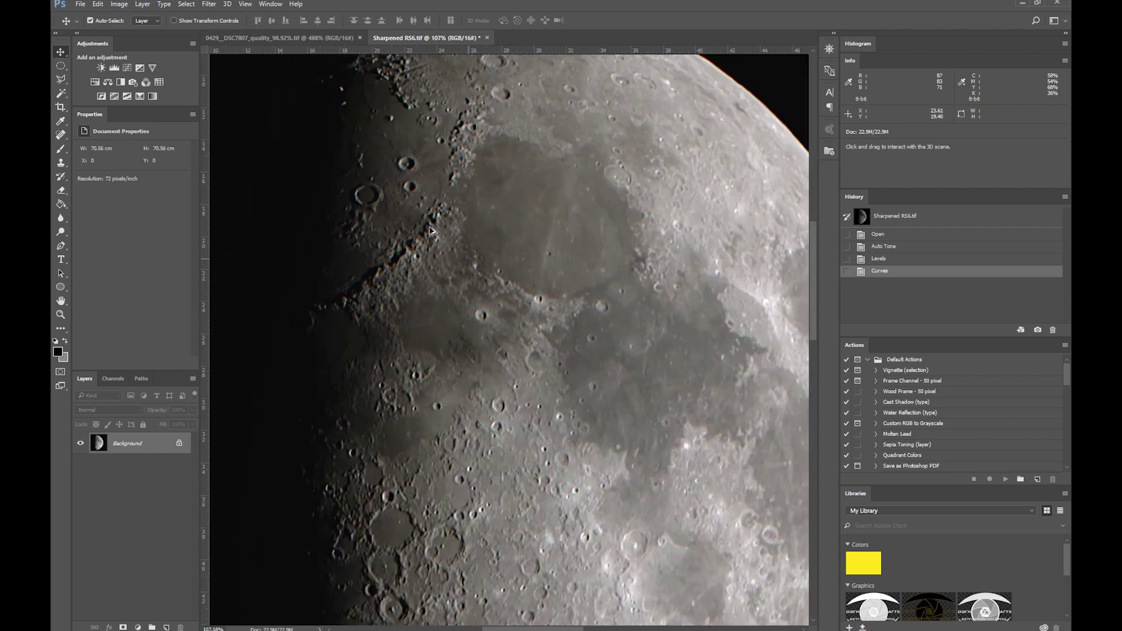
pyautogui.scroll(4, 413, 487)
pyautogui.scroll(4, 413, 487)
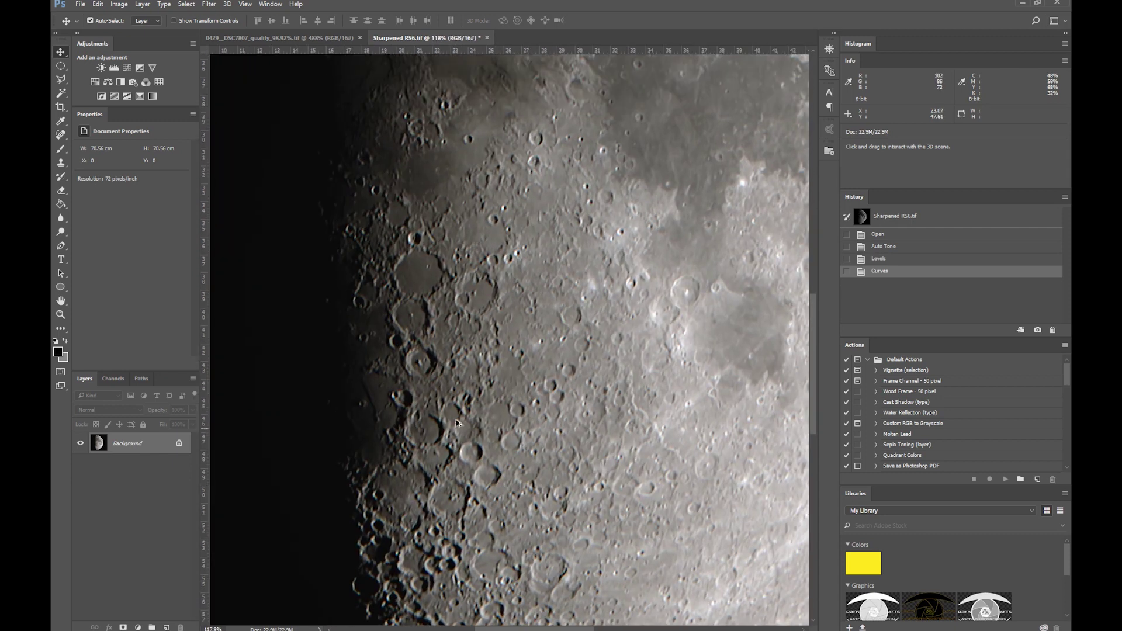
pyautogui.scroll(-3, 467, 181)
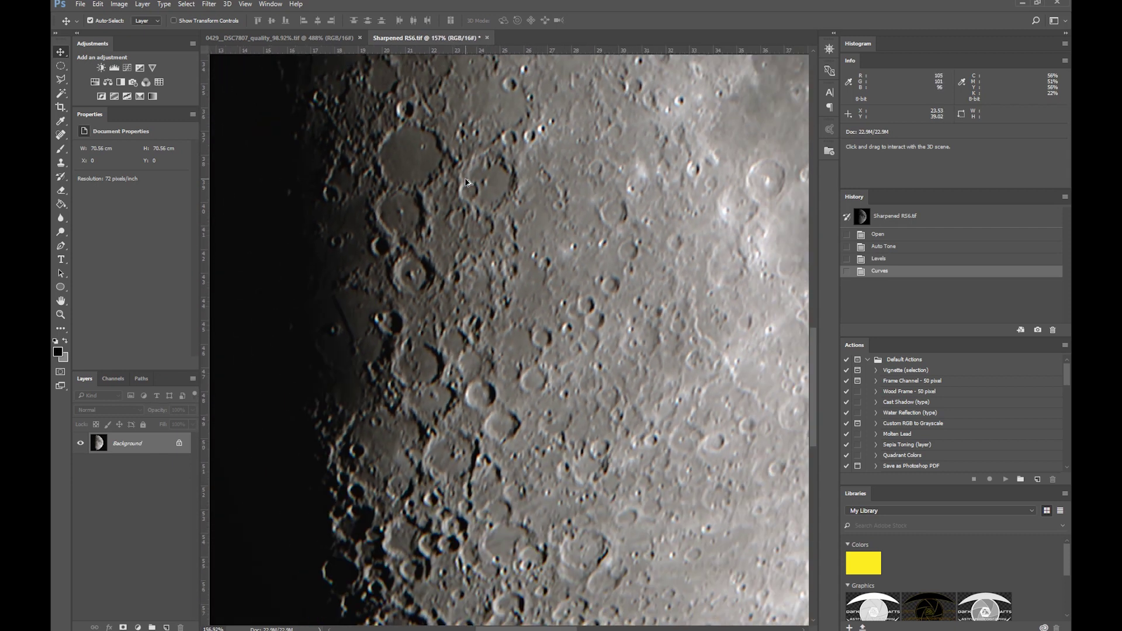
pyautogui.scroll(4, 472, 177)
pyautogui.scroll(3, 473, 177)
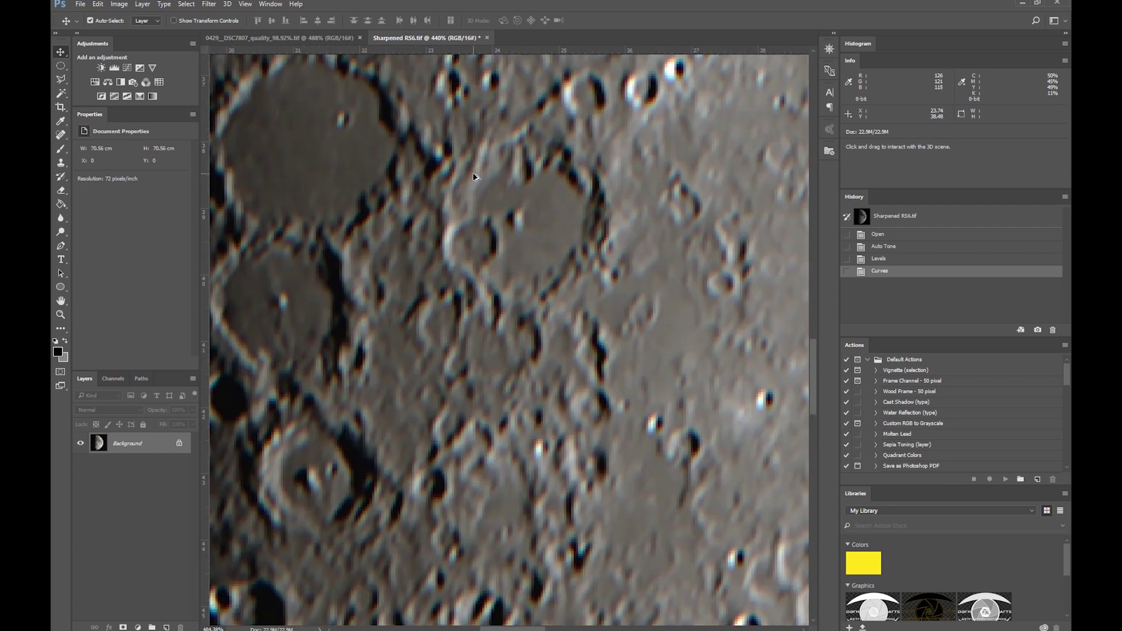
pyautogui.scroll(-8, 474, 177)
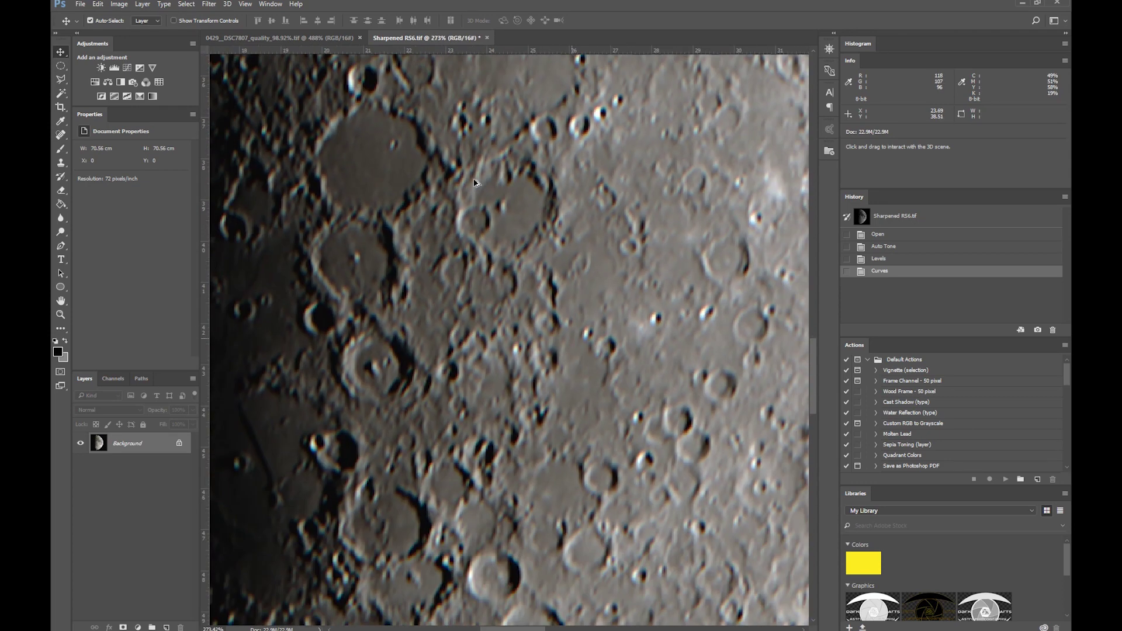
pyautogui.scroll(1, 474, 183)
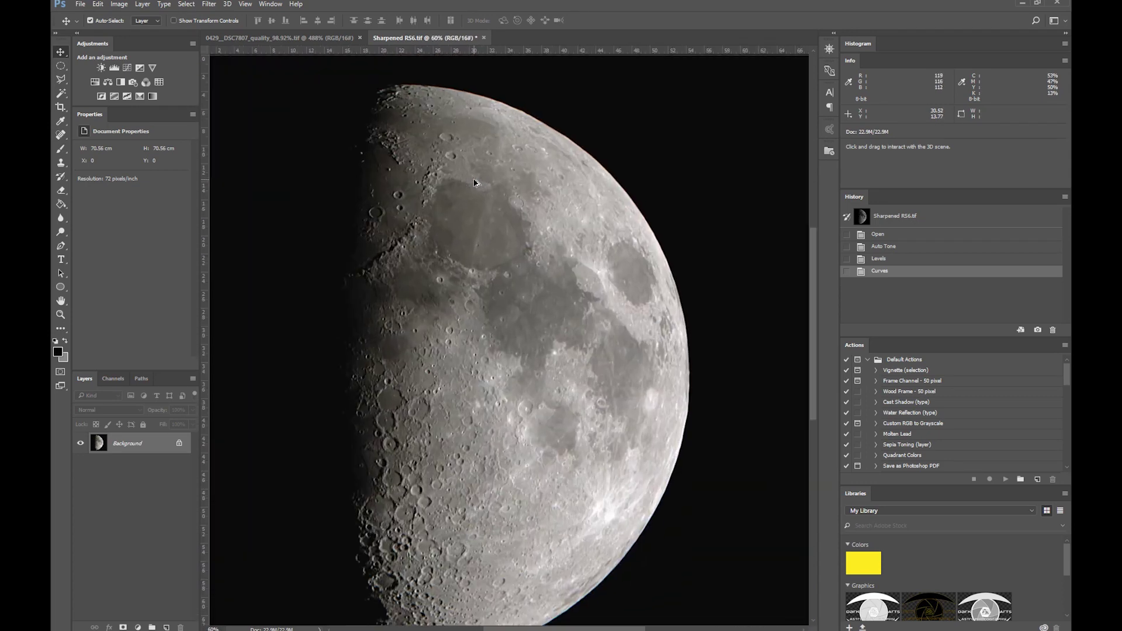
pyautogui.scroll(2, 475, 182)
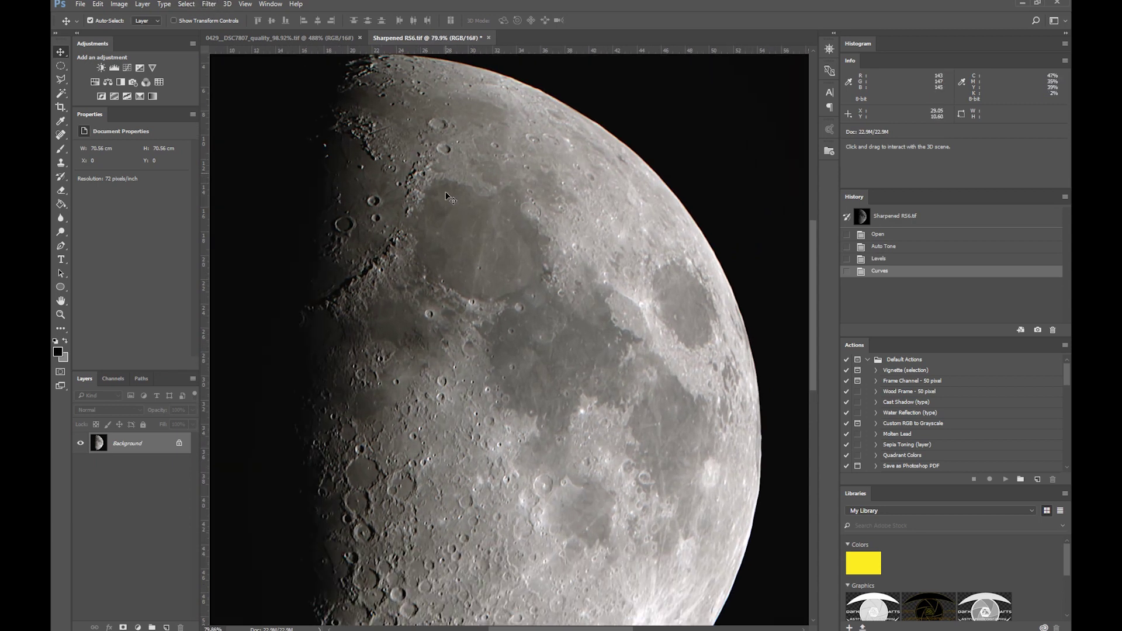
# Open the moon image in the Camera Raw Filter, enlarge its window and set the white balance to Auto.
pyautogui.click(209, 4)
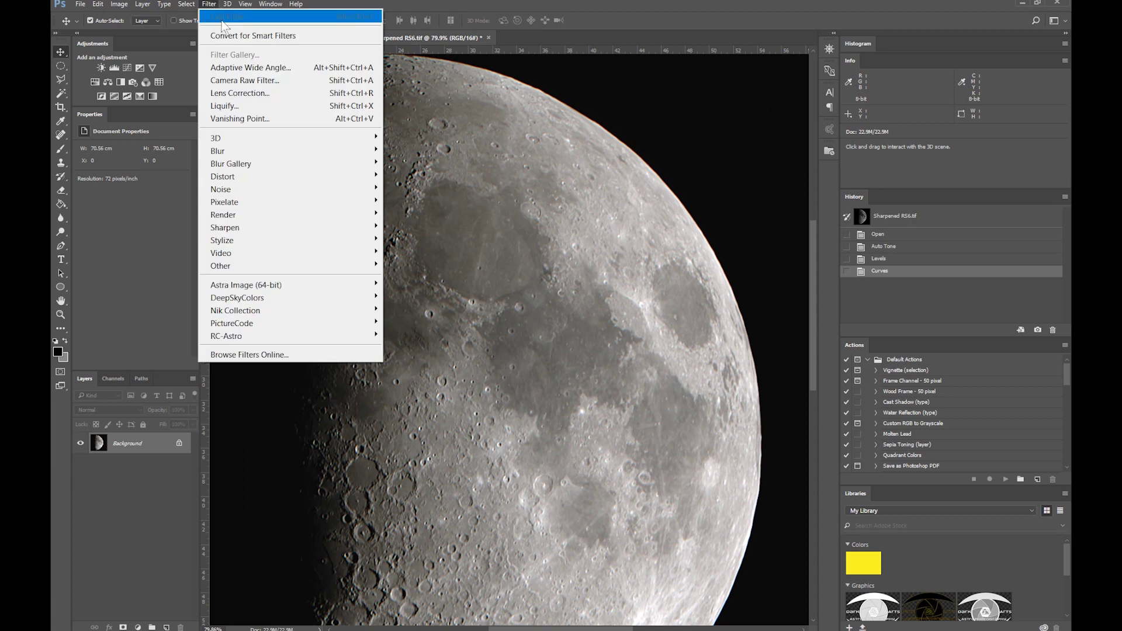
pyautogui.click(262, 82)
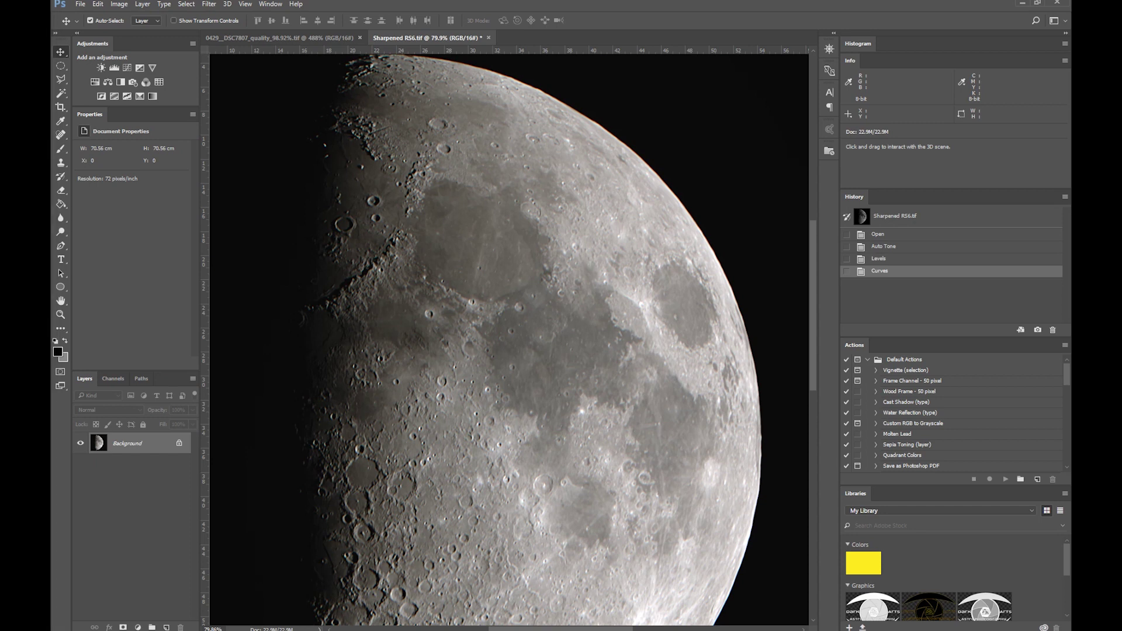
pyautogui.hotkey('ctrl', 'shift', 'a')
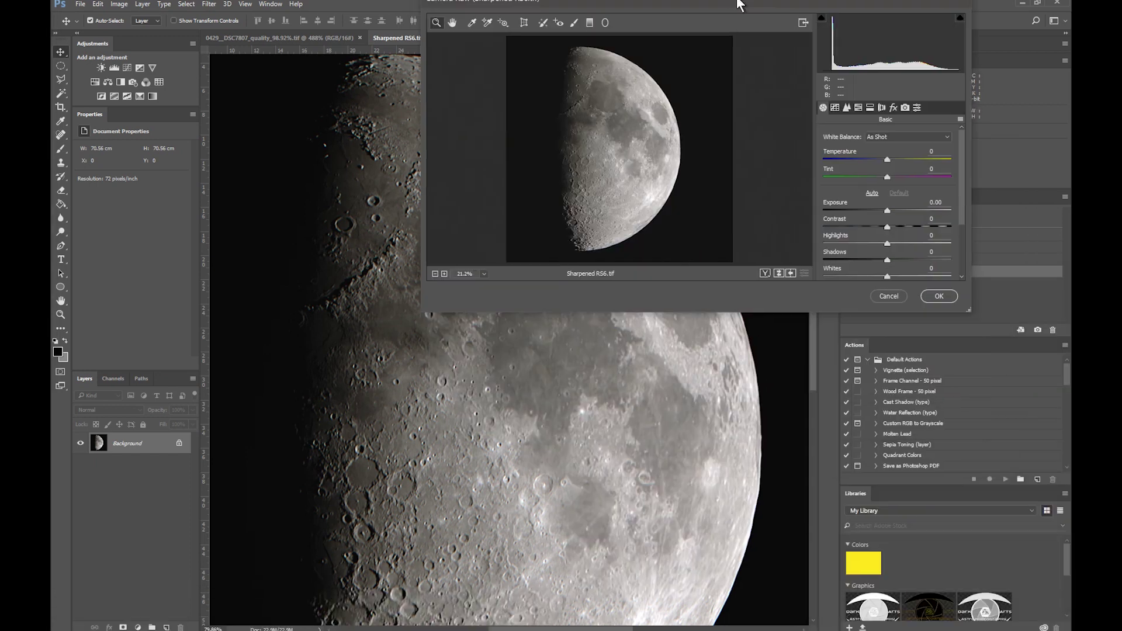
pyautogui.click(674, 68)
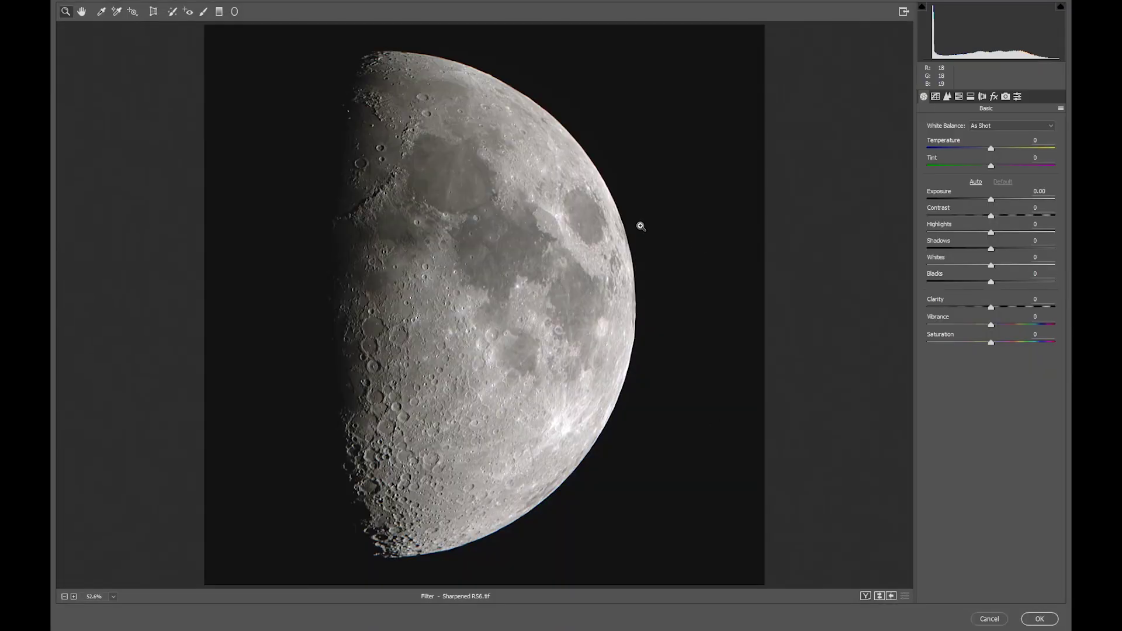
pyautogui.click(998, 126)
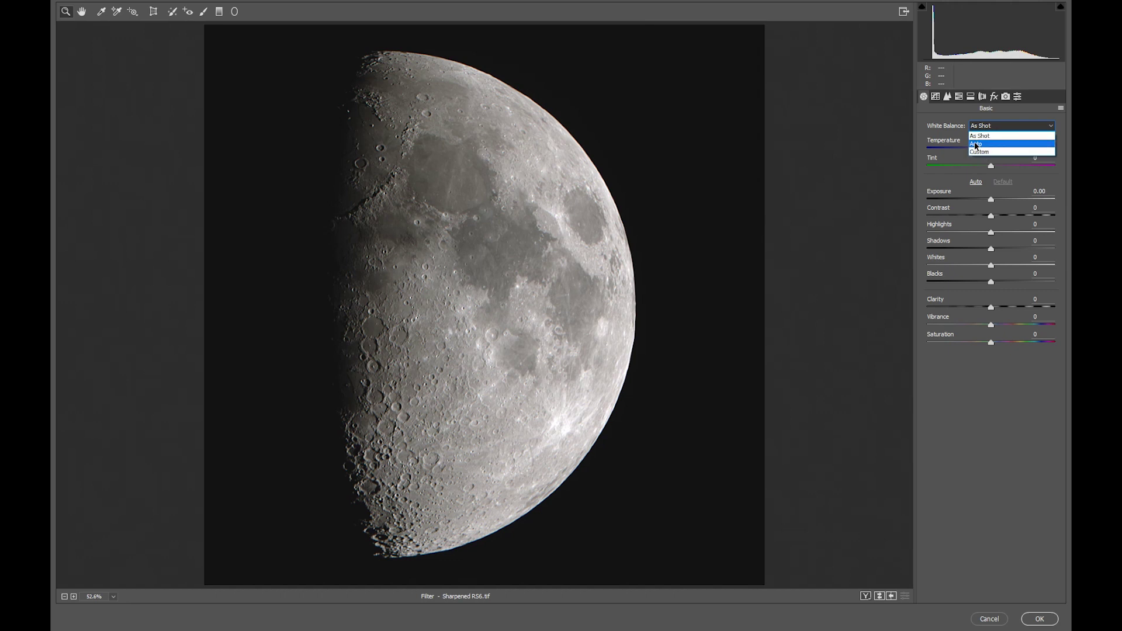
pyautogui.click(994, 136)
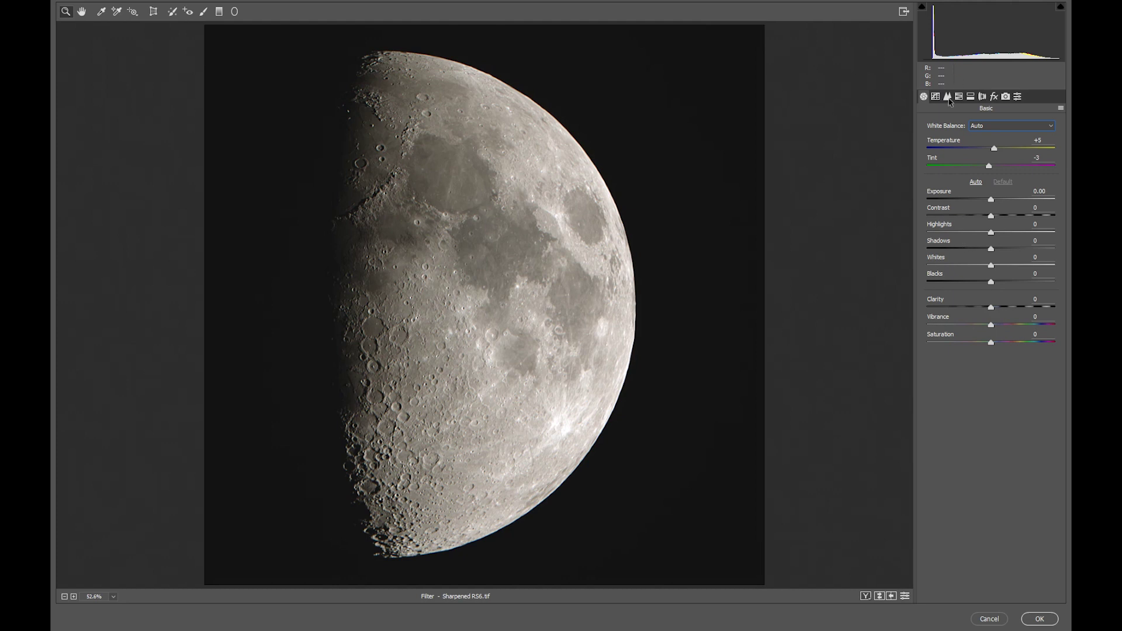
# Set the luminance noise reduction to 17, judging it on the craters along the shadow line close up.
pyautogui.click(948, 97)
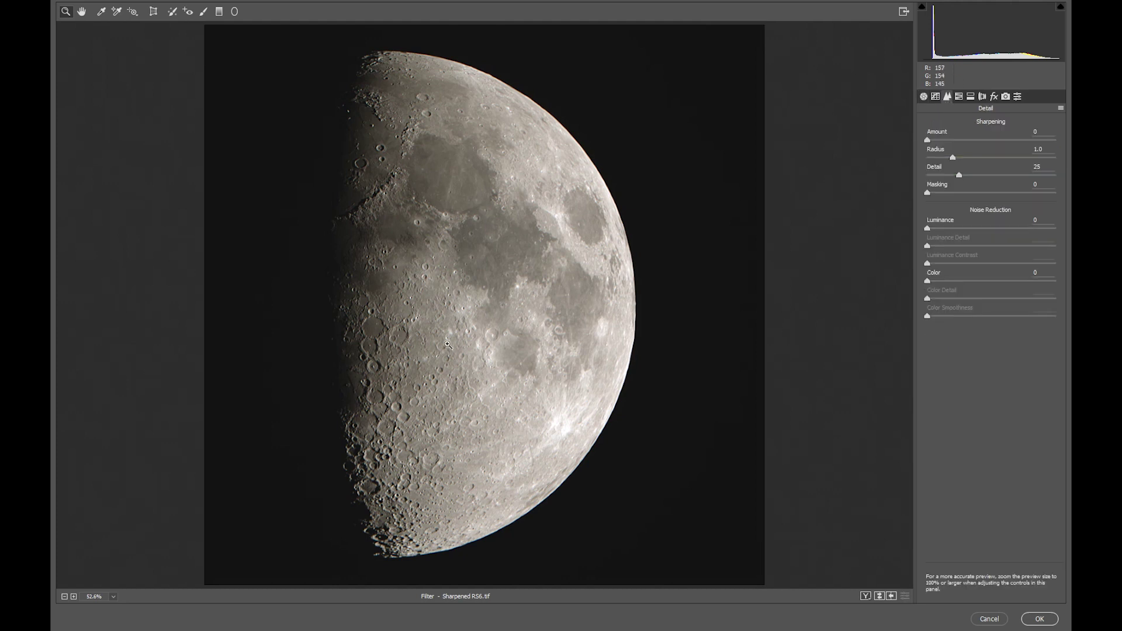
pyautogui.click(447, 345)
pyautogui.click(496, 360)
pyautogui.click(543, 376)
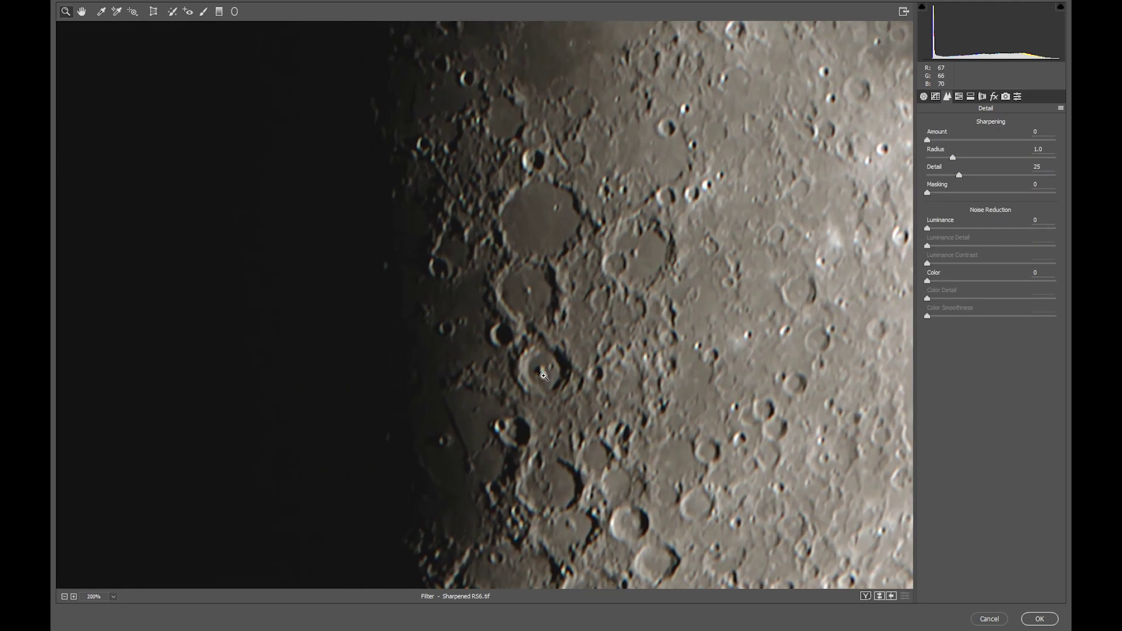
pyautogui.click(426, 345)
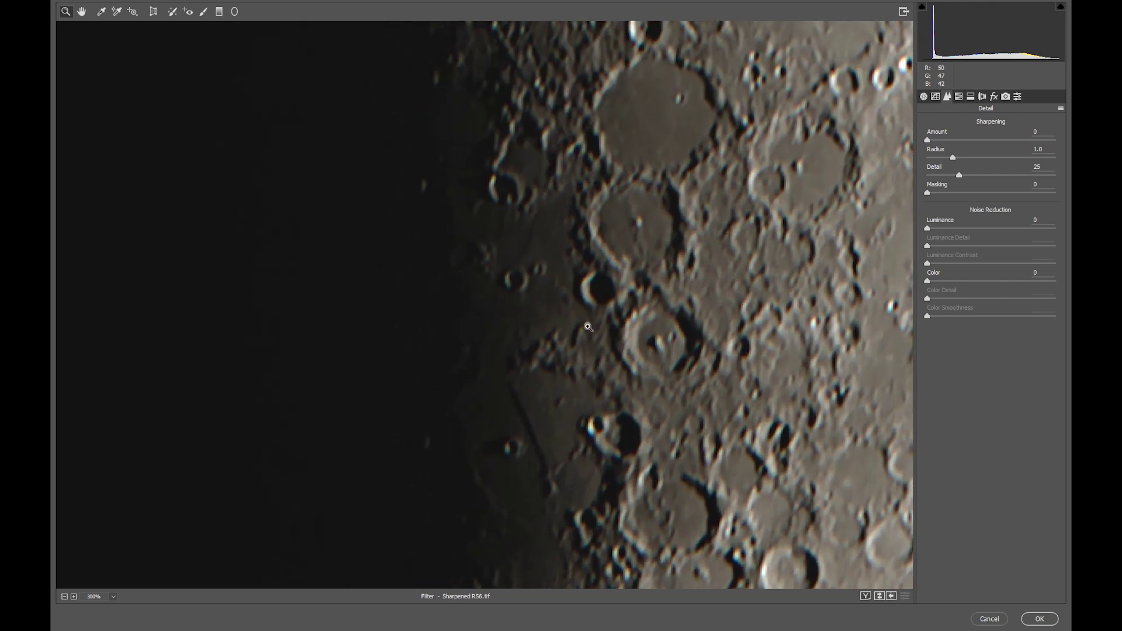
pyautogui.click(575, 275)
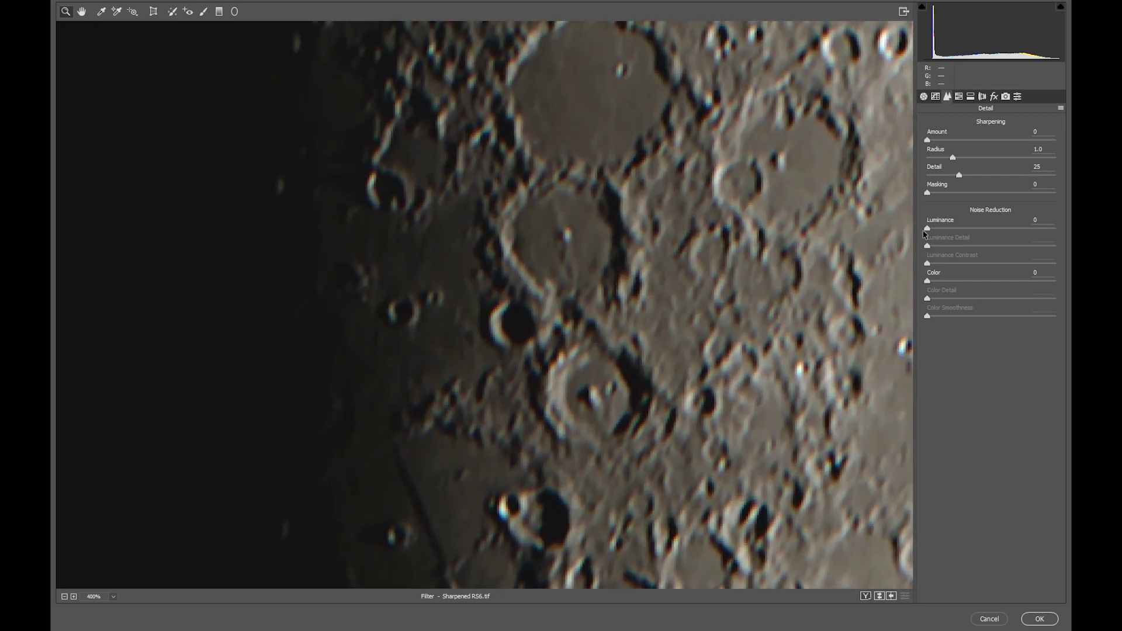
pyautogui.moveTo(927, 228); pyautogui.dragTo(952, 236)
# Set the color noise reduction to 48, comparing the color fringes on the craters with it off, and view the whole moon.
pyautogui.moveTo(929, 282); pyautogui.dragTo(993, 288)
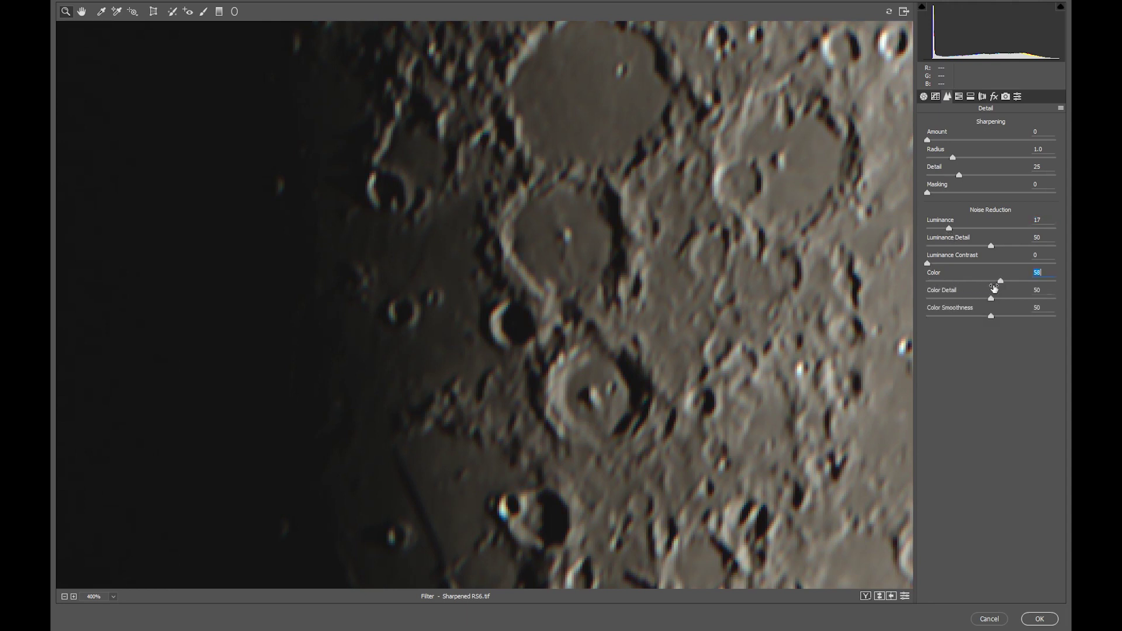
pyautogui.write('0')
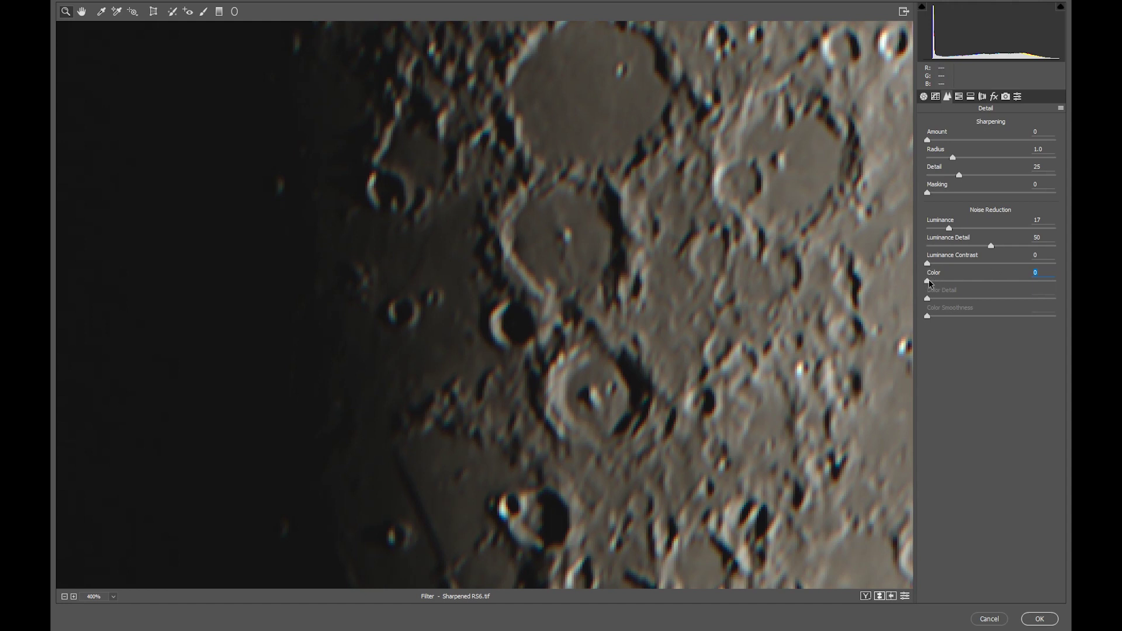
pyautogui.moveTo(927, 282); pyautogui.dragTo(992, 296)
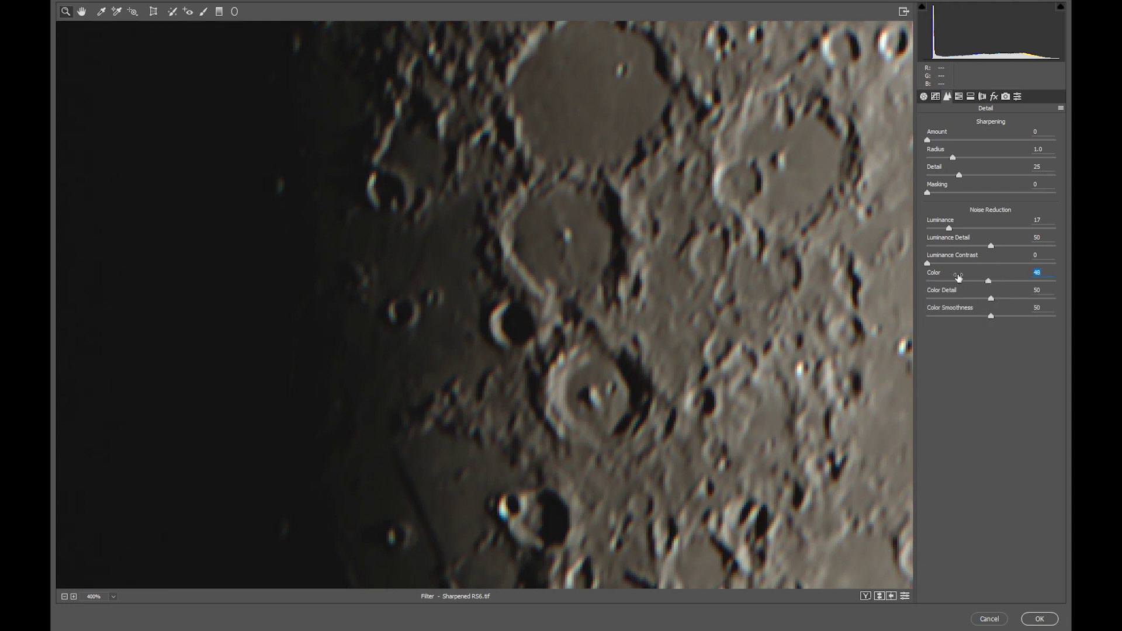
pyautogui.click(591, 256)
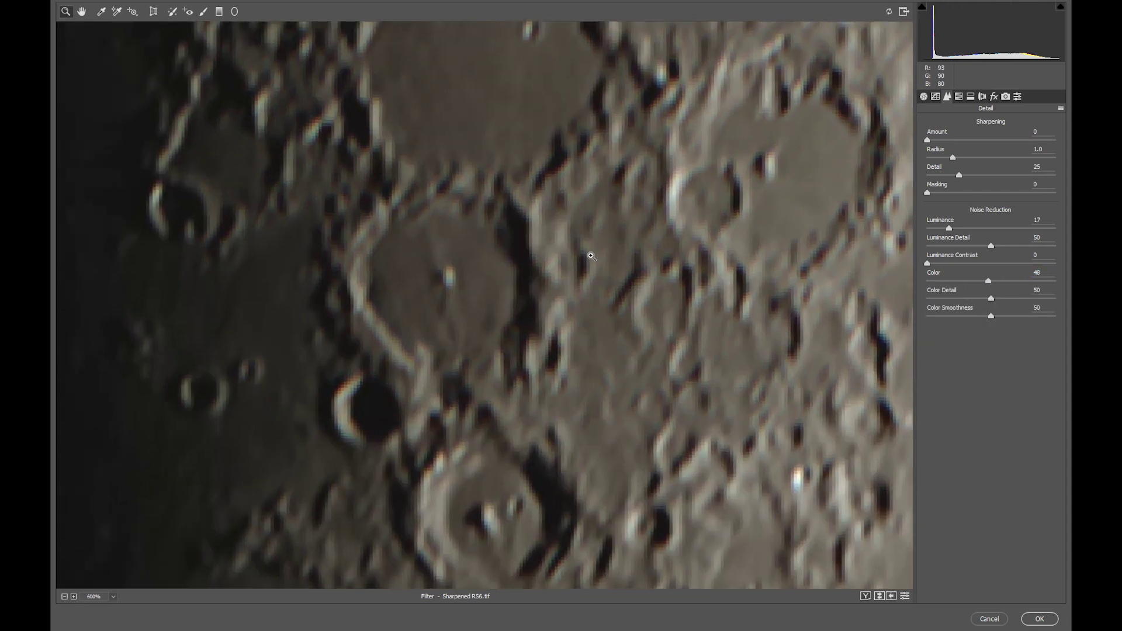
pyautogui.rightClick(591, 256)
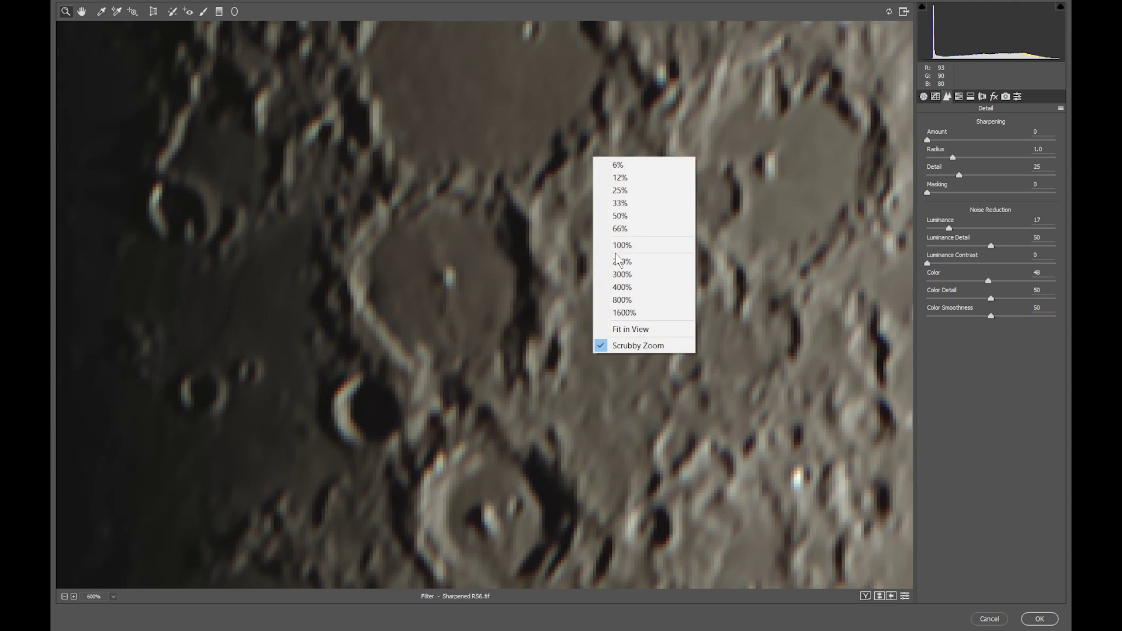
pyautogui.click(629, 329)
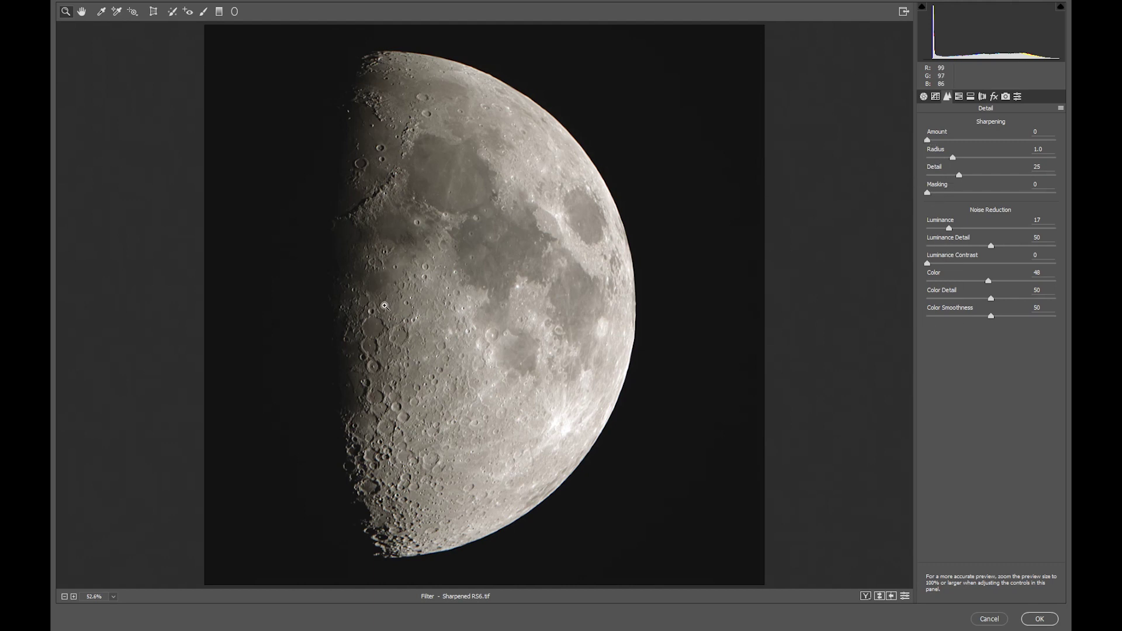
# Set the sharpening amount to 27, checking the craters along the shadow line, and view the whole moon.
pyautogui.moveTo(386, 307); pyautogui.dragTo(427, 331)
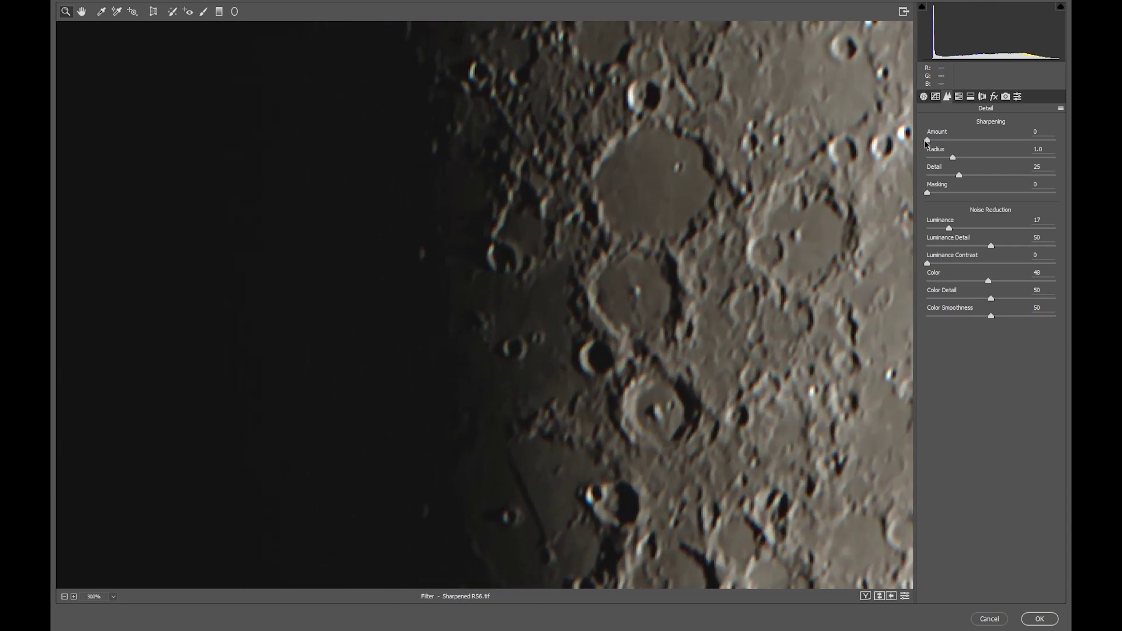
pyautogui.moveTo(929, 143); pyautogui.dragTo(951, 147)
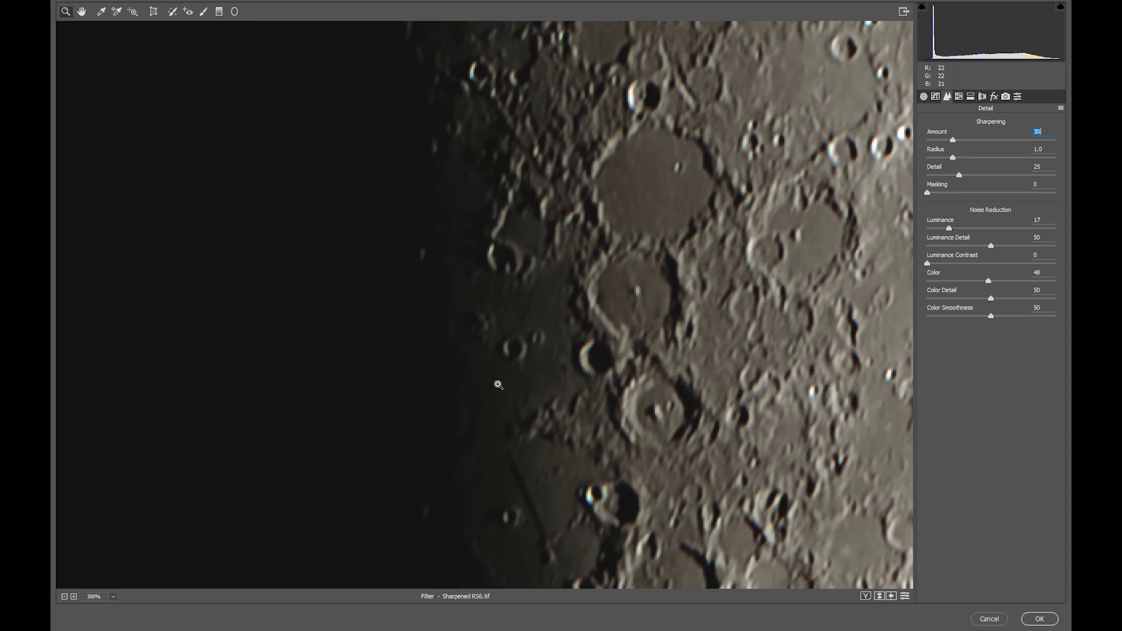
pyautogui.moveTo(953, 141)
pyautogui.mouseDown()
pyautogui.moveTo(898, 153)
pyautogui.moveTo(953, 145)
pyautogui.mouseUp()
pyautogui.click(628, 215)
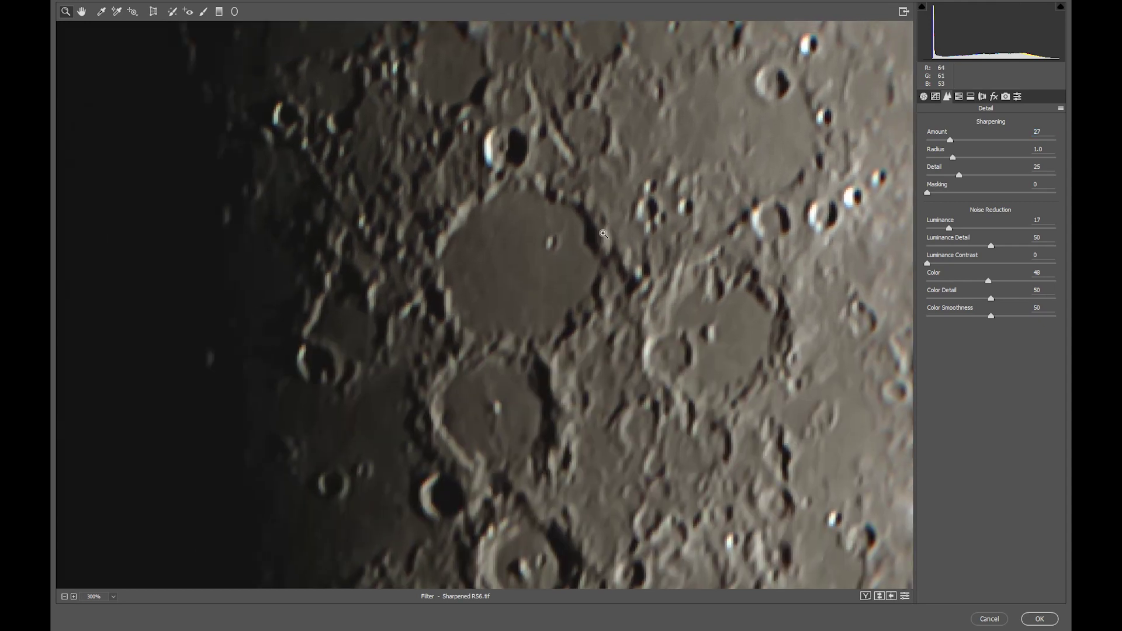
pyautogui.rightClick(596, 143)
pyautogui.click(643, 316)
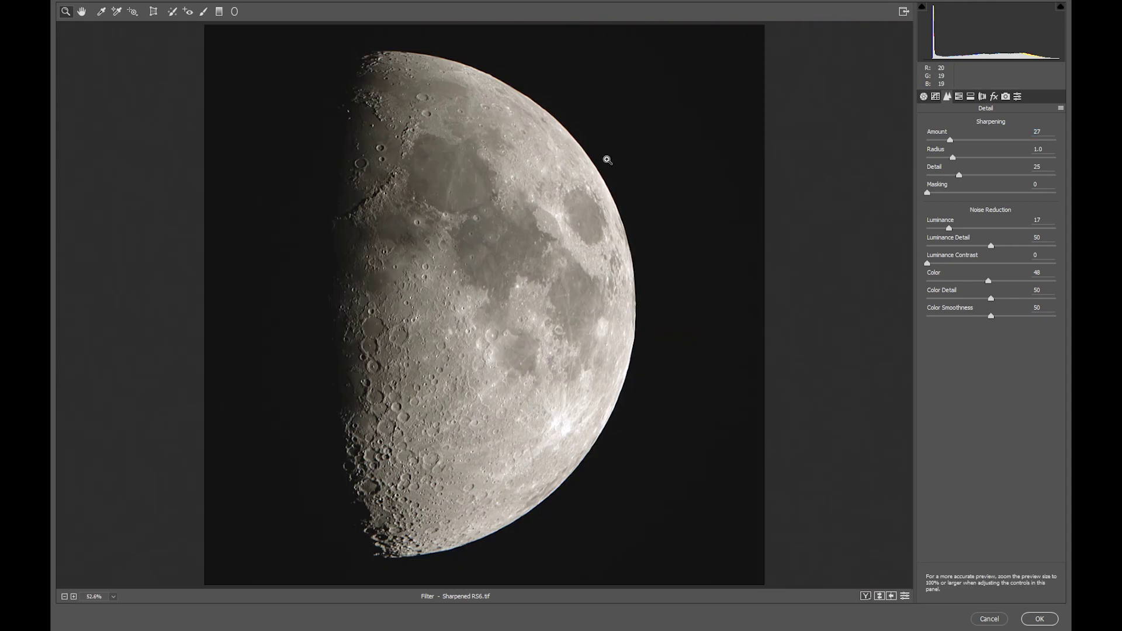
# Try a strong clarity on the craters and settle on +8 in the basic adjustments.
pyautogui.click(924, 97)
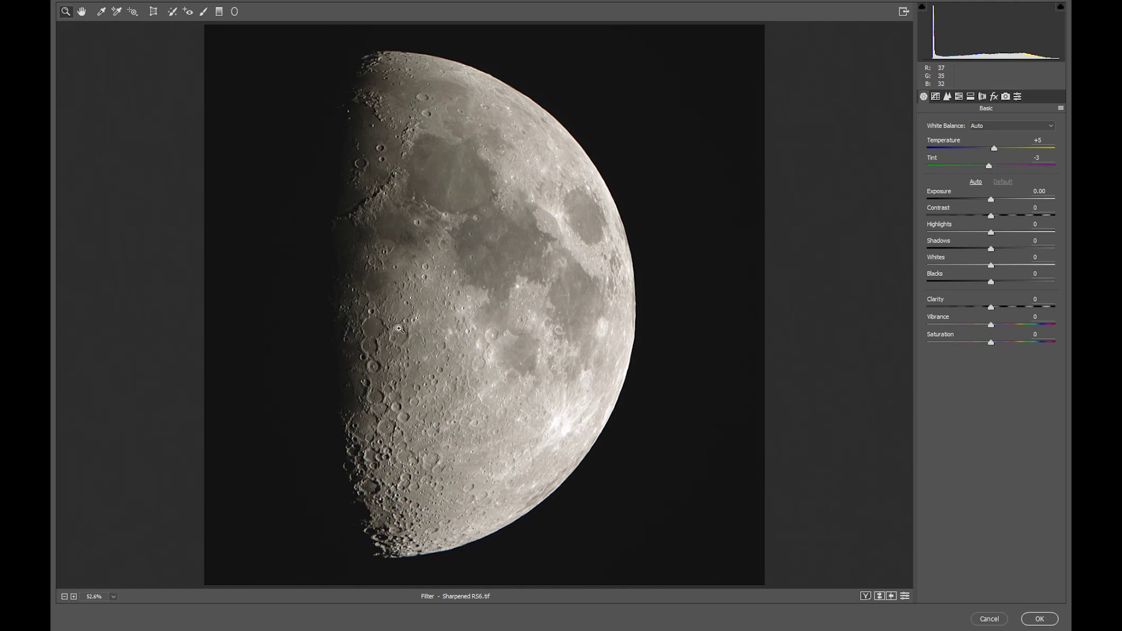
pyautogui.moveTo(398, 329); pyautogui.dragTo(991, 315)
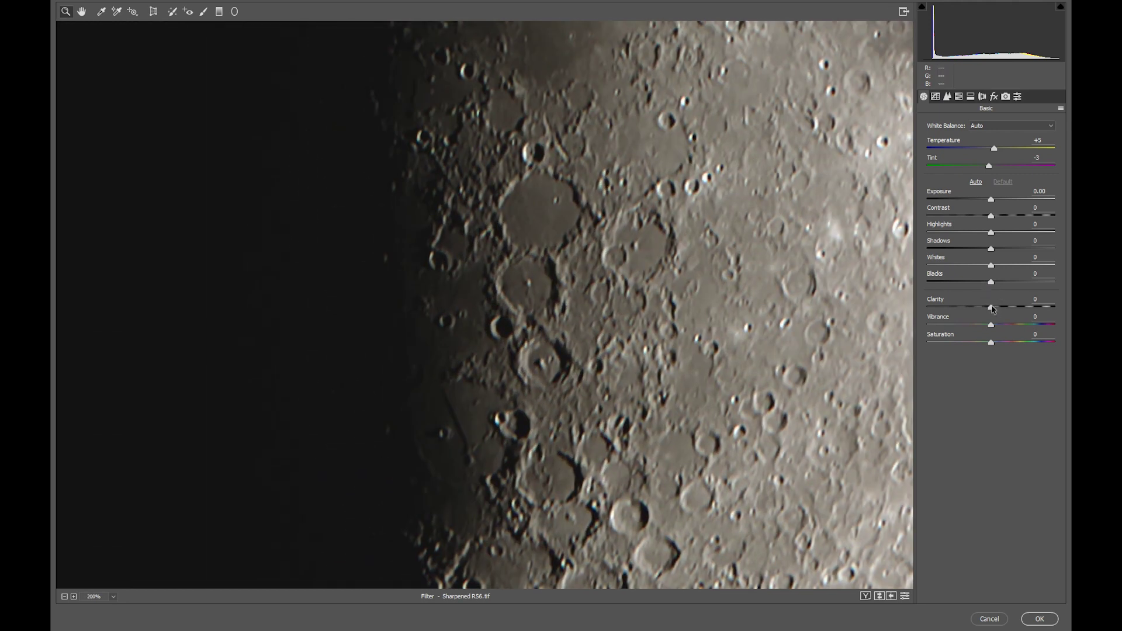
pyautogui.moveTo(991, 310); pyautogui.dragTo(1009, 315)
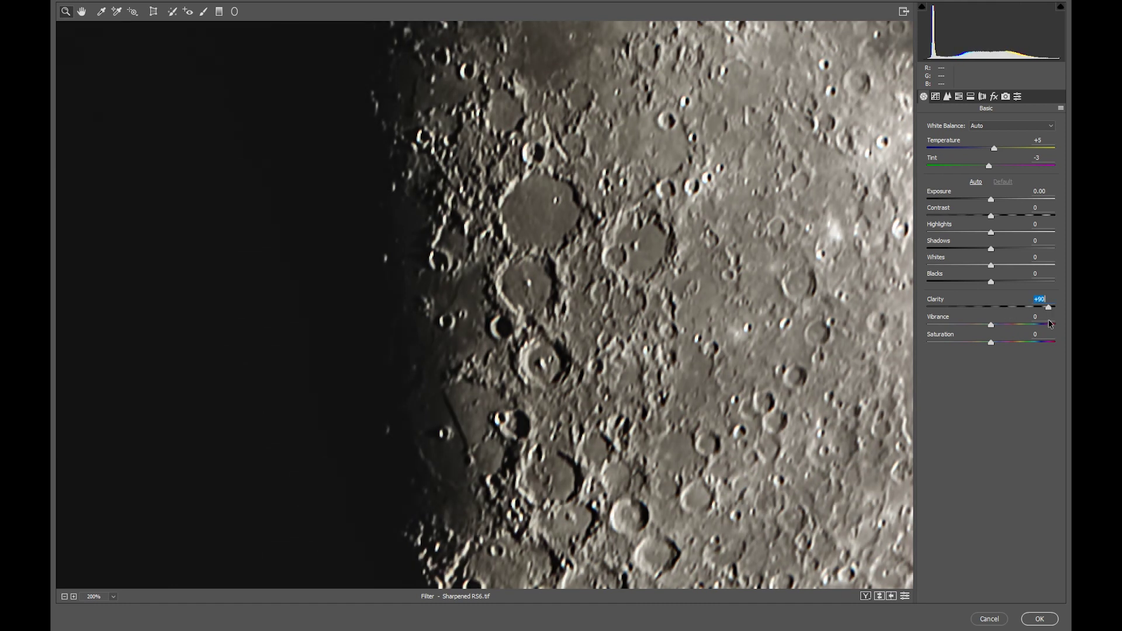
pyautogui.moveTo(1048, 324); pyautogui.dragTo(998, 325)
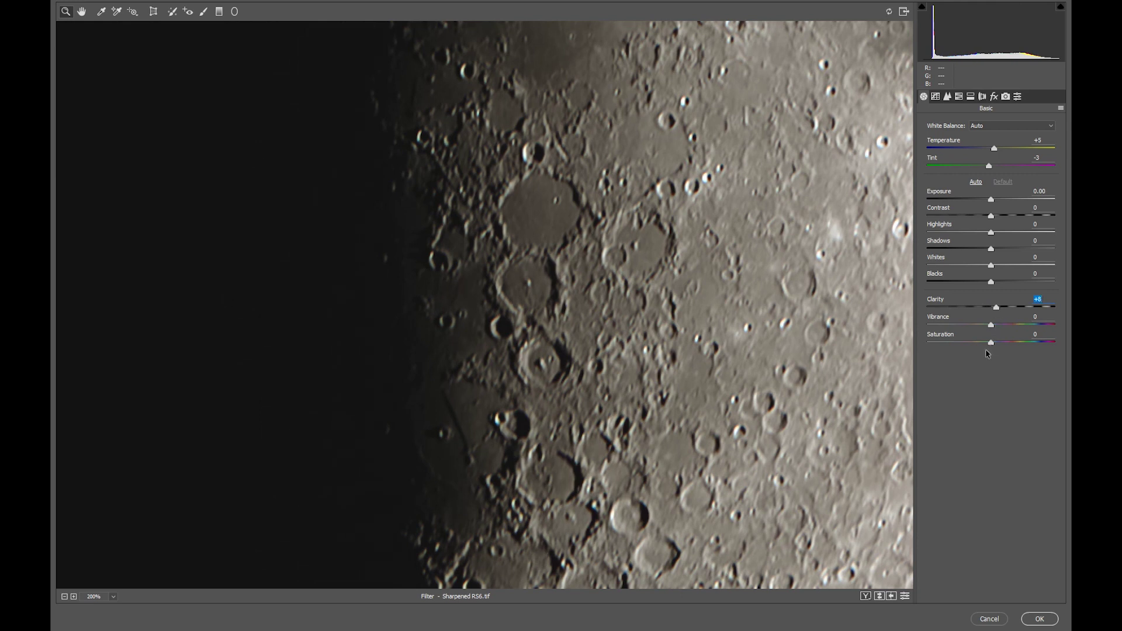
pyautogui.rightClick(616, 294)
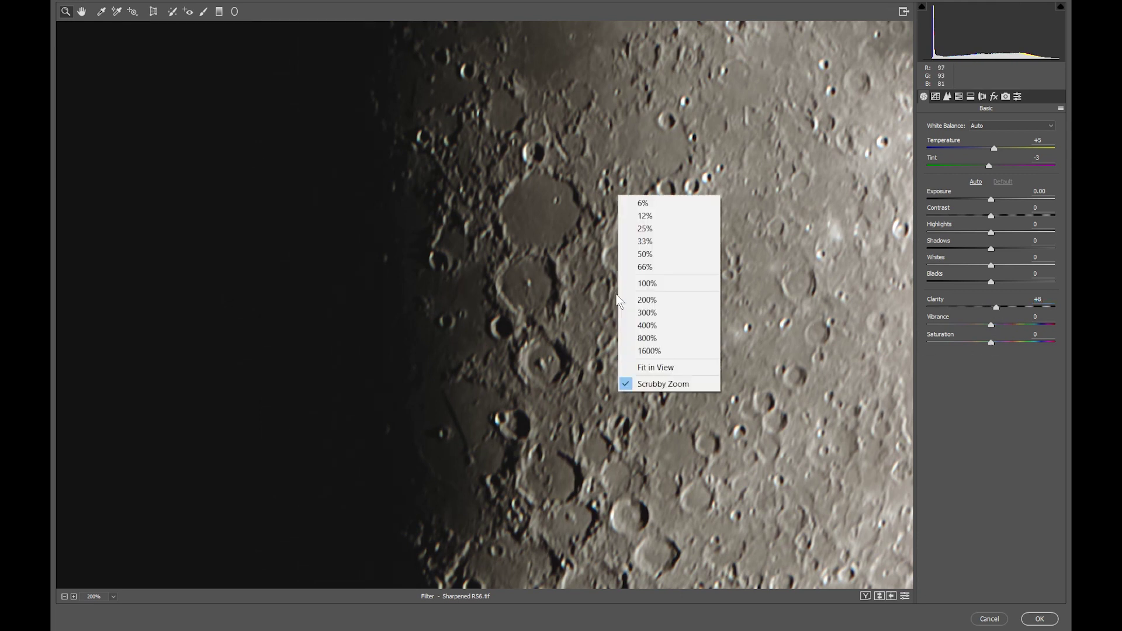
pyautogui.click(654, 368)
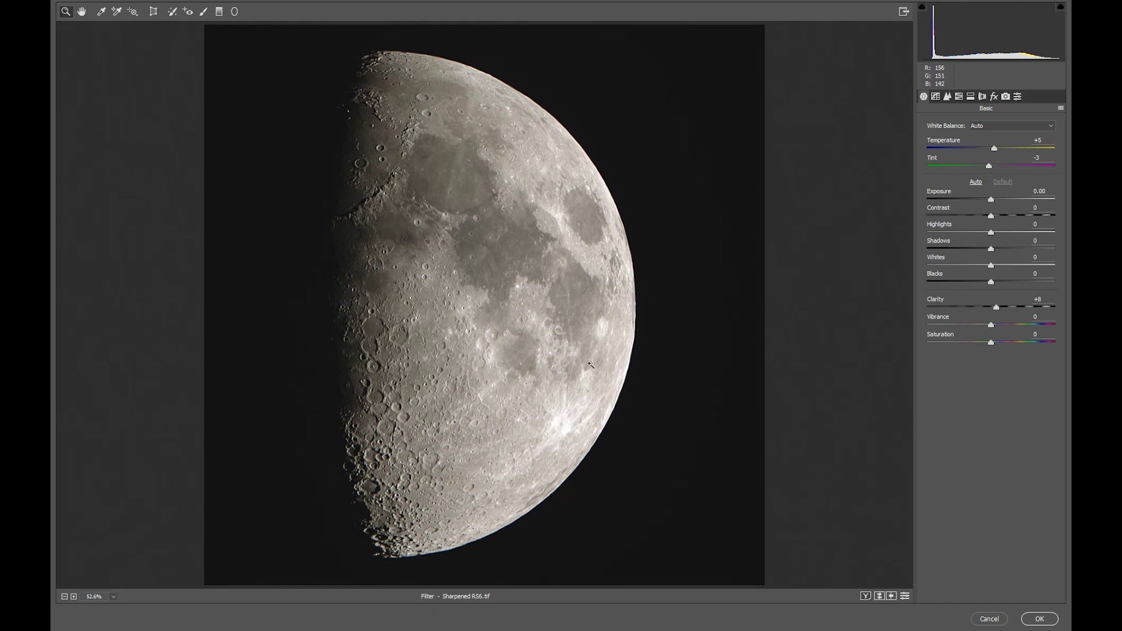
# Raise the vibrance to +21 and the saturation to +11.
pyautogui.moveTo(991, 325); pyautogui.dragTo(1068, 319)
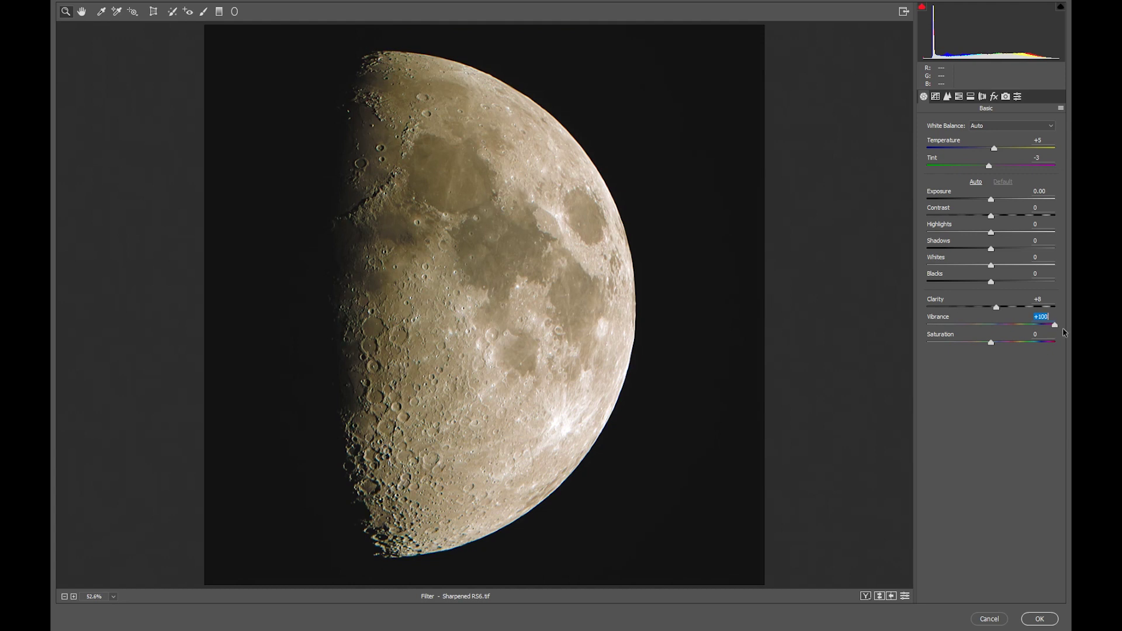
pyautogui.click(1003, 336)
pyautogui.moveTo(990, 343); pyautogui.dragTo(998, 344)
# Lower the blacks to -6 and raise the shadows to +17, checking the dark edge of the moon close up.
pyautogui.moveTo(991, 285)
pyautogui.mouseDown()
pyautogui.moveTo(974, 287)
pyautogui.moveTo(988, 286)
pyautogui.mouseUp()
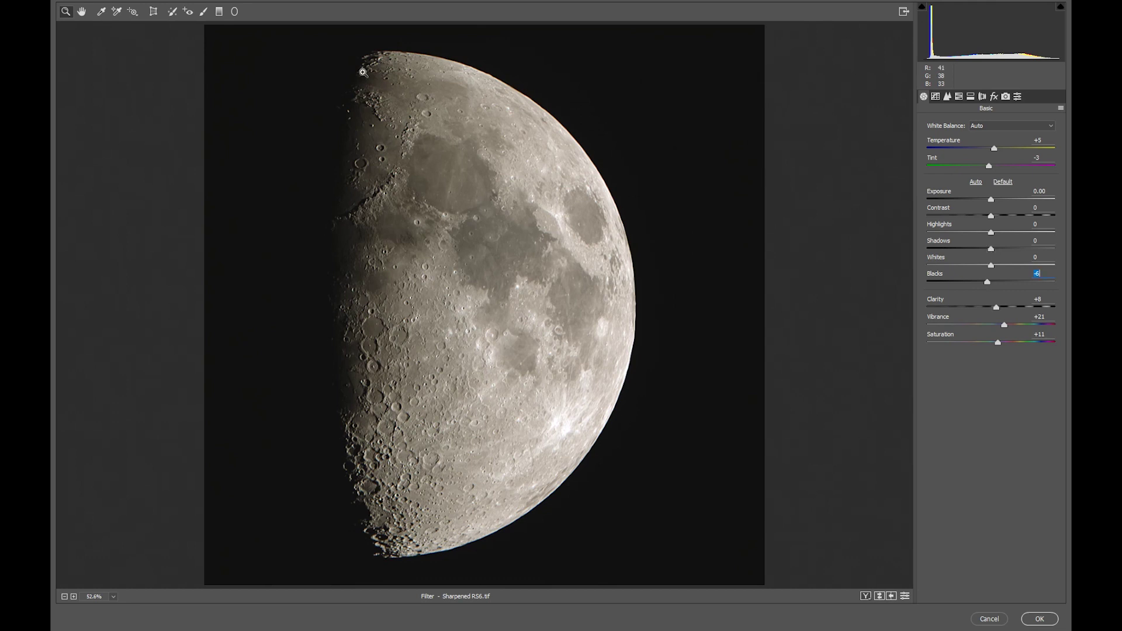
pyautogui.scroll(5, 321, 281)
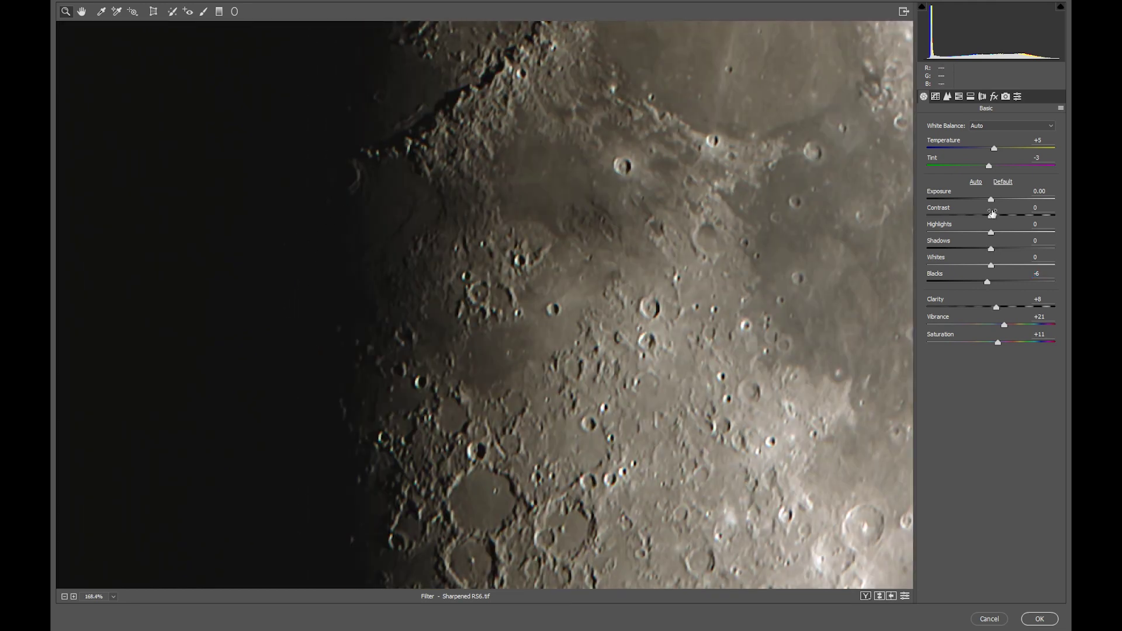
pyautogui.moveTo(992, 251); pyautogui.dragTo(1066, 251)
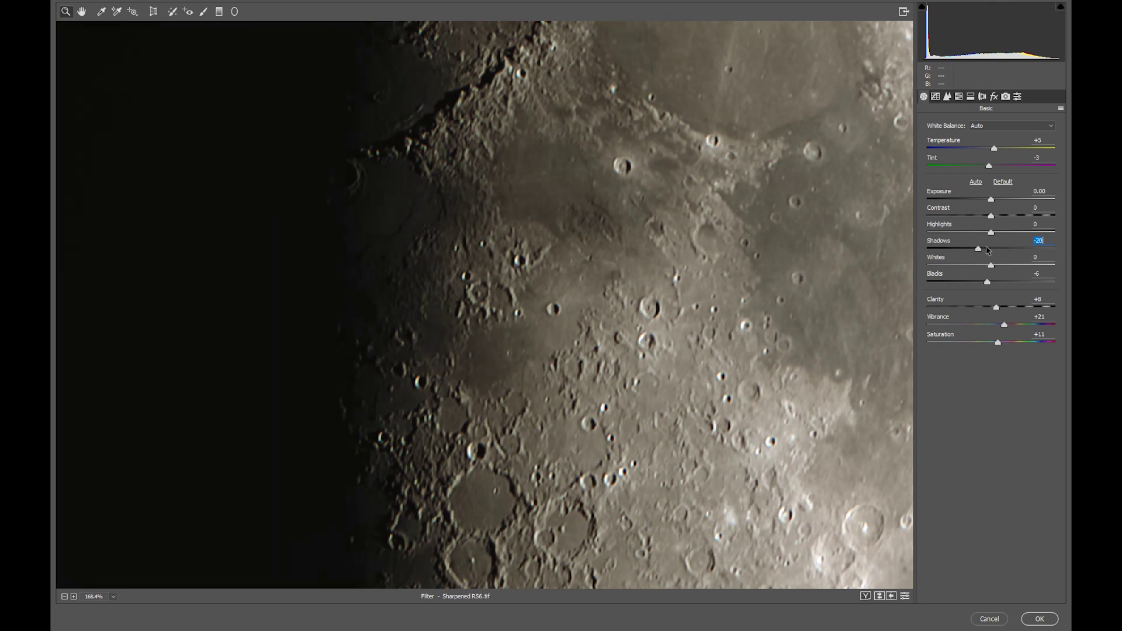
pyautogui.moveTo(1053, 252); pyautogui.dragTo(1001, 251)
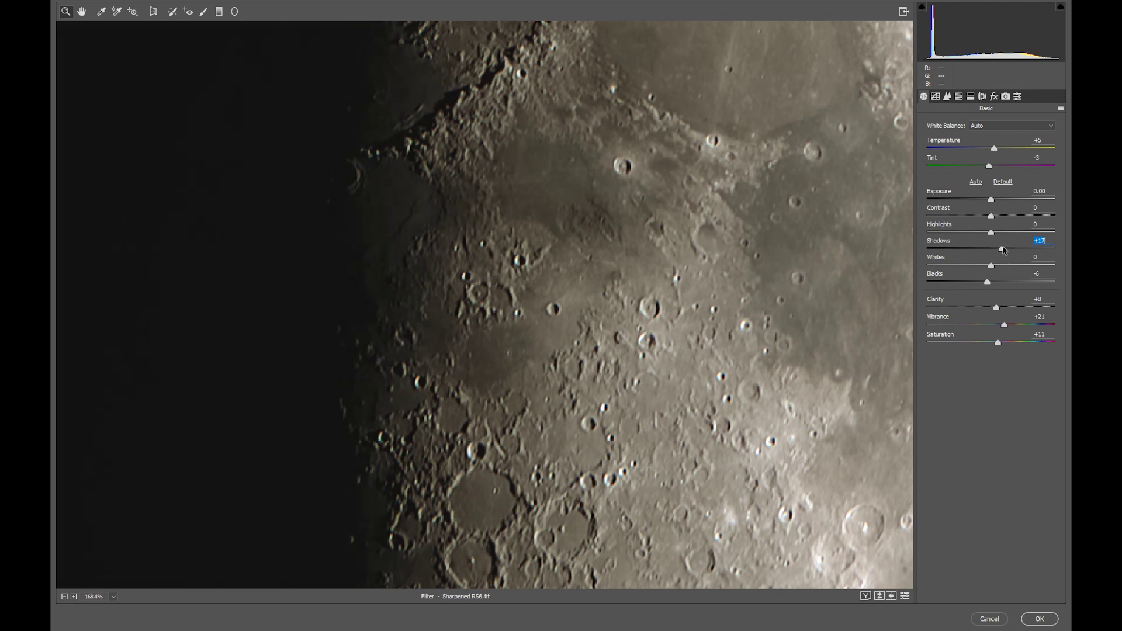
pyautogui.rightClick(652, 258)
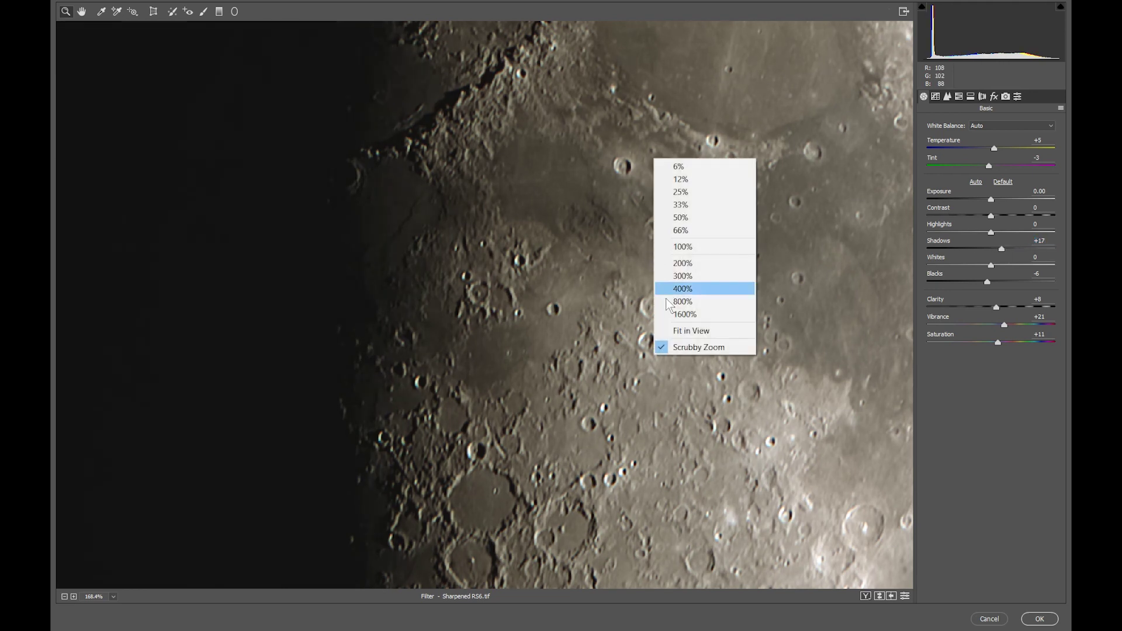
pyautogui.click(682, 332)
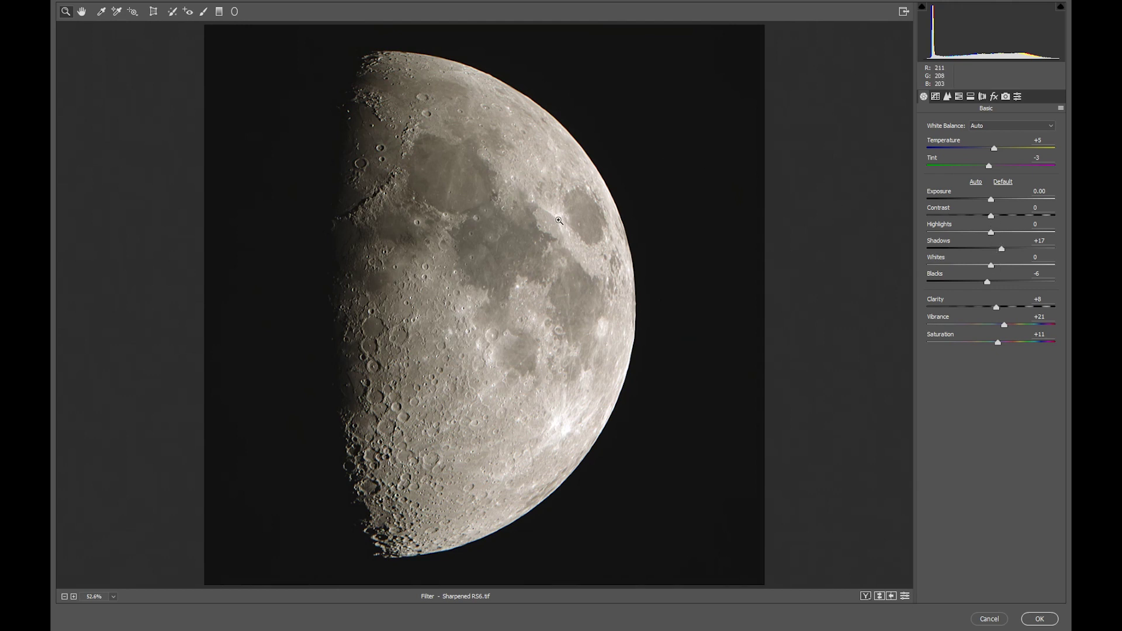
# With the highlight clipping warning on, set whites to -23, highlights to -9 and contrast to +12.
pyautogui.click(1062, 8)
pyautogui.moveTo(991, 266); pyautogui.dragTo(976, 267)
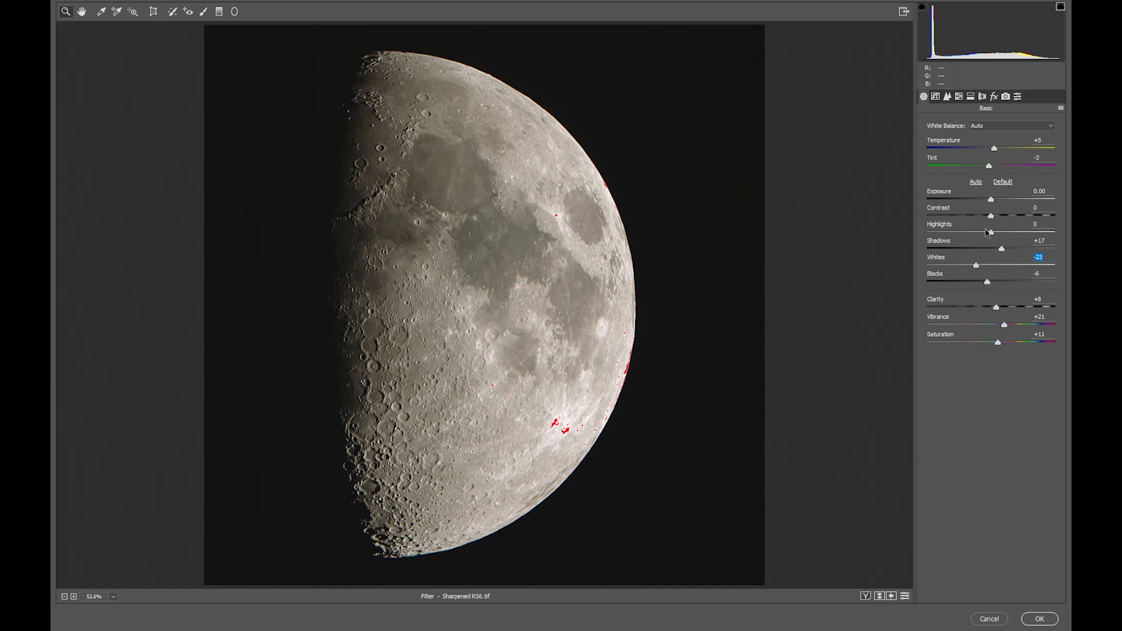
pyautogui.moveTo(992, 234); pyautogui.dragTo(999, 221)
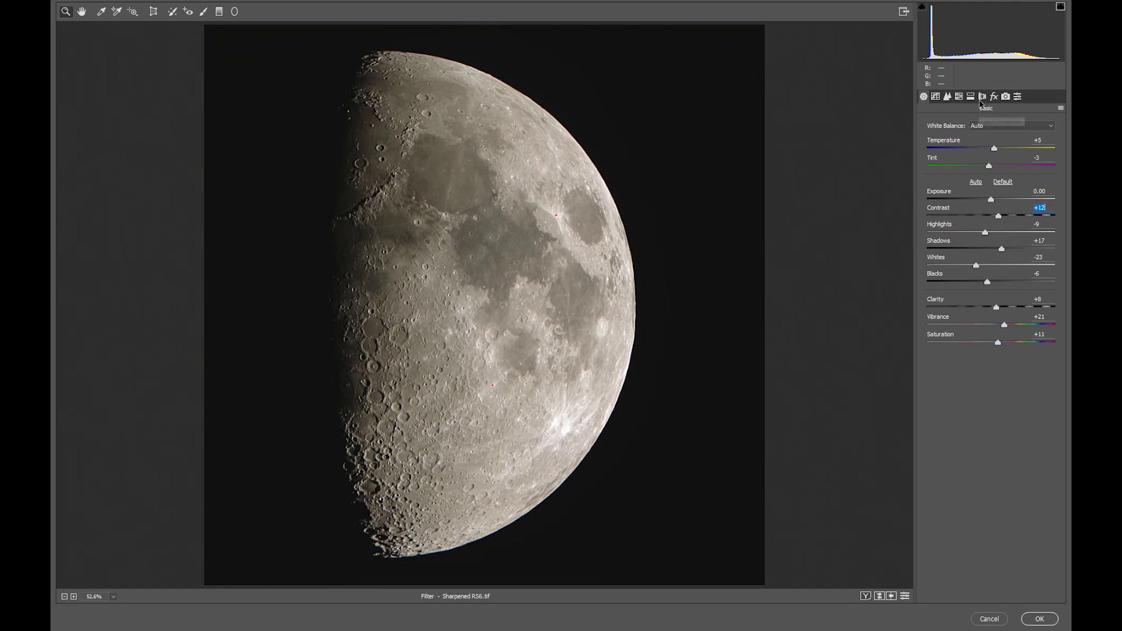
# Try a change to the blues saturation, reset it and apply the Camera Raw adjustments to the moon image.
pyautogui.click(961, 100)
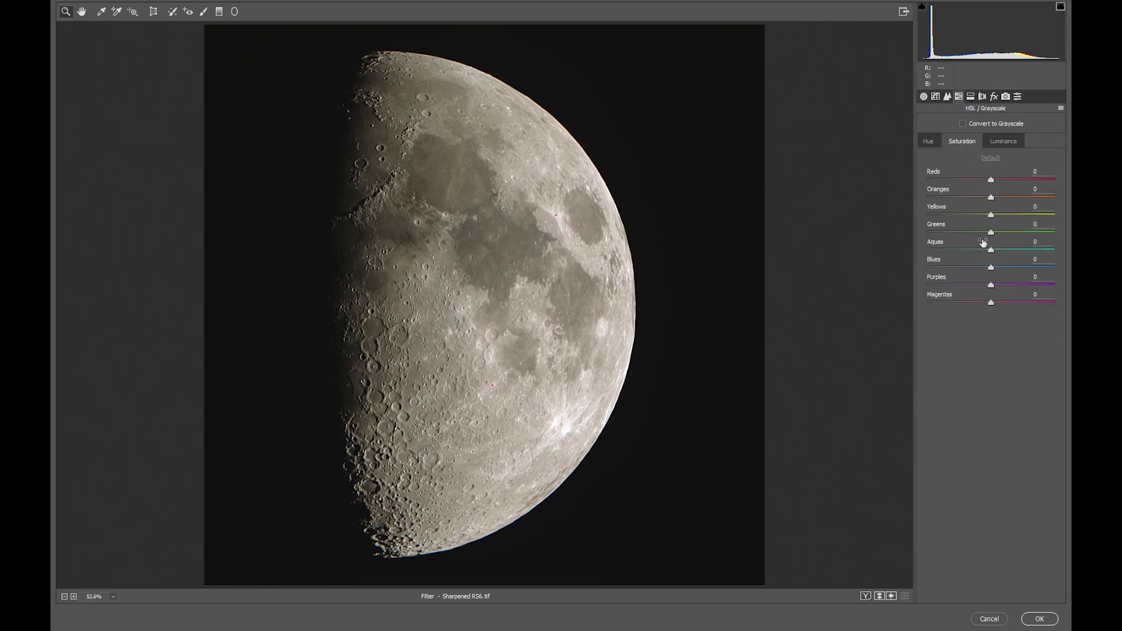
pyautogui.moveTo(992, 271)
pyautogui.mouseDown()
pyautogui.moveTo(1049, 273)
pyautogui.moveTo(999, 273)
pyautogui.mouseUp()
pyautogui.doubleClick(994, 272)
pyautogui.click(1037, 622)
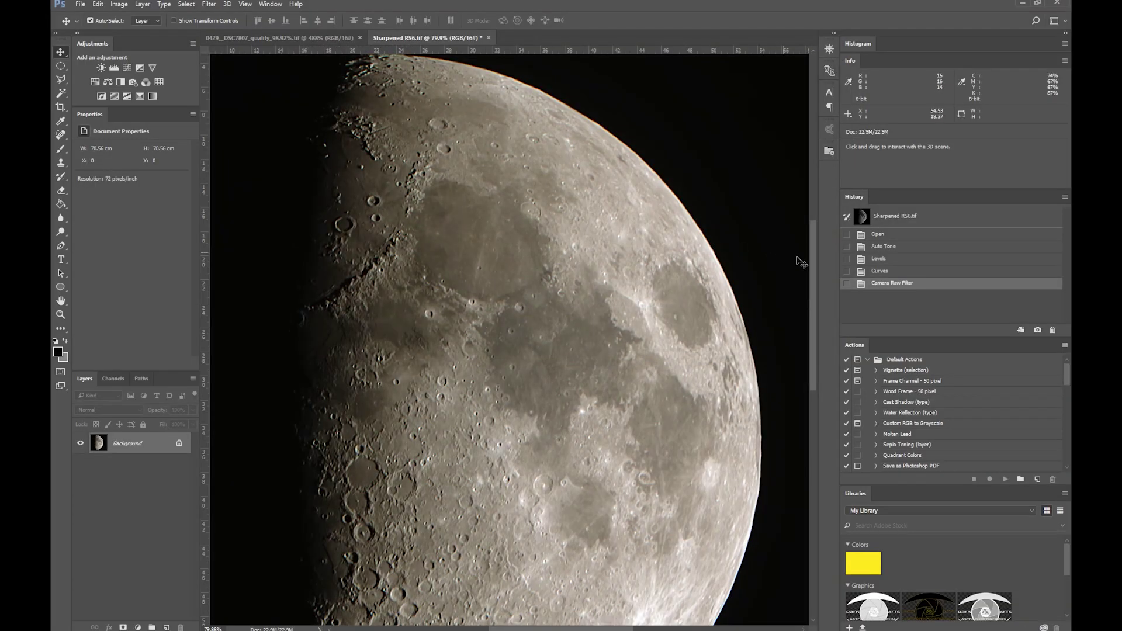
# Look over the finished moon, then open the unsharpened stack _DSC7471_lapl4_ap6702.tif from the AS_P100 folder in File Explorer for comparison.
pyautogui.moveTo(811, 254)
pyautogui.mouseDown()
pyautogui.moveTo(795, 366)
pyautogui.moveTo(809, 454)
pyautogui.moveTo(836, 233)
pyautogui.moveTo(832, 279)
pyautogui.moveTo(837, 243)
pyautogui.moveTo(813, 229)
pyautogui.moveTo(823, 244)
pyautogui.mouseUp()
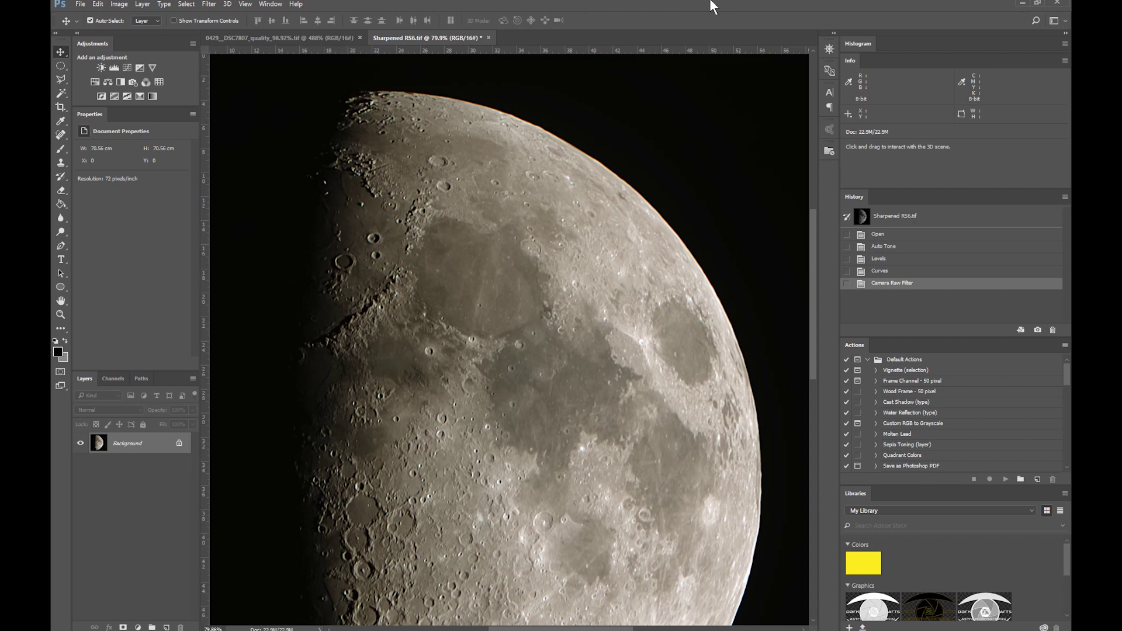
pyautogui.moveTo(712, 6); pyautogui.dragTo(468, 0)
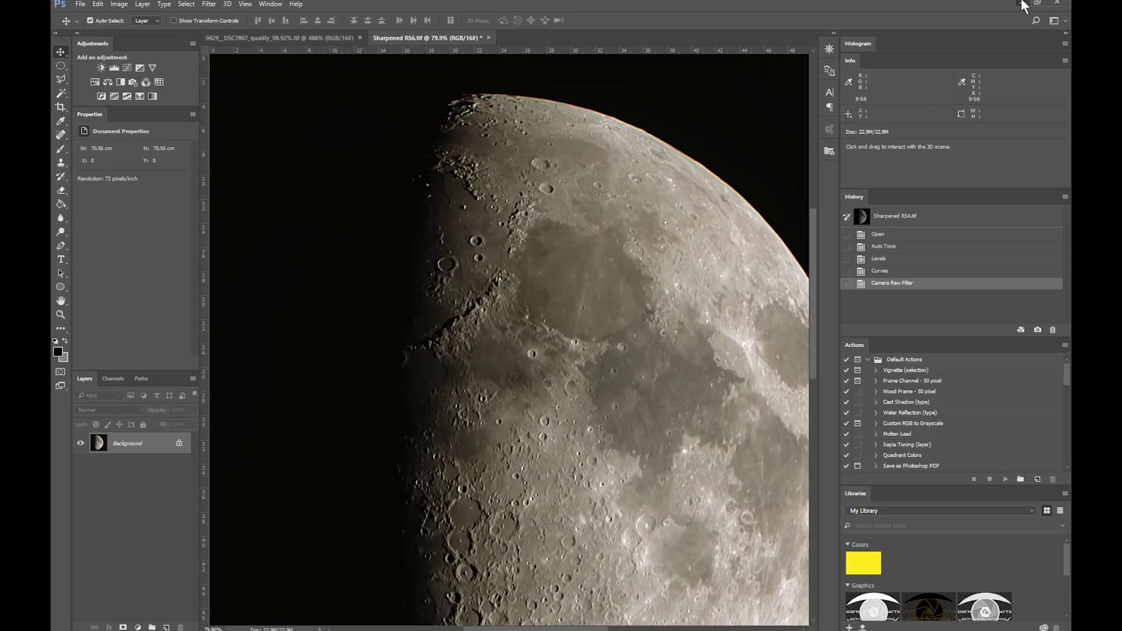
pyautogui.click(1019, 3)
pyautogui.click(557, 226)
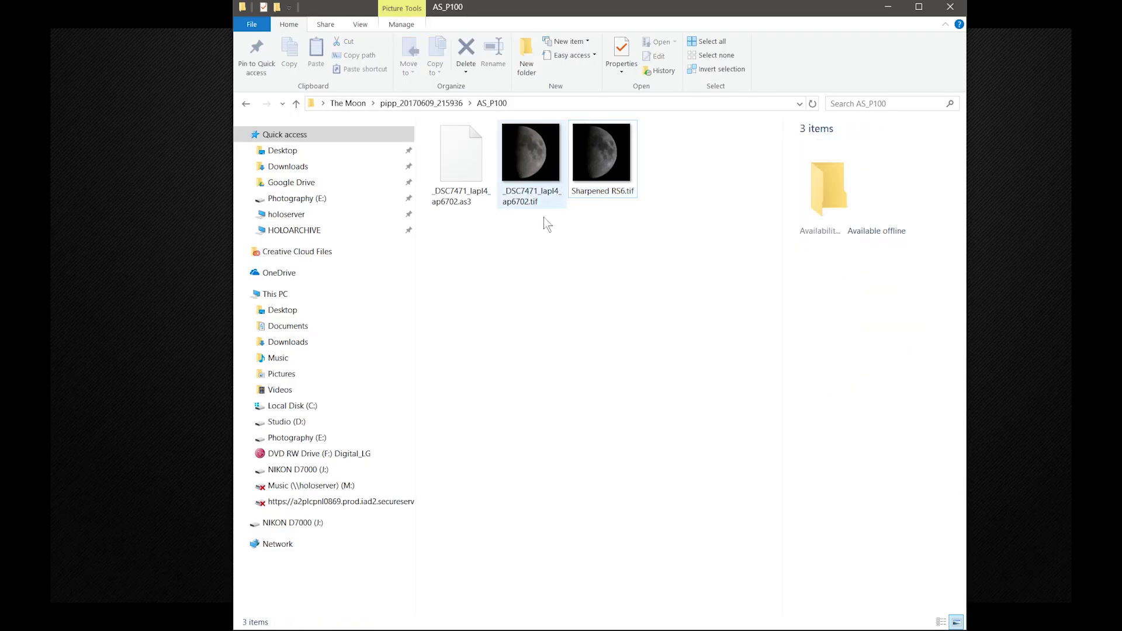
pyautogui.doubleClick(534, 156)
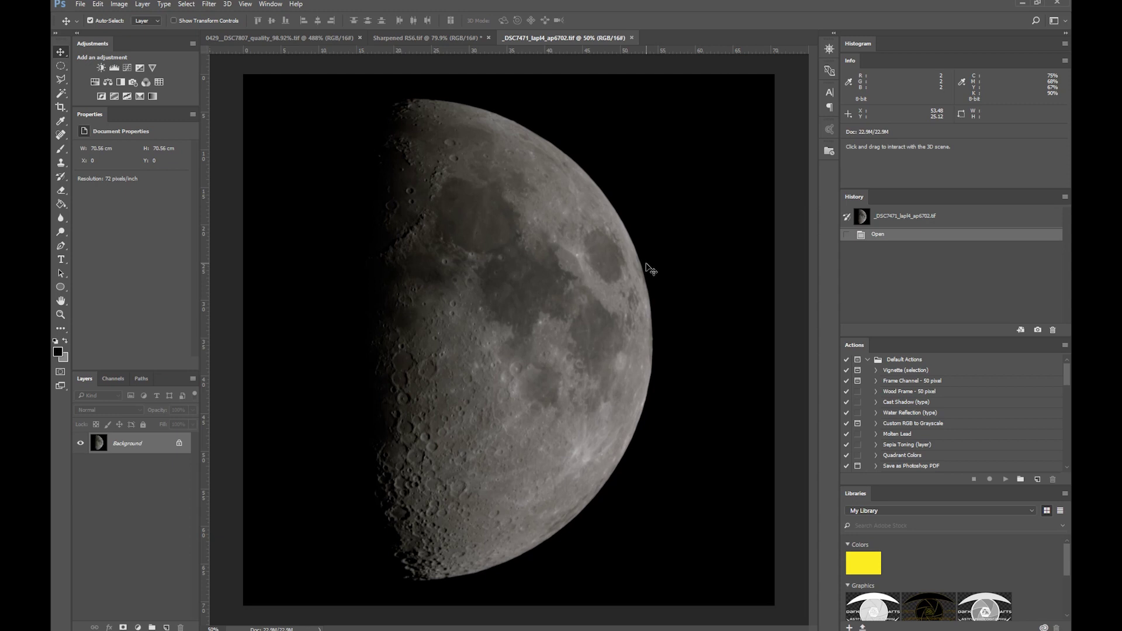
# Try Astra Image Wavelet Sharpen with very large detail at 67, comparing the craters before and after.
pyautogui.click(209, 4)
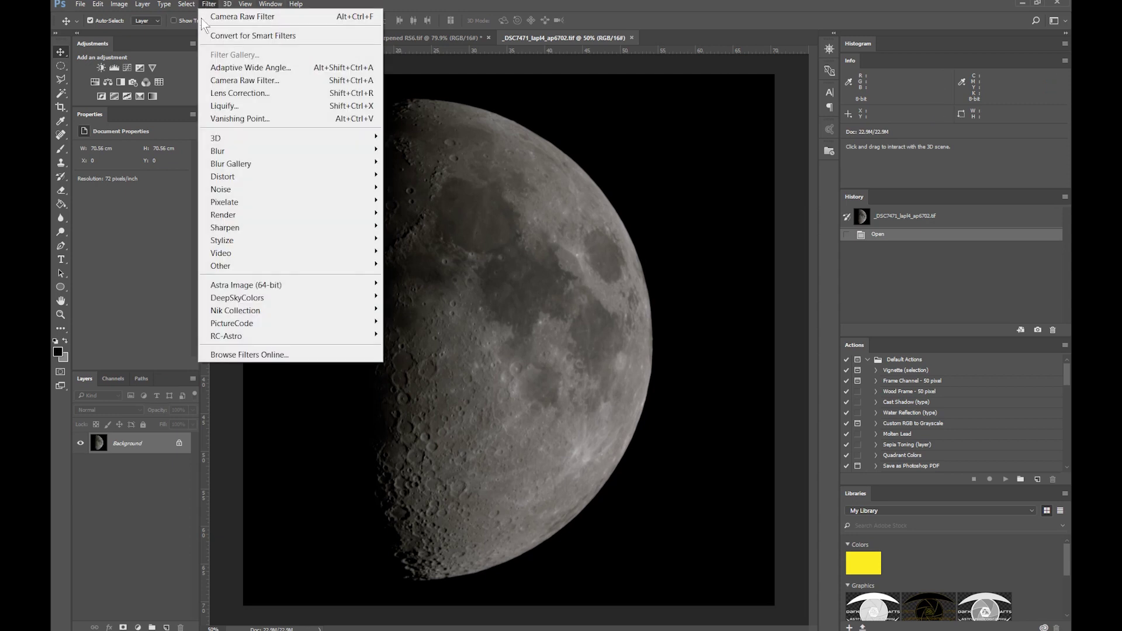
pyautogui.moveTo(270, 287)
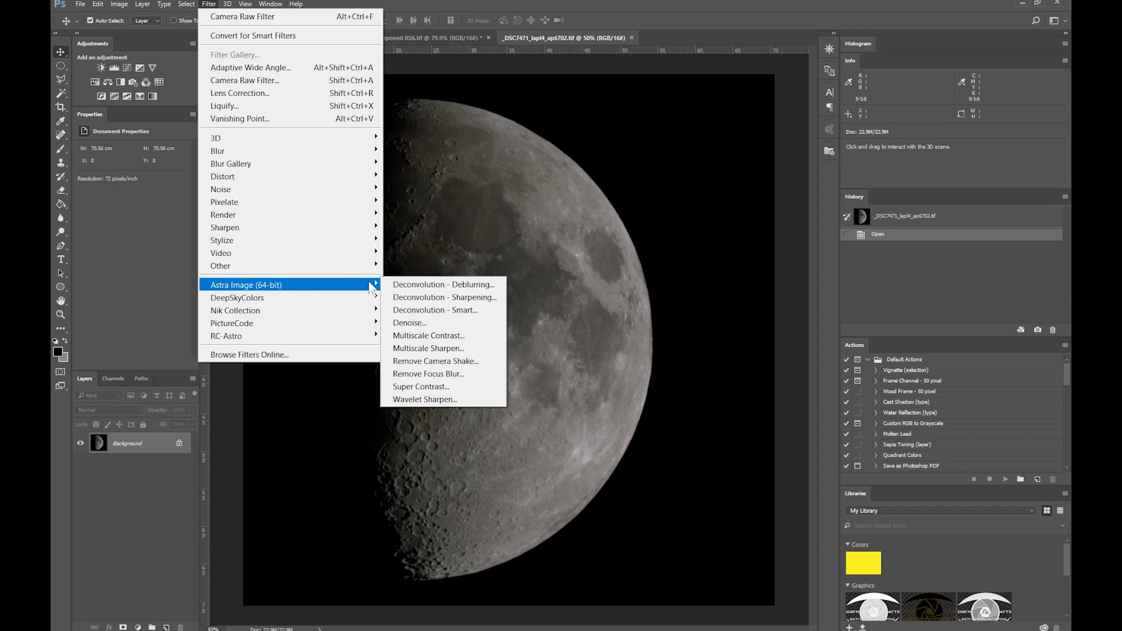
pyautogui.click(450, 401)
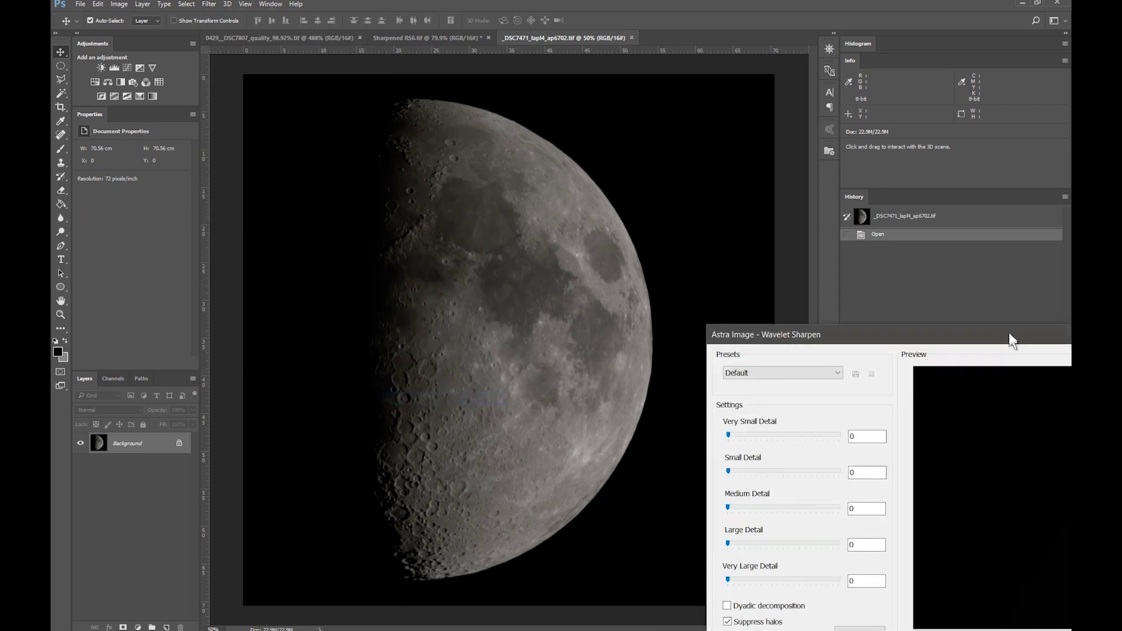
pyautogui.moveTo(1009, 333); pyautogui.dragTo(902, 125)
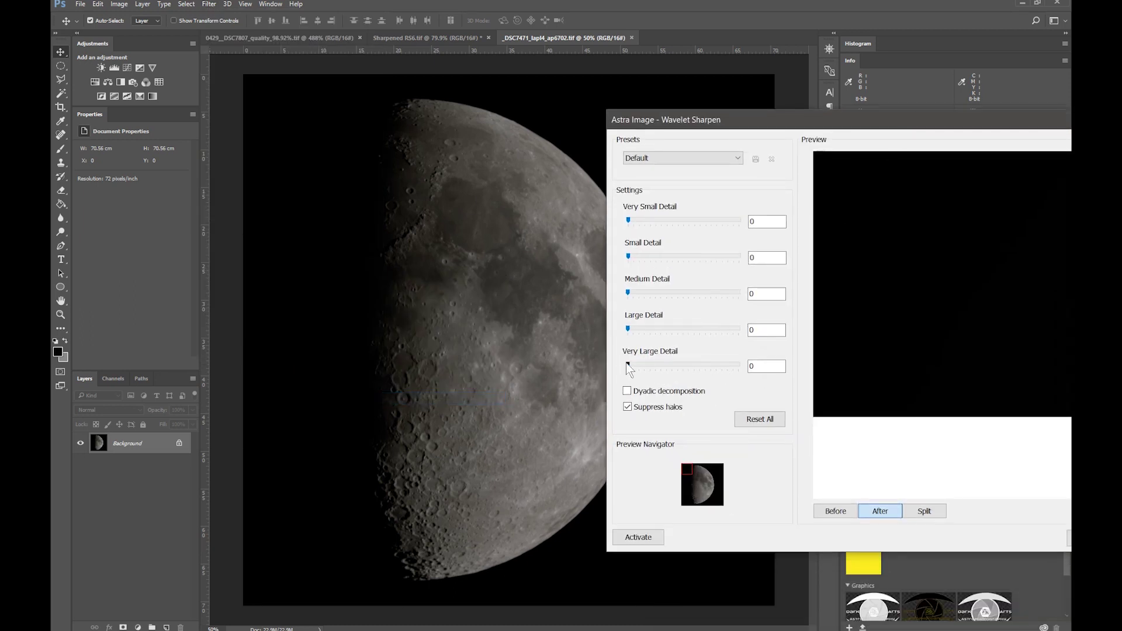
pyautogui.moveTo(633, 365); pyautogui.dragTo(702, 370)
pyautogui.moveTo(1026, 324); pyautogui.dragTo(618, 96)
pyautogui.moveTo(649, 295); pyautogui.dragTo(655, 198)
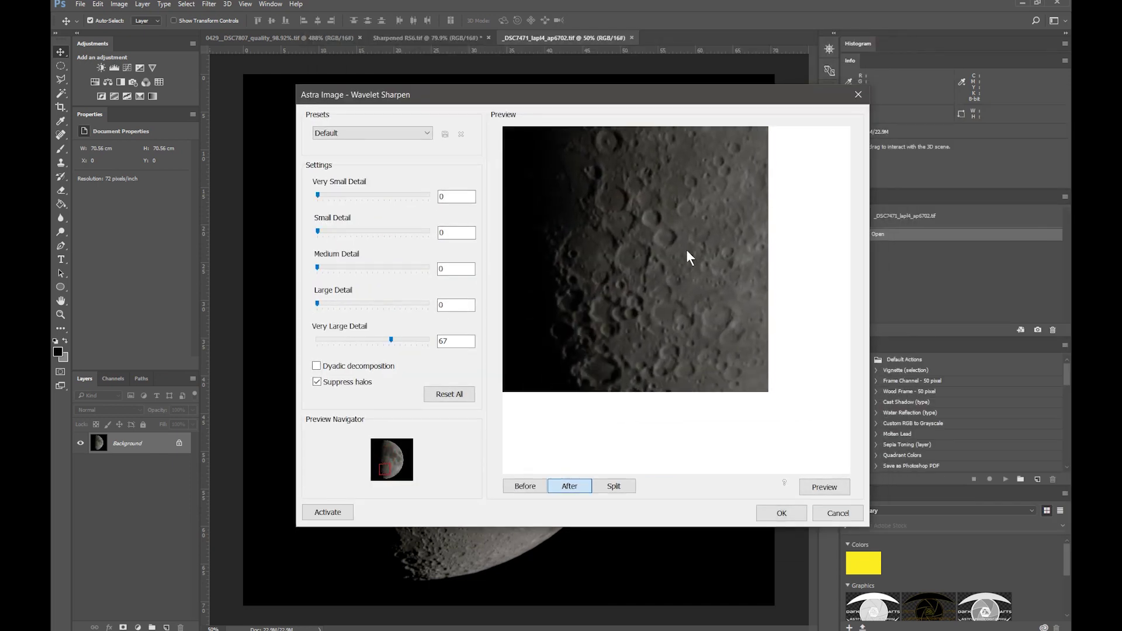
pyautogui.click(525, 487)
pyautogui.click(570, 486)
# Try wavelet detail amounts of 37 very large, 27 large, 19 medium, 11 small and 8 very small, compare the preview and cancel the filter.
pyautogui.moveTo(393, 335); pyautogui.dragTo(358, 339)
pyautogui.moveTo(316, 303); pyautogui.dragTo(340, 303)
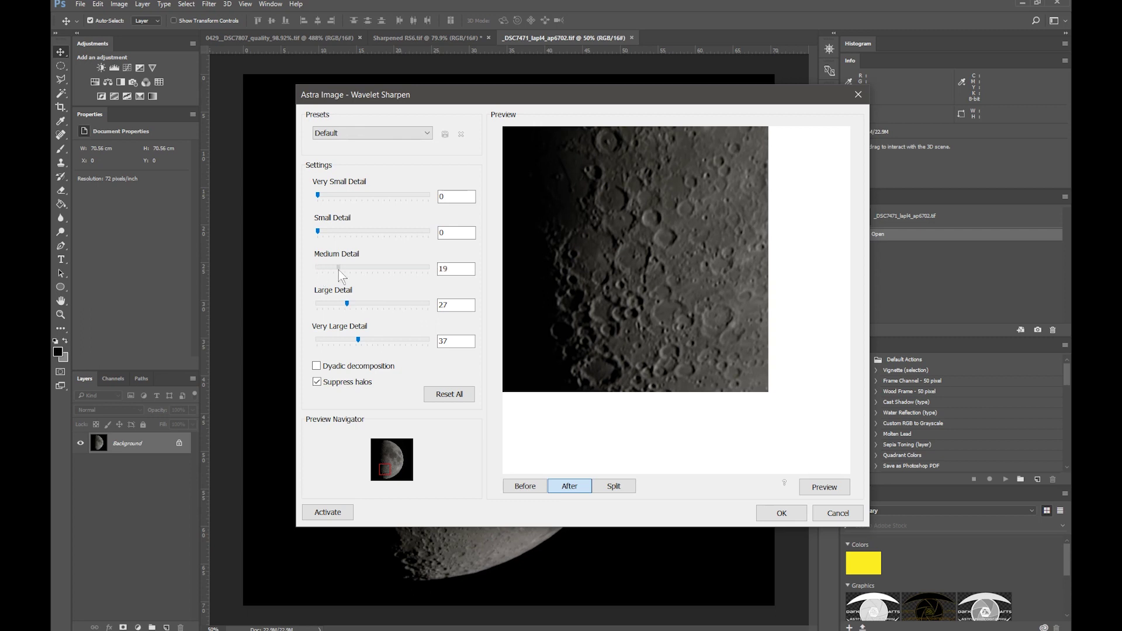
pyautogui.moveTo(318, 232); pyautogui.dragTo(332, 233)
pyautogui.moveTo(318, 195); pyautogui.dragTo(327, 197)
pyautogui.moveTo(703, 338); pyautogui.dragTo(671, 245)
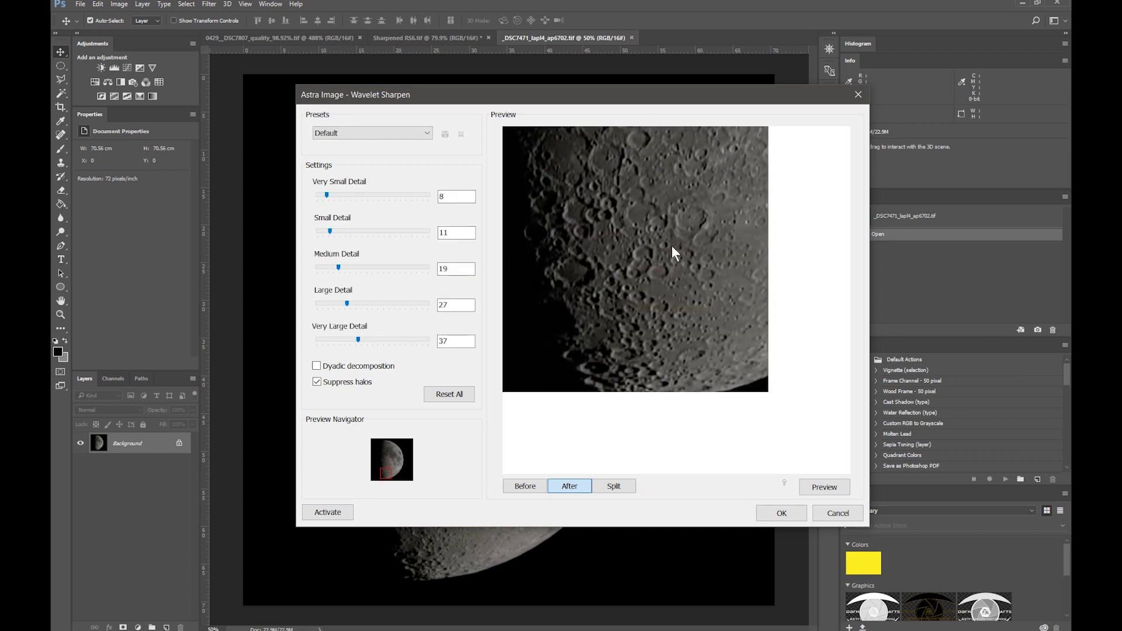
pyautogui.click(523, 486)
pyautogui.click(573, 489)
pyautogui.click(374, 134)
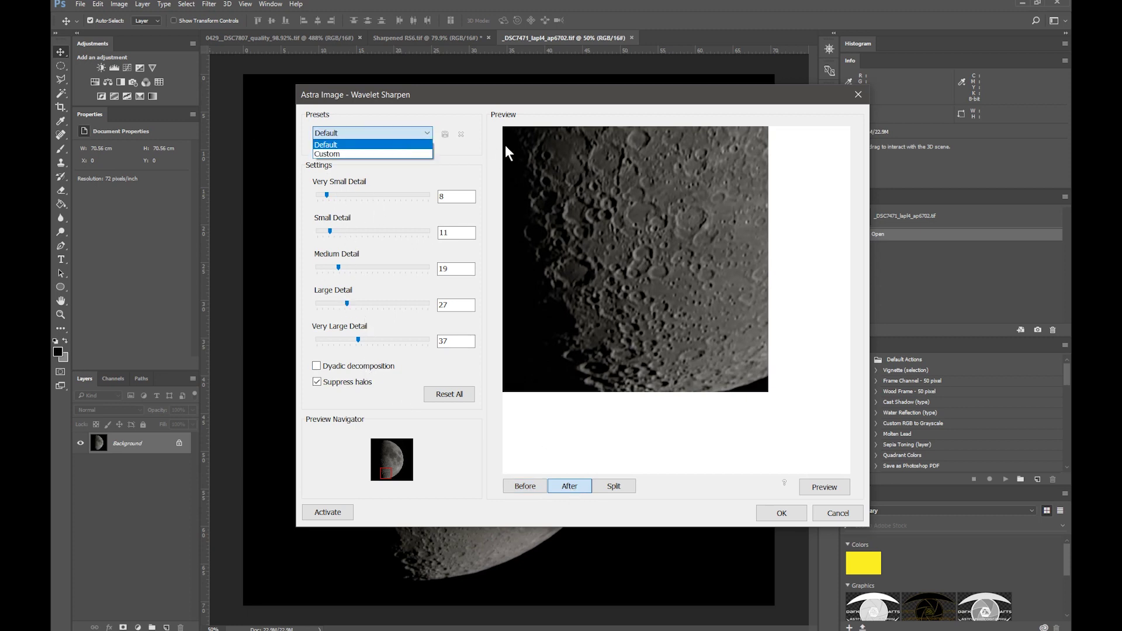
pyautogui.click(482, 142)
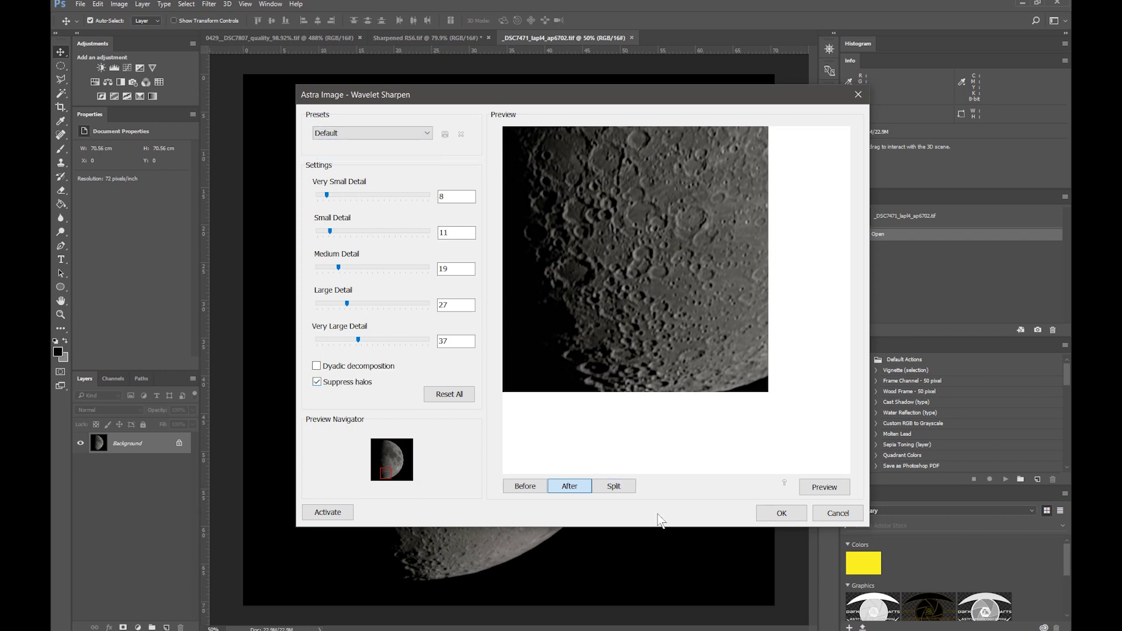
pyautogui.click(825, 518)
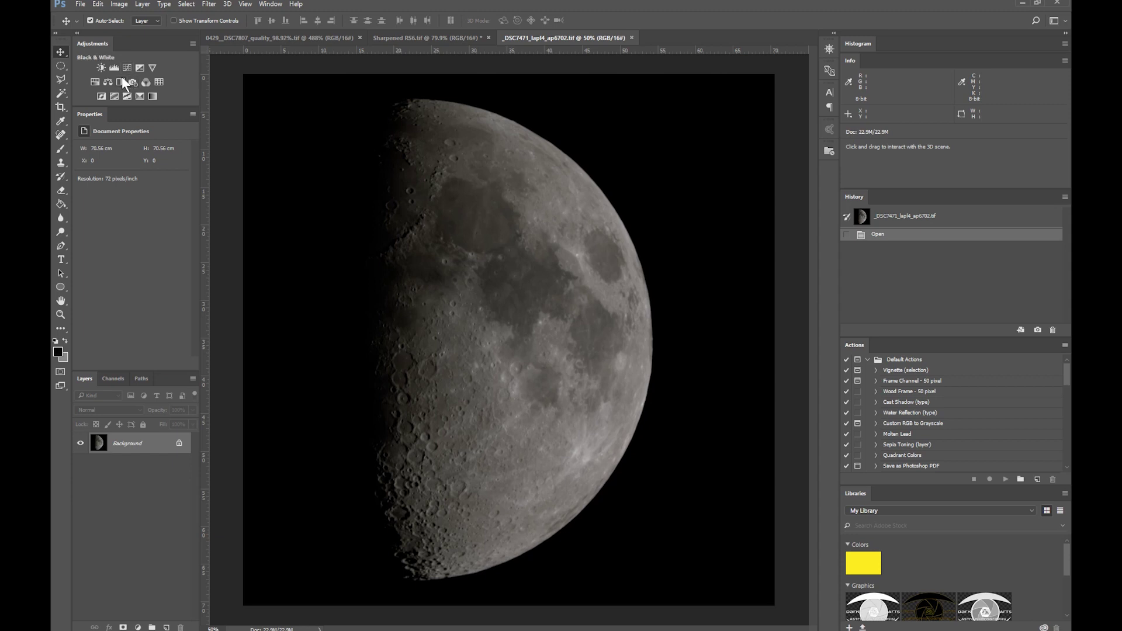
# Brighten the unsharpened moon stack with Levels by lowering the white input level.
pyautogui.press('ctrl')
pyautogui.hotkey('ctrl', 'l')
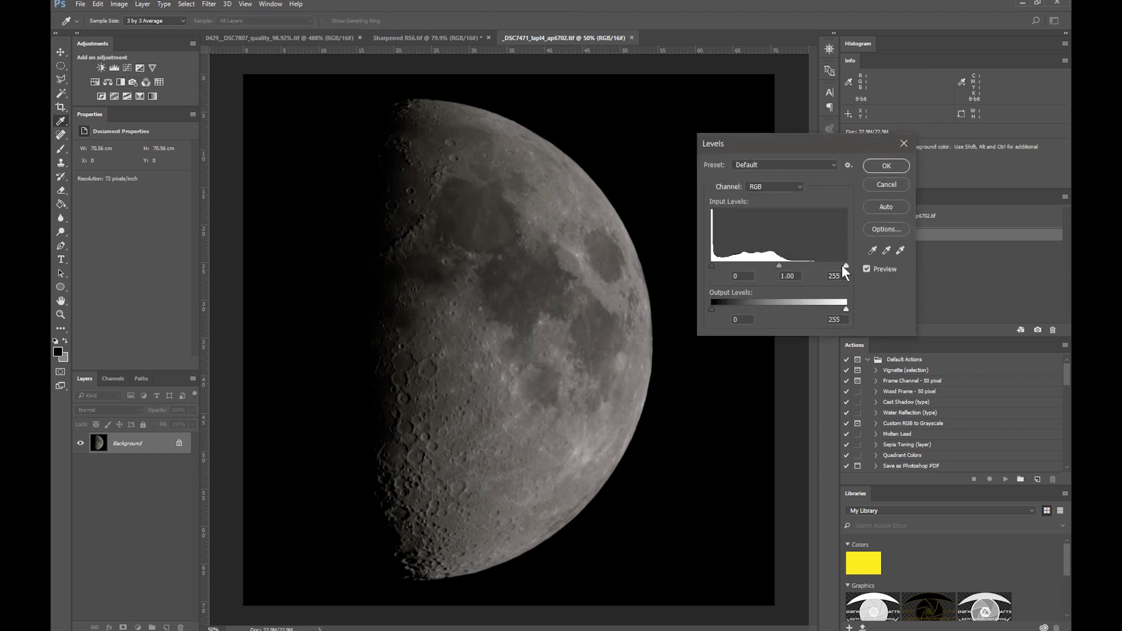
pyautogui.moveTo(844, 266); pyautogui.dragTo(753, 266)
pyautogui.click(886, 166)
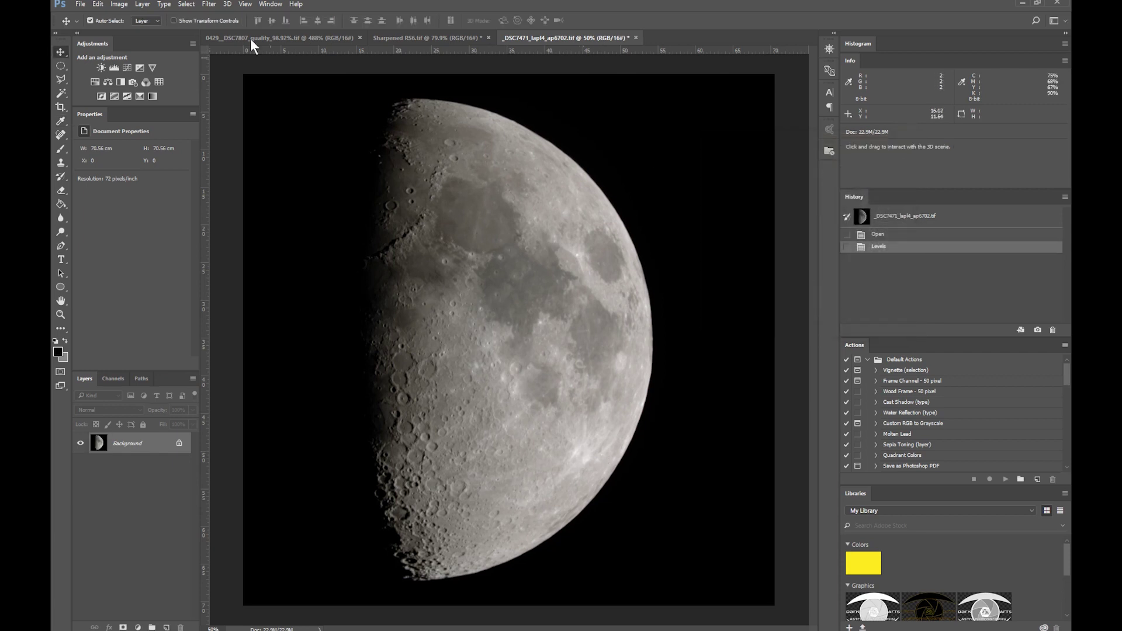
# Try Auto Tone, Auto Contrast and Auto Color on the moon one by one, undoing each.
pyautogui.click(119, 5)
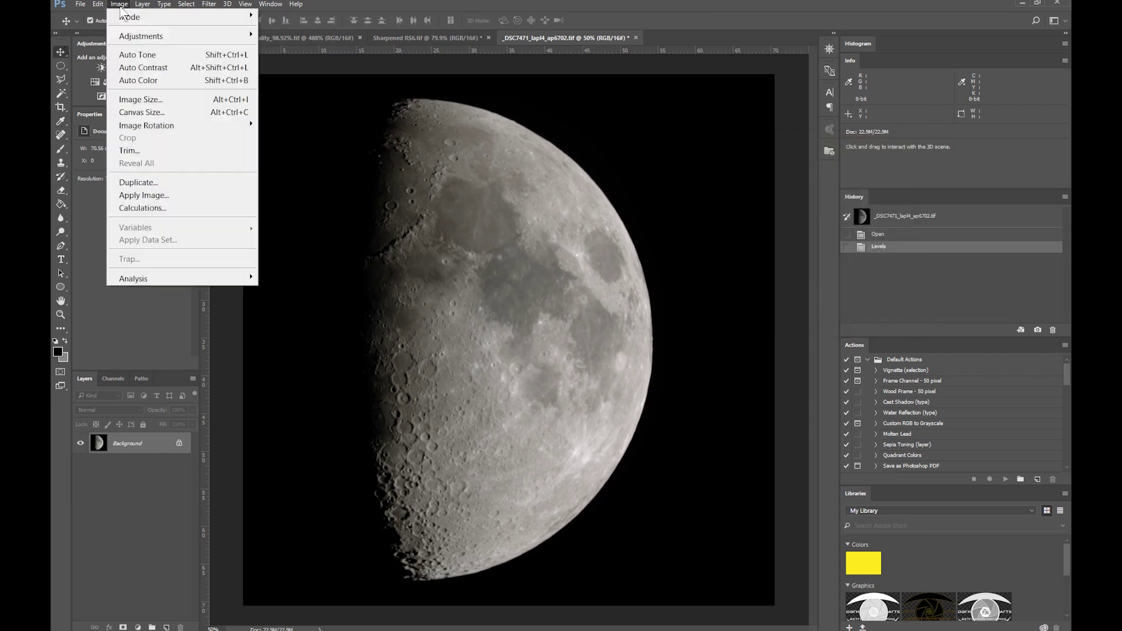
pyautogui.click(133, 55)
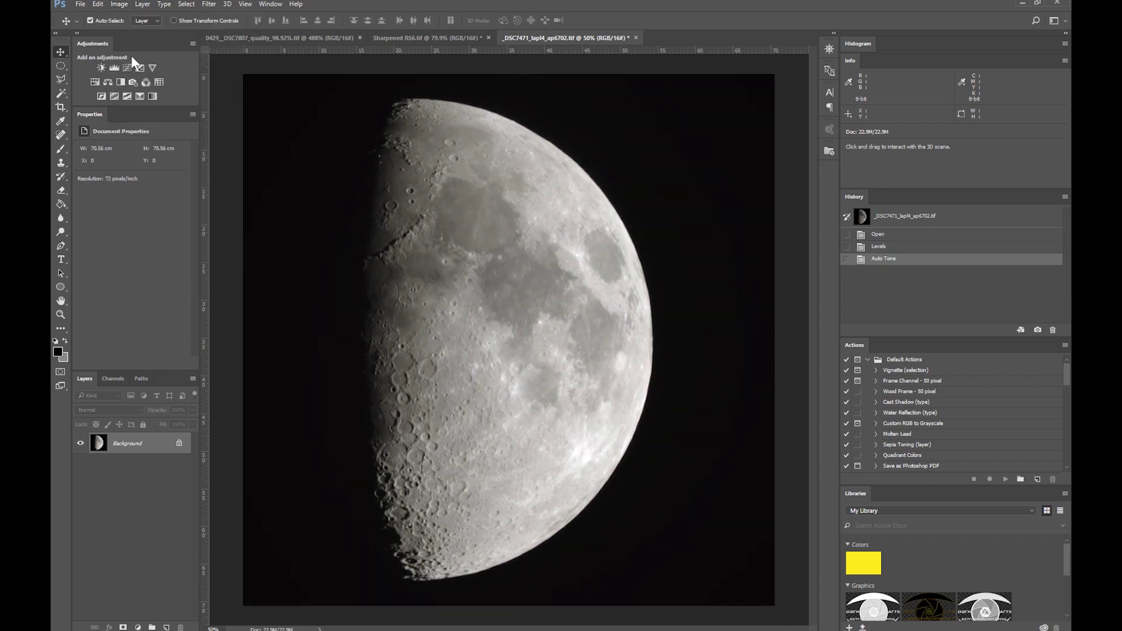
pyautogui.hotkey('ctrl', 'z')
pyautogui.click(121, 5)
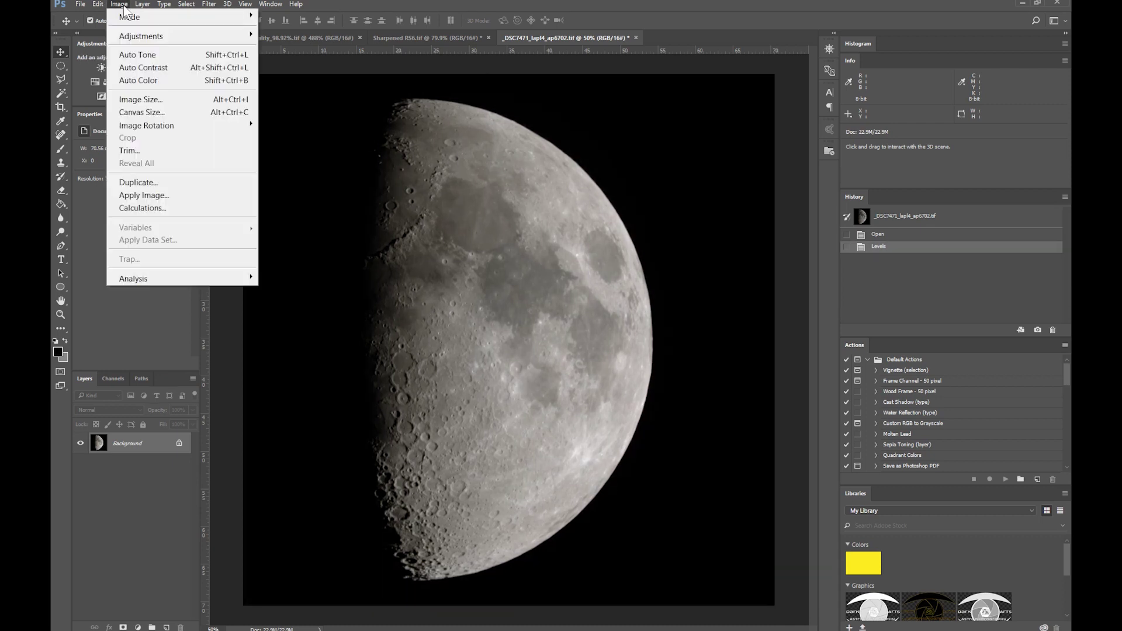
pyautogui.click(150, 71)
pyautogui.hotkey('ctrl', 'z')
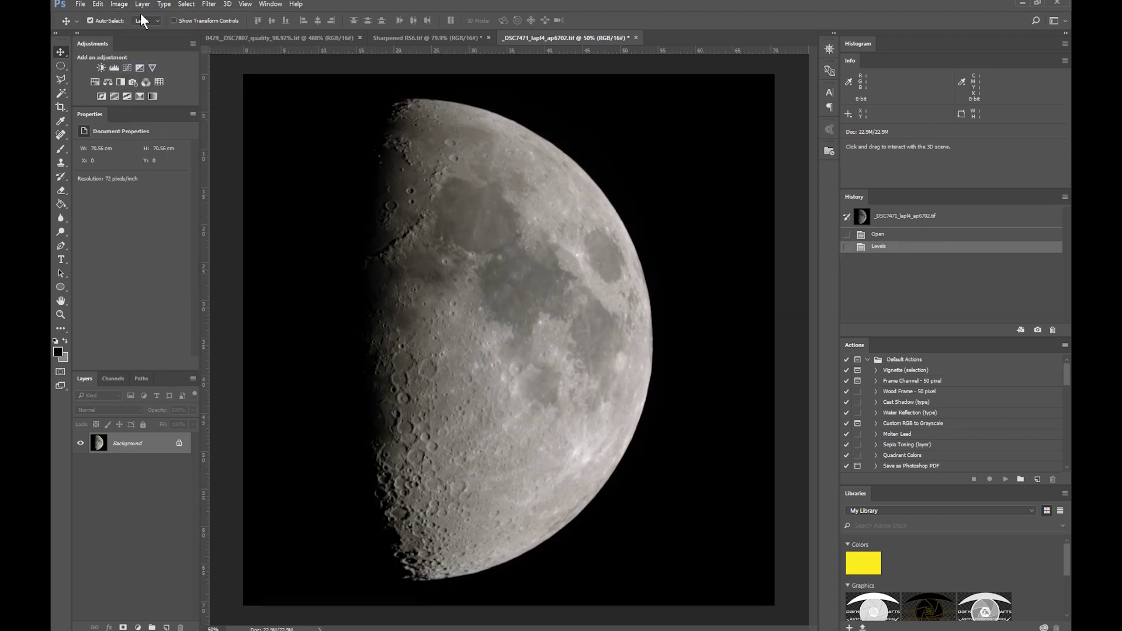
pyautogui.click(122, 5)
pyautogui.click(144, 80)
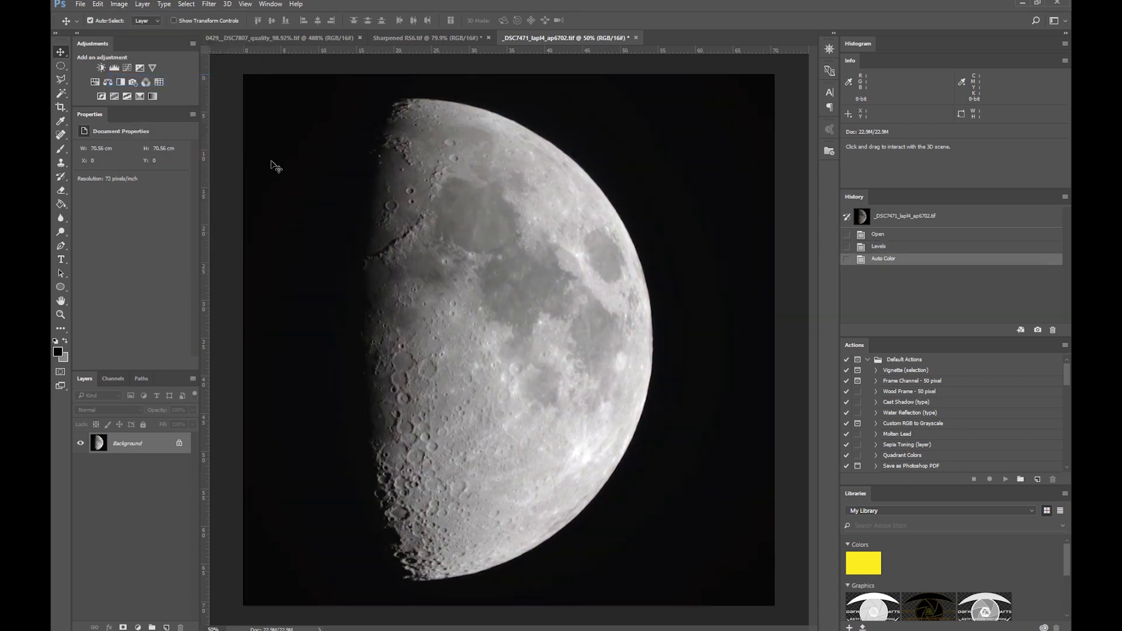
pyautogui.hotkey('ctrl', 'z')
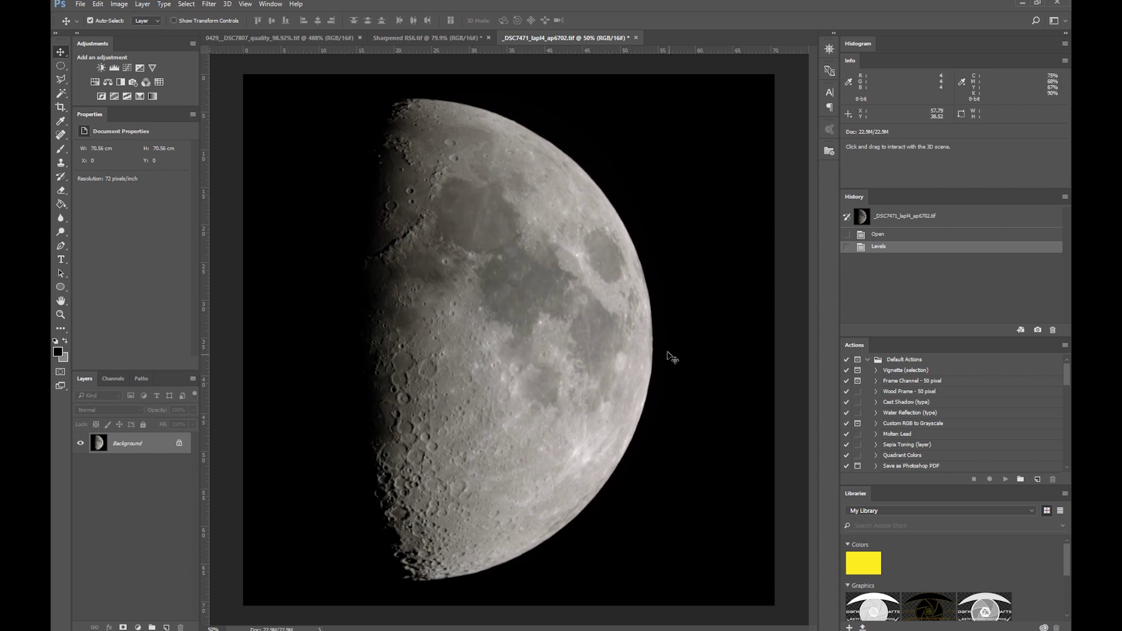
# Start a Curves adjustment on the moon and anchor the deepest shadows with points near the curve's dark end.
pyautogui.hotkey('ctrl', 'm')
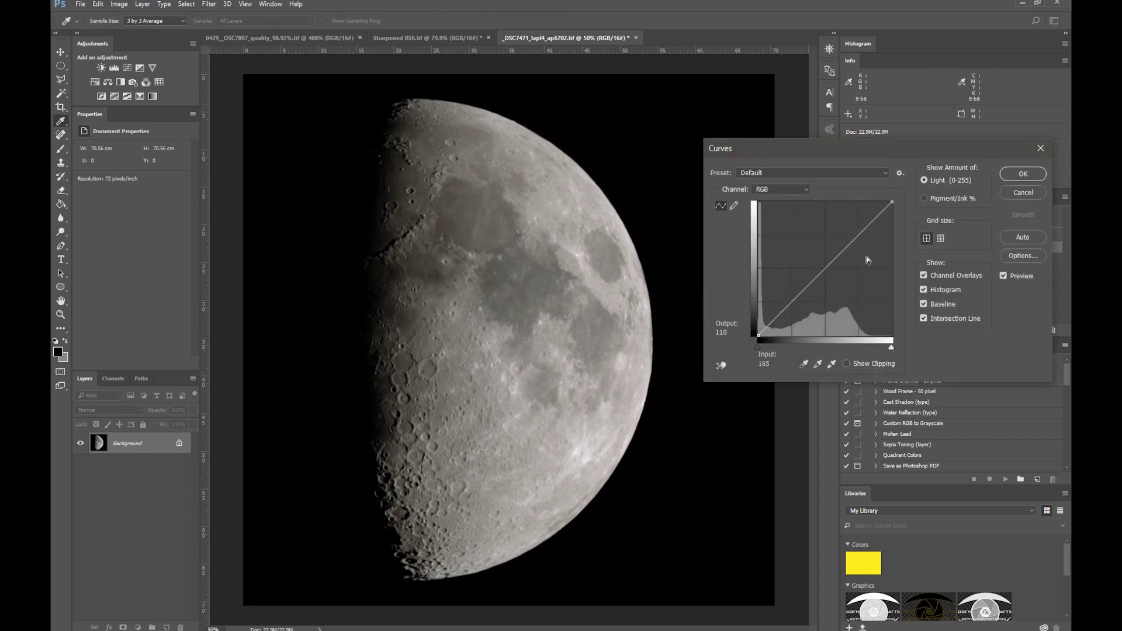
pyautogui.moveTo(840, 149); pyautogui.dragTo(804, 130)
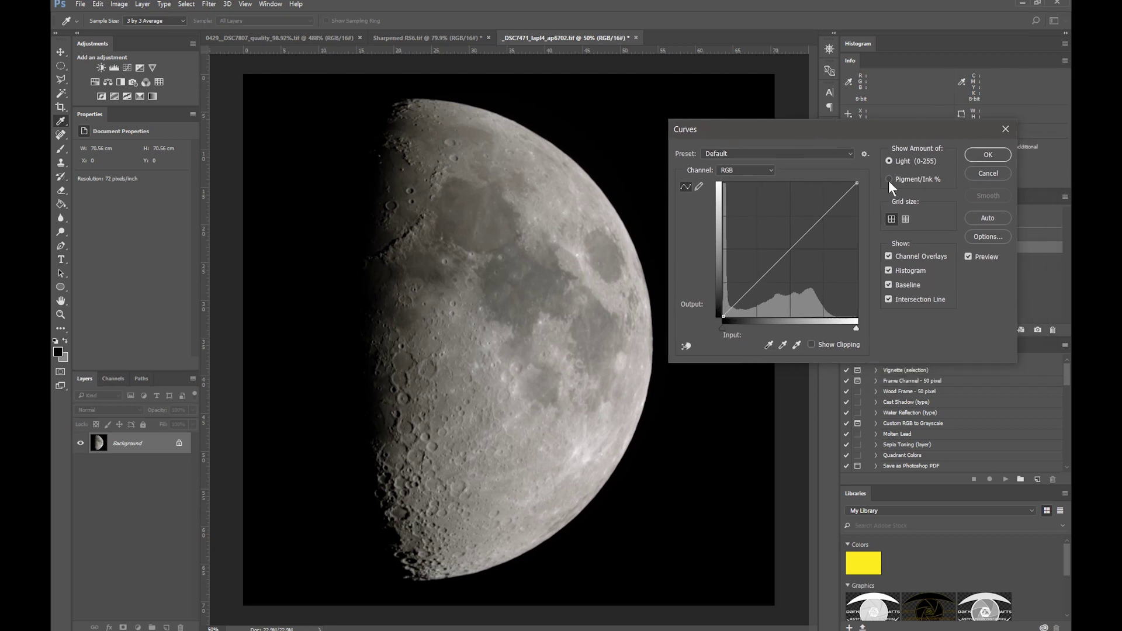
pyautogui.click(731, 308)
pyautogui.press('Right')
pyautogui.press('Right')
pyautogui.press('Right')
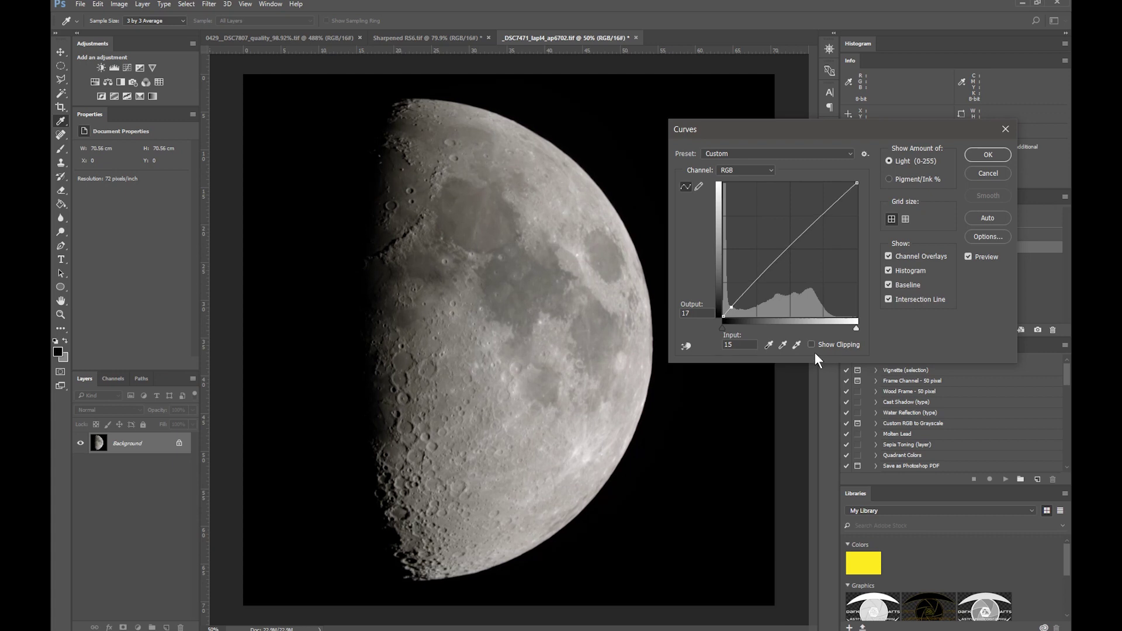
pyautogui.press('Up')
pyautogui.press('Up')
pyautogui.press('Up')
pyautogui.press('Up')
pyautogui.press('Right')
pyautogui.press('Right')
pyautogui.click(729, 310)
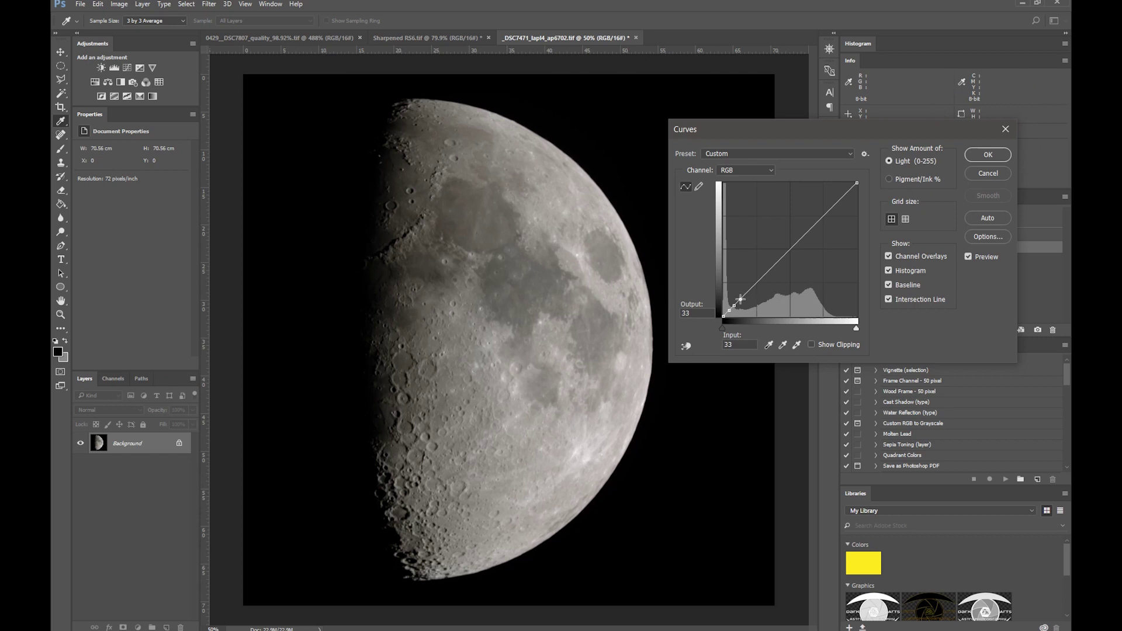
# Add a curve point at input 33 and raise its output to 39 to lighten the shadows.
pyautogui.click(739, 299)
pyautogui.press('Up')
pyautogui.press('Up')
pyautogui.press('Up')
pyautogui.press('Up')
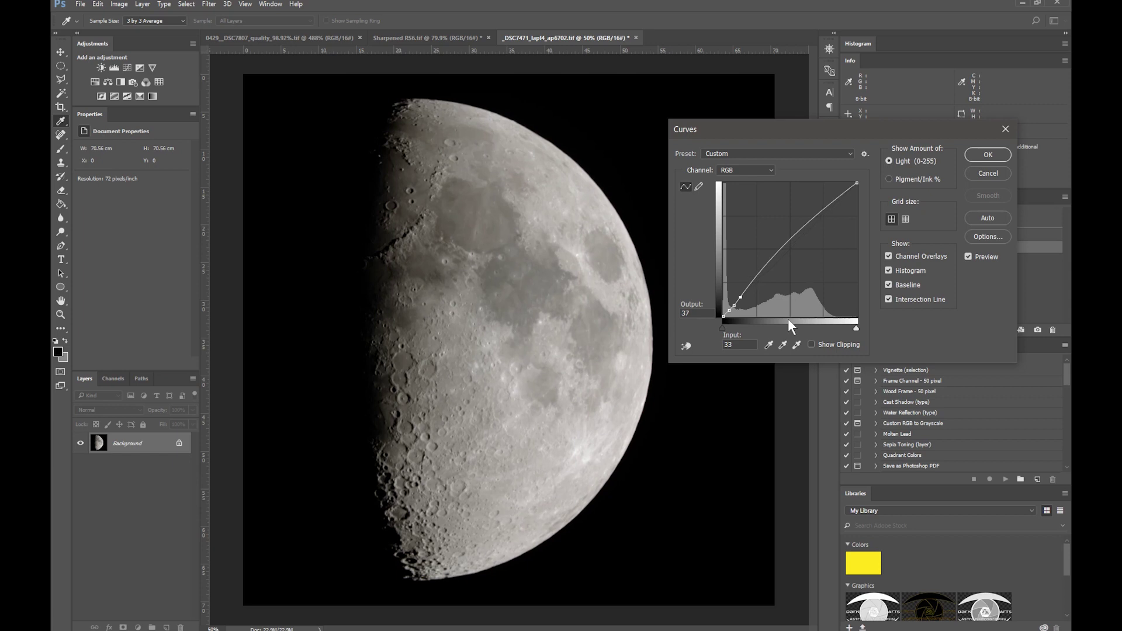
pyautogui.press('Up')
pyautogui.press('Up')
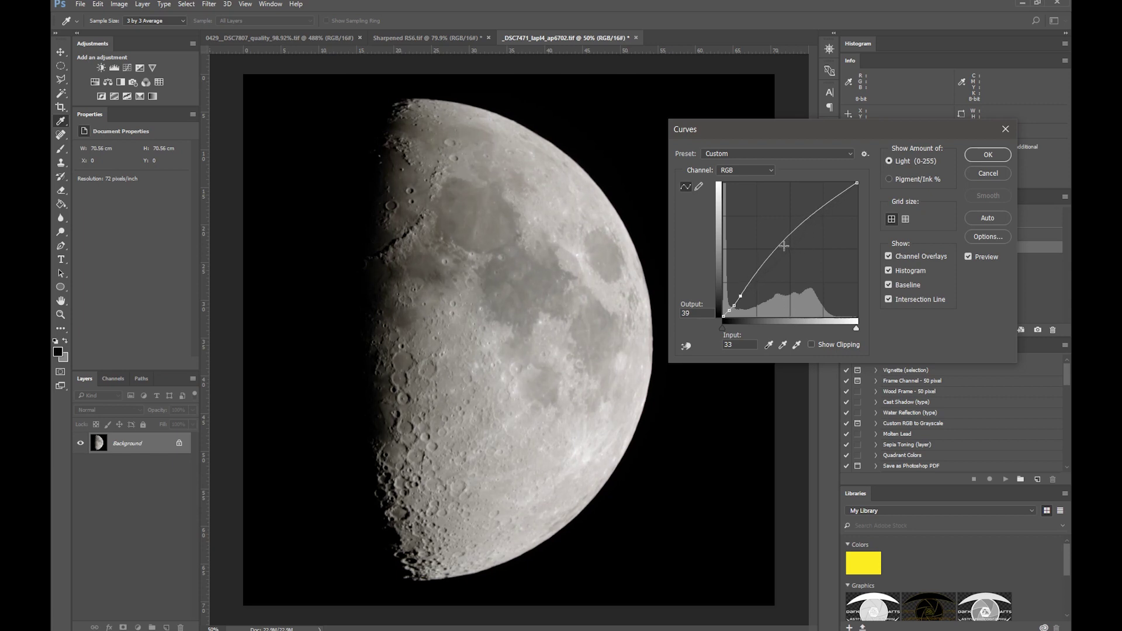
# Add a midtone curve point at input 105, lower its output to about 115 and apply the curve.
pyautogui.moveTo(777, 245); pyautogui.dragTo(777, 252)
pyautogui.press('Down')
pyautogui.press('Down')
pyautogui.press('Down')
pyautogui.press('Down')
pyautogui.press('Down')
pyautogui.press('Down')
pyautogui.press('Down')
pyautogui.press('Down')
pyautogui.press('Down')
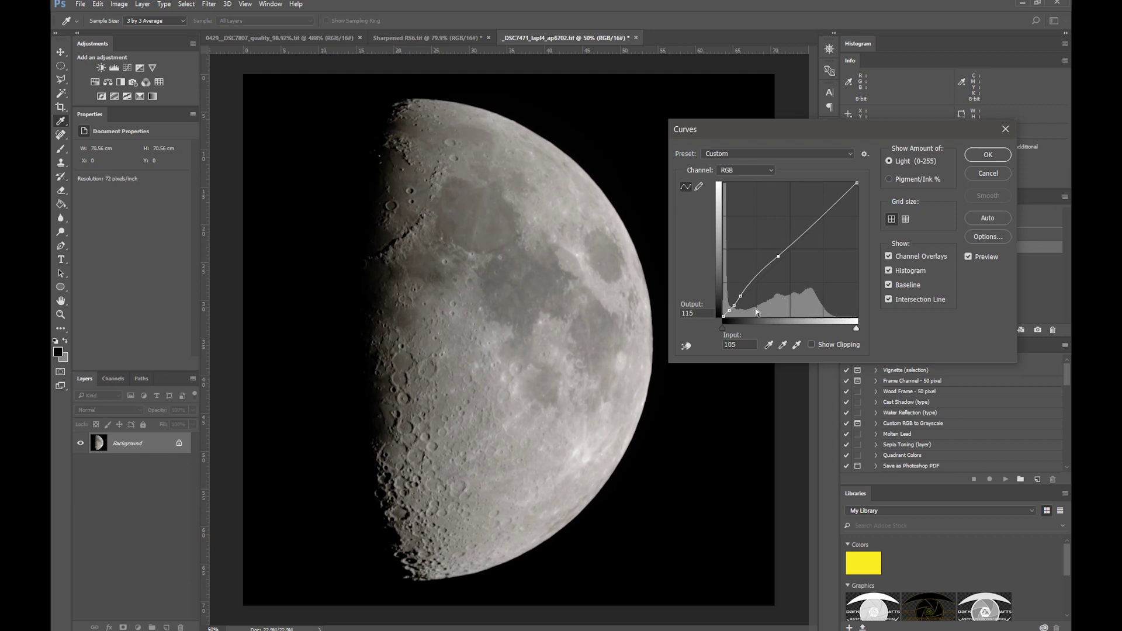
pyautogui.press('Up')
pyautogui.click(987, 155)
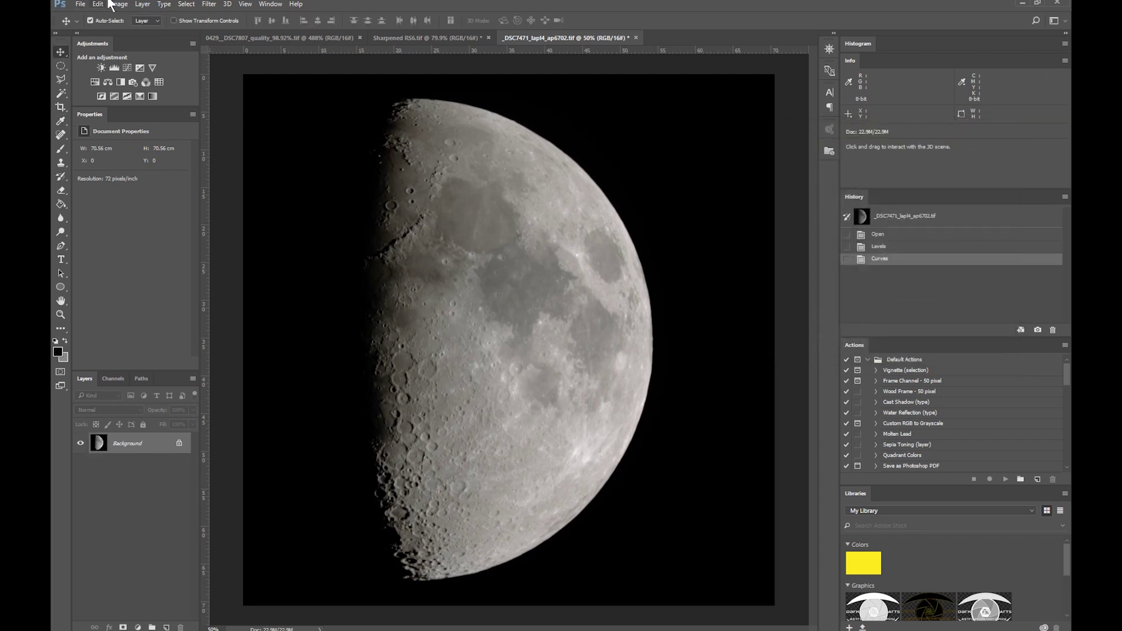
# Start Astra Image Deconvolution Sharpening, choose the Lucy Richardson method and compare the crater preview before and after.
pyautogui.click(209, 4)
pyautogui.moveTo(260, 286)
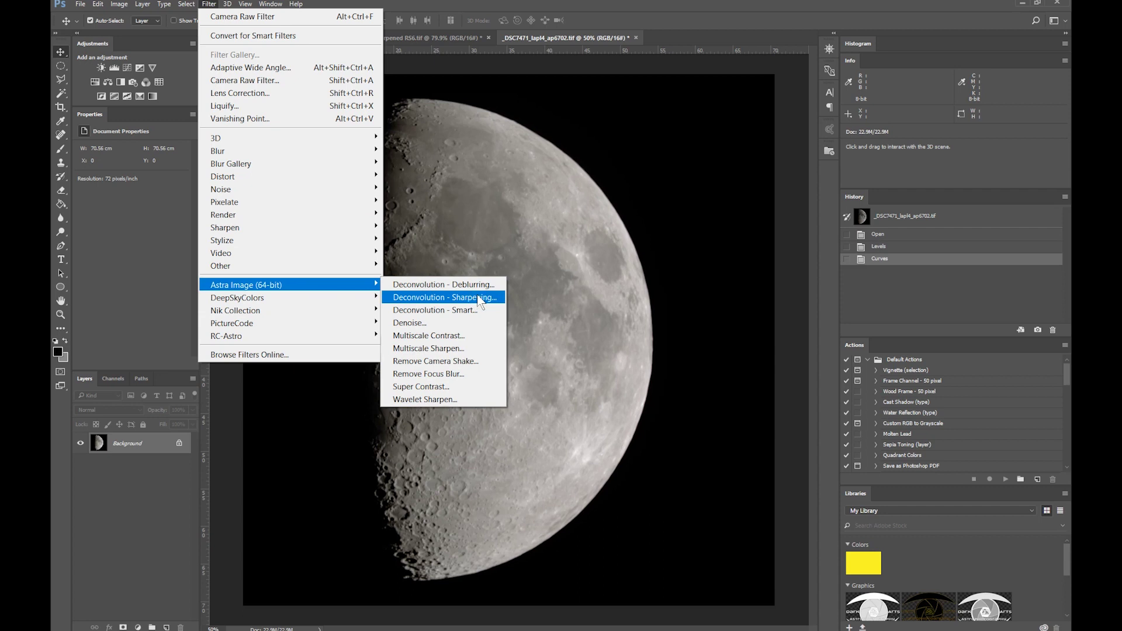
pyautogui.click(482, 298)
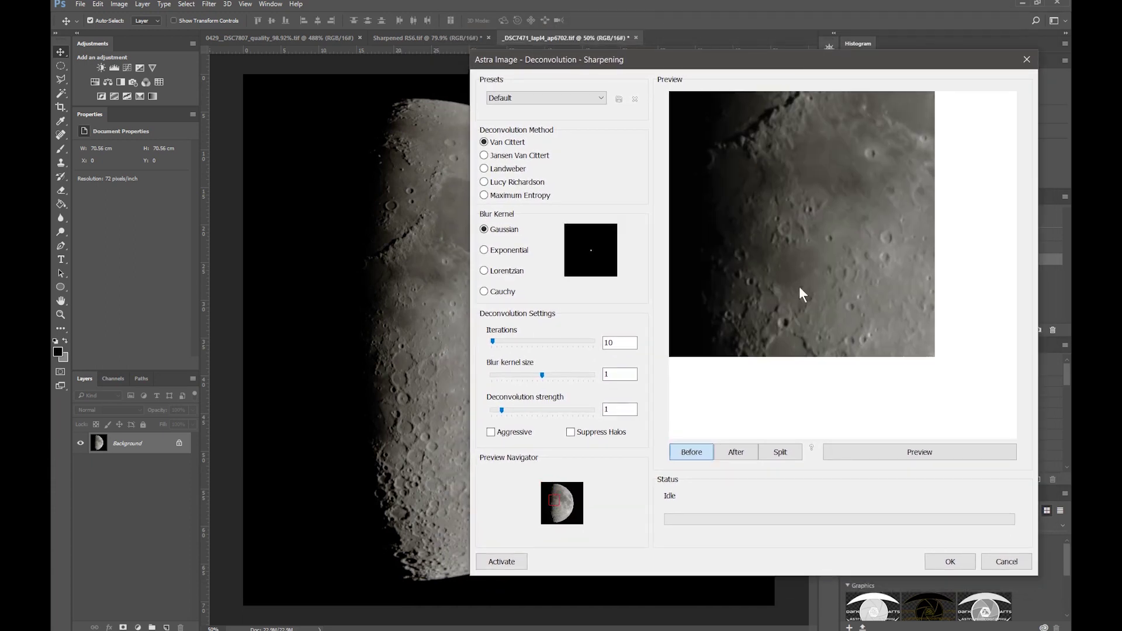
pyautogui.moveTo(801, 293); pyautogui.dragTo(780, 47)
pyautogui.moveTo(813, 302); pyautogui.dragTo(876, 289)
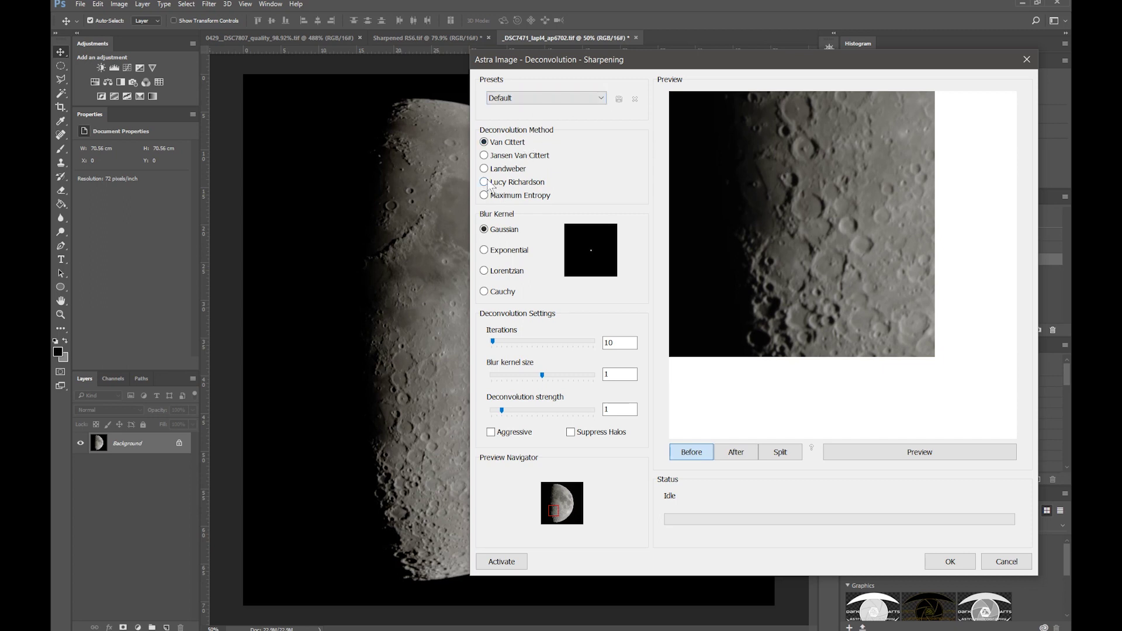
pyautogui.click(488, 182)
pyautogui.click(909, 458)
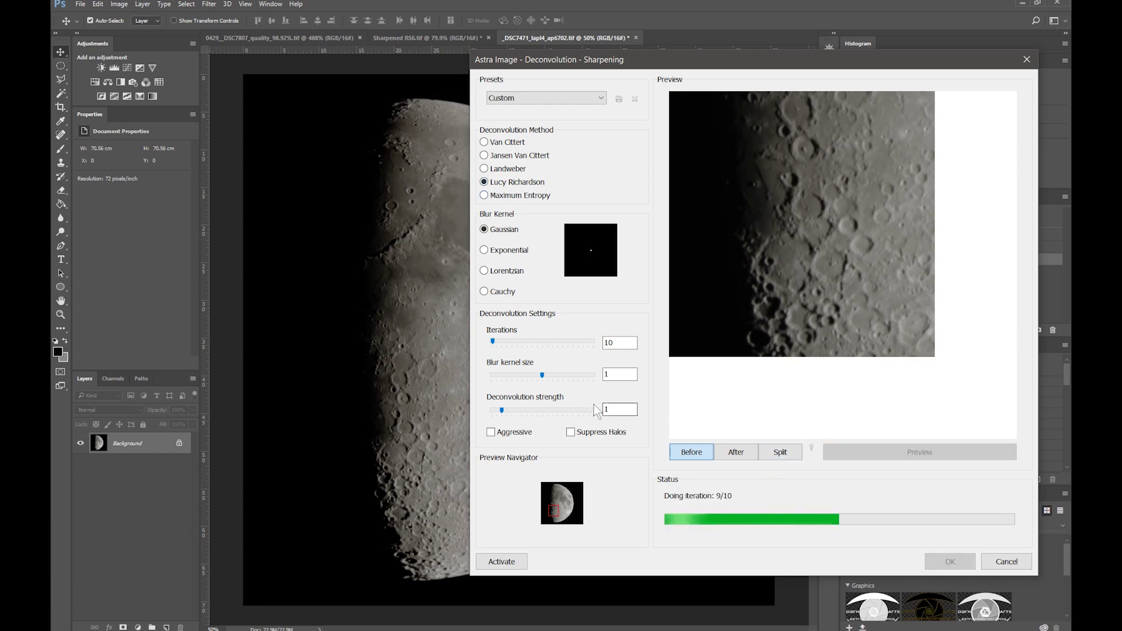
pyautogui.click(695, 457)
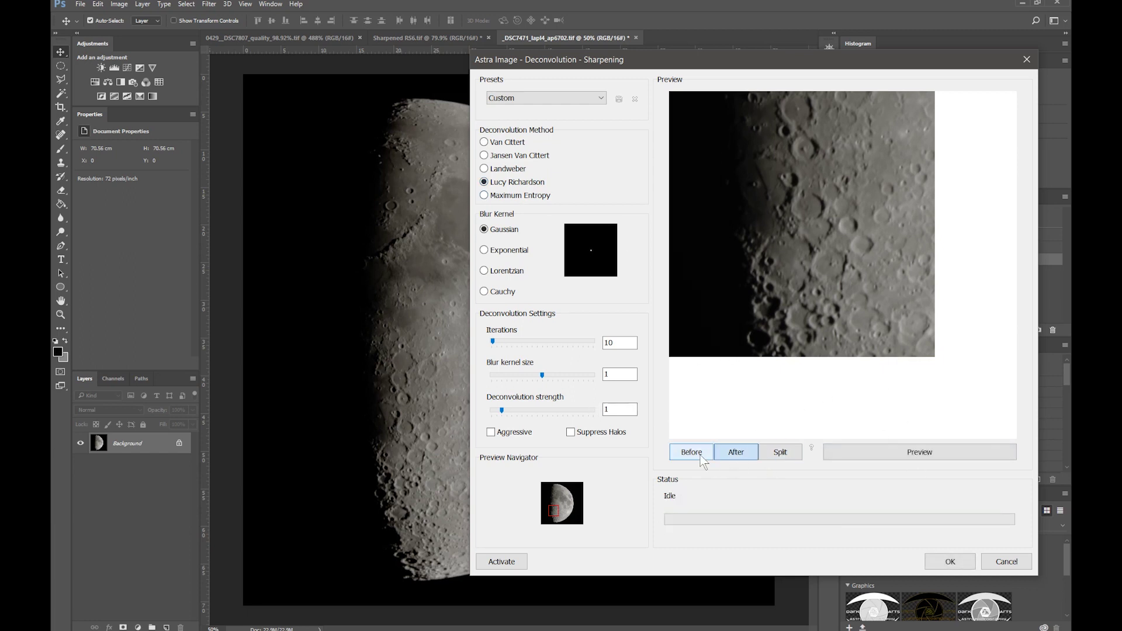
pyautogui.click(733, 457)
pyautogui.click(735, 457)
pyautogui.click(736, 458)
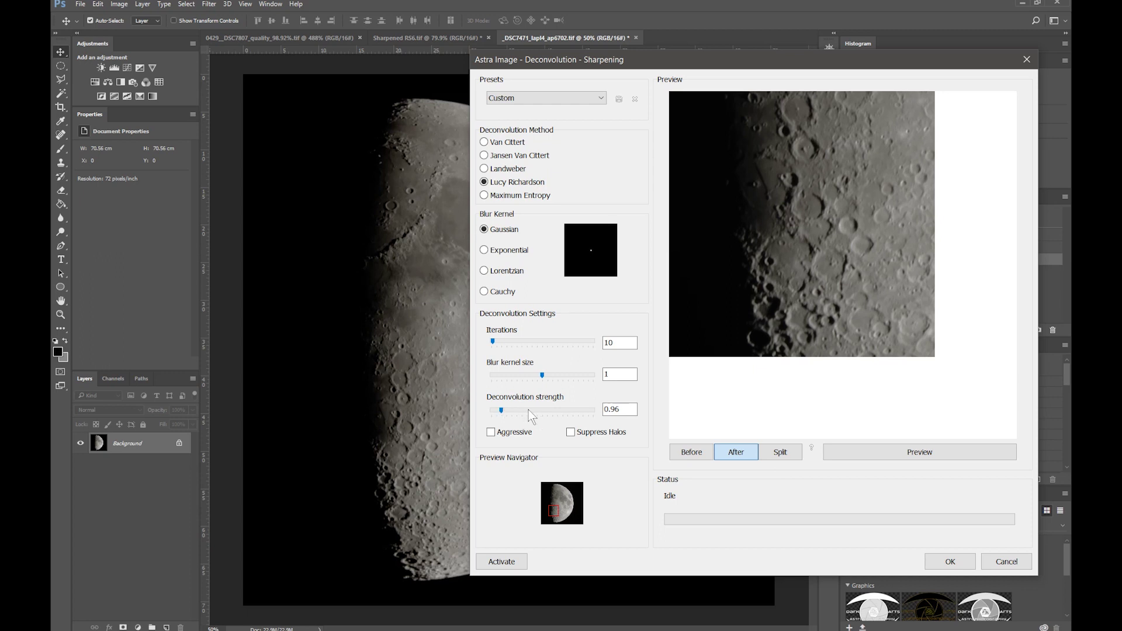
# Set the deconvolution strength to 10 and the blur kernel size to 0.7, previewing the craters before and after.
pyautogui.moveTo(501, 410); pyautogui.dragTo(732, 439)
pyautogui.click(920, 454)
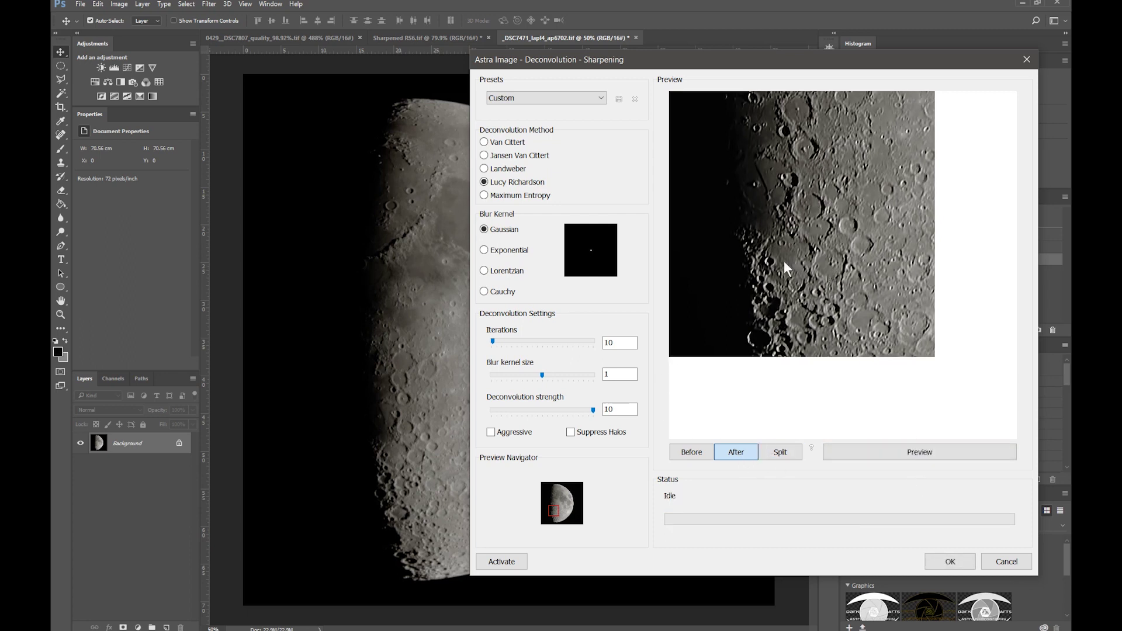
pyautogui.click(622, 375)
pyautogui.press('BackSpace')
pyautogui.write('0.9')
pyautogui.click(881, 450)
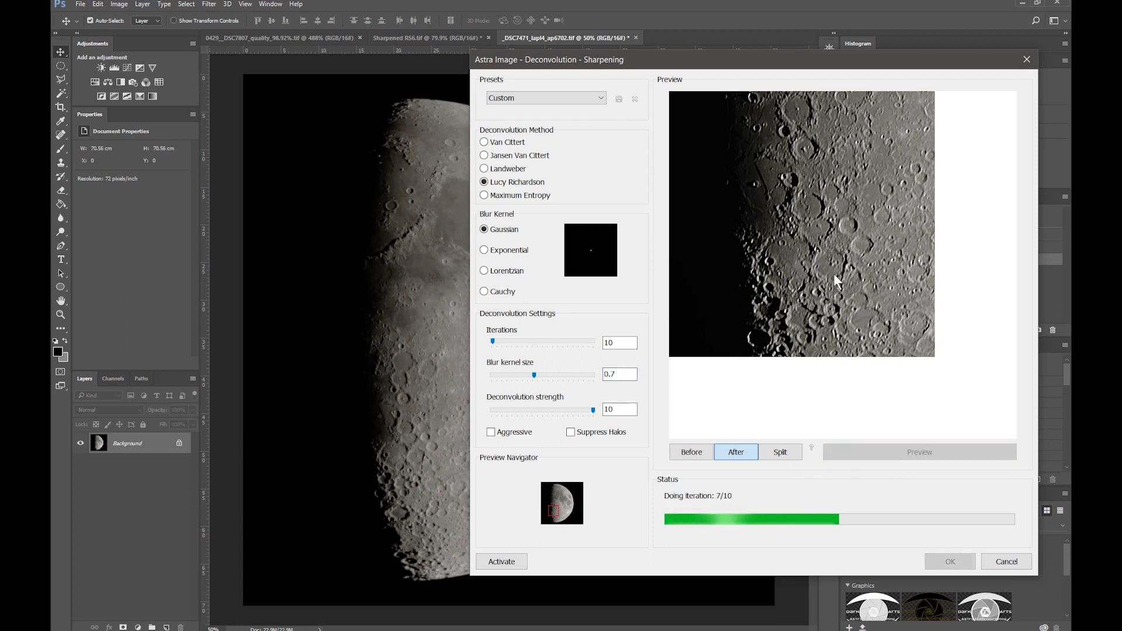
pyautogui.click(694, 453)
pyautogui.click(739, 454)
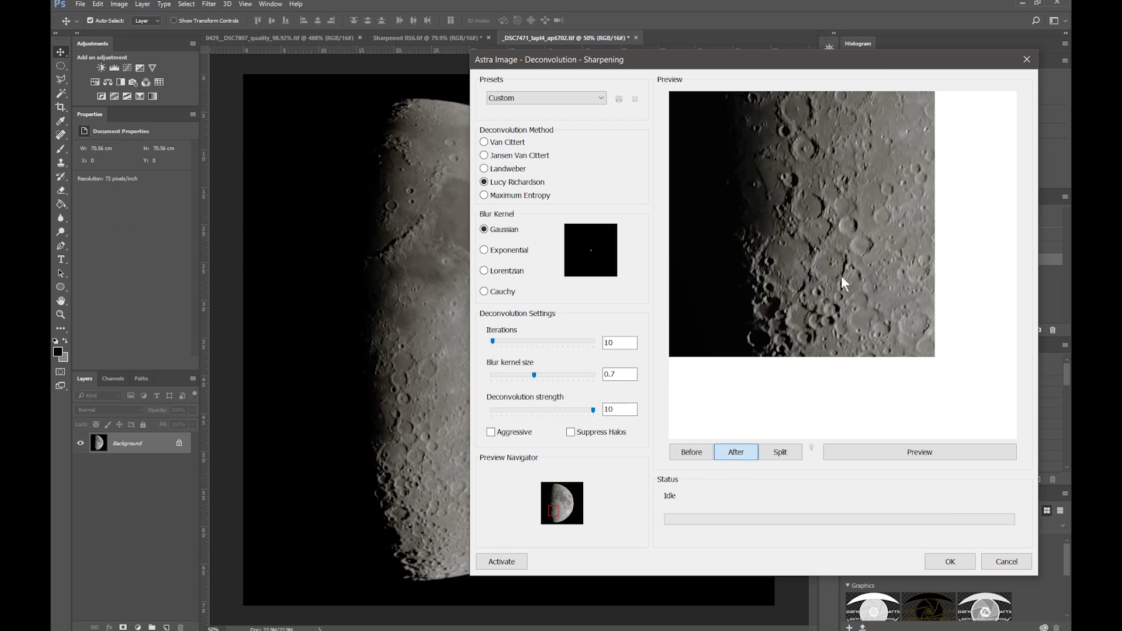
# Try a blur kernel size of 0.5 and compare the crater preview before and after sharpening.
pyautogui.click(693, 455)
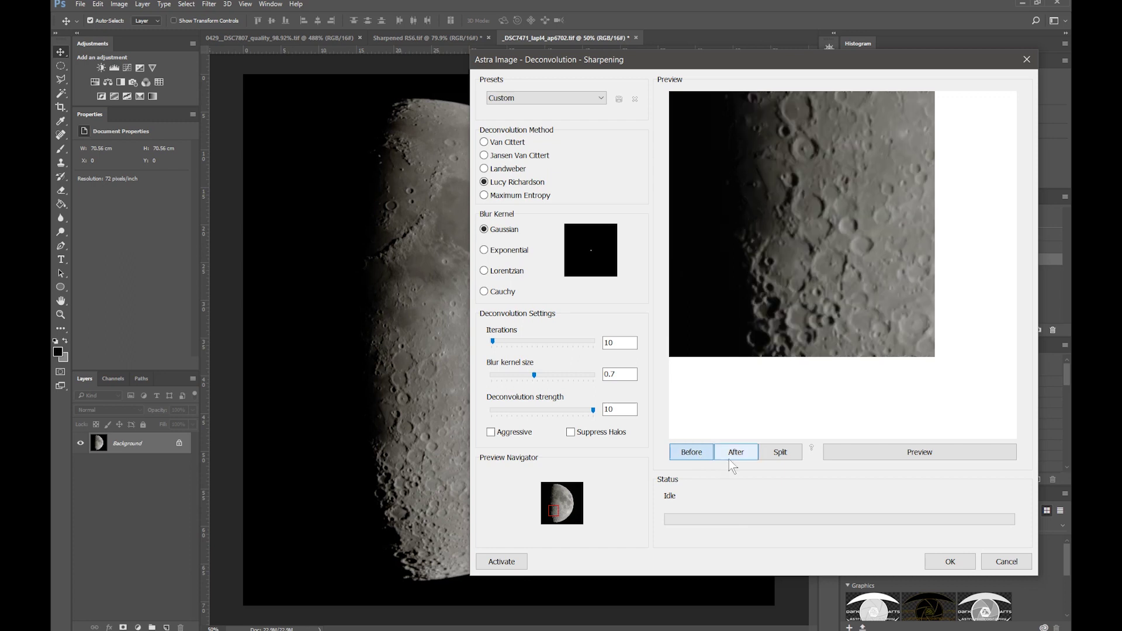
pyautogui.click(737, 455)
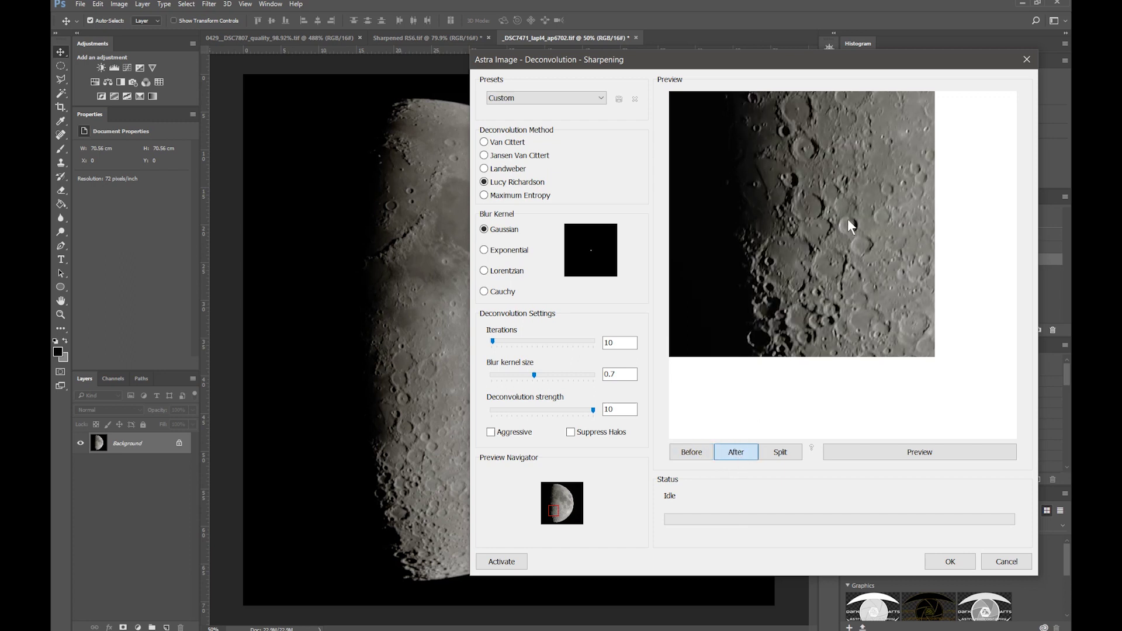
pyautogui.click(625, 374)
pyautogui.press('Down')
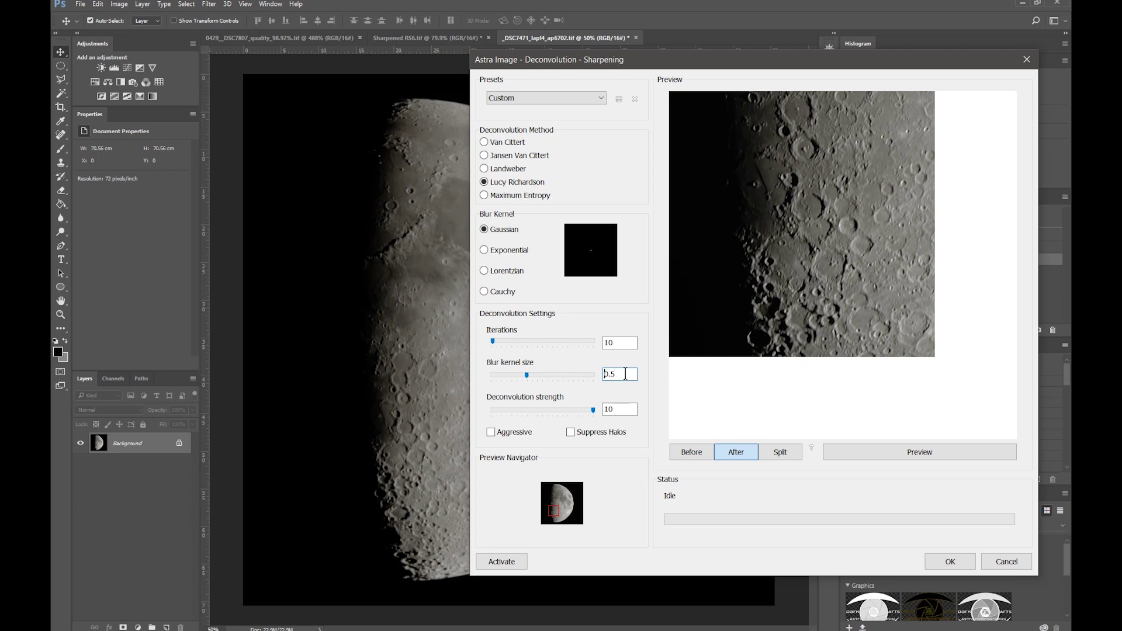
pyautogui.click(904, 460)
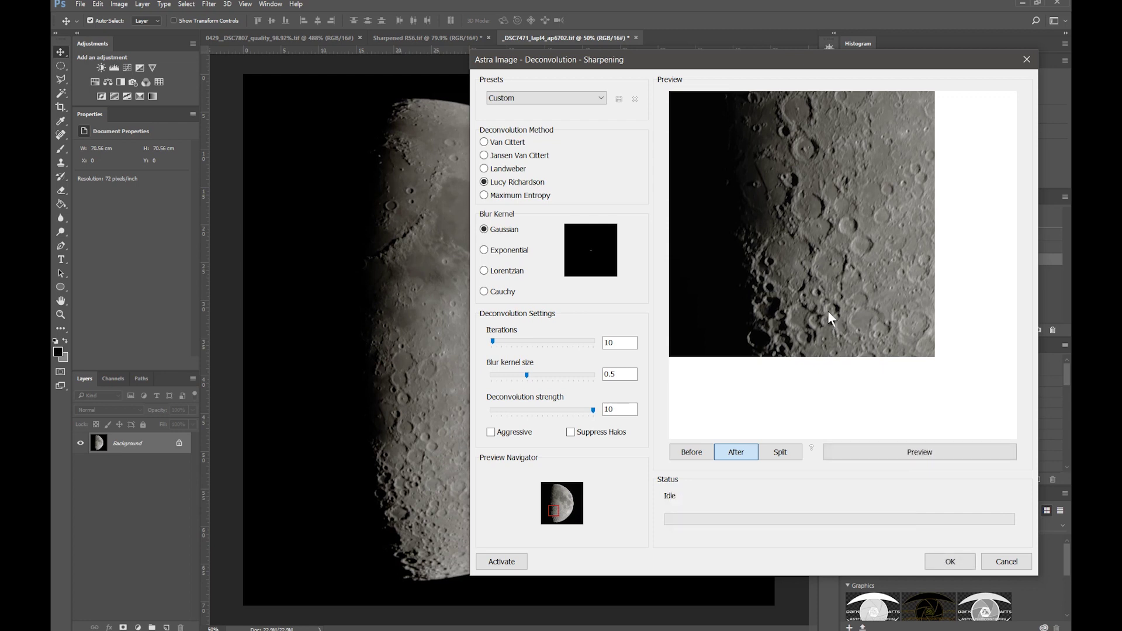
pyautogui.click(691, 452)
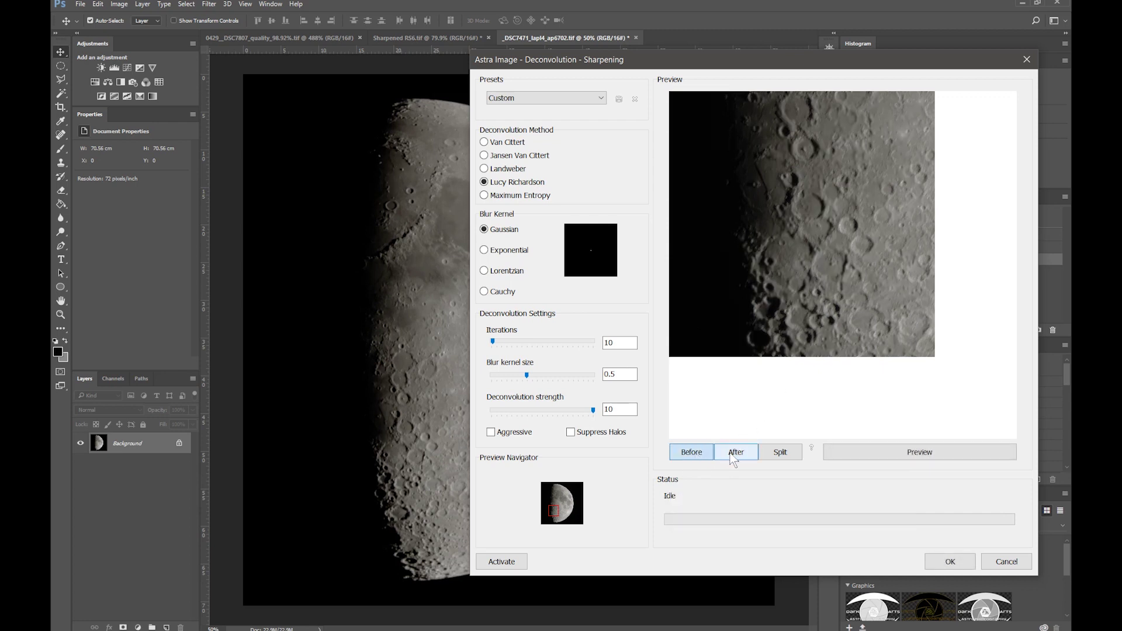
pyautogui.click(740, 451)
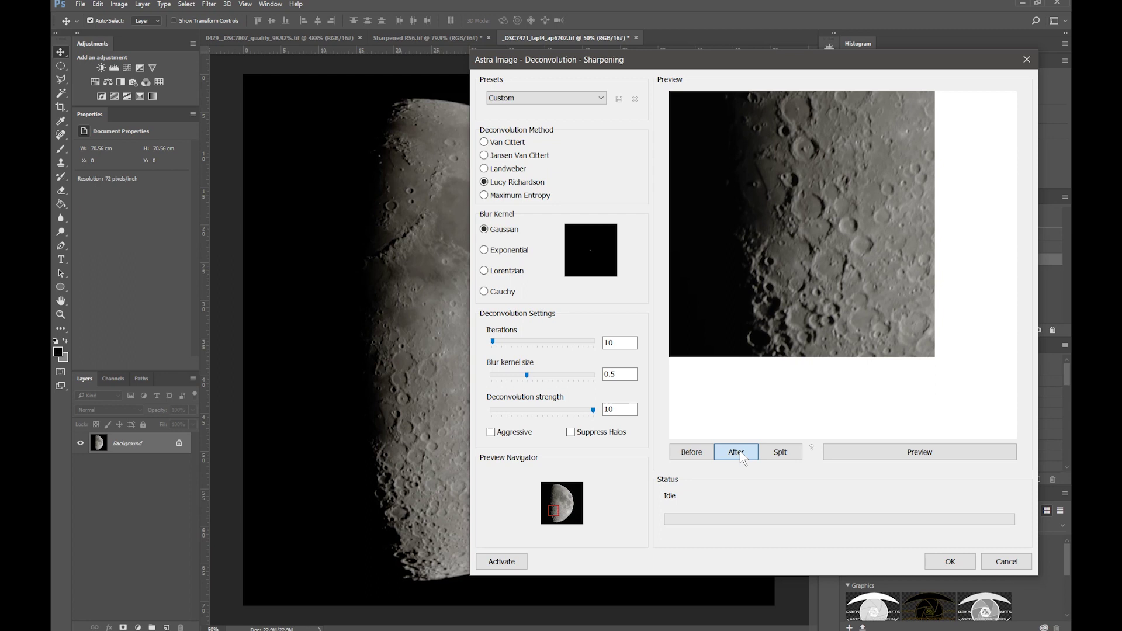
pyautogui.click(701, 454)
# Try a blur kernel size of 0.6, render the preview and compare it with the unsharpened view.
pyautogui.click(625, 374)
pyautogui.scroll(1, 627, 377)
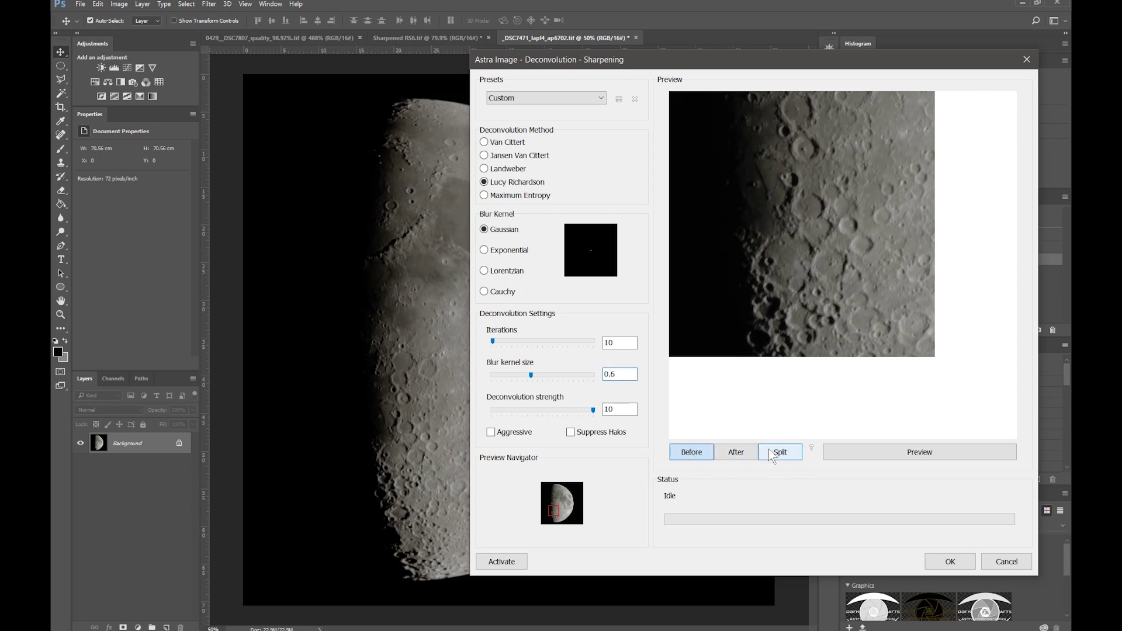
pyautogui.click(870, 454)
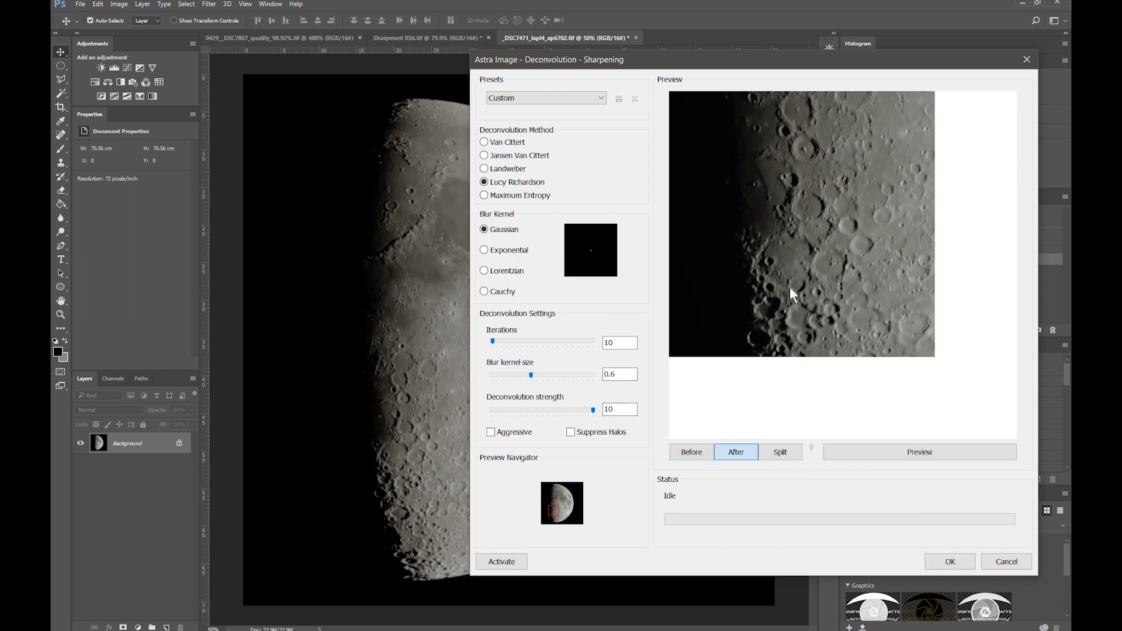
pyautogui.click(683, 453)
pyautogui.click(734, 461)
# Set the deconvolution strength to 5 and preview the craters before and after.
pyautogui.click(619, 410)
pyautogui.press('BackSpace')
pyautogui.press('BackSpace')
pyautogui.write('9.5')
pyautogui.scroll(-3, 624, 407)
pyautogui.click(906, 456)
pyautogui.click(694, 454)
pyautogui.click(735, 452)
pyautogui.click(881, 451)
# Set the blur kernel size to 0.8, check the preview before and after, and apply the deconvolution sharpening.
pyautogui.scroll(1, 629, 371)
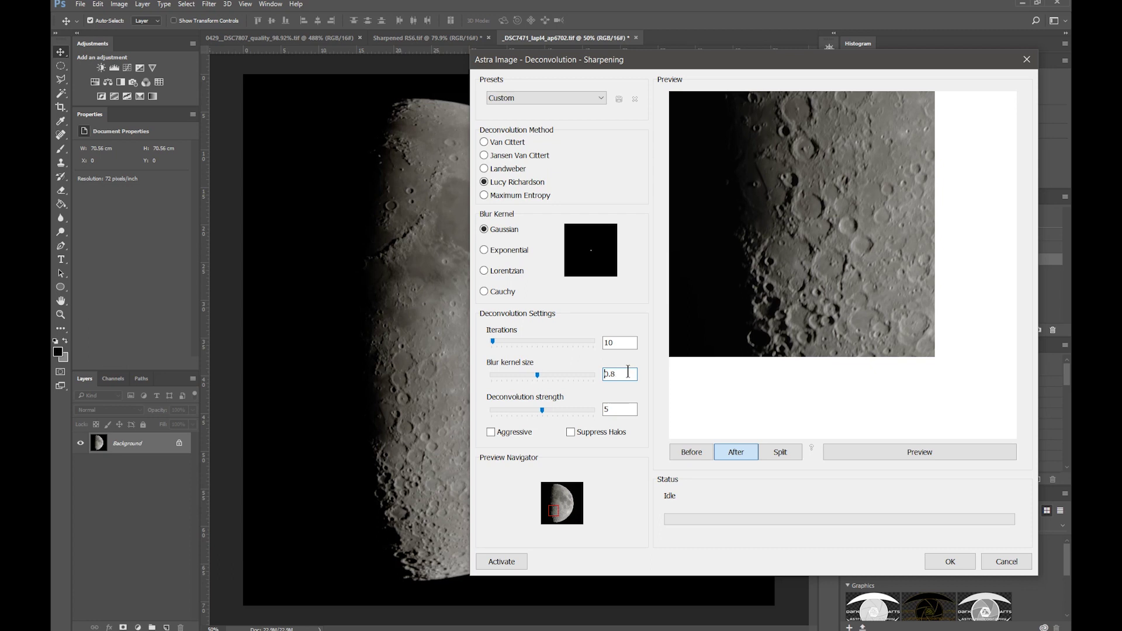
pyautogui.click(916, 457)
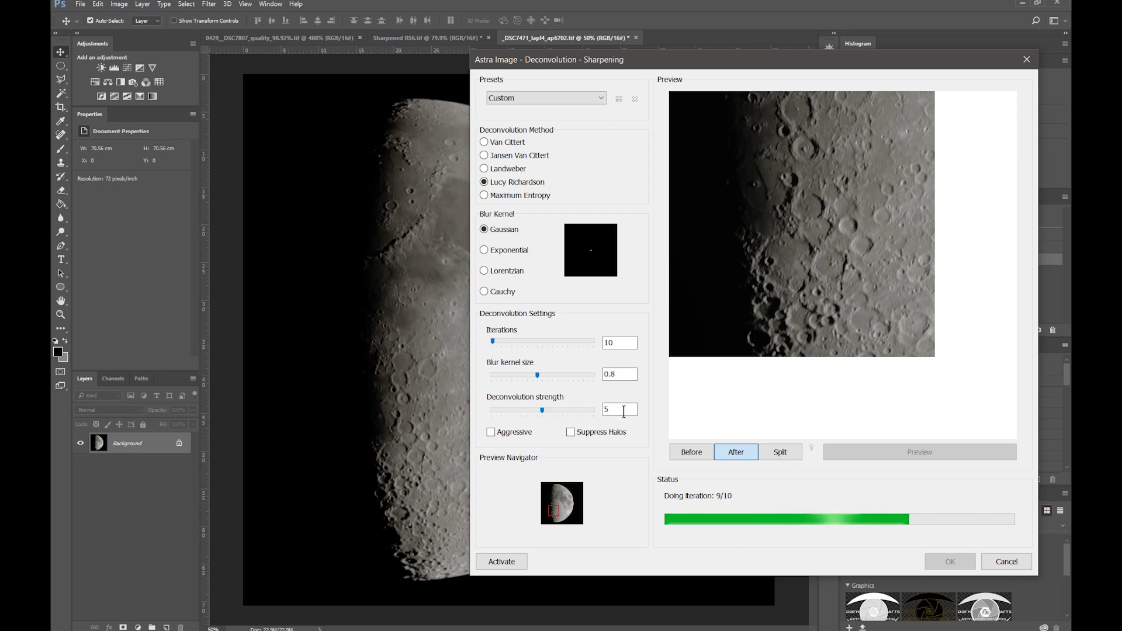
pyautogui.click(693, 453)
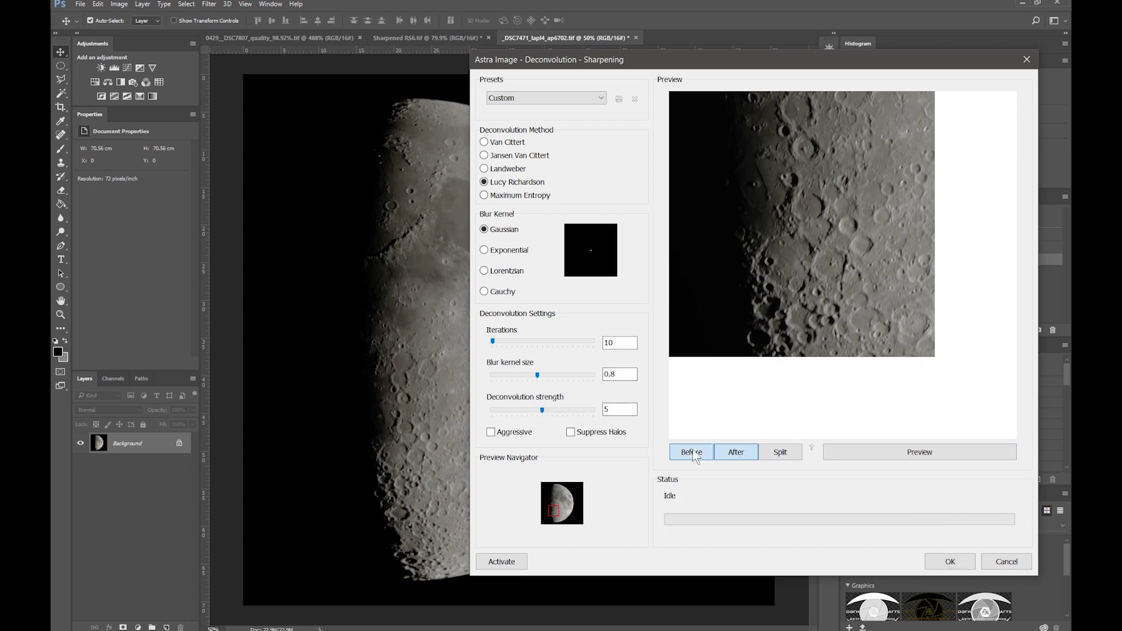
pyautogui.click(735, 453)
pyautogui.click(696, 454)
pyautogui.click(736, 457)
pyautogui.click(919, 455)
pyautogui.click(949, 565)
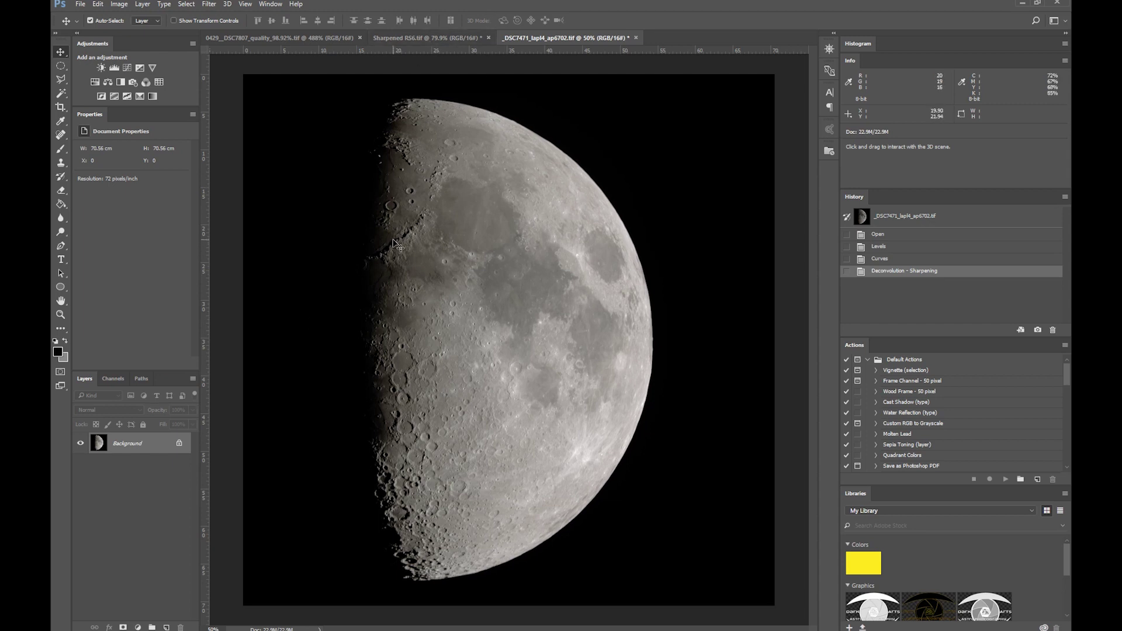
# Compare the mountain range detail near the terminator, enlarged to about 200%, in _DSC7471_lapl4_ap6702.tif and Sharpened RS6.tif.
pyautogui.scroll(5, 396, 244)
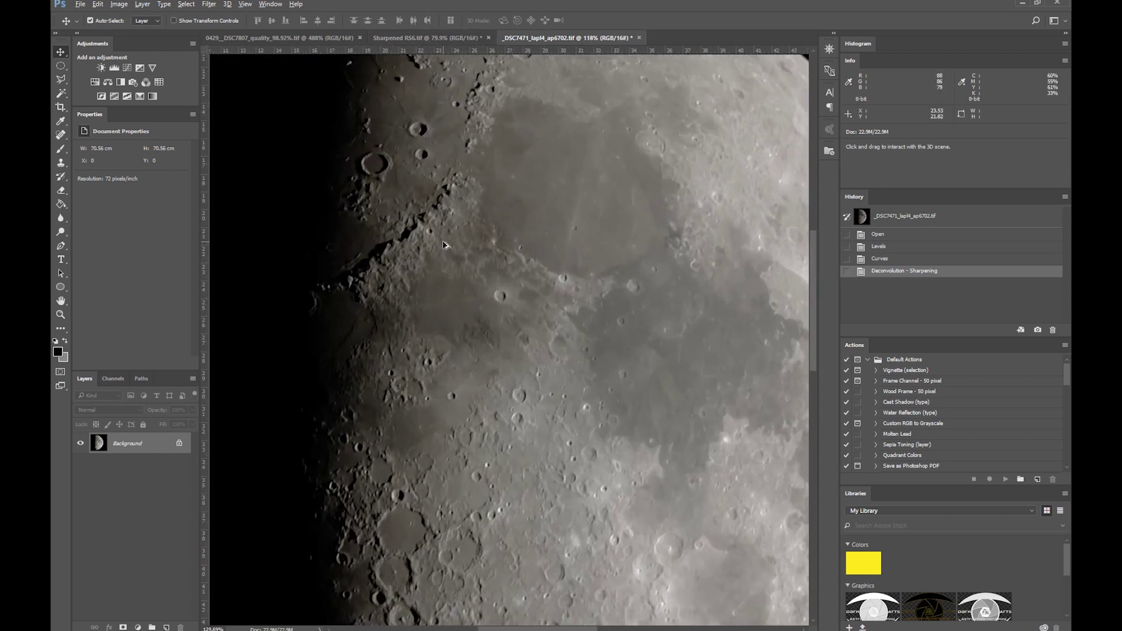
pyautogui.scroll(2, 397, 262)
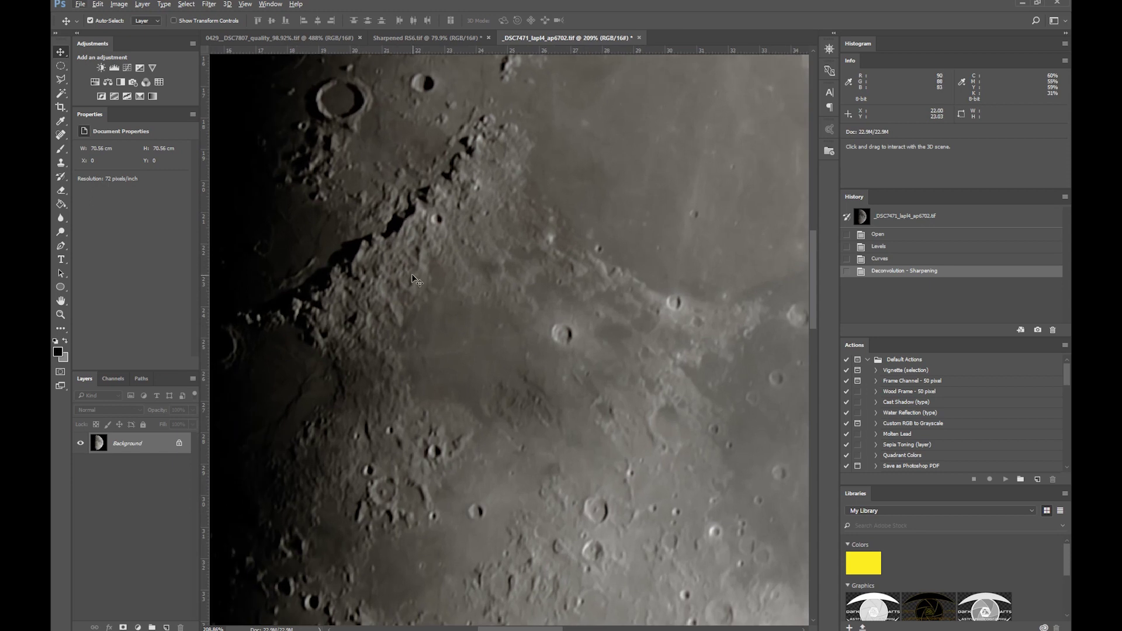
pyautogui.moveTo(397, 262); pyautogui.dragTo(552, 351)
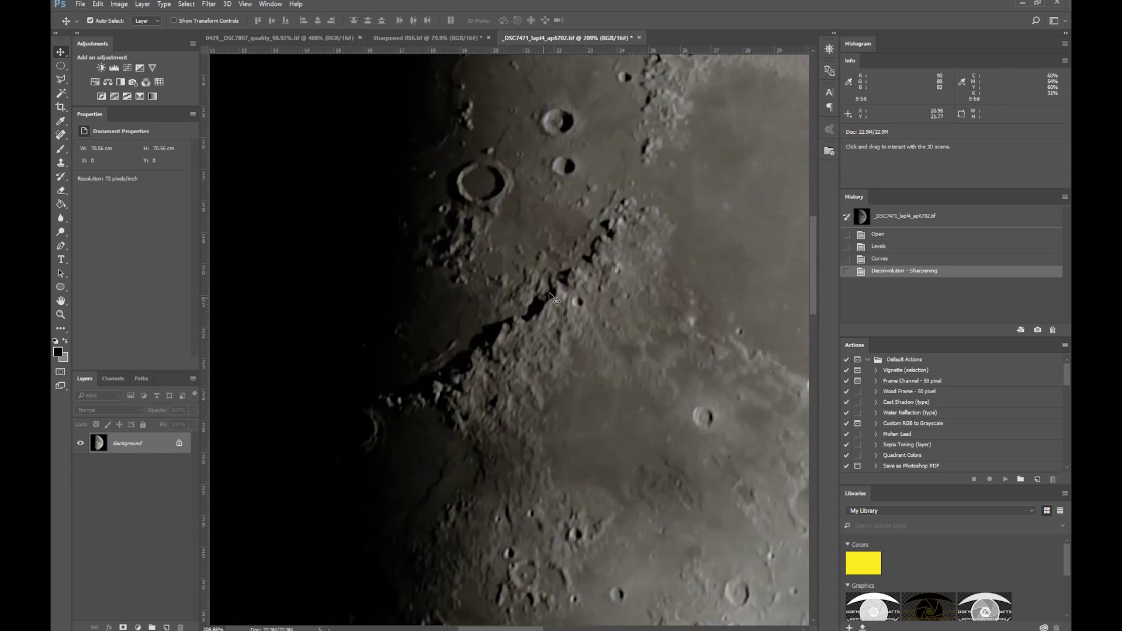
pyautogui.click(435, 38)
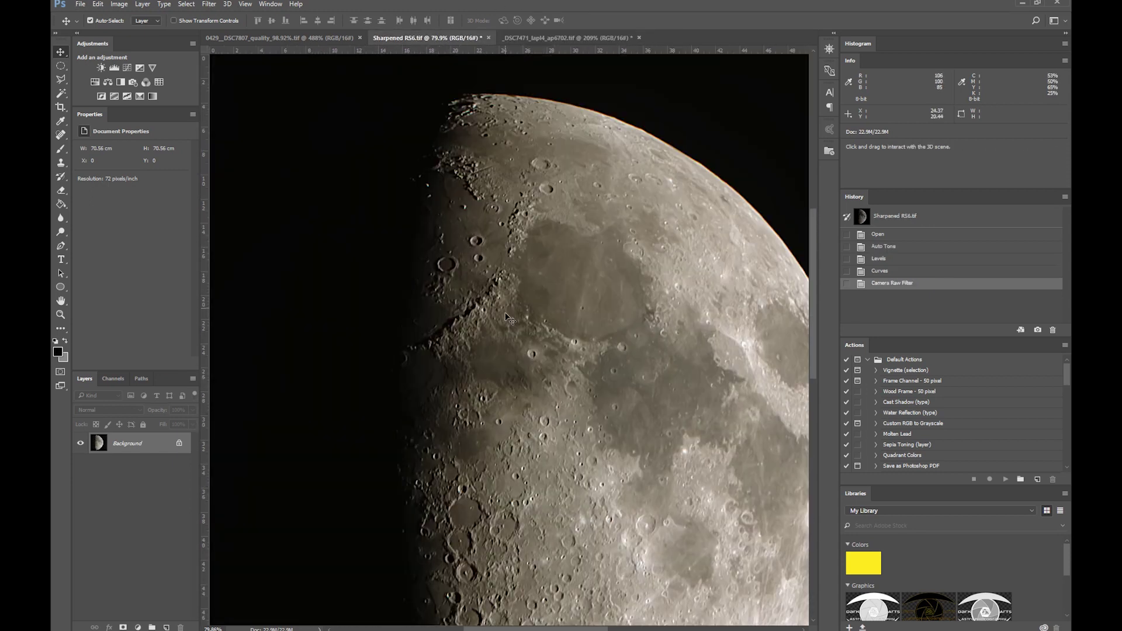
pyautogui.scroll(1, 473, 324)
pyautogui.scroll(4, 472, 325)
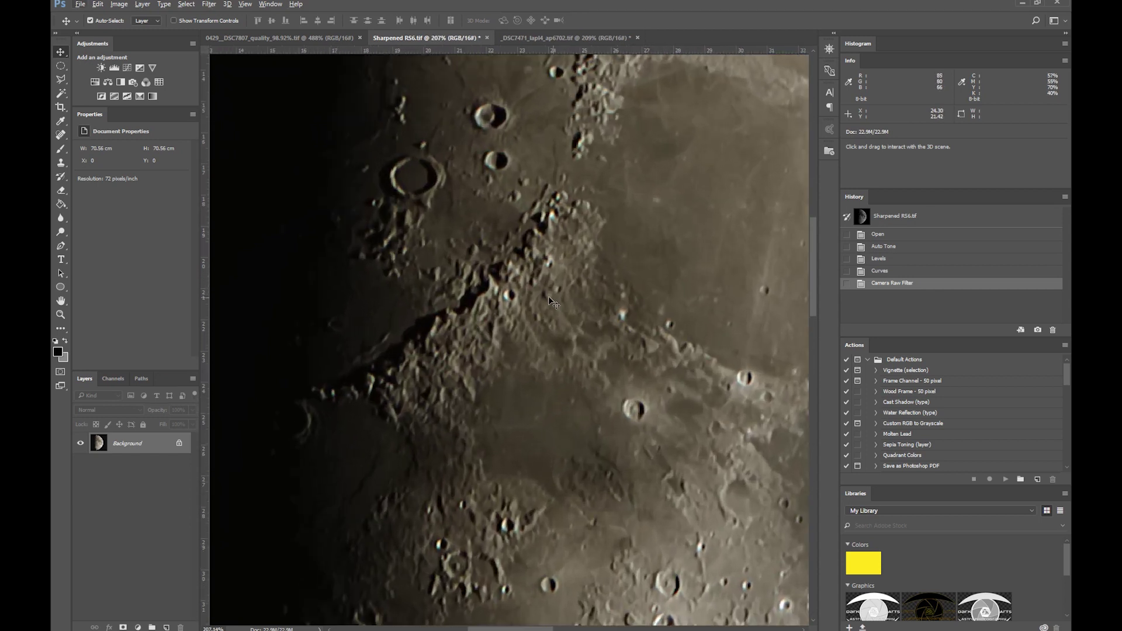
pyautogui.click(558, 40)
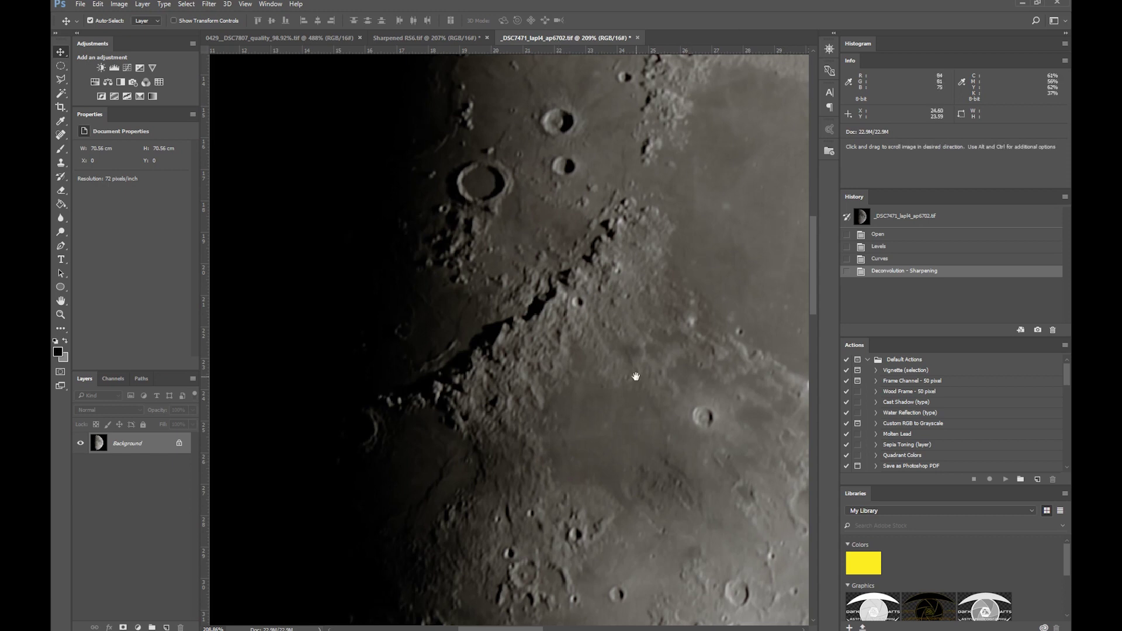
pyautogui.moveTo(637, 376); pyautogui.dragTo(599, 384)
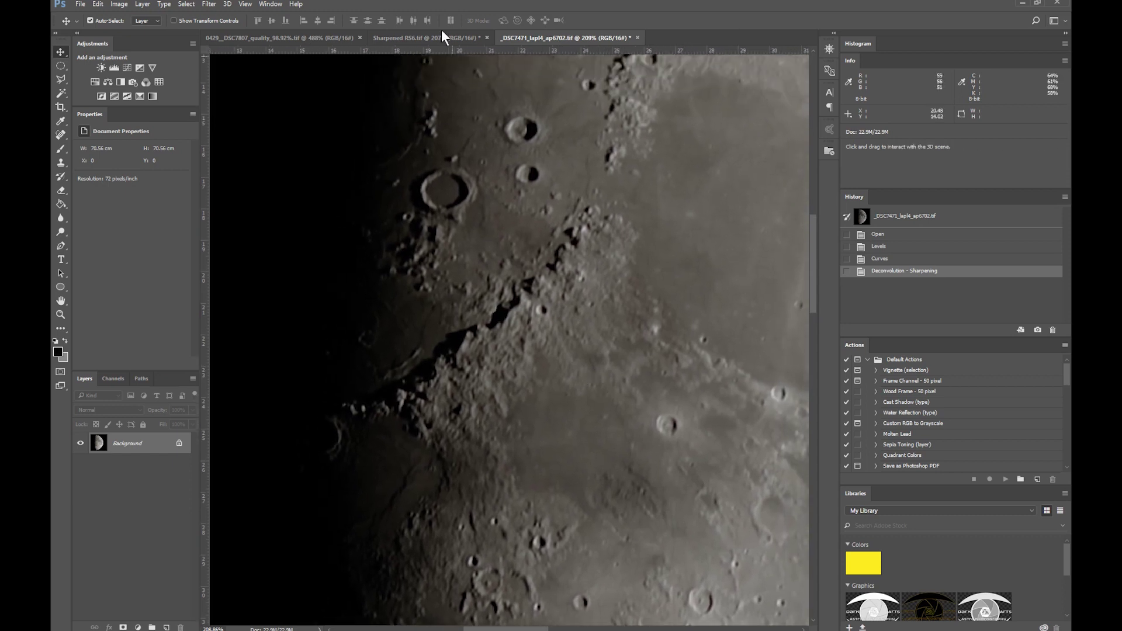
pyautogui.click(427, 37)
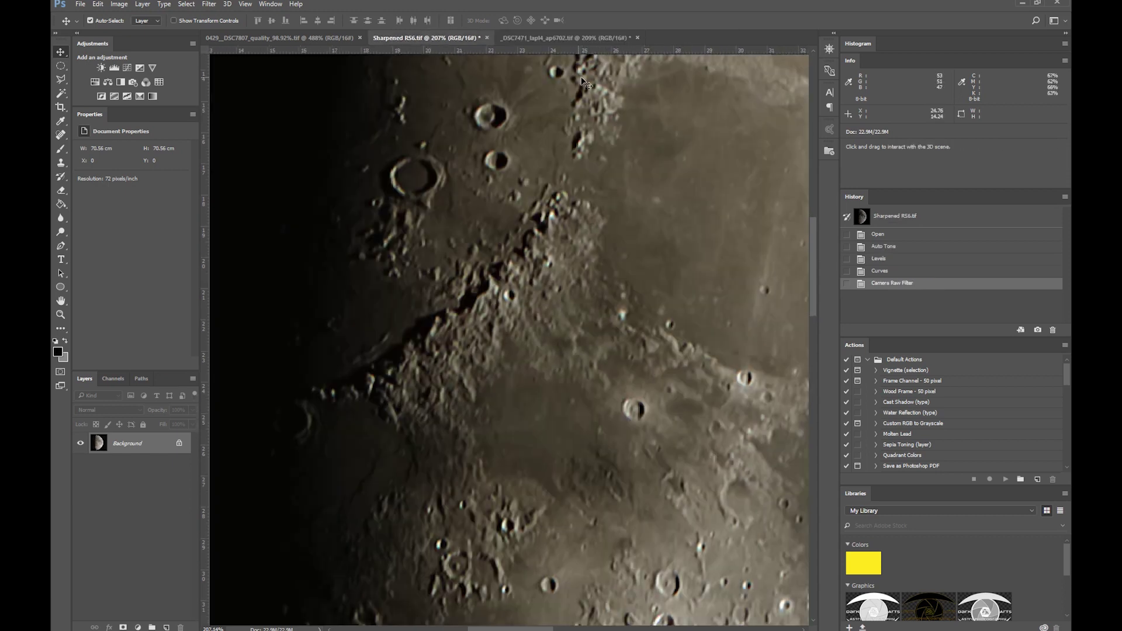
pyautogui.click(572, 35)
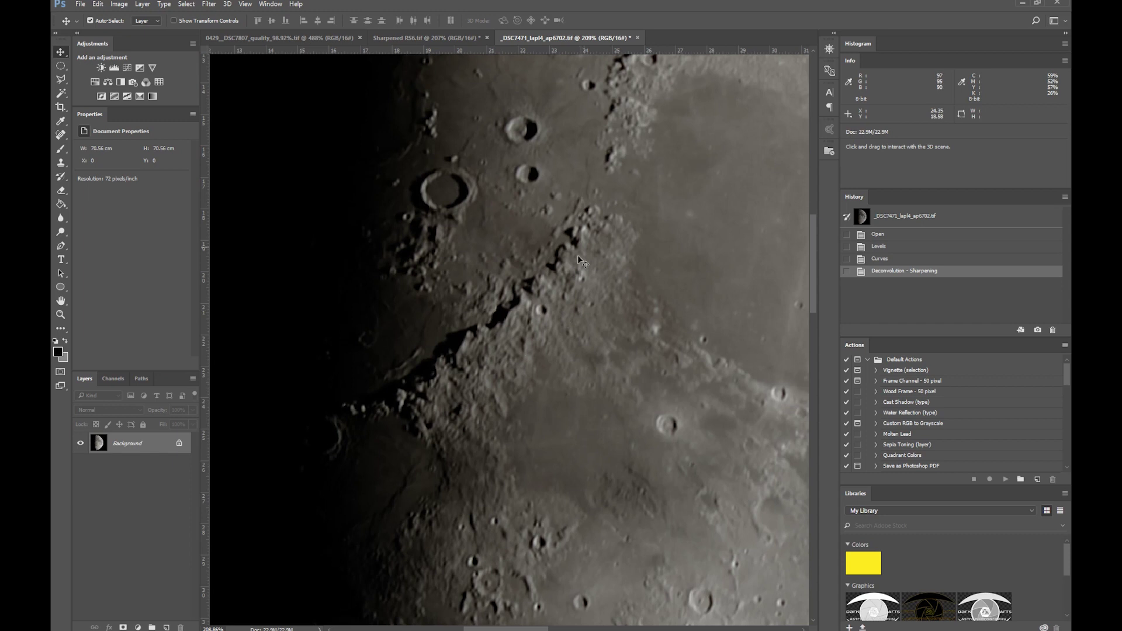
pyautogui.click(436, 39)
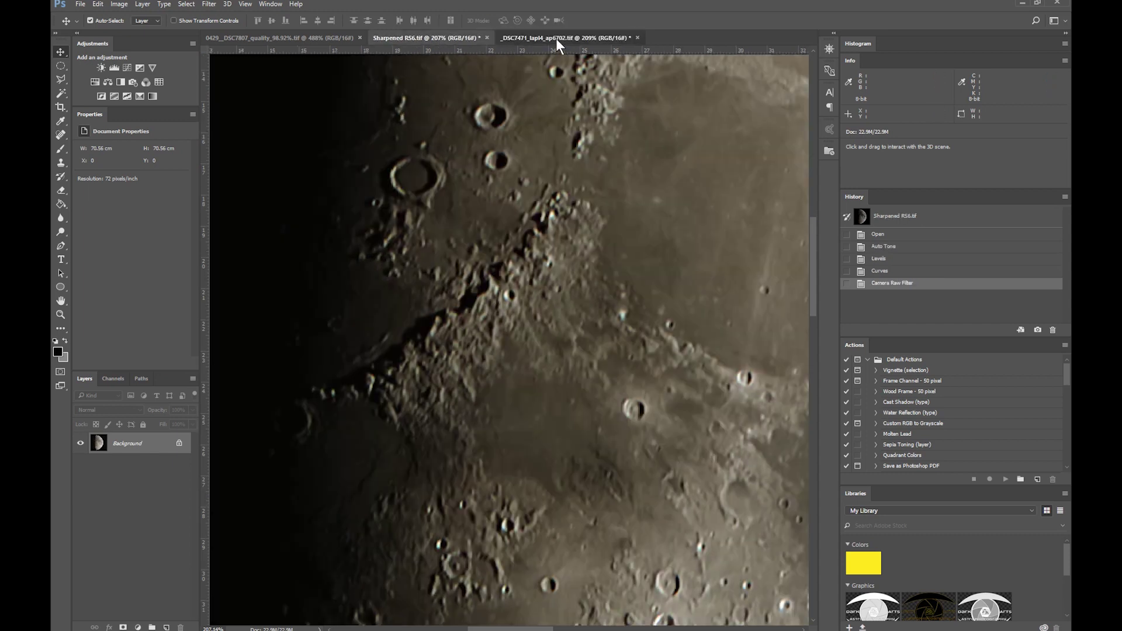
pyautogui.click(556, 38)
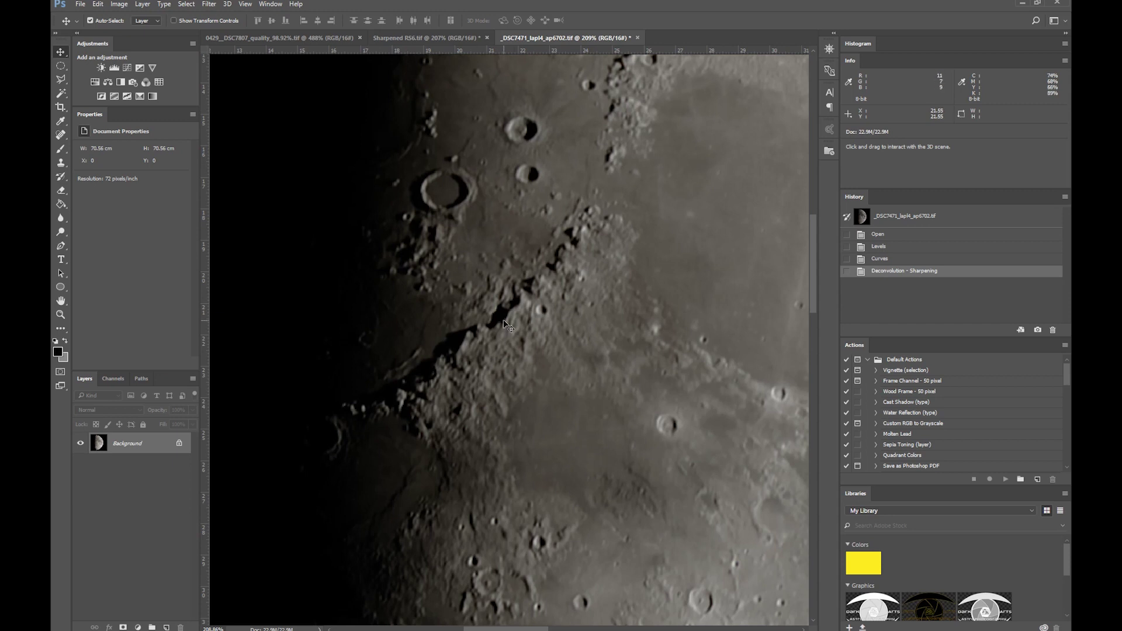
# Try to open the Camera Raw Filter for the deconvolution-sharpened moon image.
pyautogui.scroll(-6, 507, 325)
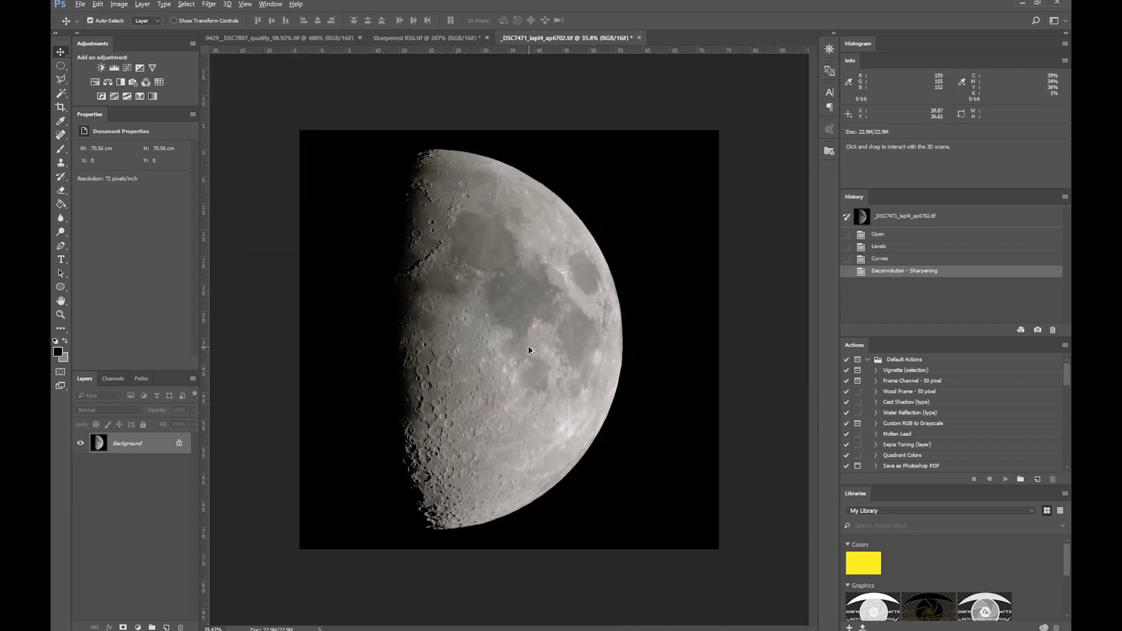
pyautogui.scroll(4, 529, 349)
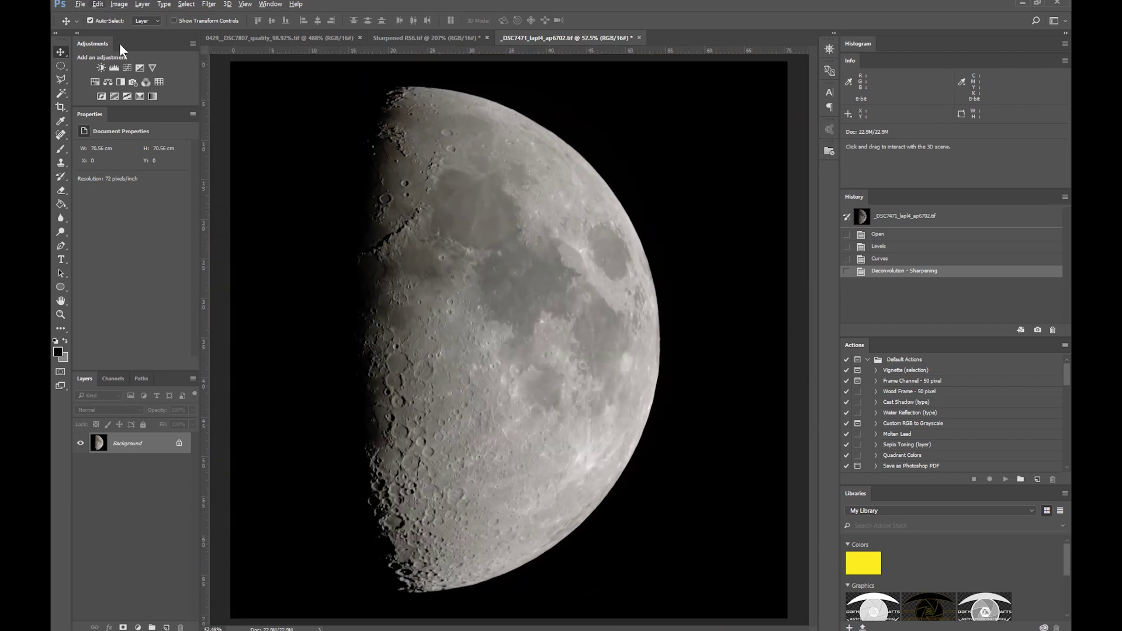
pyautogui.click(209, 5)
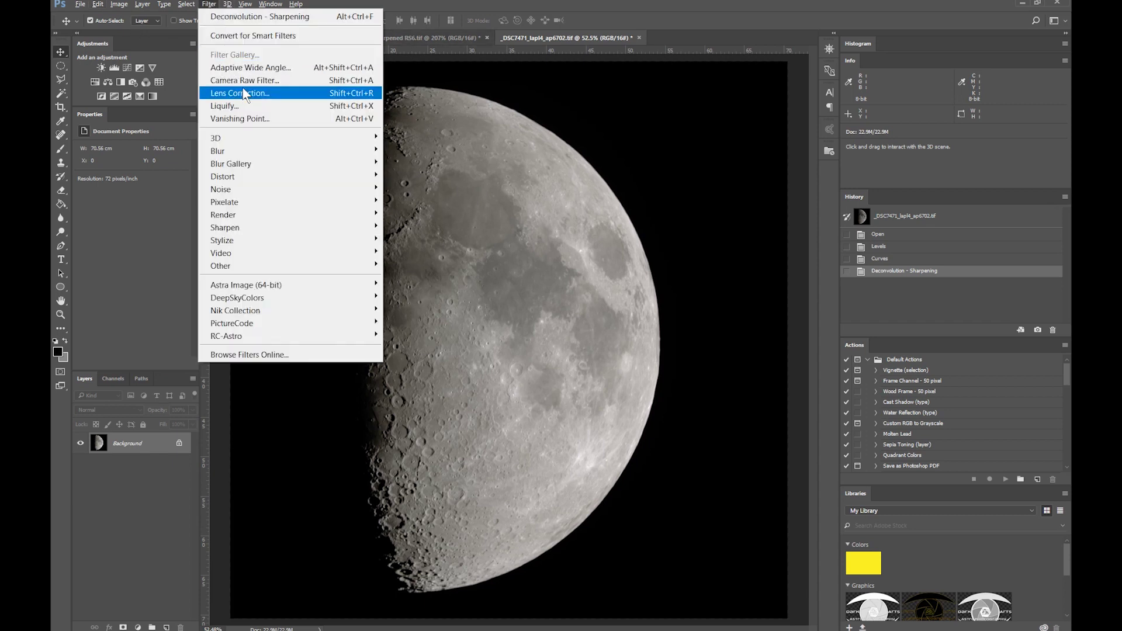
pyautogui.click(243, 82)
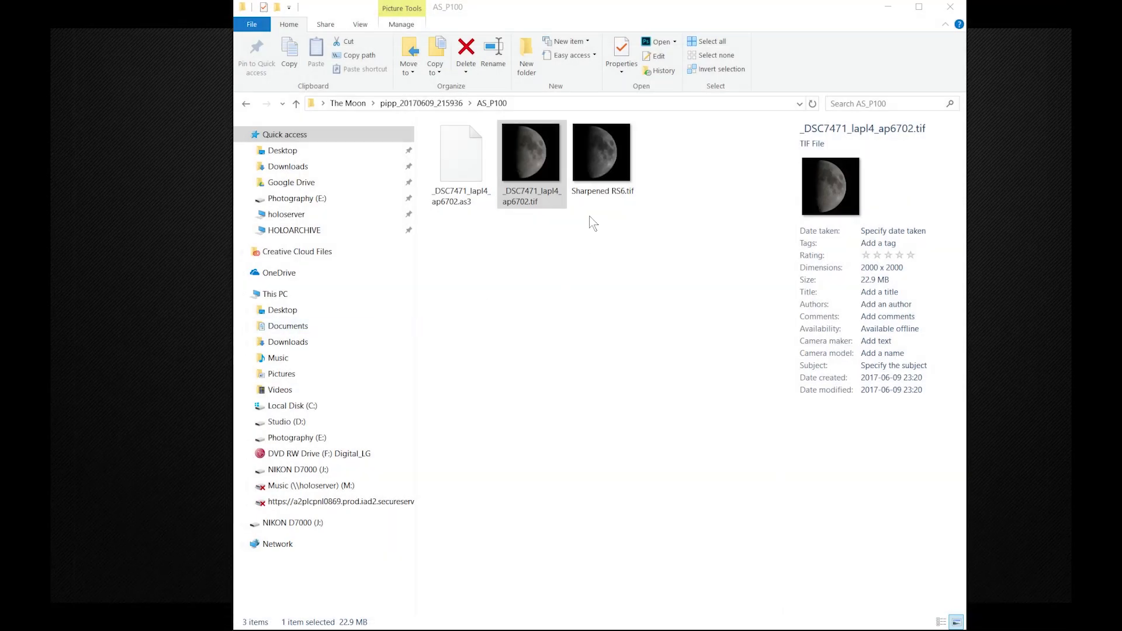
# Reopen _DSC7471_lapl4_ap6702.tif in Photoshop from the AS_P100 folder in File Explorer.
pyautogui.click(596, 261)
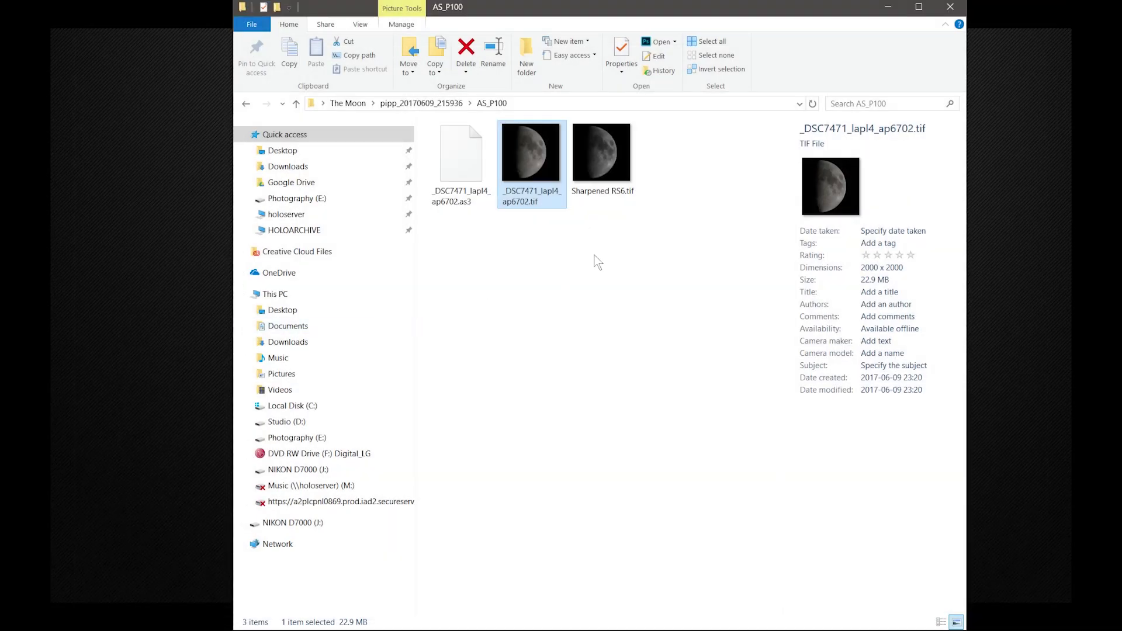
pyautogui.click(536, 166)
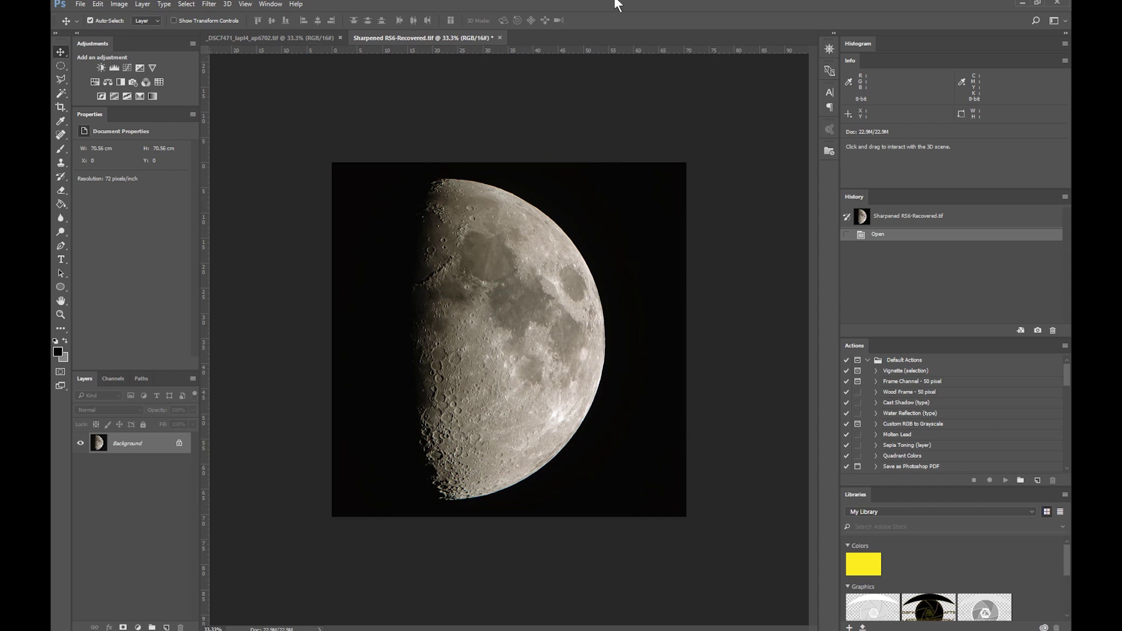
pyautogui.moveTo(594, 5); pyautogui.dragTo(546, 259)
pyautogui.click(542, 153)
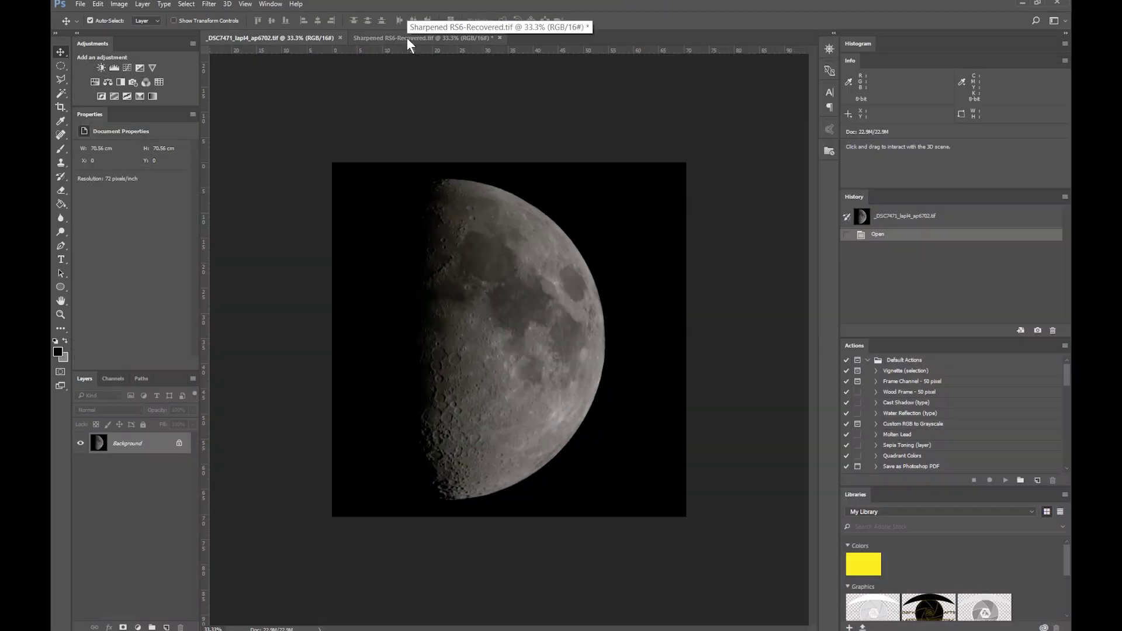
# Compare the reopened unsharpened stack with Sharpened RS6-Recovered.tif and examine the recovered moon image enlarged.
pyautogui.click(407, 38)
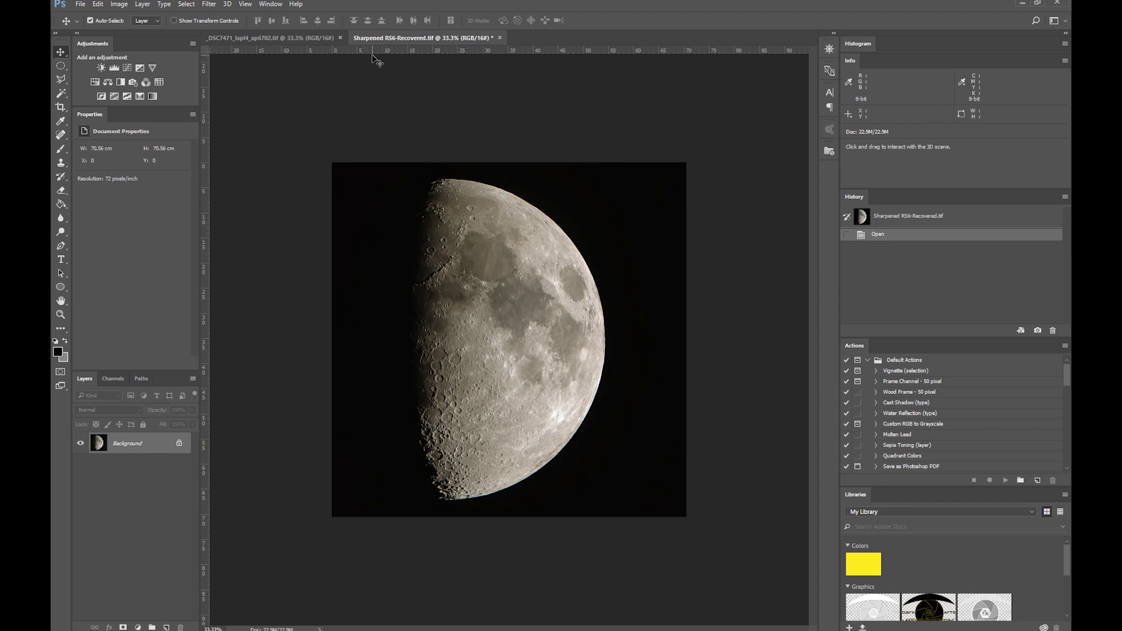
pyautogui.click(252, 37)
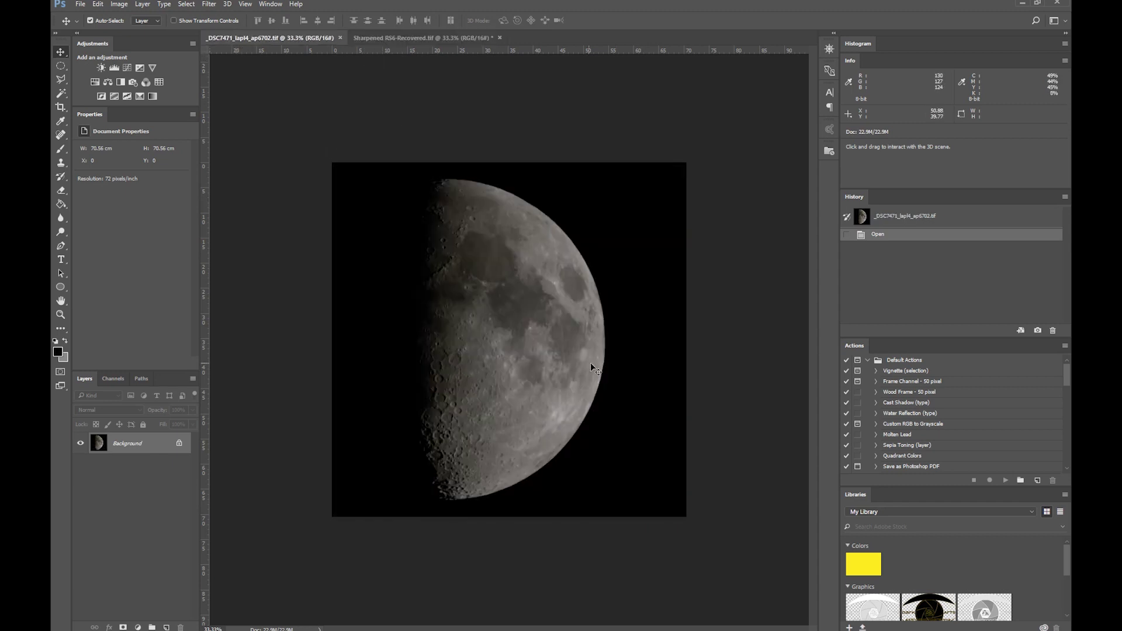
pyautogui.click(209, 8)
pyautogui.moveTo(287, 301)
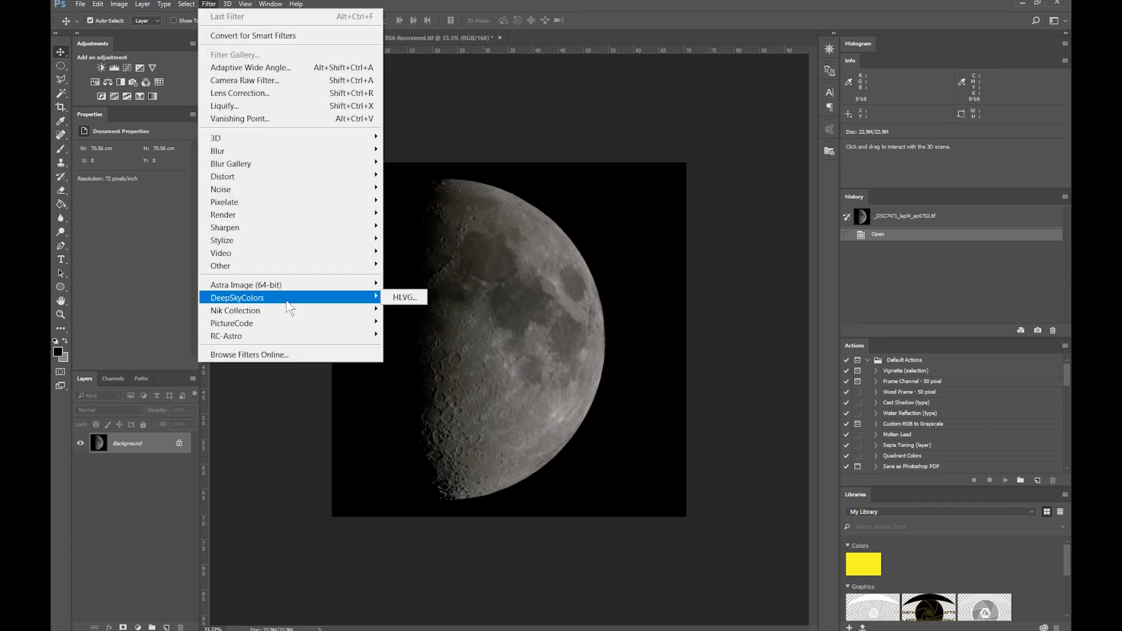
pyautogui.click(630, 85)
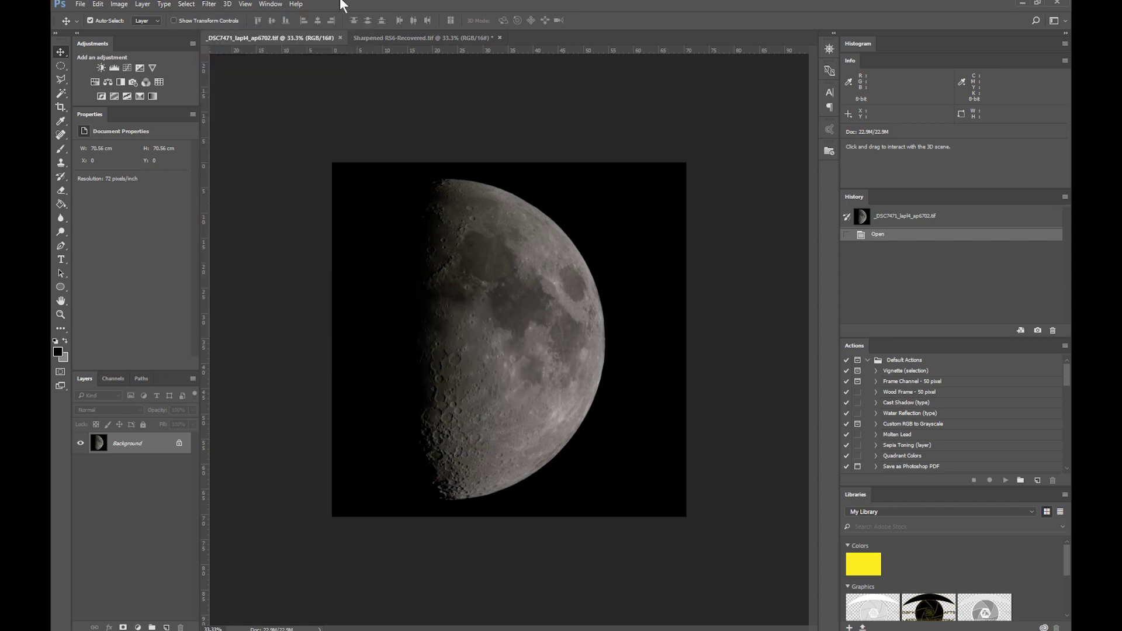
pyautogui.click(404, 38)
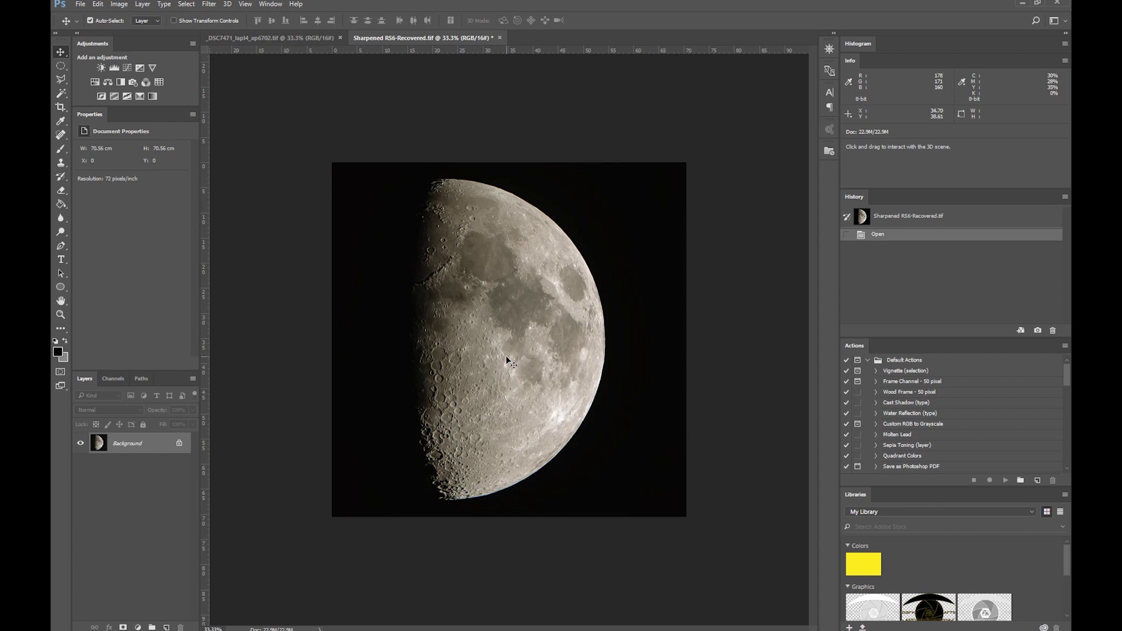
pyautogui.scroll(3, 503, 366)
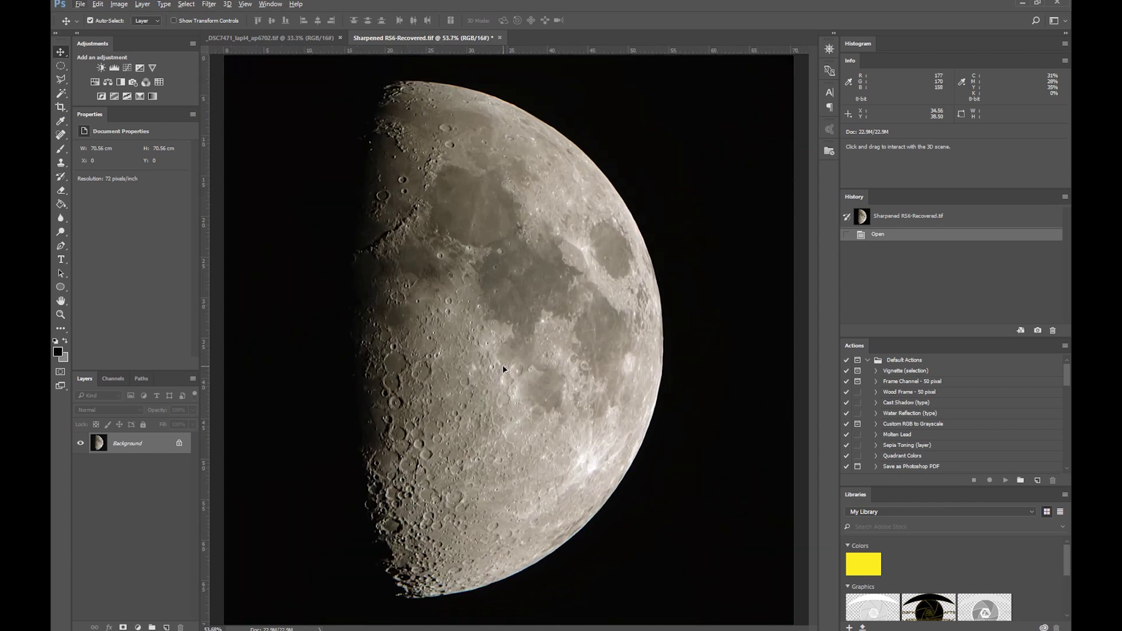